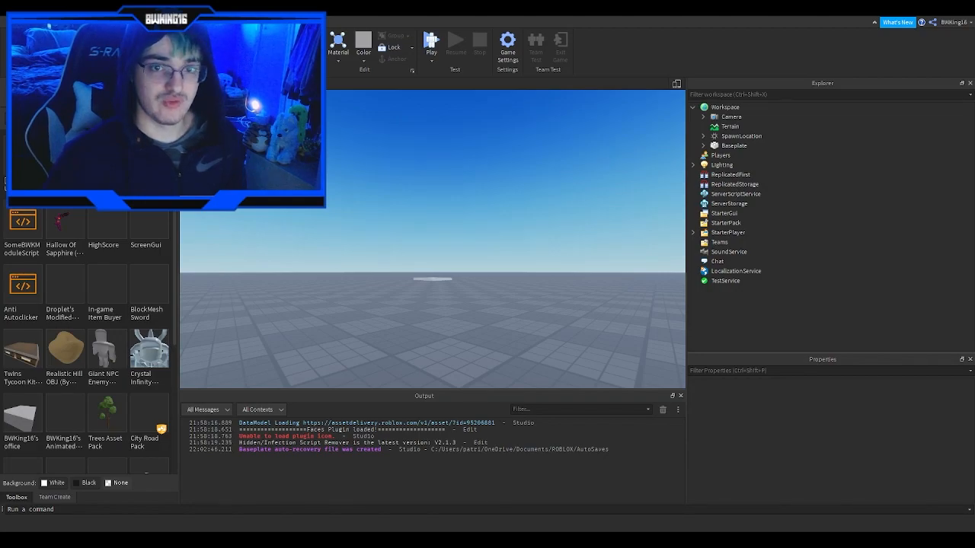
Insert Droplet's Modified Evercyan's RPG Kit into the baseplate place.
click(64, 293)
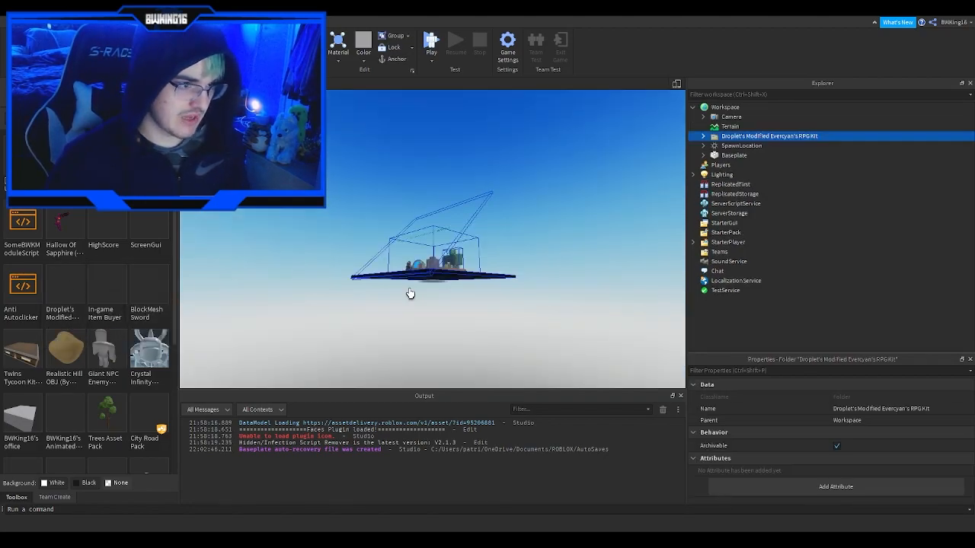
right_drag(453, 264, 453, 264)
scroll(453, 265, up, 6)
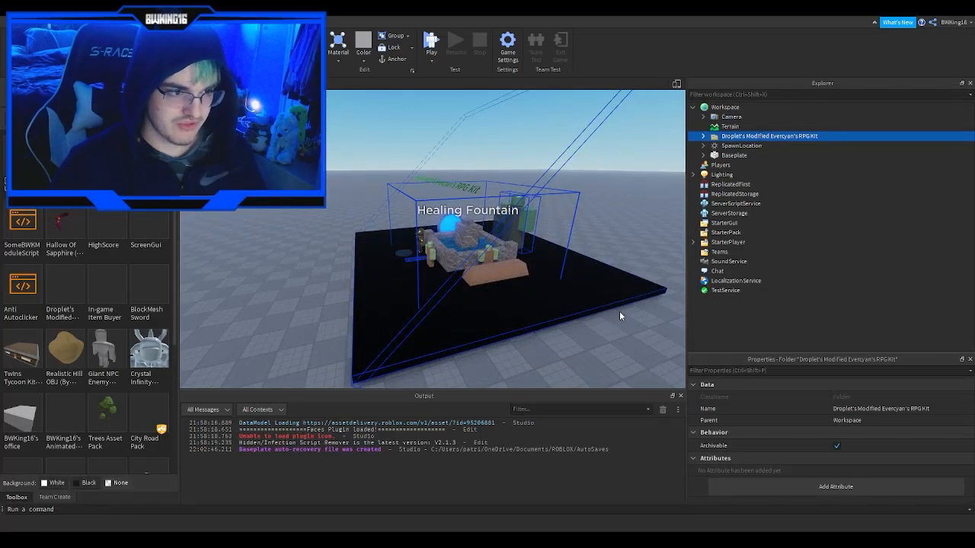
click(597, 316)
Examine the inserted RPG kit around the healing fountain, including the portal, goblin mobs, armor and sword.
right_drag(529, 303, 529, 303)
scroll(530, 303, up, 8)
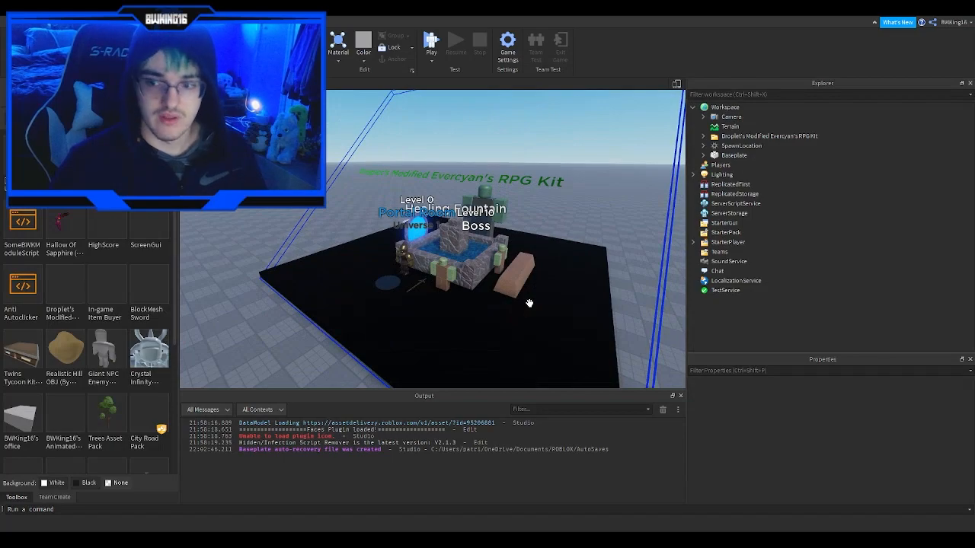
scroll(529, 303, up, 6)
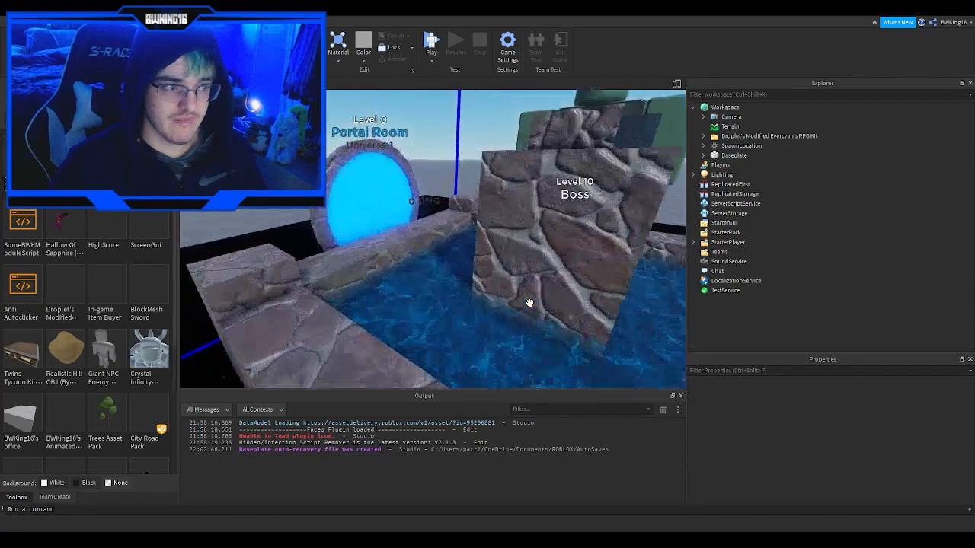
key(w)
key(e)
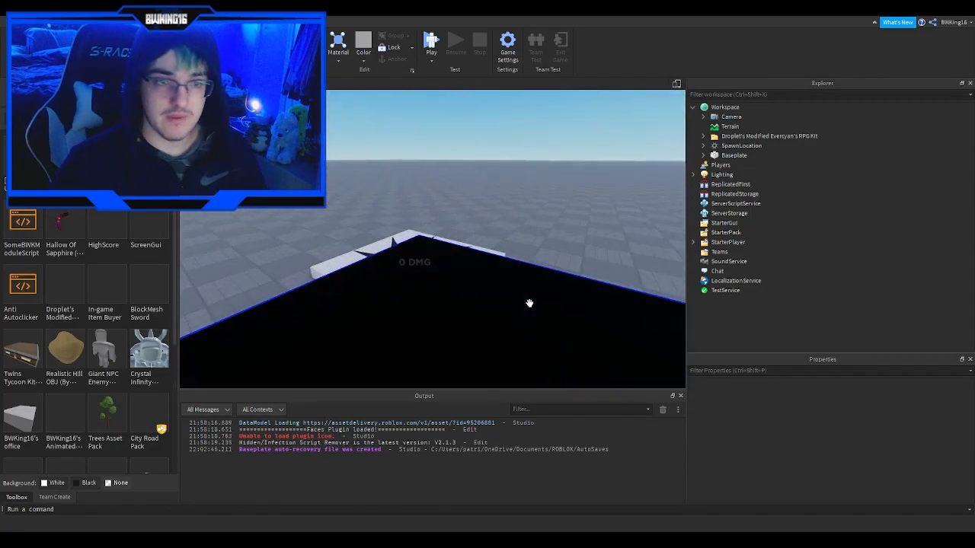
key(f)
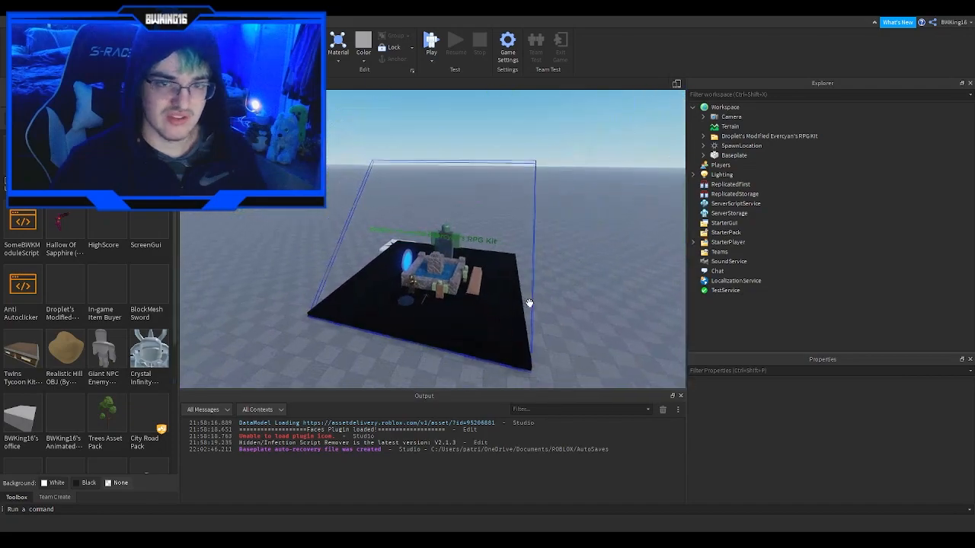
scroll(529, 303, up, 4)
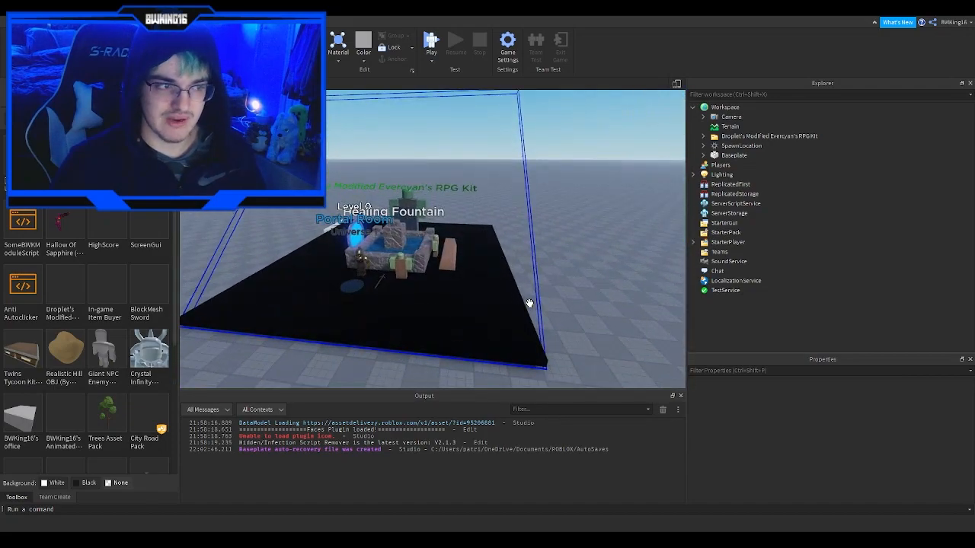
scroll(529, 303, up, 5)
right_drag(530, 303, 529, 303)
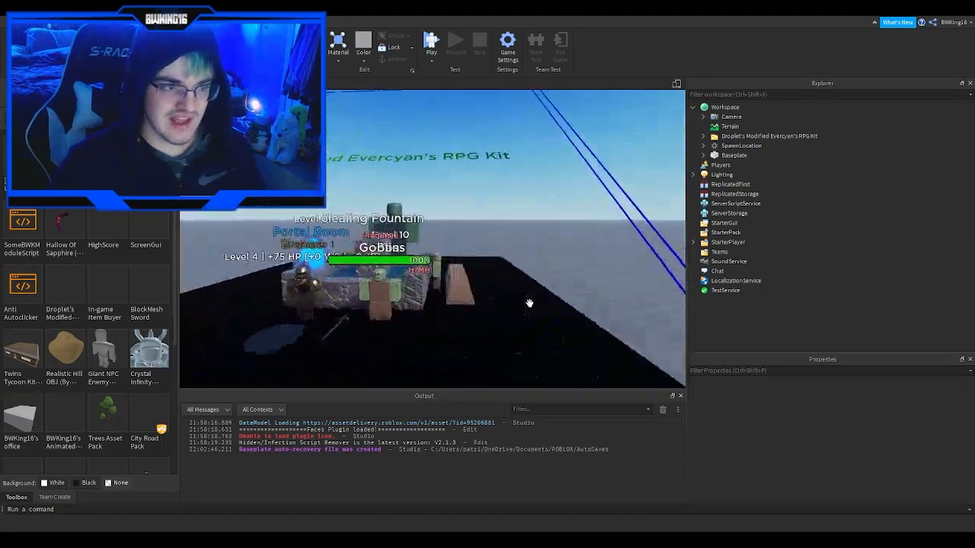
scroll(529, 303, down, 10)
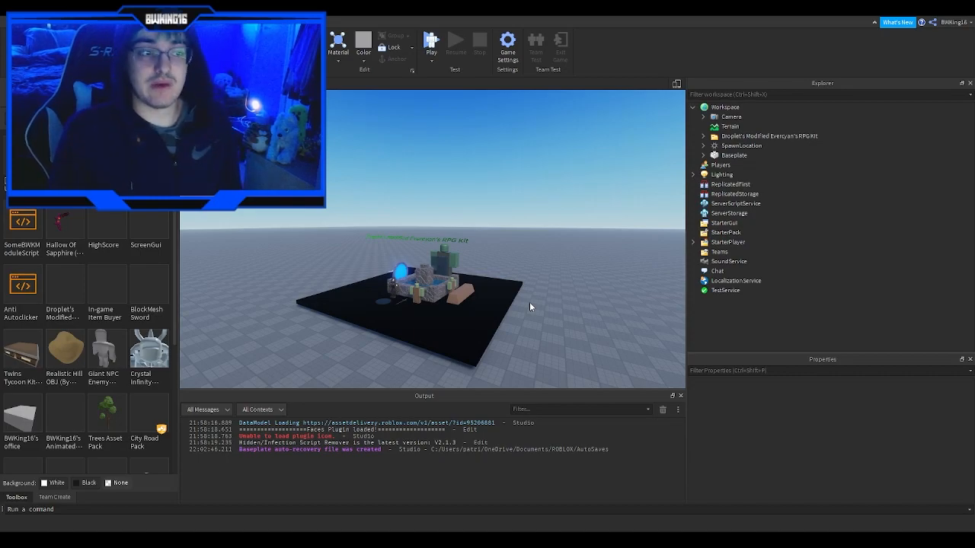
right_drag(542, 247, 542, 247)
scroll(541, 246, up, 10)
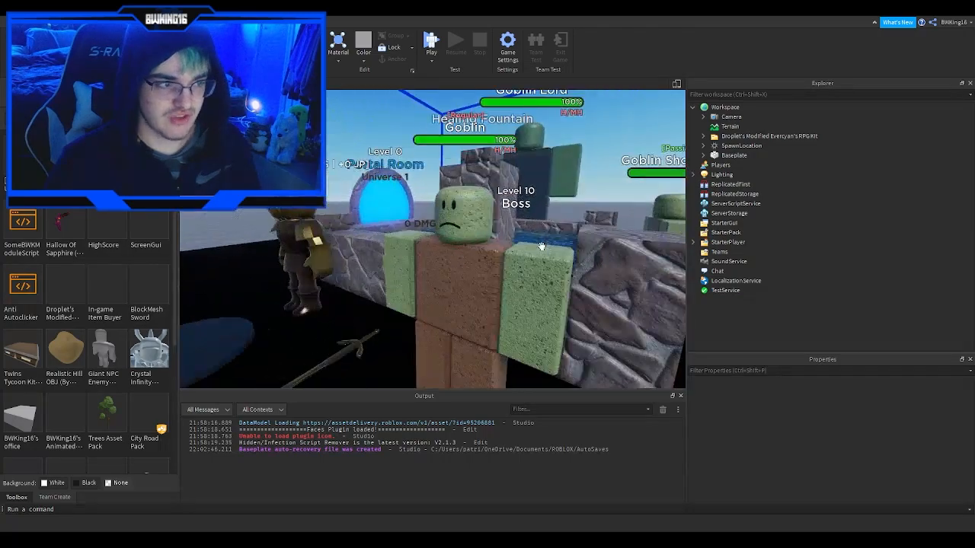
right_drag(541, 247, 542, 247)
right_drag(480, 270, 464, 272)
key(w)
Select the Ungroup > ServerStorage model by the fountain, and inspect it and the surrounding mobs from several sides.
click(464, 272)
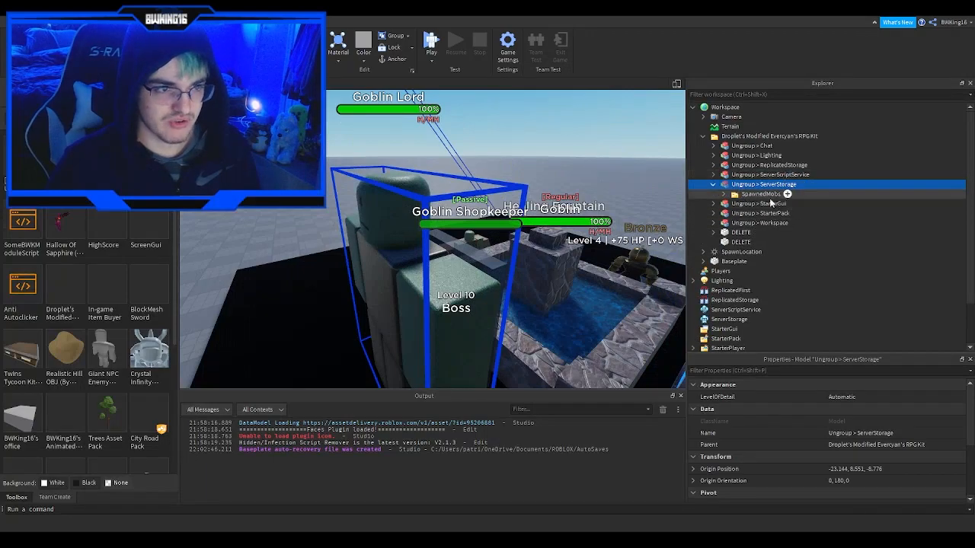
right_drag(606, 247, 546, 251)
key(w)
scroll(546, 252, down, 2)
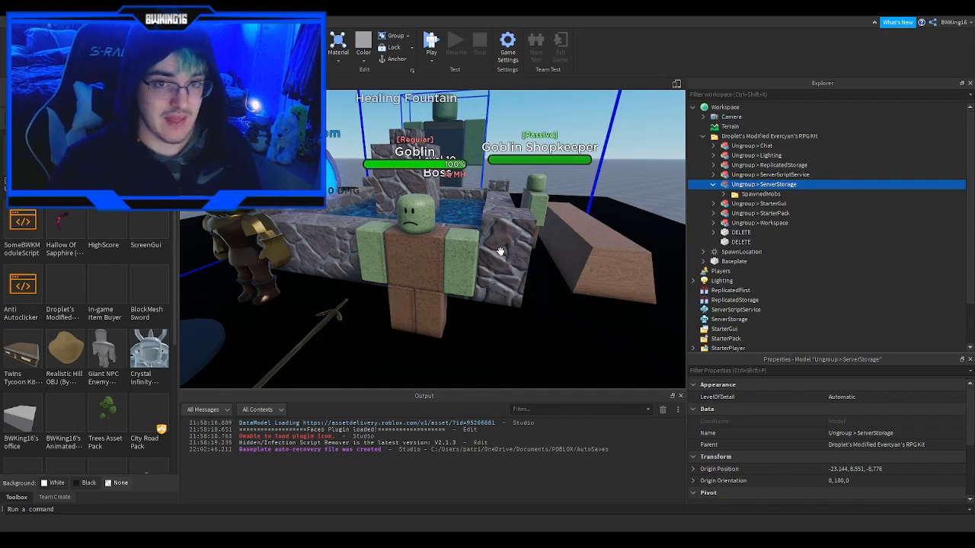
key(a)
right_drag(480, 245, 473, 260)
key(w)
key(w)
key(w)
key(w)
key(s)
key(a)
key(d)
key(s)
key(d)
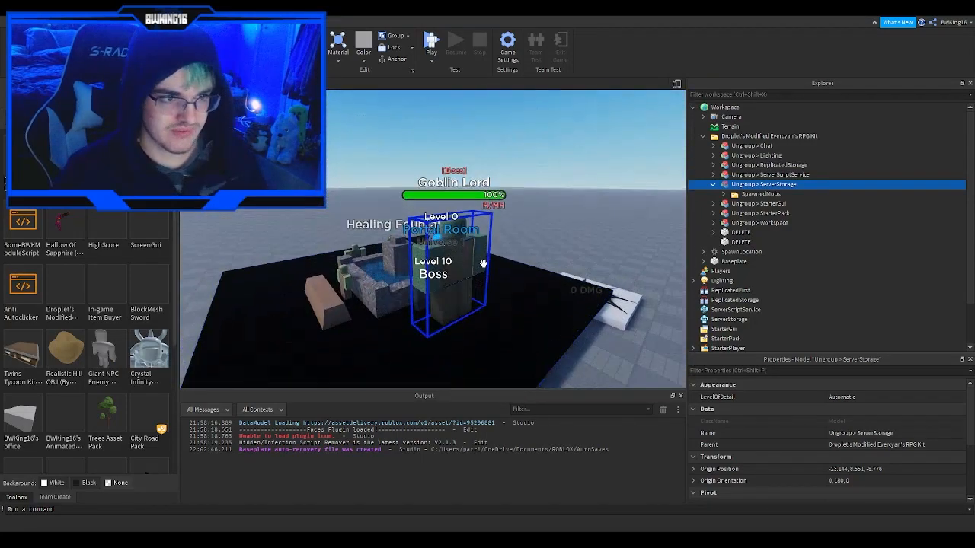
Move the Ungroup > Workspace model directly into Workspace and delete the two DELETE parts from the kit folder.
click(714, 185)
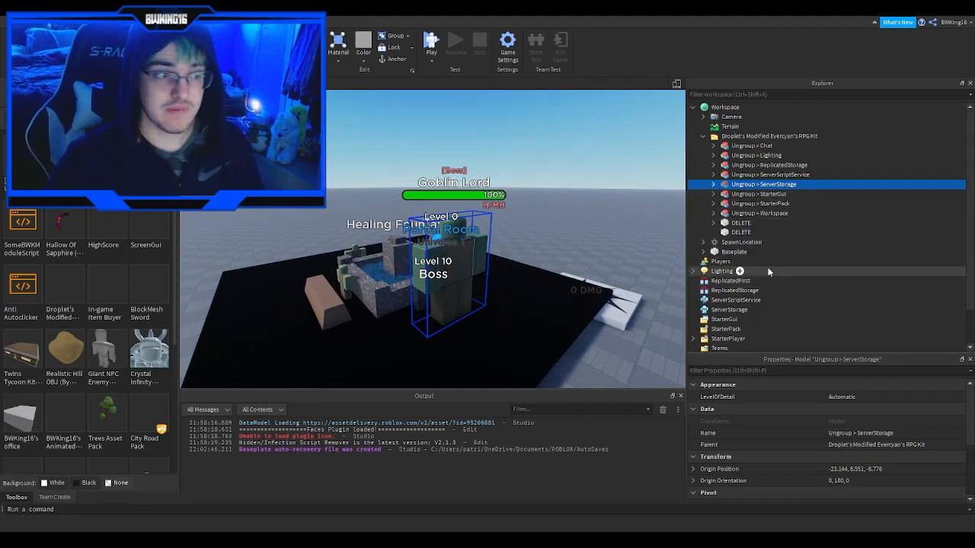
drag(742, 213, 737, 109)
click(797, 222)
shift+click(797, 213)
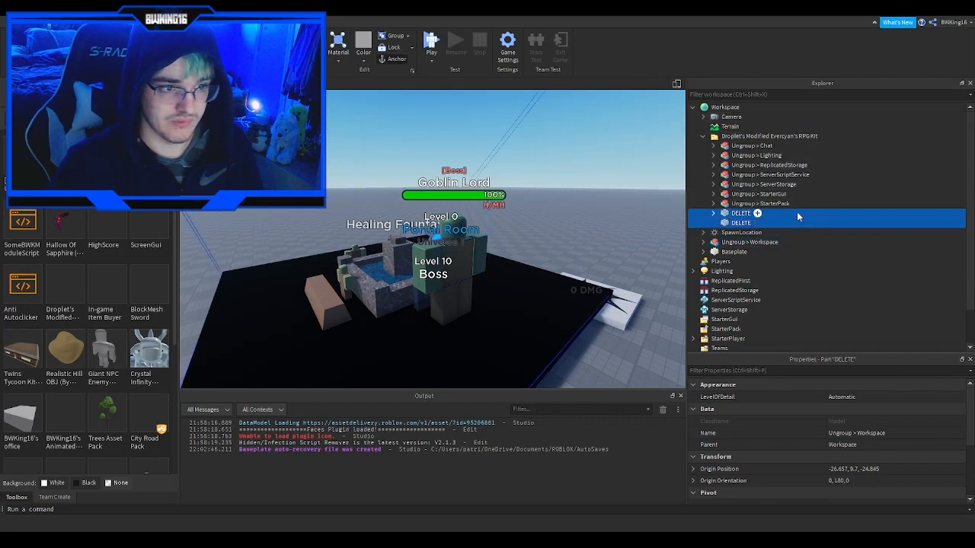
key(Delete)
Move the kit's StarterPack, StarterGui, ServerStorage, ServerScriptService, ReplicatedStorage and Lighting Ungroup models into their matching services.
drag(761, 204, 756, 290)
drag(743, 172, 758, 268)
drag(761, 163, 758, 250)
drag(765, 153, 759, 230)
drag(765, 143, 752, 212)
drag(748, 136, 743, 185)
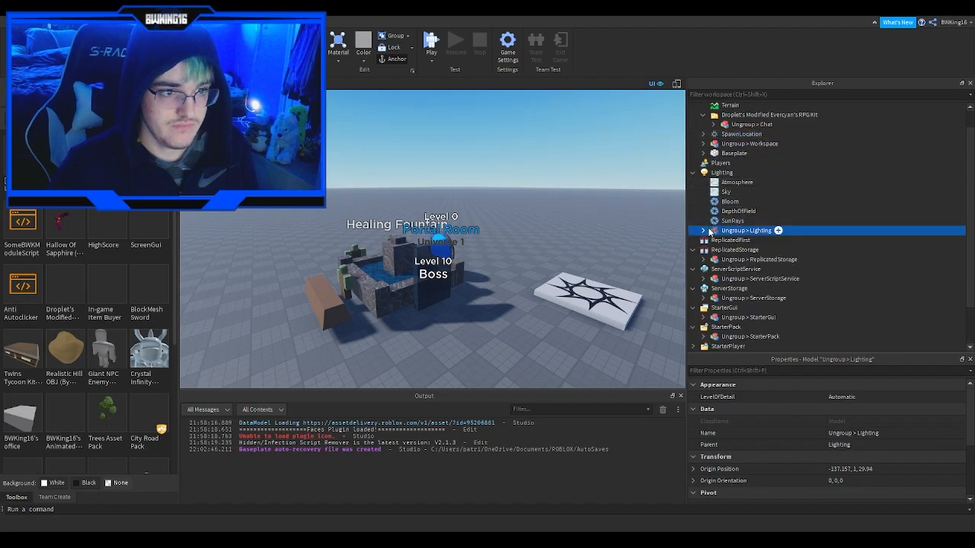
Move the Ungroup > Chat model into the Chat service and delete the empty Droplet's Modified Evercyan's RPG Kit folder.
click(704, 230)
click(704, 231)
drag(750, 124, 736, 326)
scroll(723, 158, up, 3)
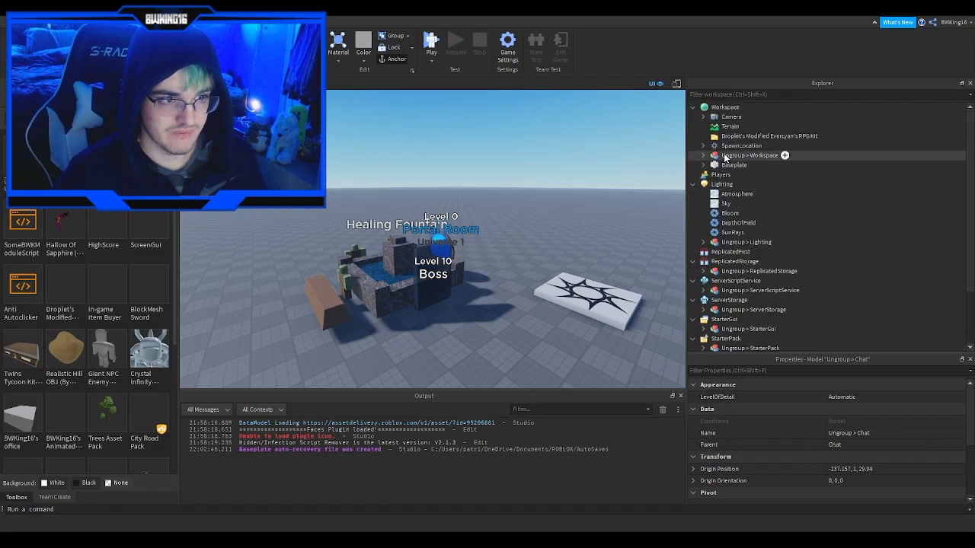
click(724, 146)
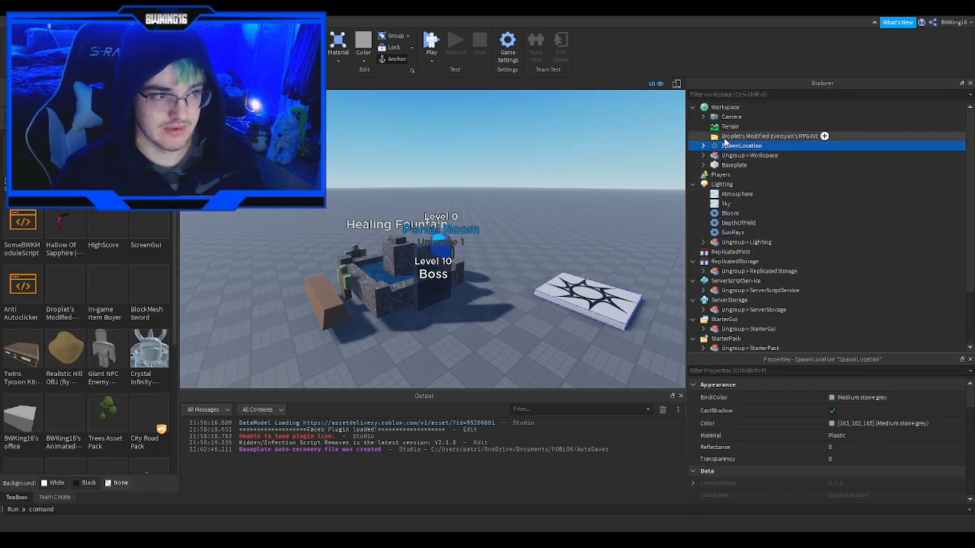
click(724, 138)
key(Delete)
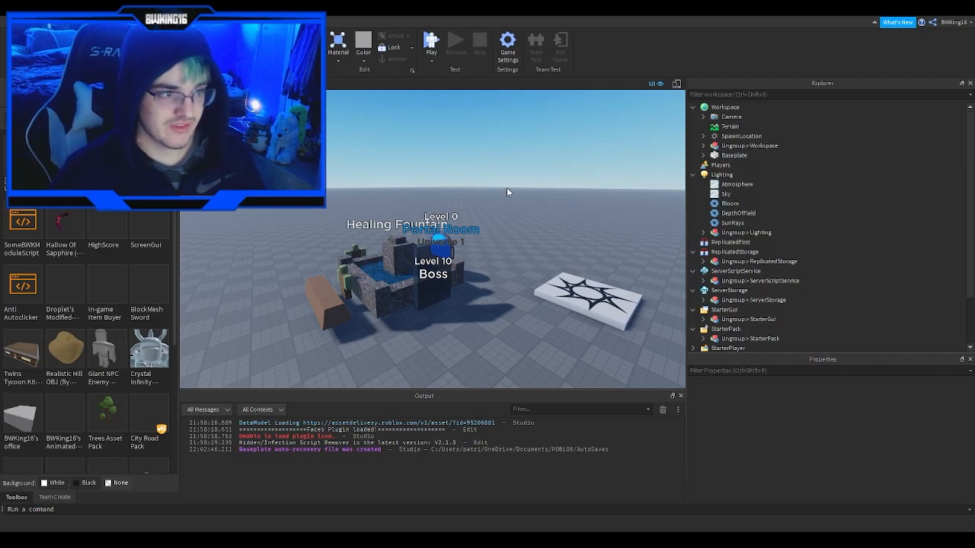
Check the folders inside the Ungroup > Workspace model, including Mobs, and ungroup the model in Workspace.
scroll(507, 193, up, 4)
key(w)
right_drag(508, 189, 507, 187)
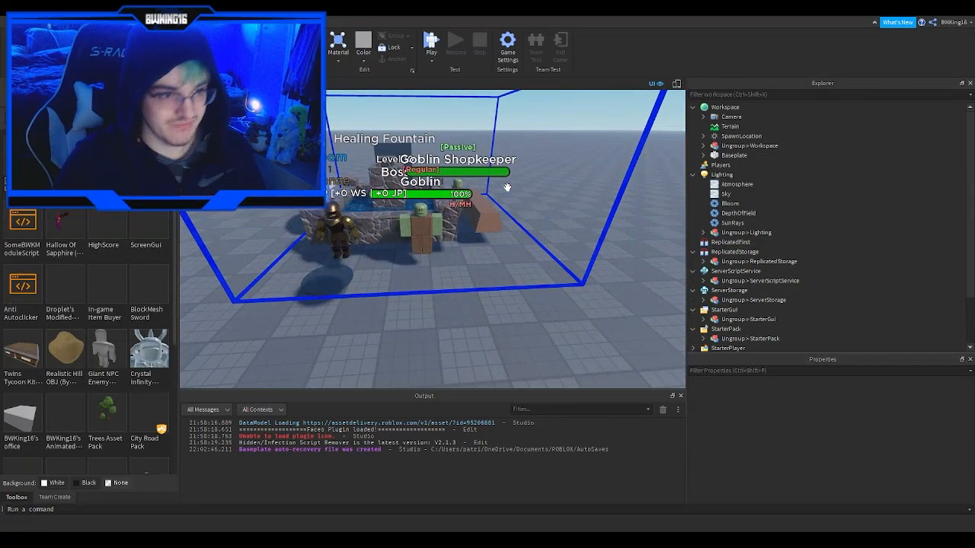
click(746, 146)
click(703, 145)
click(713, 175)
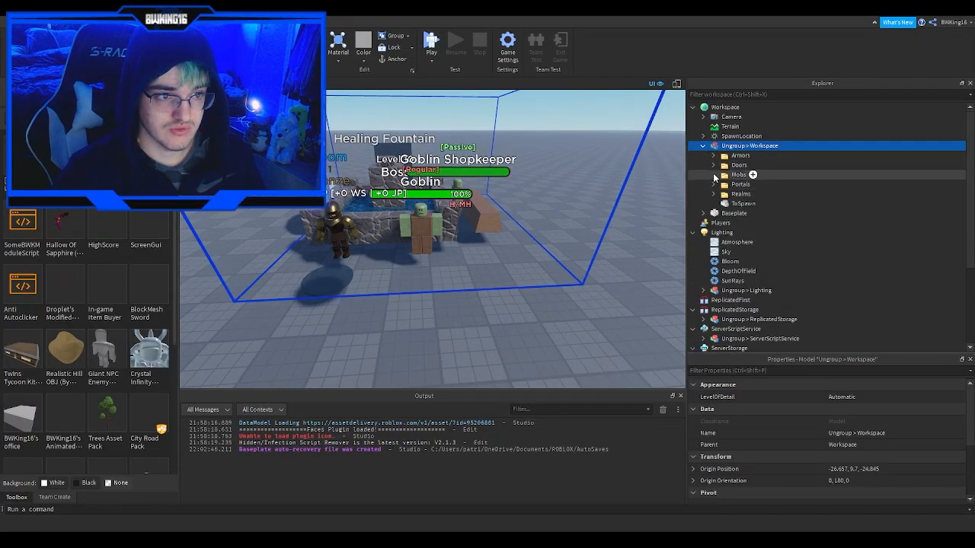
click(724, 184)
click(725, 184)
click(714, 174)
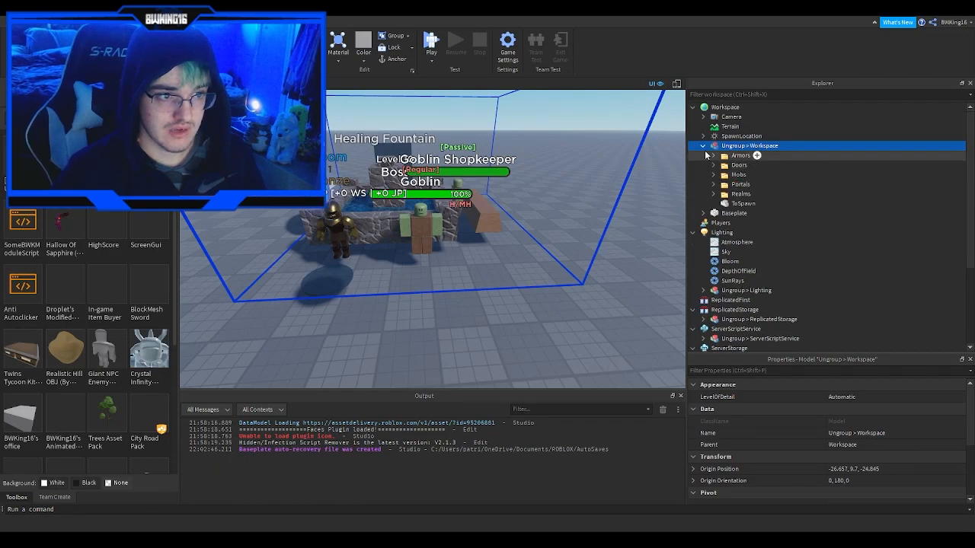
click(703, 145)
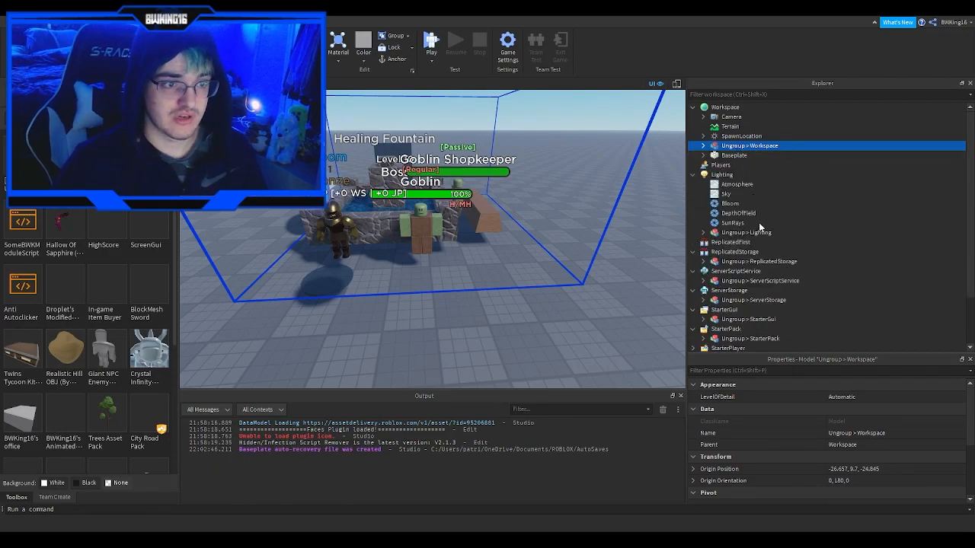
key(ctrl+u)
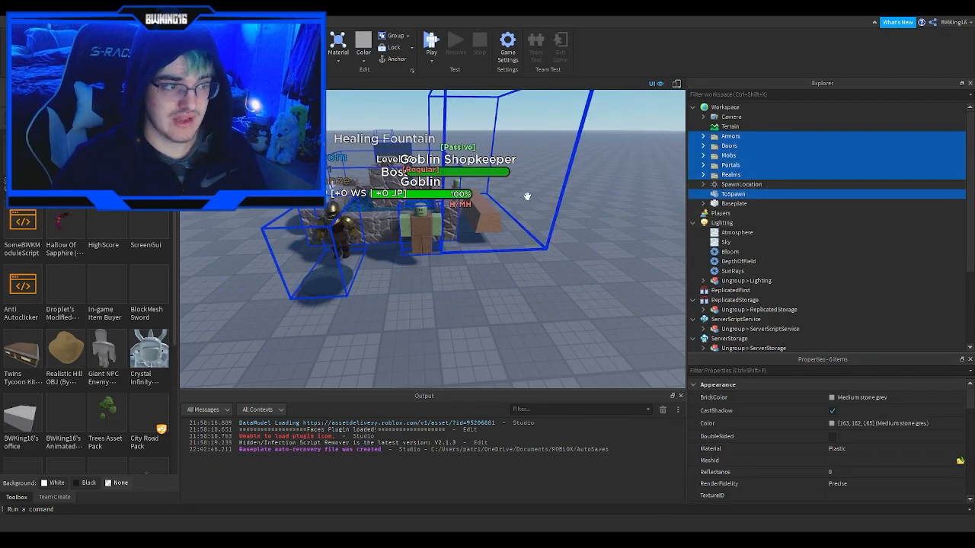
Select the ToSpawn mesh in Workspace, focus on it, and inspect where it sits around the fountain.
click(726, 186)
click(727, 195)
key(f)
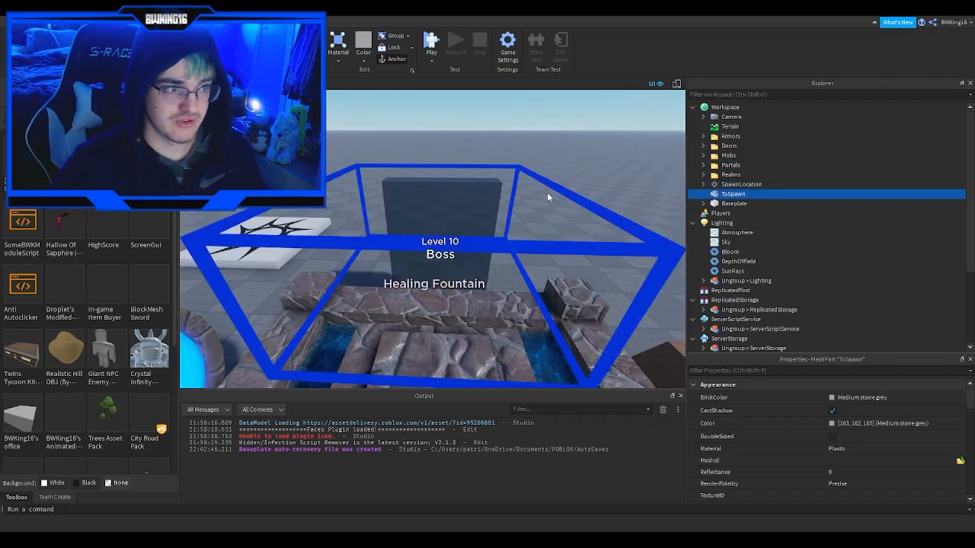
right_drag(555, 193, 676, 189)
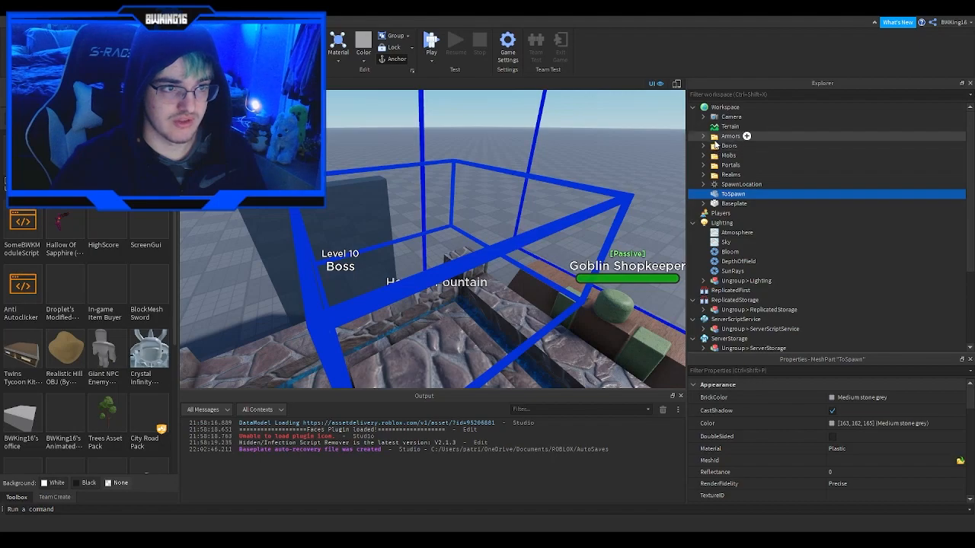
scroll(437, 185, down, 5)
scroll(438, 185, down, 5)
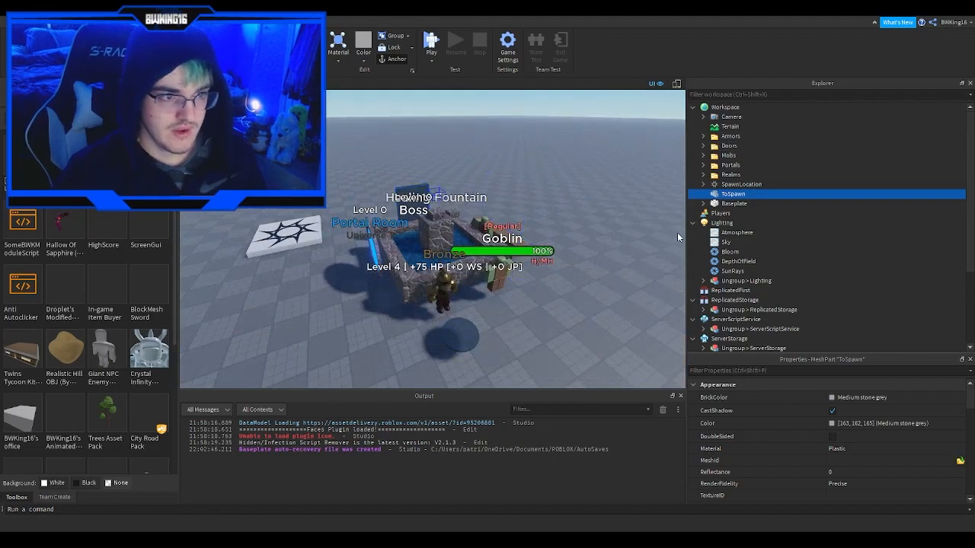
Ungroup the Ungroup > Lighting model in Lighting and the Ungroup > ReplicatedStorage model in ReplicatedStorage.
click(731, 281)
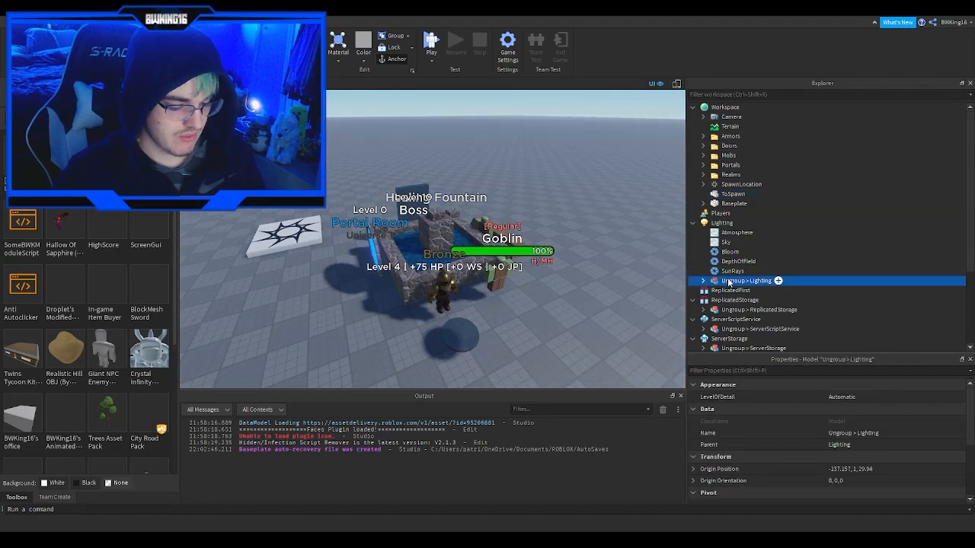
key(ctrl+u)
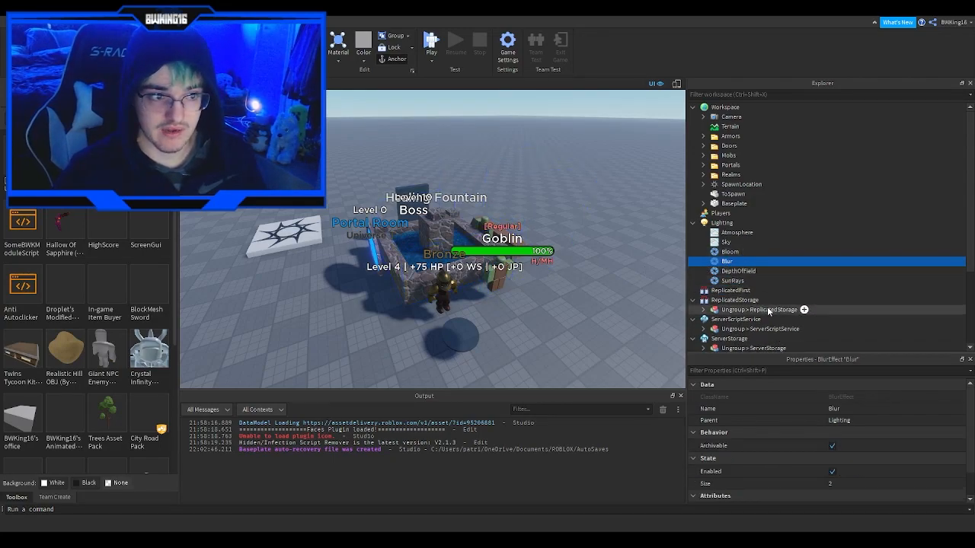
scroll(503, 274, up, 5)
scroll(481, 269, down, 4)
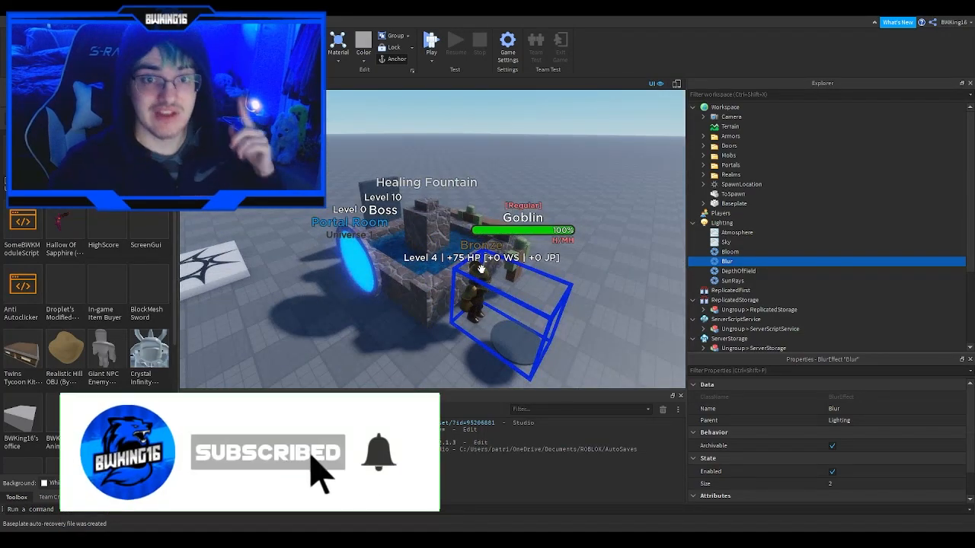
scroll(730, 282, down, 2)
click(731, 282)
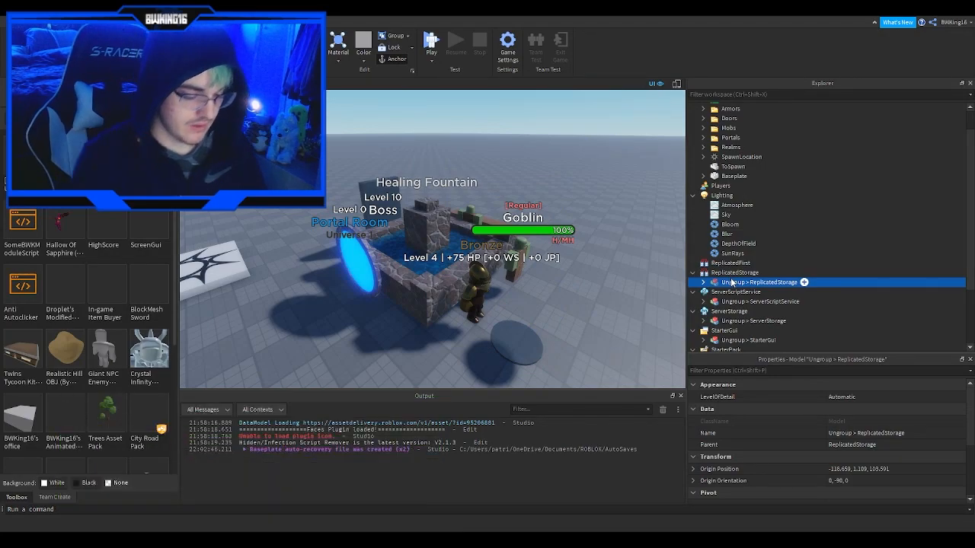
key(ctrl+u)
Review the kit's items in ReplicatedStorage, selecting GameRemotes, SpawnedMobEvents and GameConfig in turn.
click(731, 289)
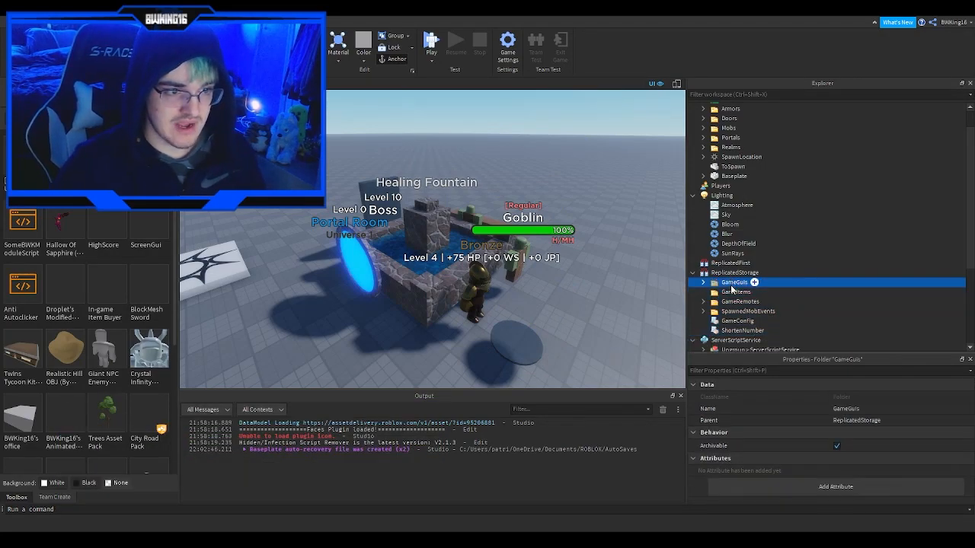
click(735, 302)
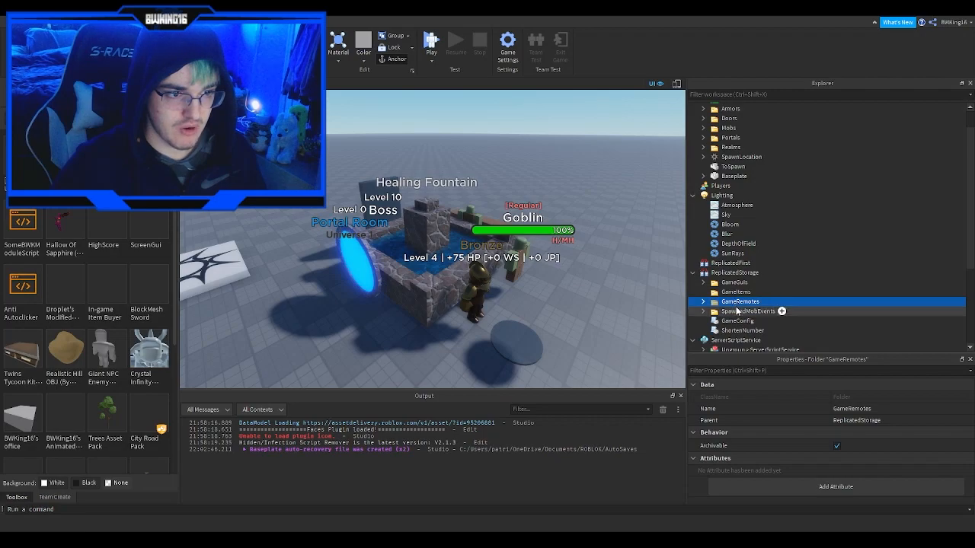
click(737, 310)
scroll(737, 311, down, 1)
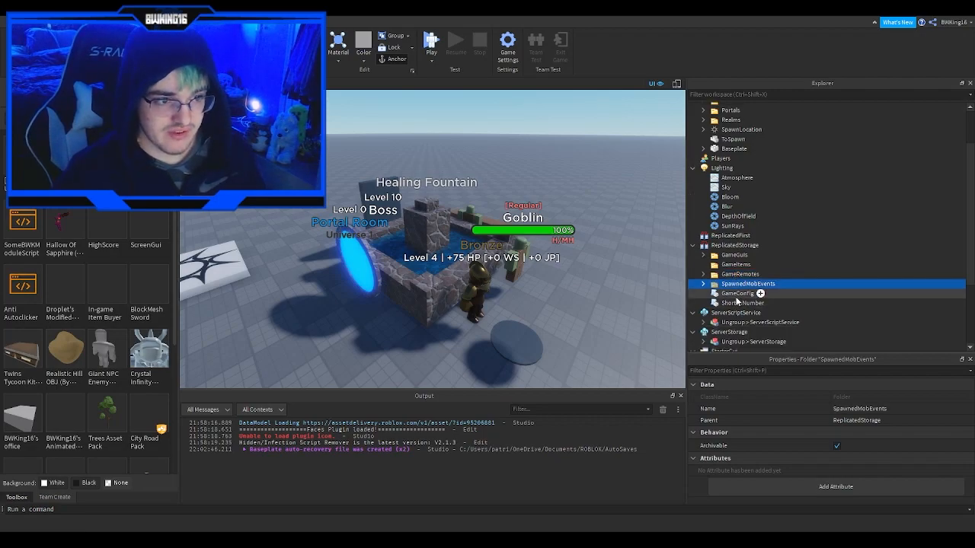
click(736, 294)
scroll(720, 297, down, 1)
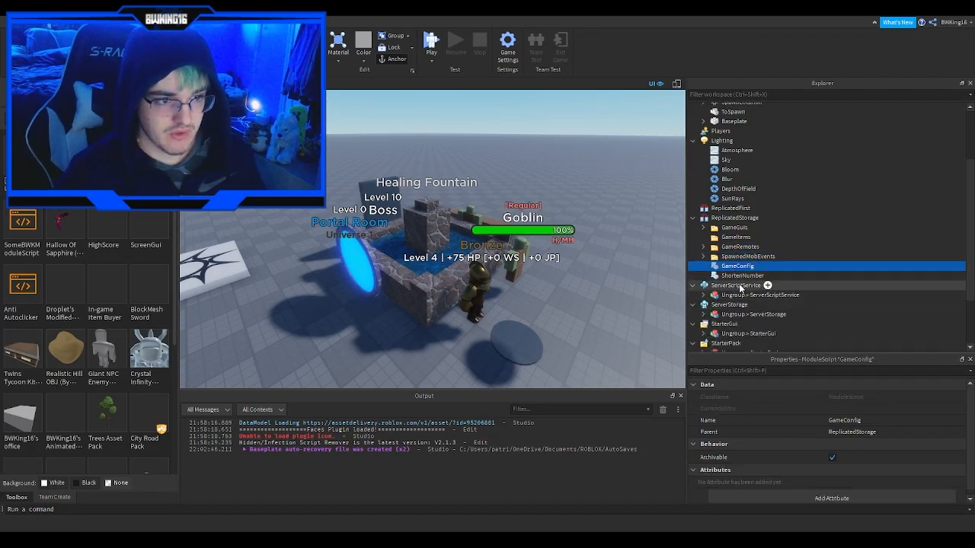
Ungroup the Ungroup > ServerScriptService model in ServerScriptService and the Ungroup > ServerStorage model in ServerStorage.
click(718, 295)
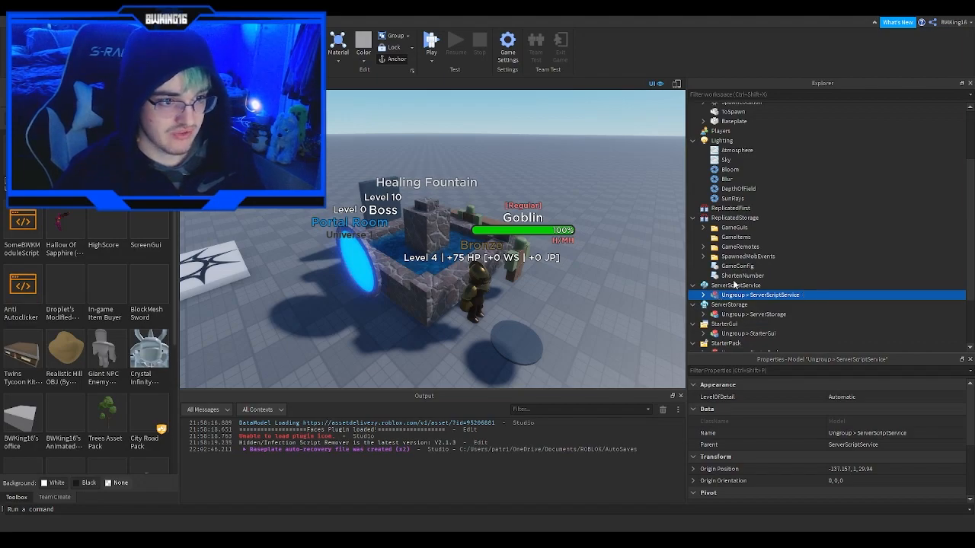
key(ctrl+u)
scroll(732, 225, down, 2)
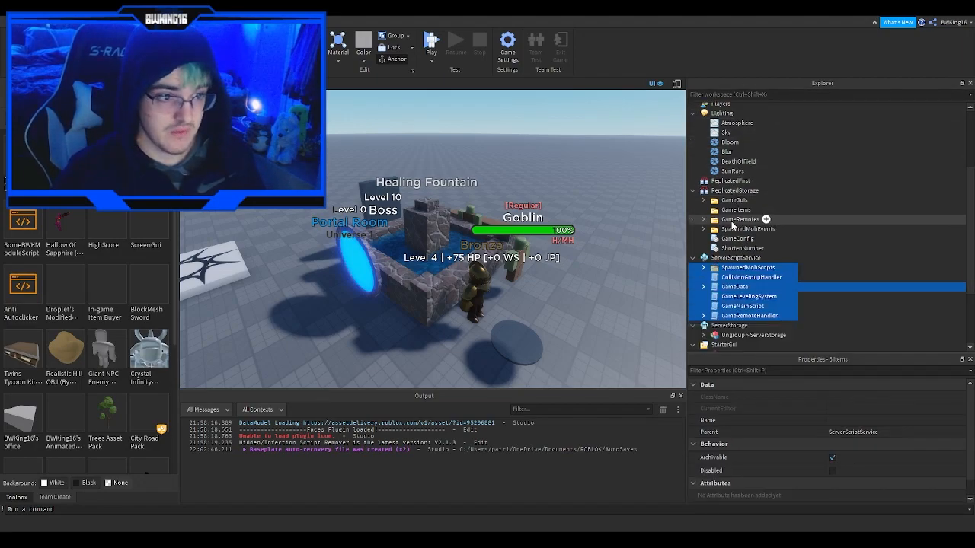
click(732, 229)
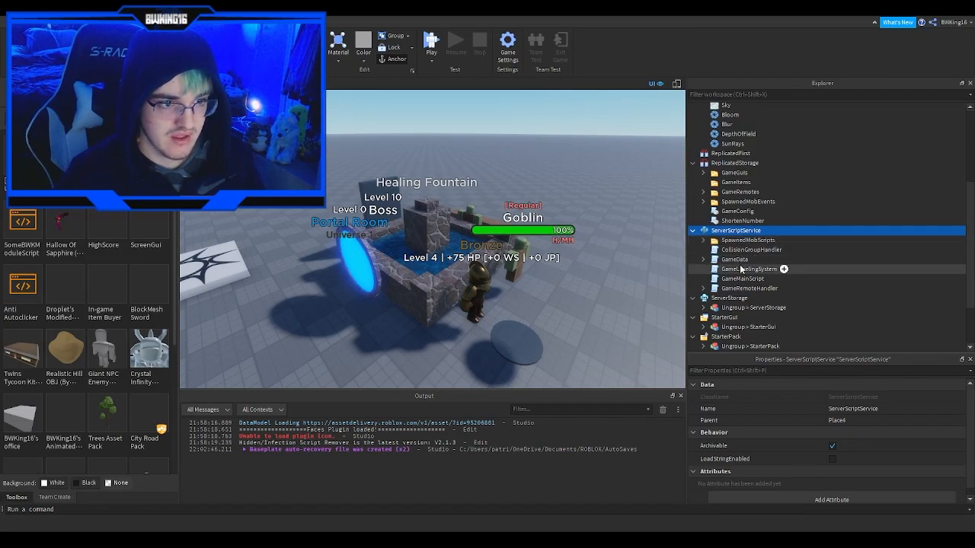
scroll(742, 280, down, 1)
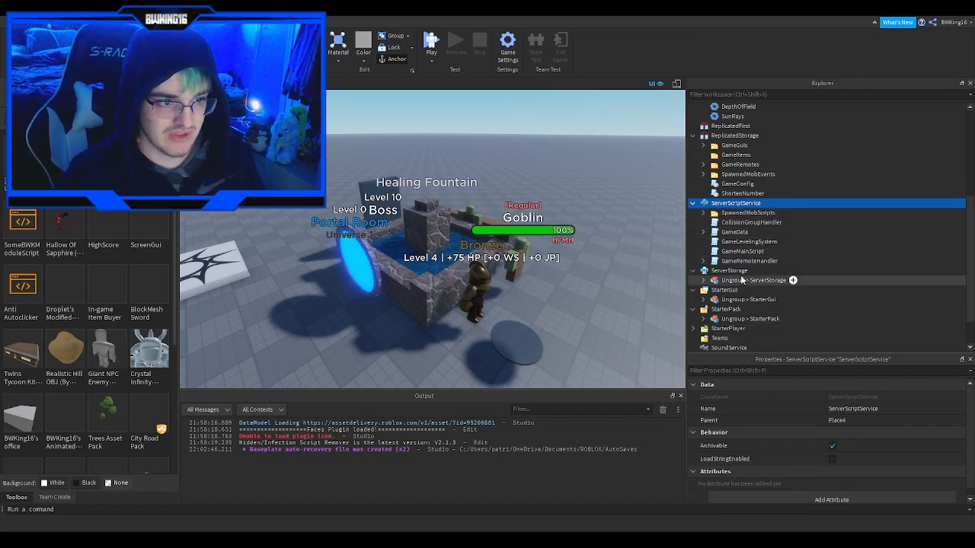
click(742, 282)
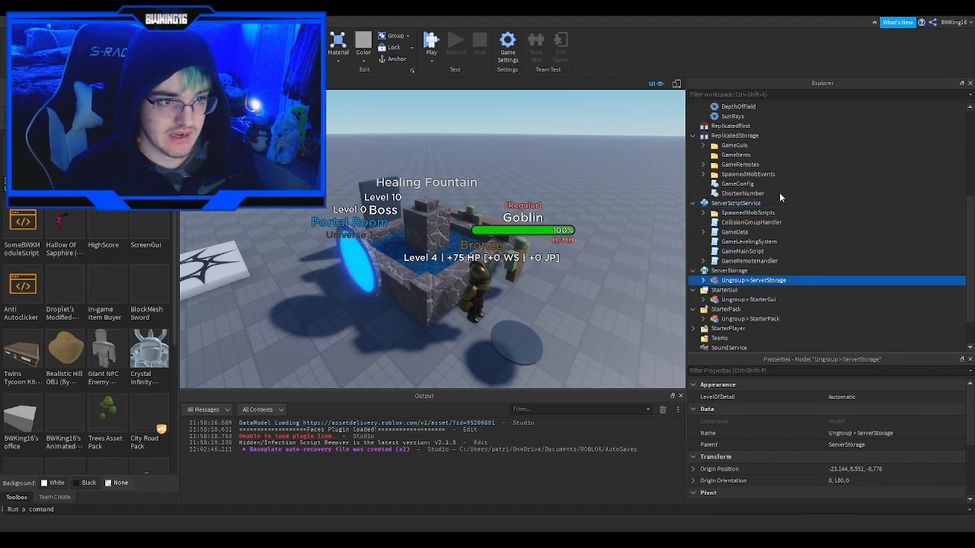
key(ctrl+u)
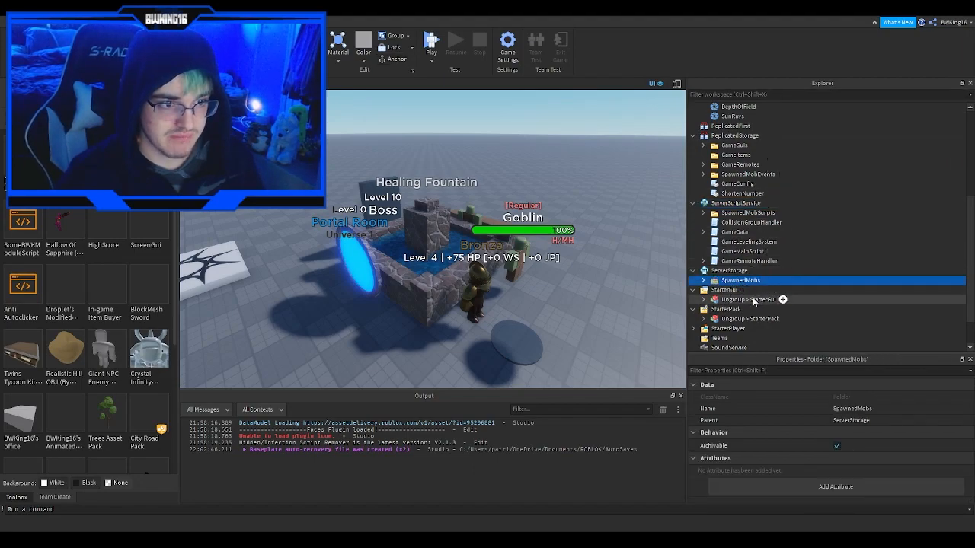
Ungroup the Ungroup > StarterGui model in StarterGui and check the contents of the MobSpawned folder.
click(753, 300)
key(ctrl+u)
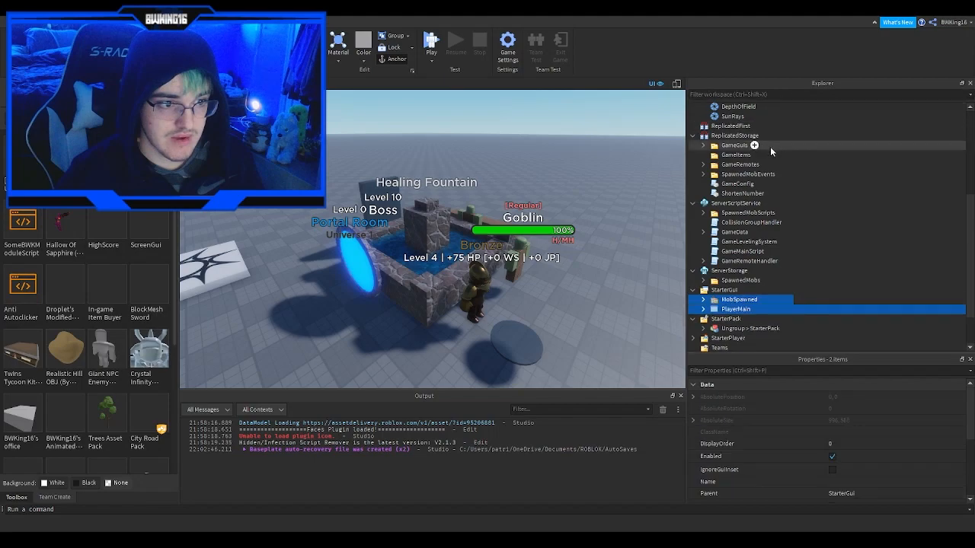
click(724, 292)
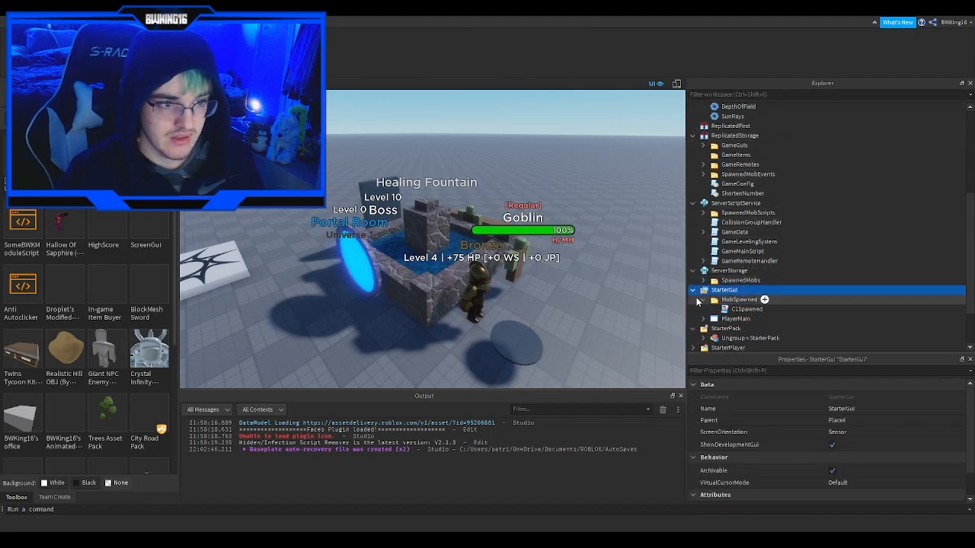
click(699, 300)
scroll(720, 304, down, 1)
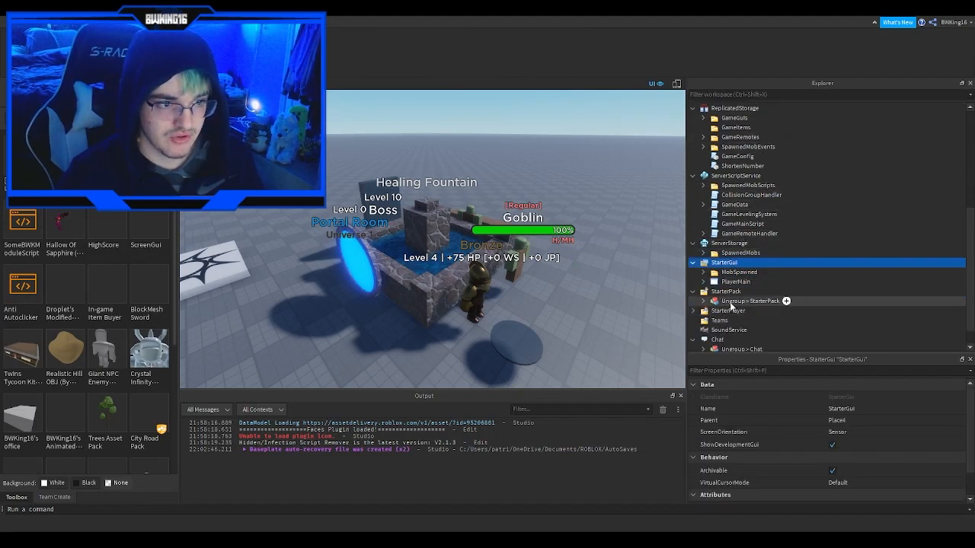
Ungroup the Ungroup > StarterPack model in StarterPack and the Ungroup > Chat model in Chat, then clear the selection.
click(731, 302)
key(ctrl+u)
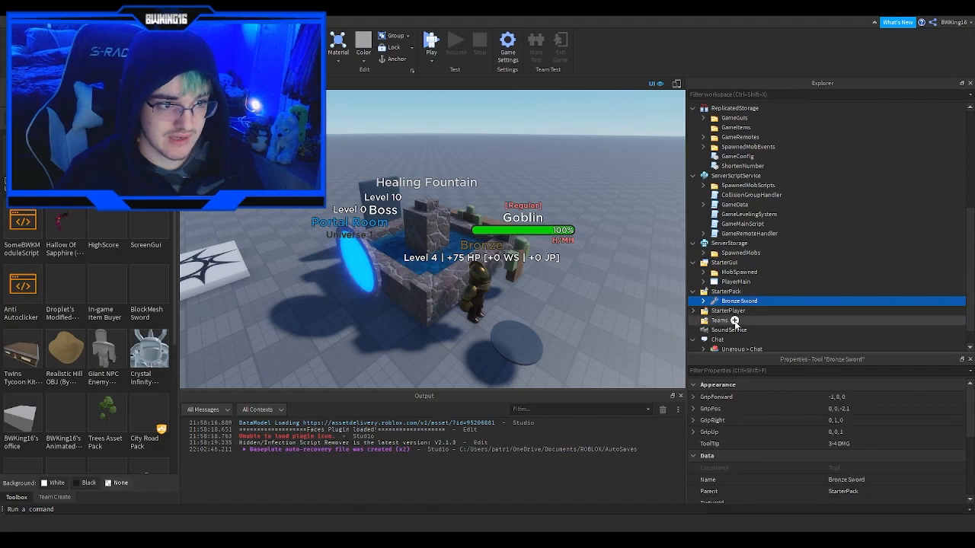
scroll(729, 316, down, 1)
click(736, 328)
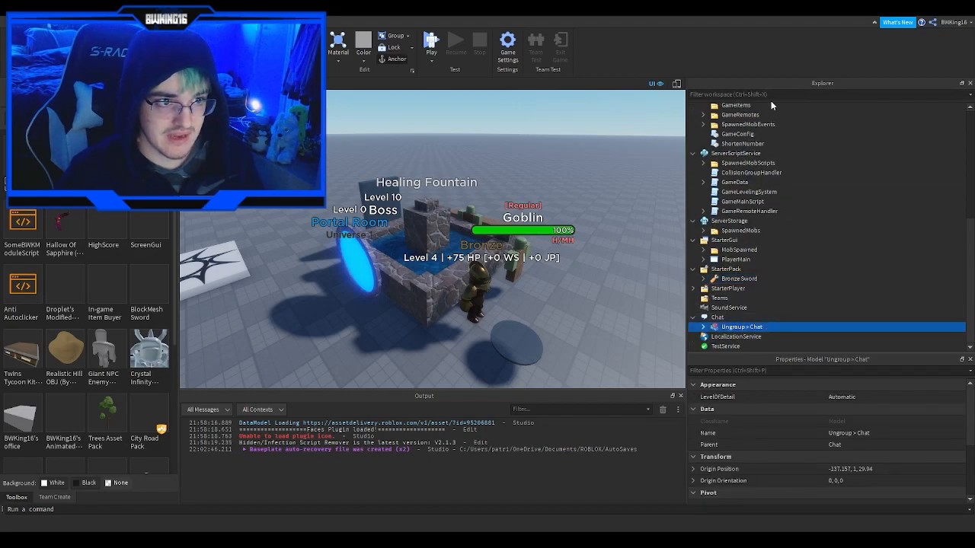
key(ctrl+u)
scroll(761, 229, down, 1)
click(717, 288)
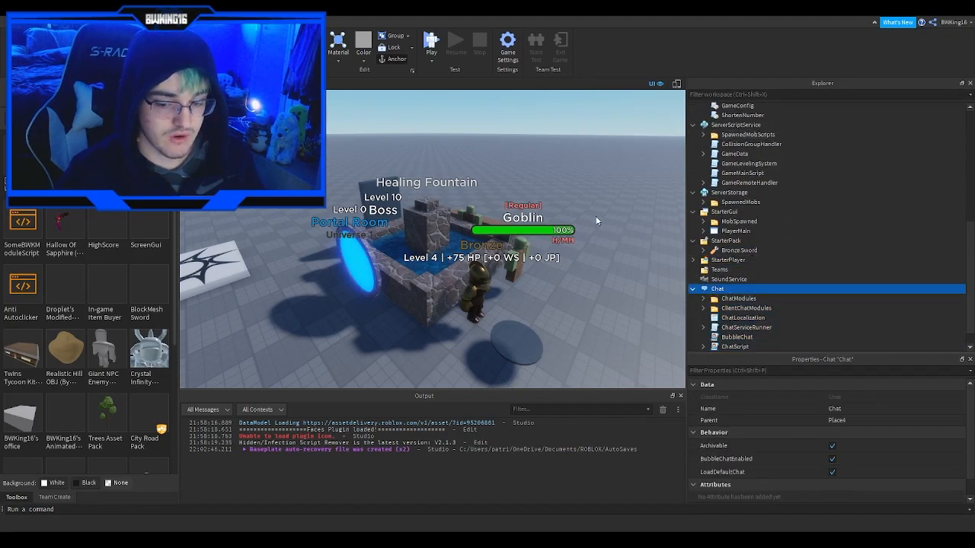
click(573, 177)
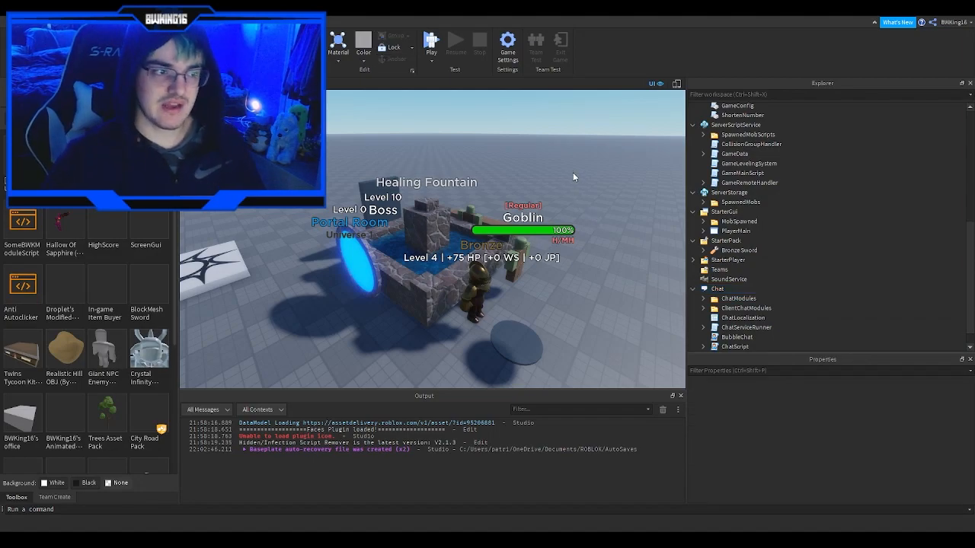
Move the Healing Fountain clear of the overlapping kit models and place the Goblin beside it.
right_drag(574, 177, 573, 174)
scroll(508, 221, down, 3)
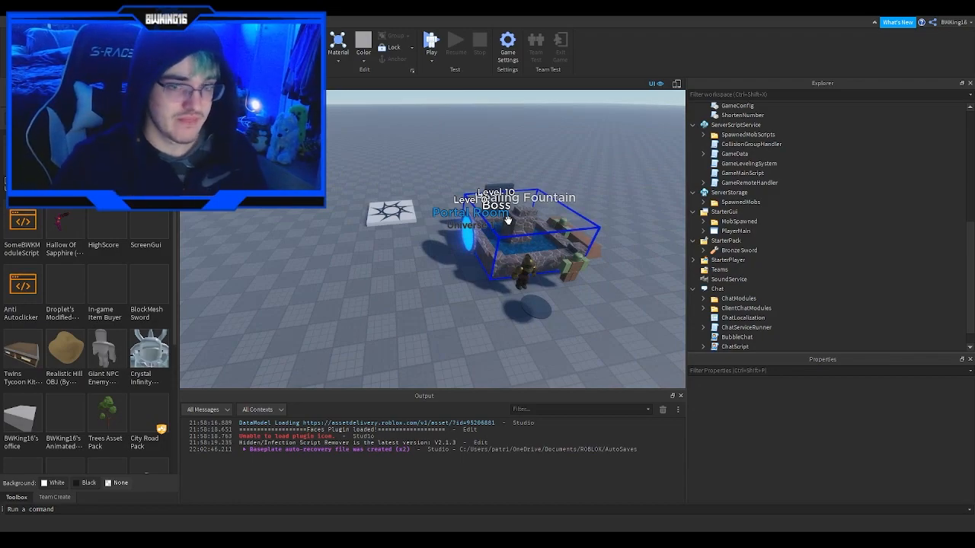
scroll(507, 221, up, 3)
right_drag(507, 221, 496, 228)
mouse_move(496, 228)
mouse_down()
mouse_move(398, 247)
mouse_move(348, 242)
mouse_up()
right_drag(347, 238, 348, 237)
key(w)
key(s)
key(d)
key(a)
drag(638, 279, 303, 279)
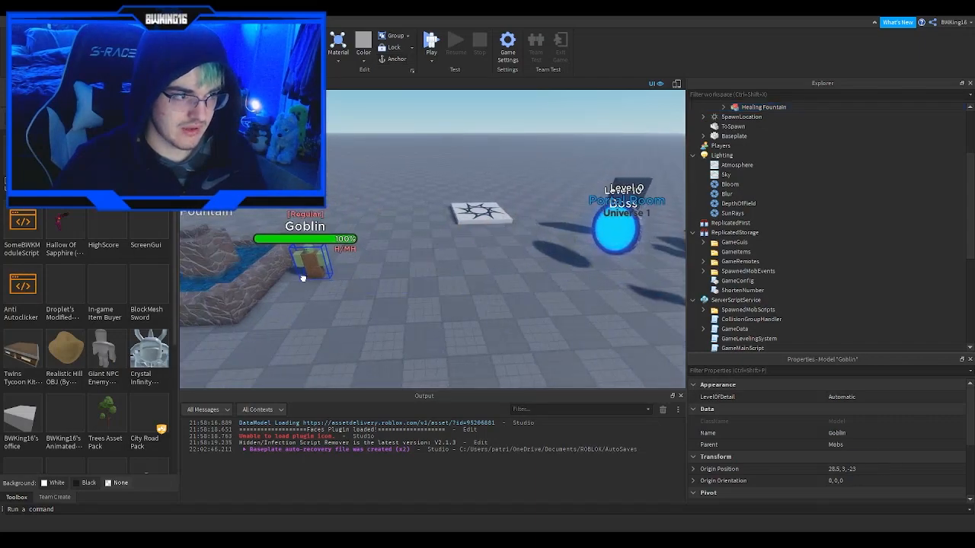
Place the Bronze armor next to the Goblin, and move and rotate the Portal Room portal beside it.
key(d)
key(a)
drag(529, 320, 387, 283)
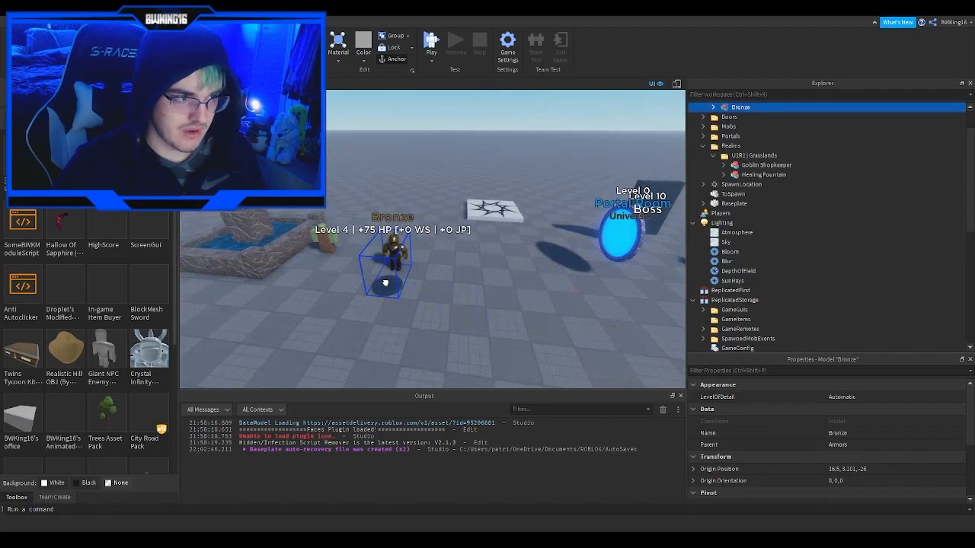
drag(617, 236, 502, 289)
key(r)
key(r)
Continue the row past the portal with the Level 10 Boss door and the Goblin Shopkeeper, spaced apart.
key(d)
drag(553, 229, 443, 280)
key(d)
drag(577, 281, 448, 285)
click(451, 292)
key(q)
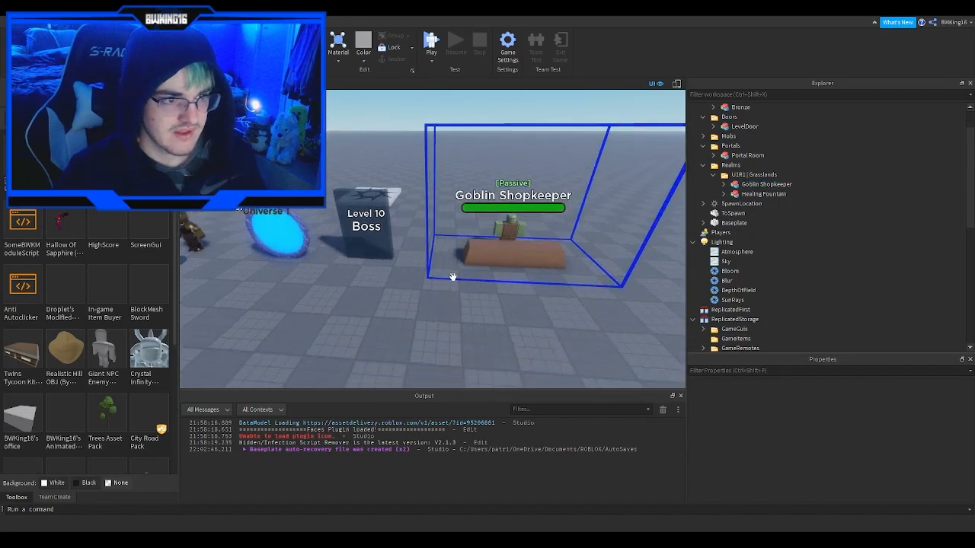
key(a)
key(e)
key(a)
right_drag(454, 281, 455, 281)
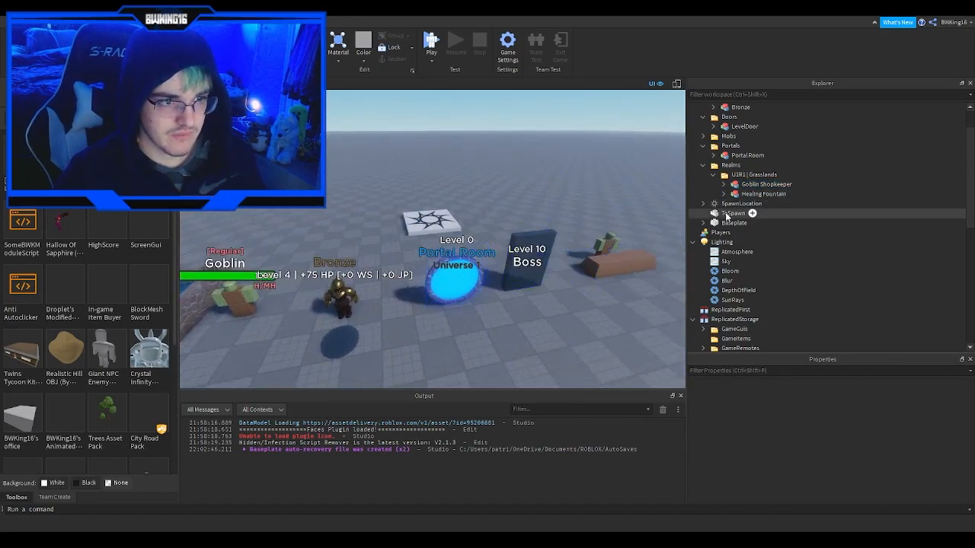
Focus on the ToSpawn mesh in Workspace and examine its position relative to the spread-out models.
click(731, 214)
key(f)
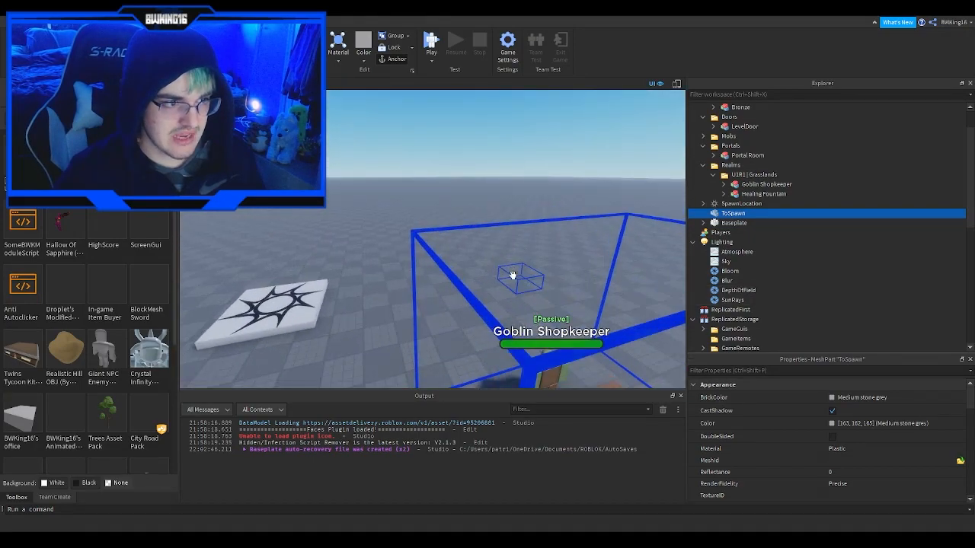
drag(517, 277, 455, 298)
right_drag(453, 291, 454, 298)
key(s)
drag(455, 297, 455, 298)
click(731, 213)
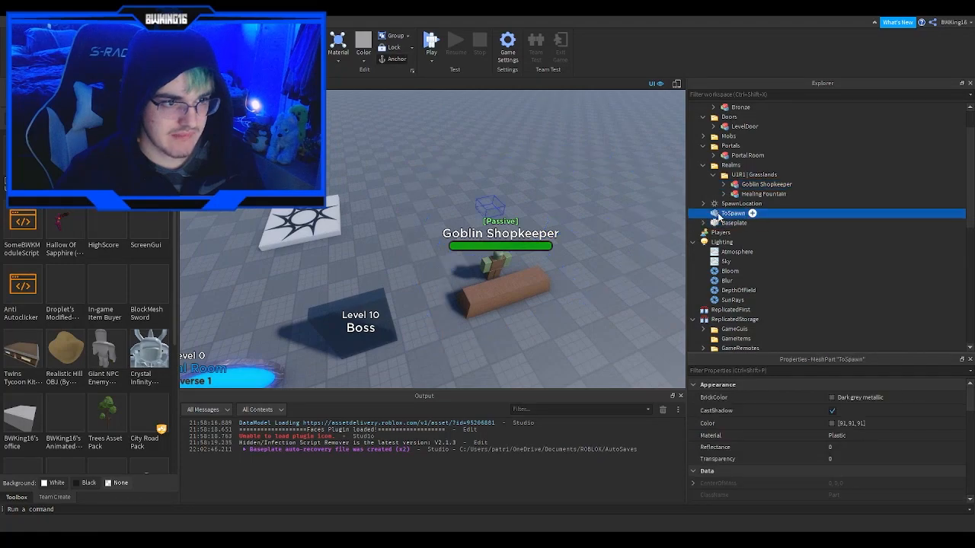
key(f)
key(s)
right_drag(470, 226, 471, 227)
right_drag(461, 152, 461, 152)
key(w)
key(s)
drag(374, 297, 581, 204)
mouse_move(393, 238)
mouse_down()
mouse_move(371, 235)
mouse_move(390, 233)
mouse_up()
click(440, 265)
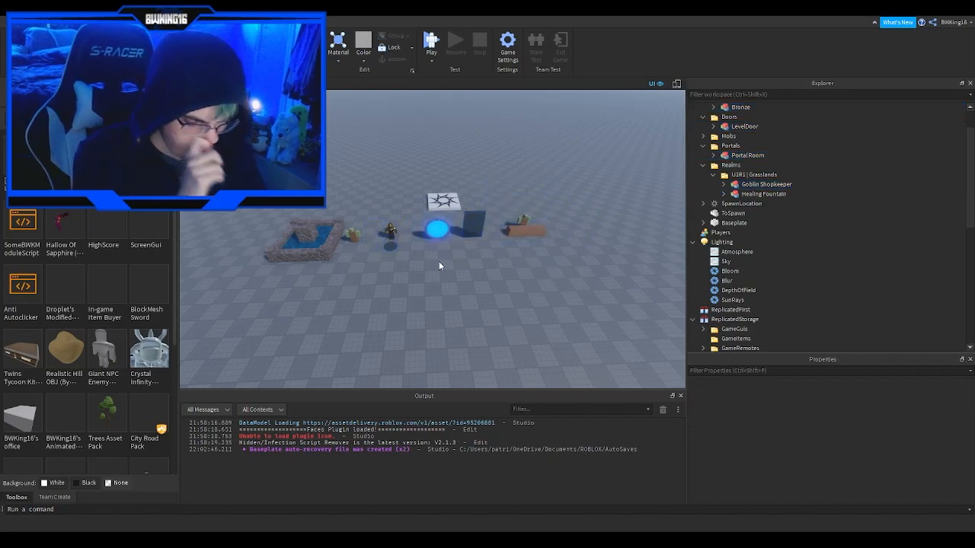
Collapse the expanded folders in Workspace, including Portals and Realms.
key(w)
right_drag(439, 261, 439, 261)
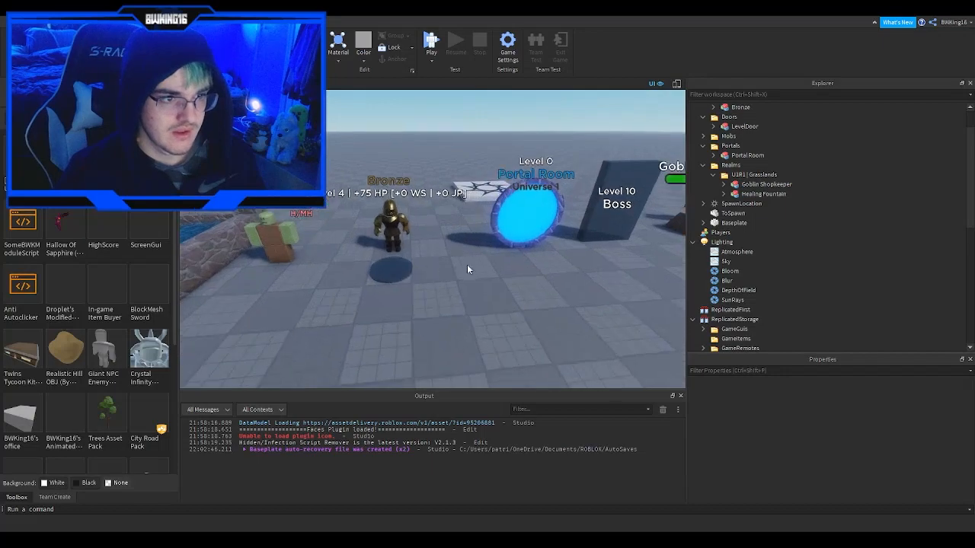
scroll(705, 146, up, 3)
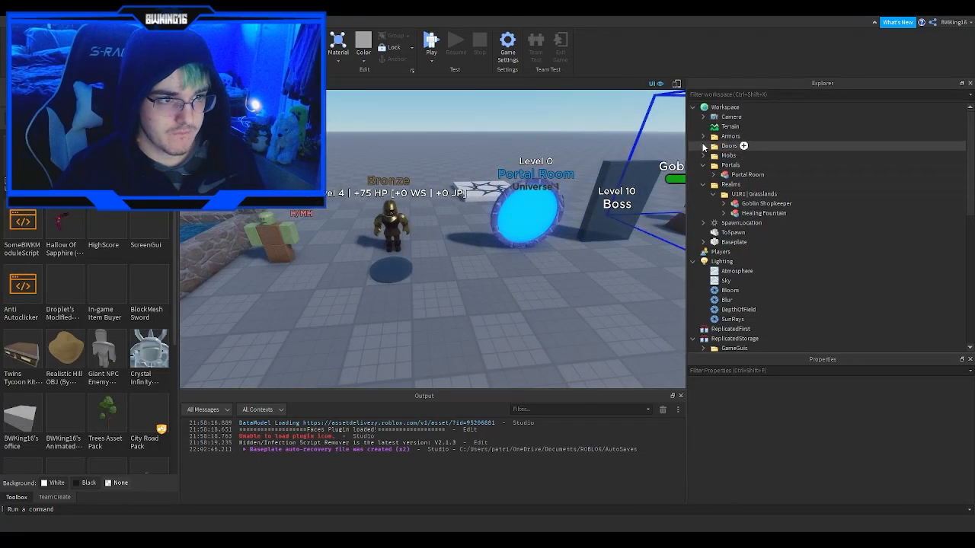
click(704, 165)
click(703, 175)
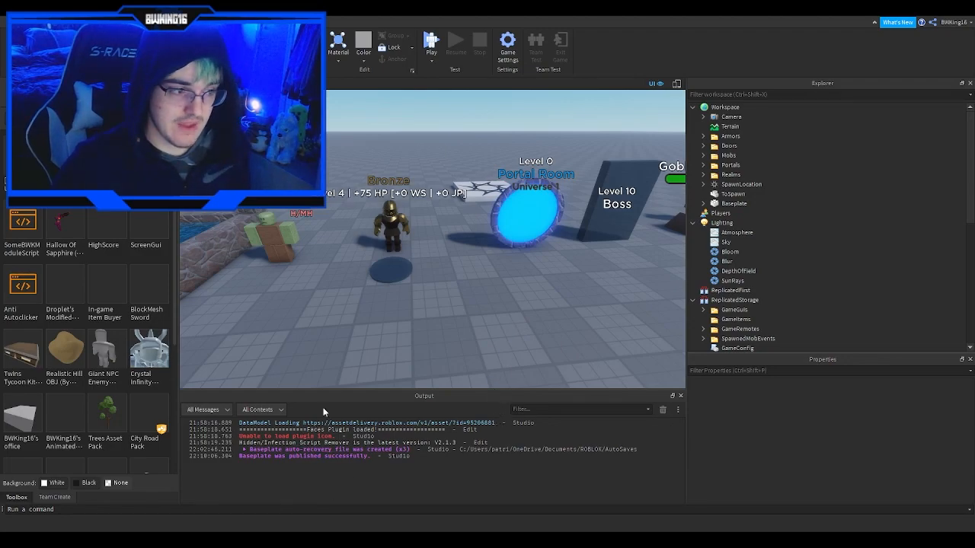
Push the Healing Fountain back and move the Goblin to open ground at about 50, 3, -30, collapsing the Realms folder again.
right_drag(456, 217, 443, 246)
key(w)
key(s)
key(w)
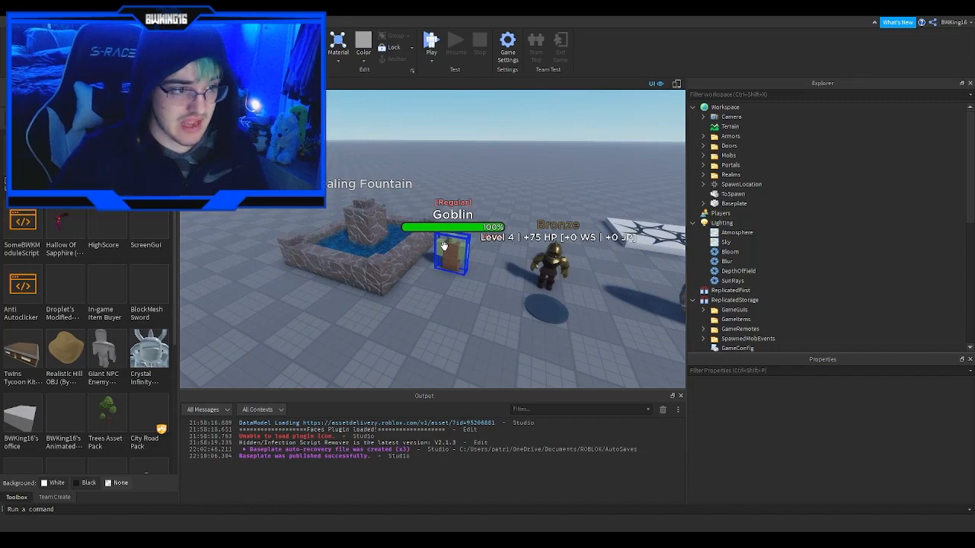
mouse_move(404, 254)
mouse_down()
mouse_move(432, 206)
mouse_move(453, 199)
mouse_up()
drag(464, 253, 361, 265)
key(f)
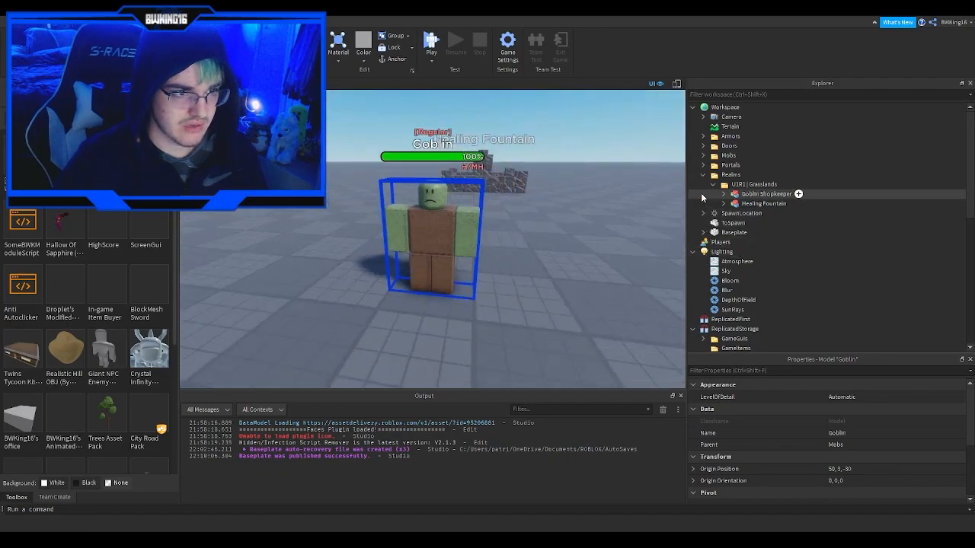
click(702, 175)
click(553, 250)
scroll(554, 250, down, 4)
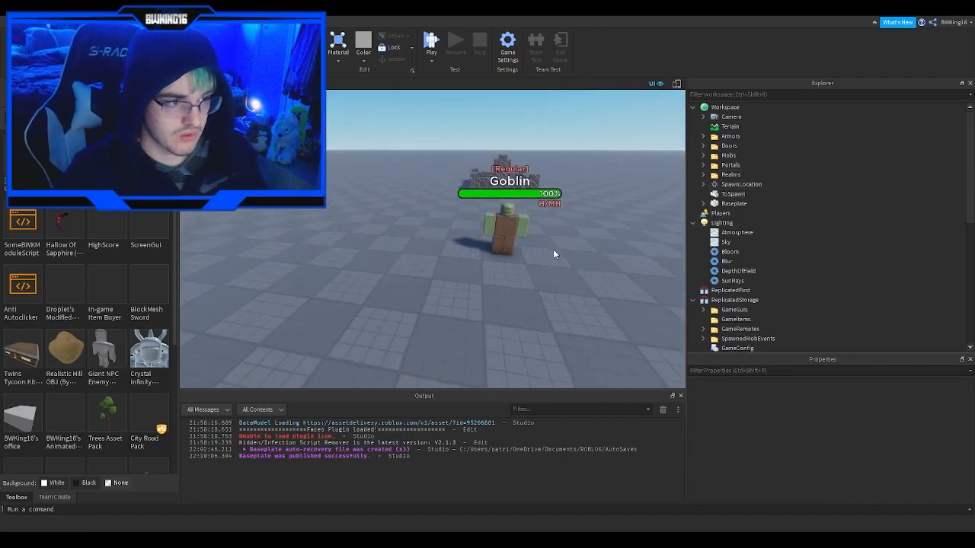
Bring the Bronze armor, Portal Room portal, Level 10 Boss door and Goblin Shopkeeper forward into a row with the Goblin.
right_drag(553, 249, 554, 249)
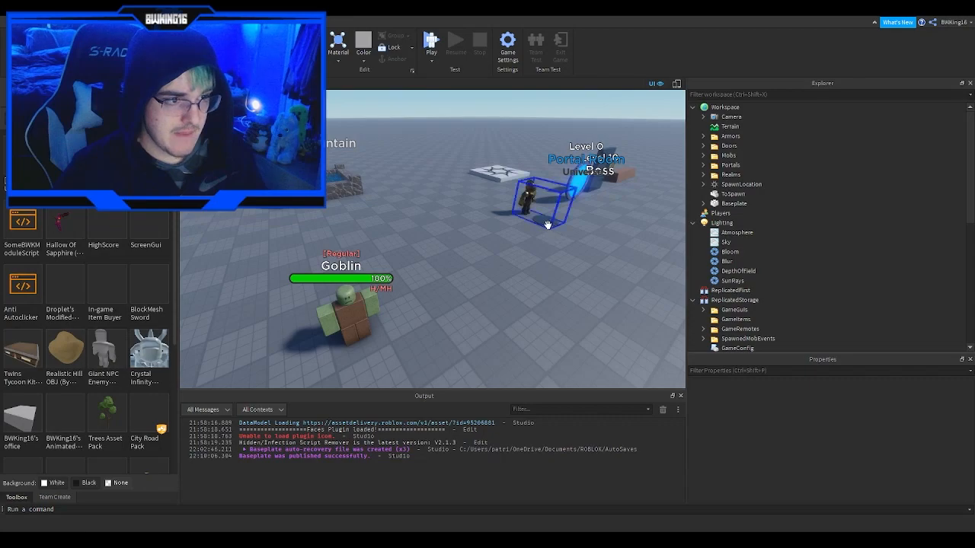
drag(546, 221, 467, 352)
key(d)
drag(523, 213, 403, 280)
key(d)
drag(506, 196, 434, 244)
click(521, 225)
drag(521, 225, 520, 252)
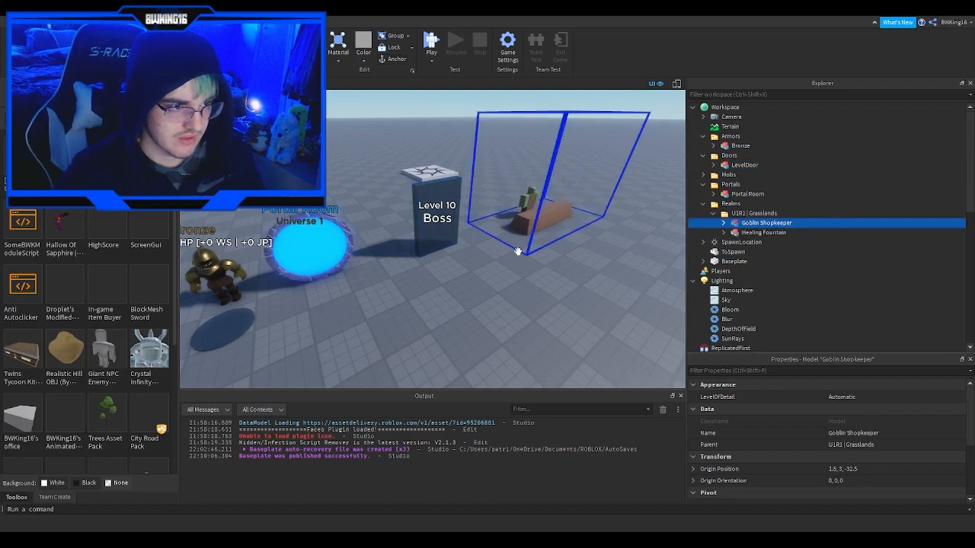
click(474, 291)
Focus on the Goblin, expand its model in the Mobs folder, and open its MobConfig module script.
key(w)
right_drag(474, 290, 459, 275)
click(435, 224)
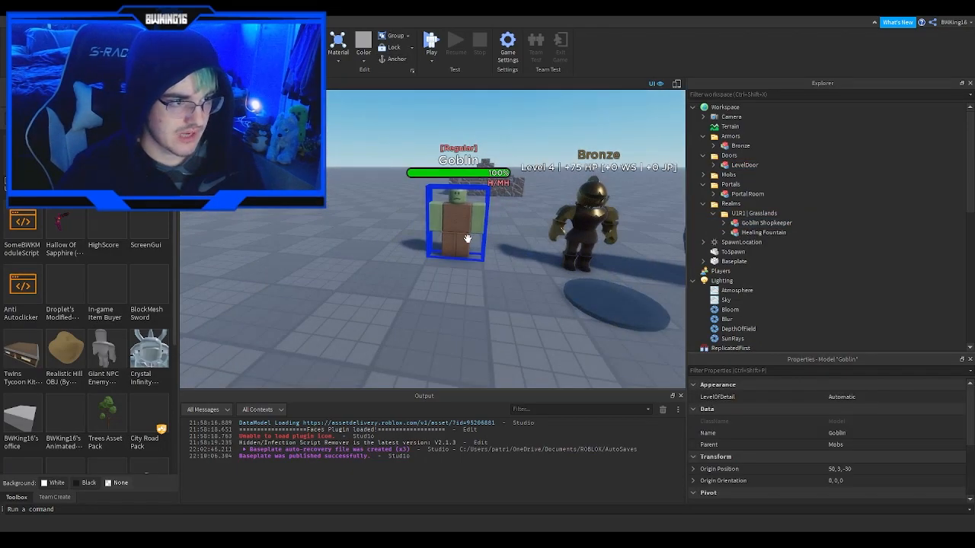
key(f)
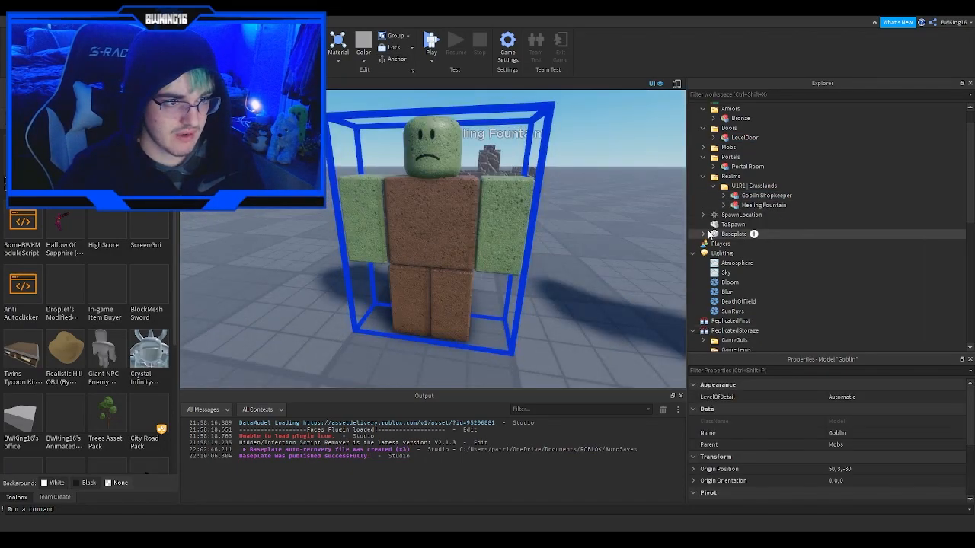
scroll(708, 233, up, 1)
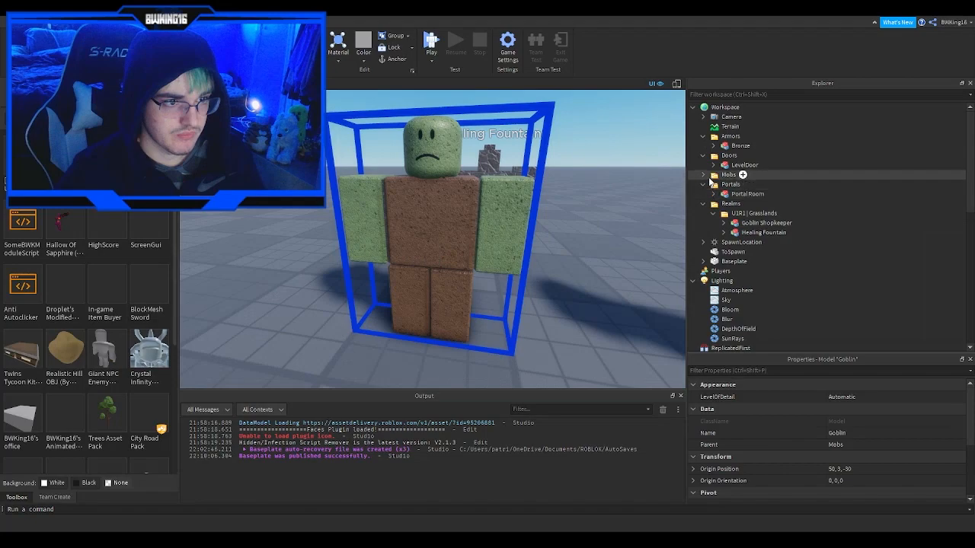
click(705, 176)
click(704, 175)
click(724, 185)
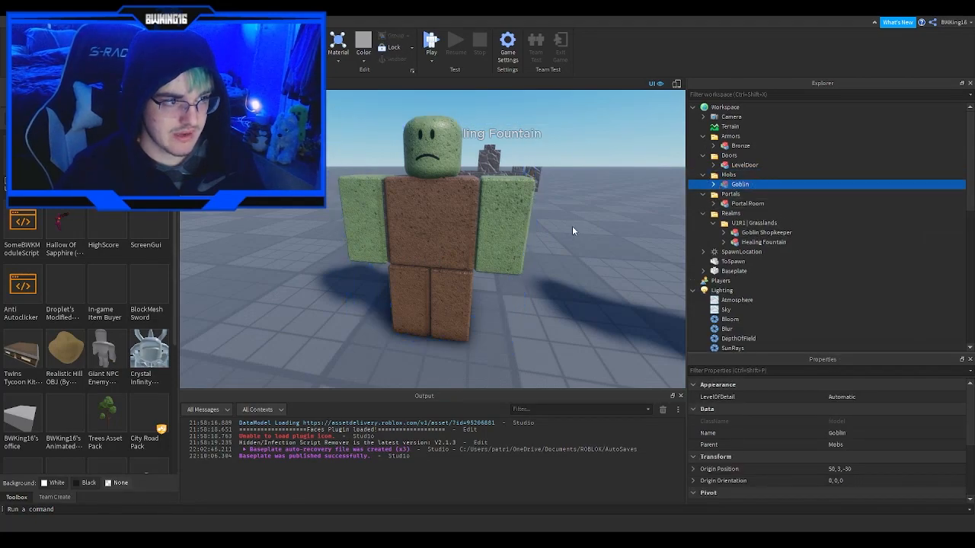
click(716, 185)
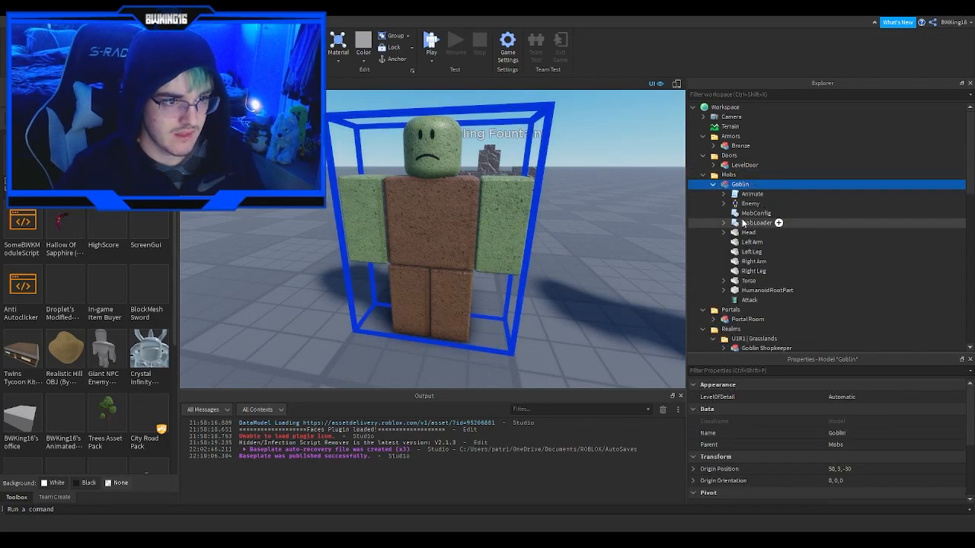
double_click(742, 213)
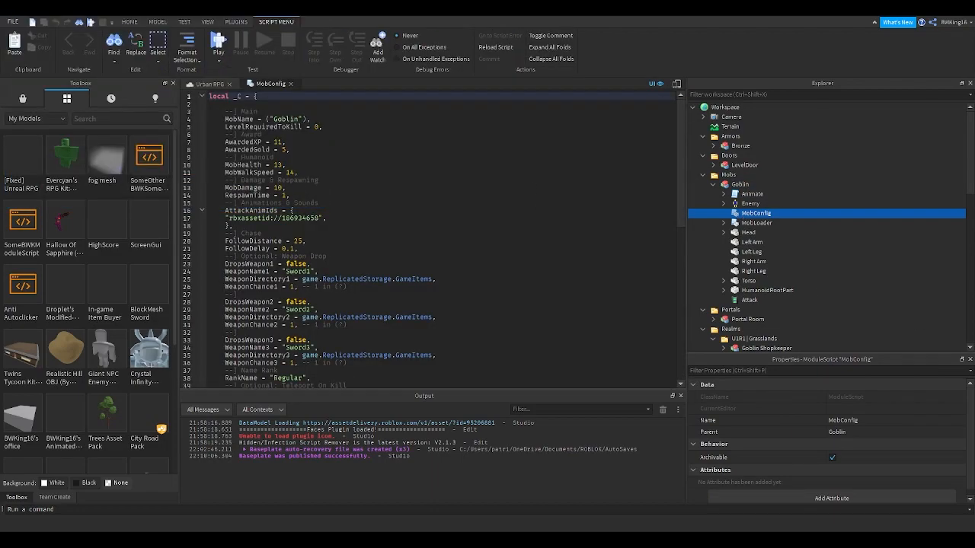
Review the MobConfig settings from the mob's name down to the teleport options.
click(262, 135)
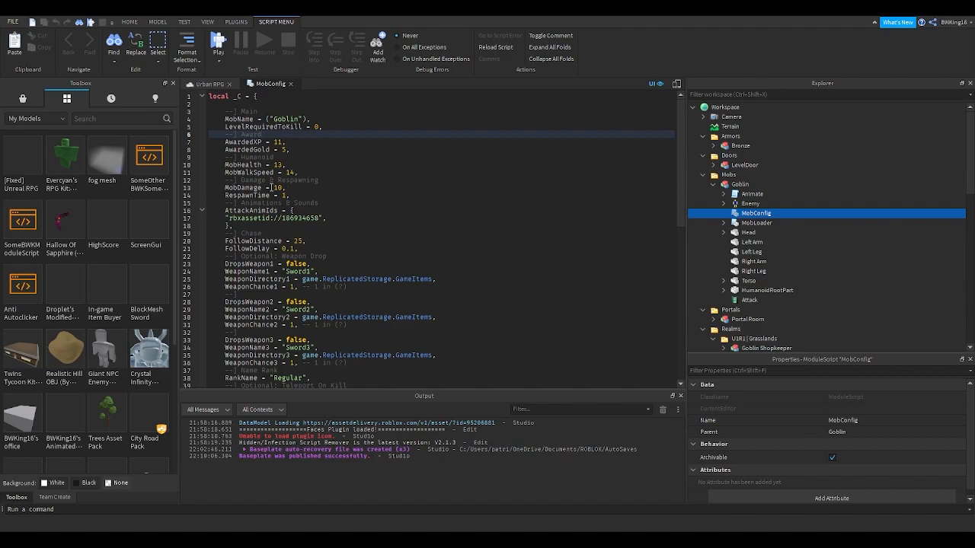
scroll(271, 188, down, 2)
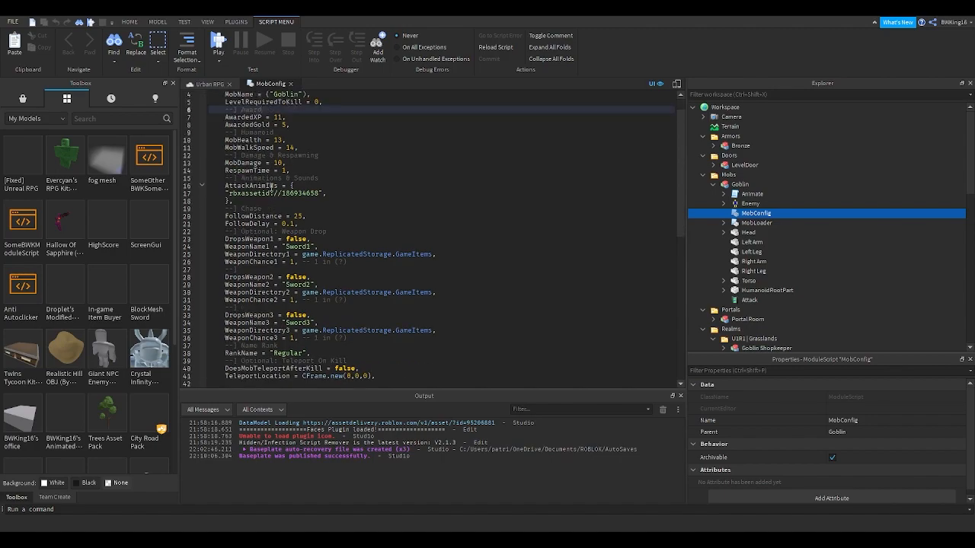
scroll(271, 188, up, 2)
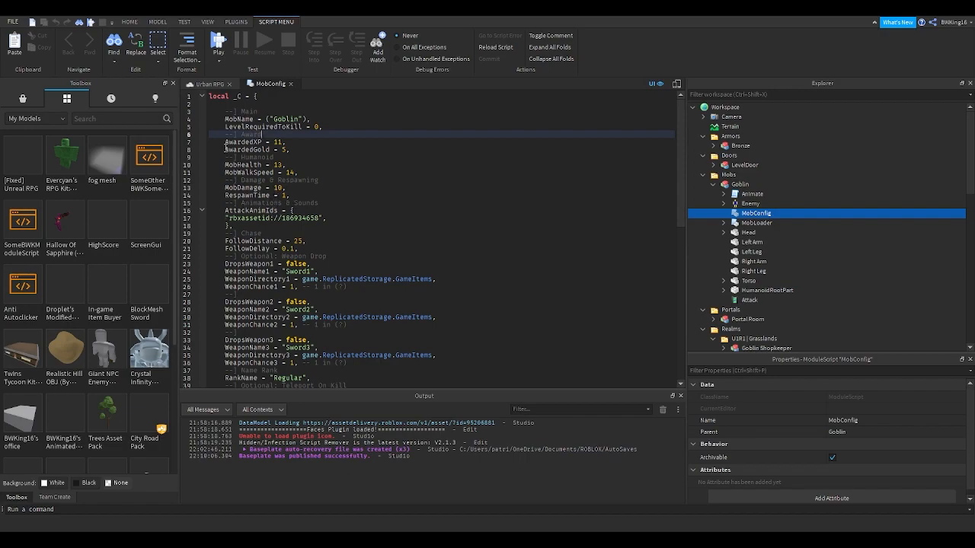
Return to the 3D view and look over the Goblin, Bronze armor, Portal Room portal and Boss door, finishing focused on the Goblin.
click(204, 84)
scroll(360, 186, down, 5)
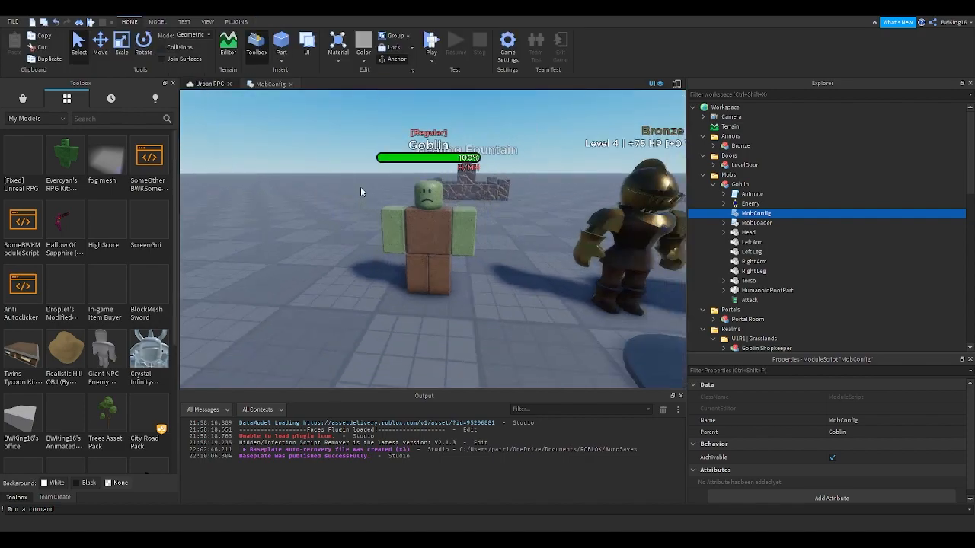
key(e)
key(q)
right_drag(361, 198, 387, 206)
key(w)
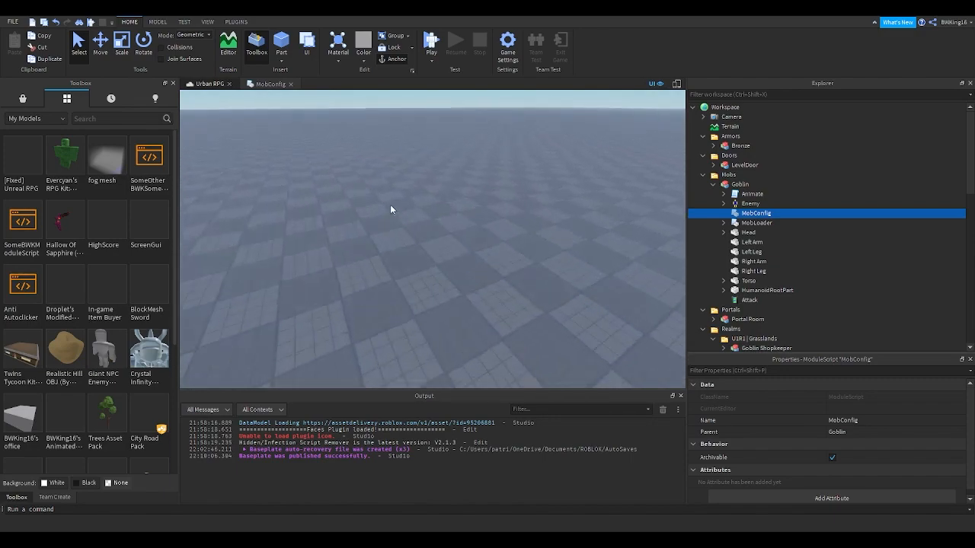
click(419, 206)
right_drag(374, 256, 386, 252)
key(w)
key(d)
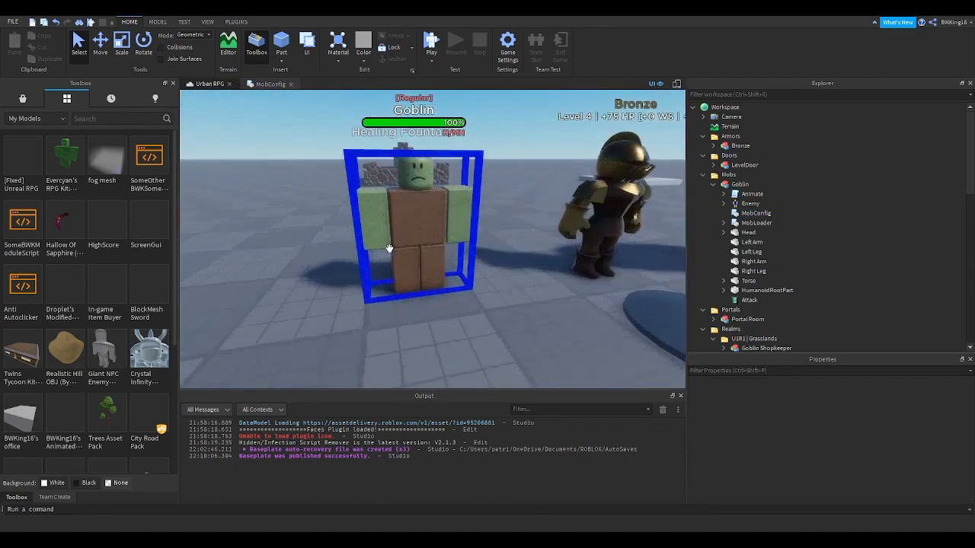
key(s)
right_drag(458, 261, 458, 260)
key(w)
key(s)
key(d)
key(a)
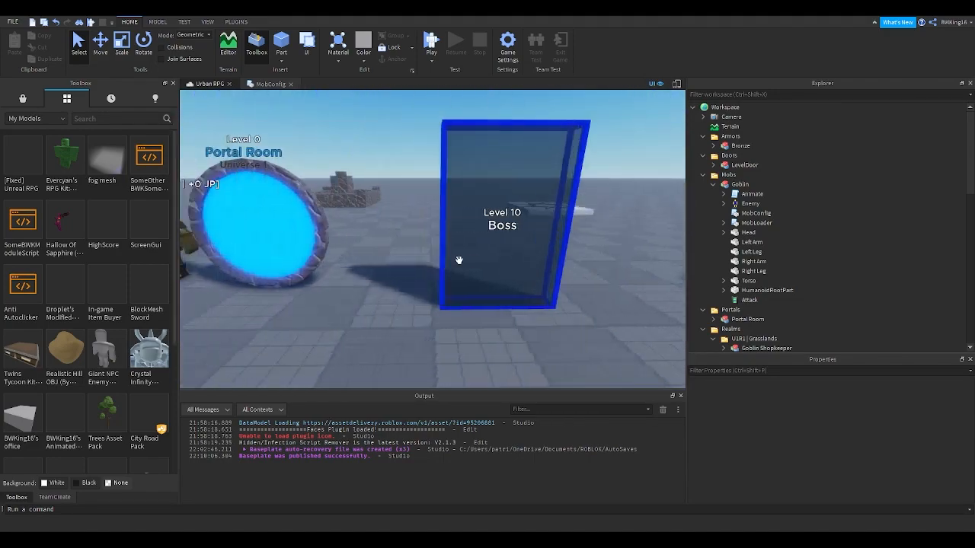
click(461, 261)
key(f)
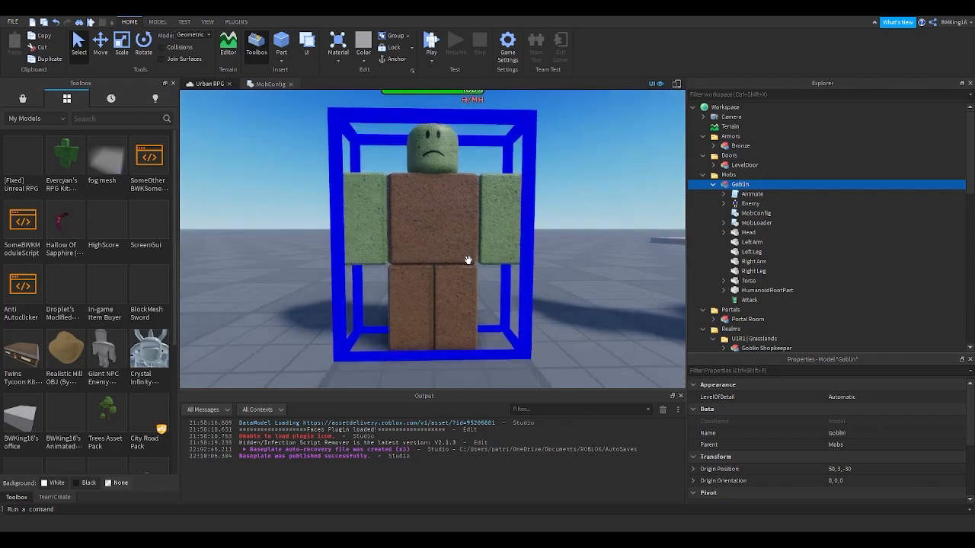
key(s)
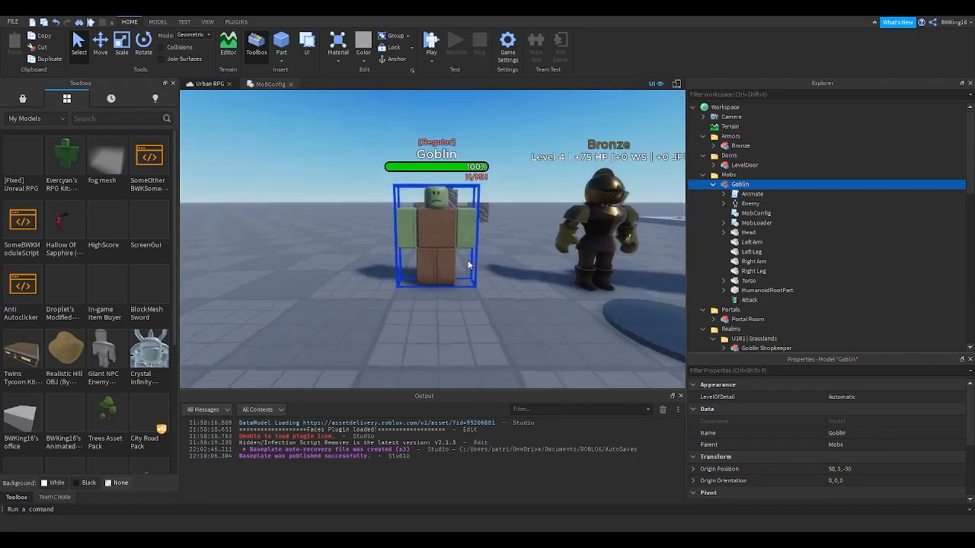
key(d)
key(d)
key(e)
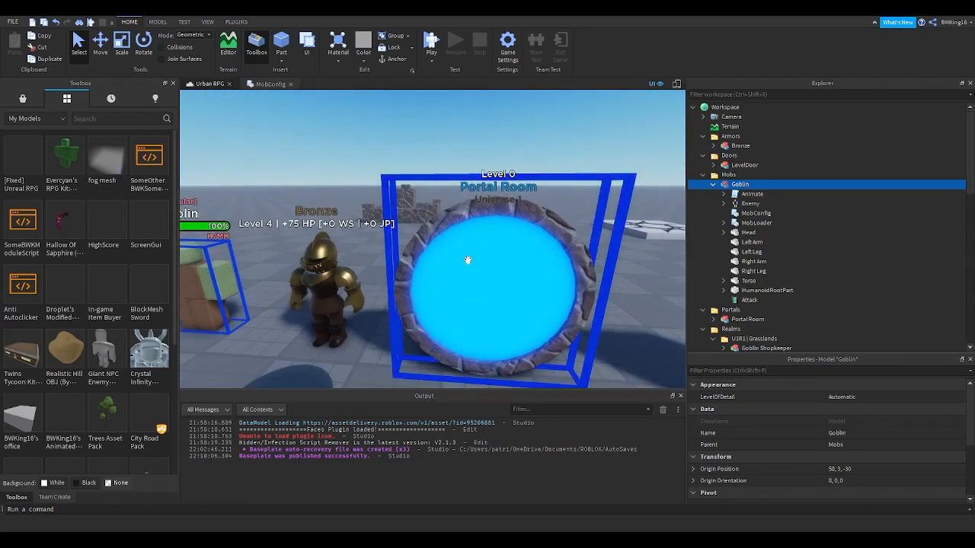
key(a)
key(f)
Reopen the Goblin's MobConfig script and change the MobName value to "Thief".
double_click(756, 213)
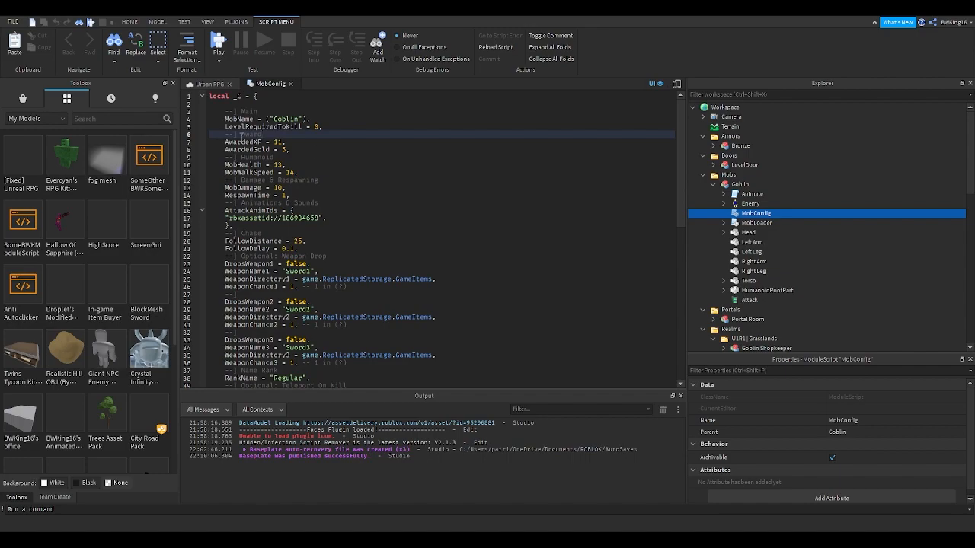
double_click(239, 119)
double_click(284, 119)
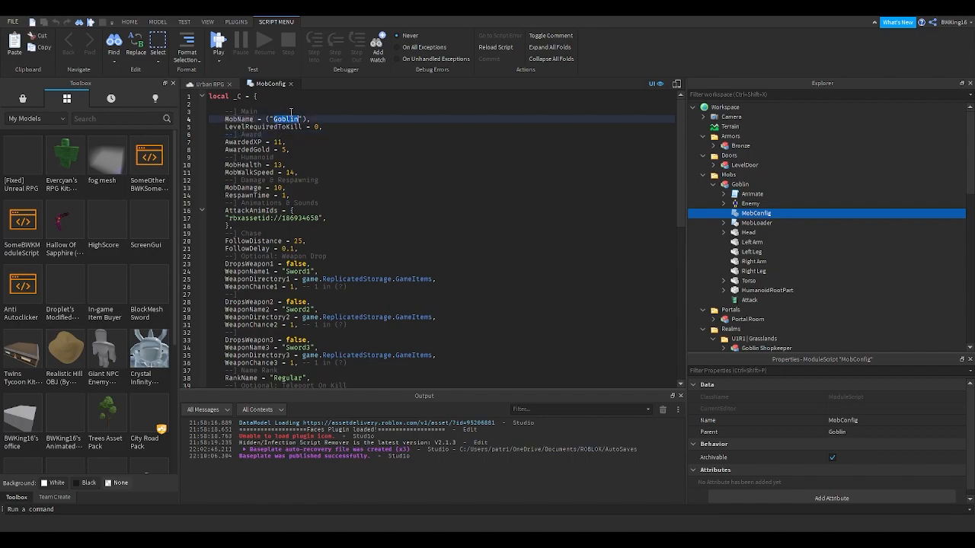
click(300, 119)
key(BackSpace)
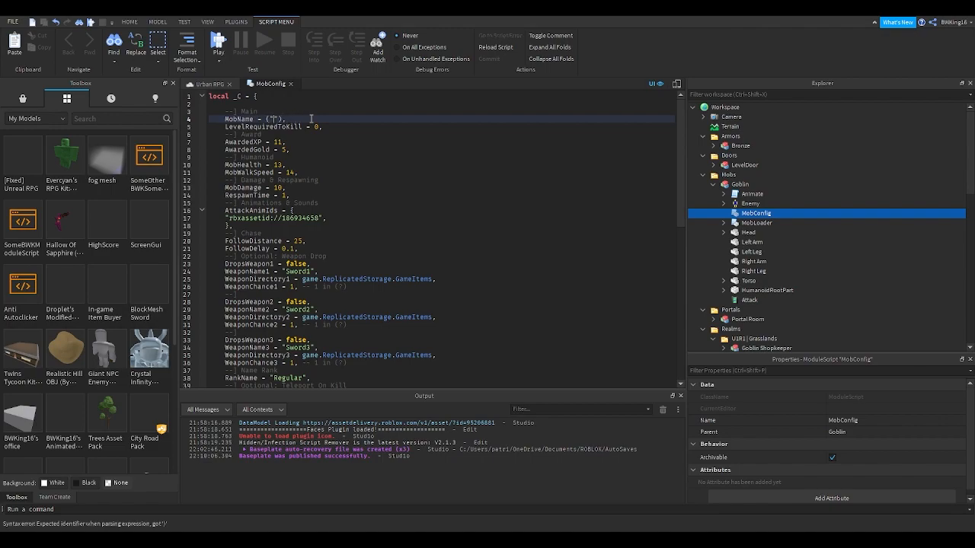
key(BackSpace)
text(ef)
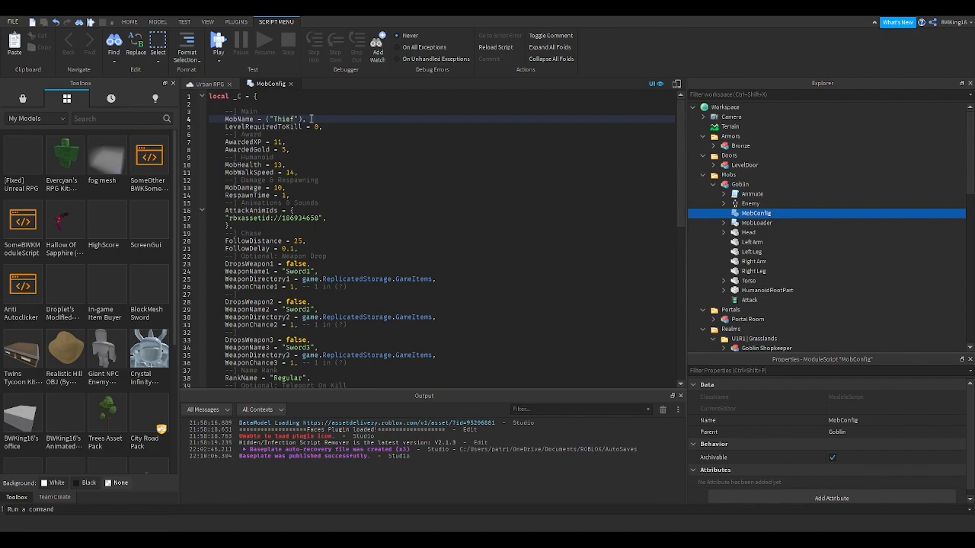
click(322, 126)
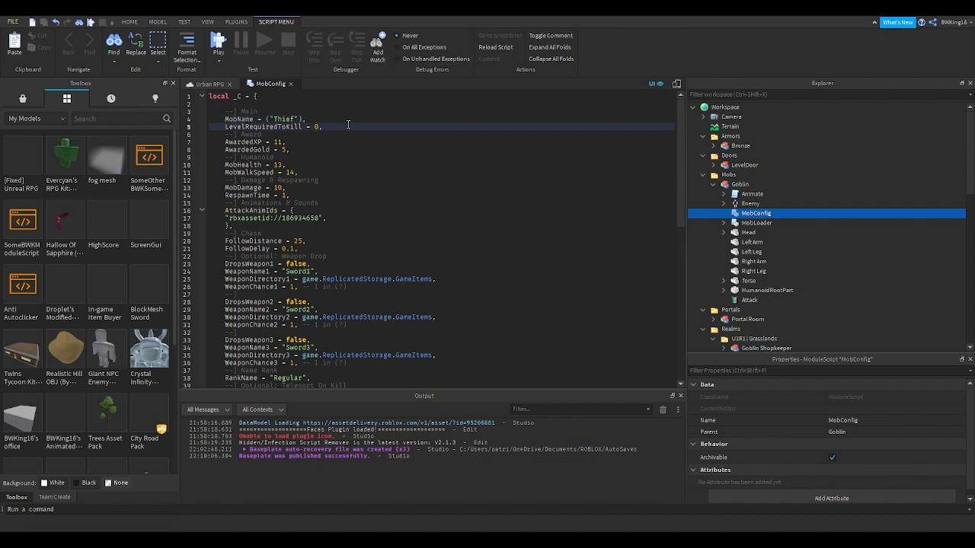
Set the BrickColor of the Goblin's Torso, Right Leg and Left Leg to Black in the Urban RPG place.
click(210, 84)
click(362, 174)
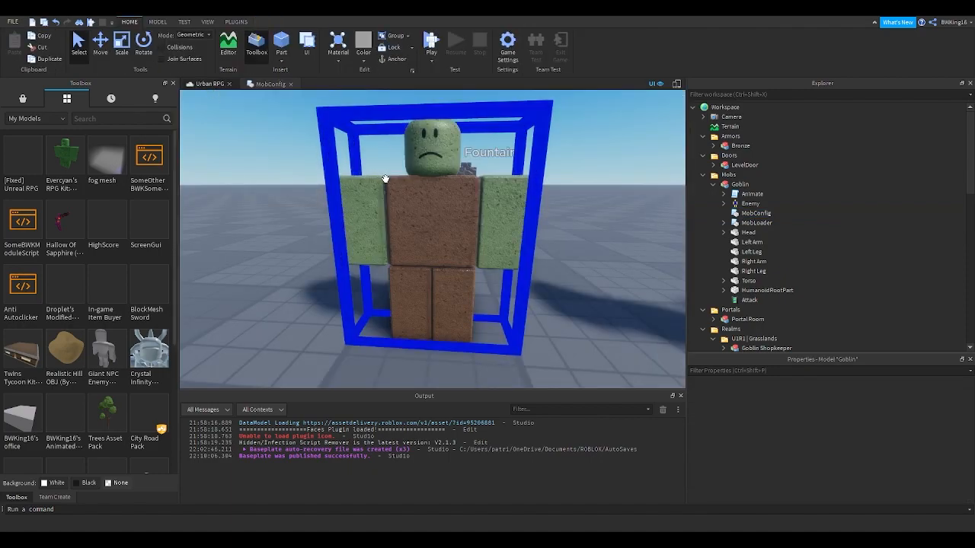
click(747, 281)
ctrl+click(746, 271)
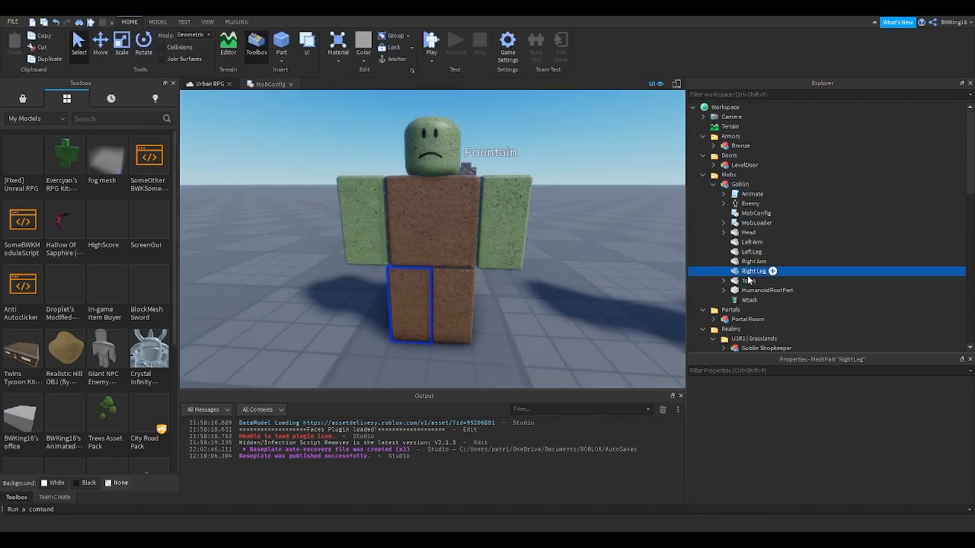
ctrl+click(749, 253)
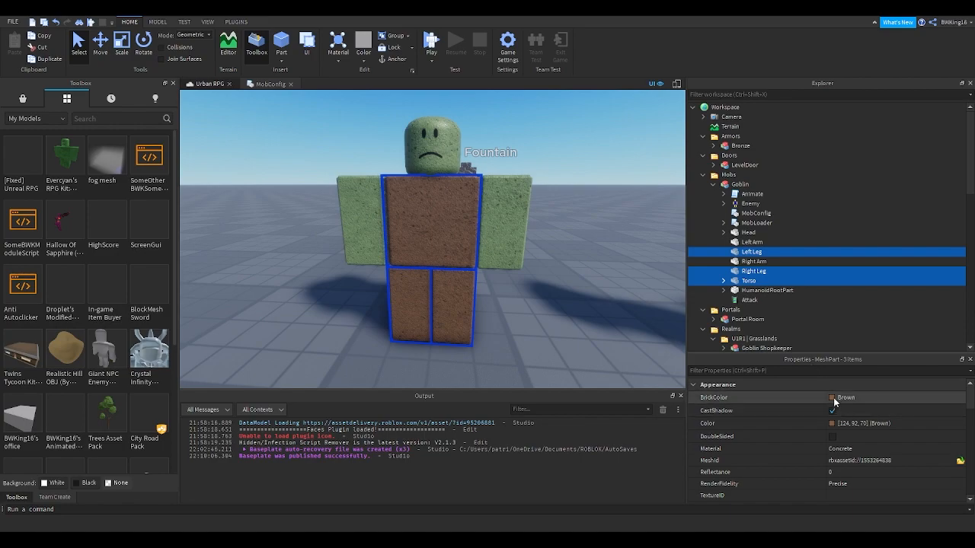
click(833, 397)
click(796, 526)
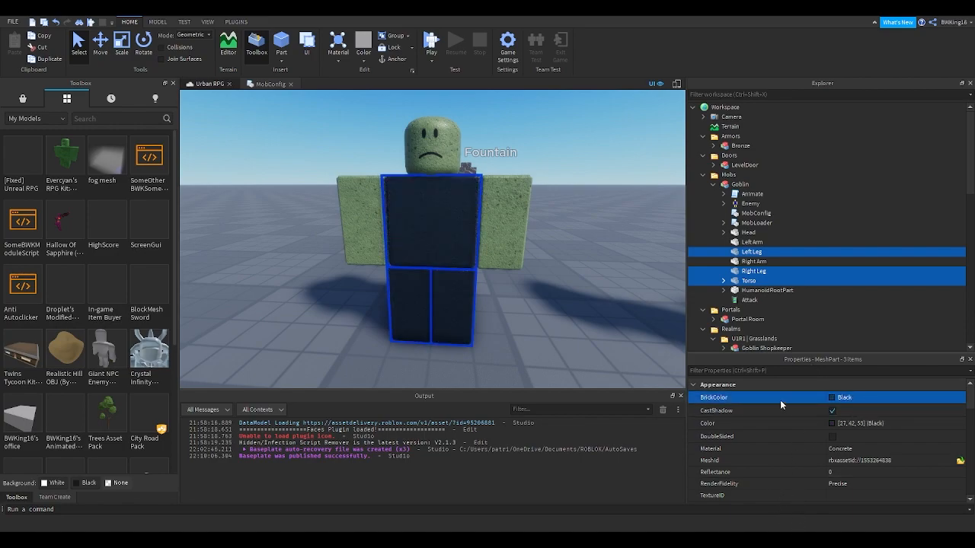
Change the BrickColor of the Goblin's Head, Left Arm and Right Arm to white.
click(749, 255)
click(748, 261)
ctrl+click(752, 242)
ctrl+click(748, 233)
click(833, 398)
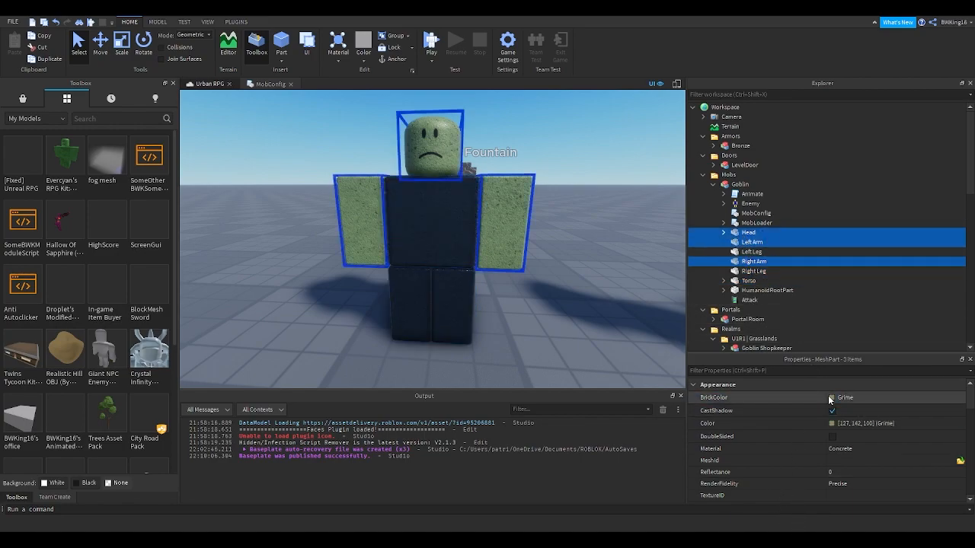
click(839, 505)
click(622, 360)
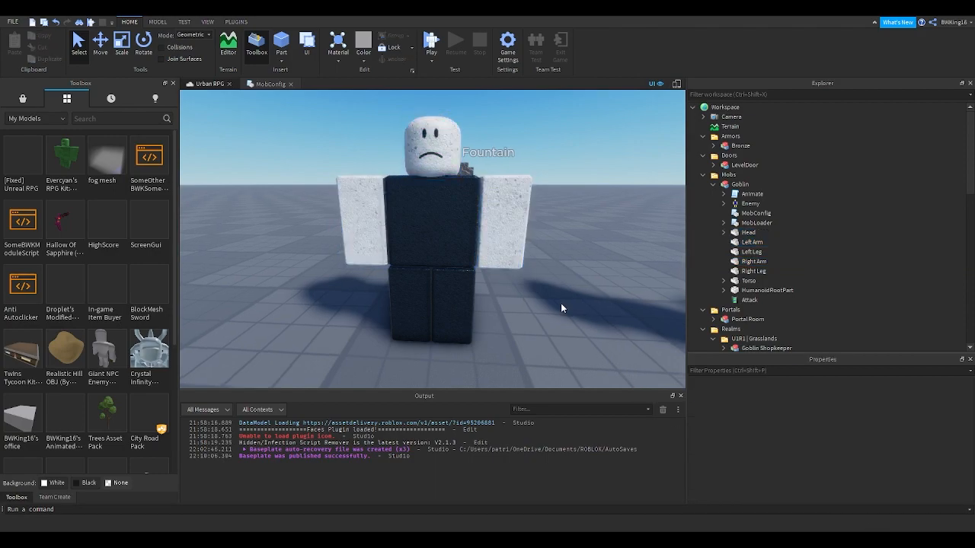
Examine the recolored Goblin up close and from a distance, including its name tag and neighboring models.
scroll(561, 307, down, 3)
right_drag(561, 308, 561, 308)
scroll(561, 308, up, 2)
scroll(561, 309, down, 3)
scroll(561, 303, up, 5)
scroll(561, 303, down, 5)
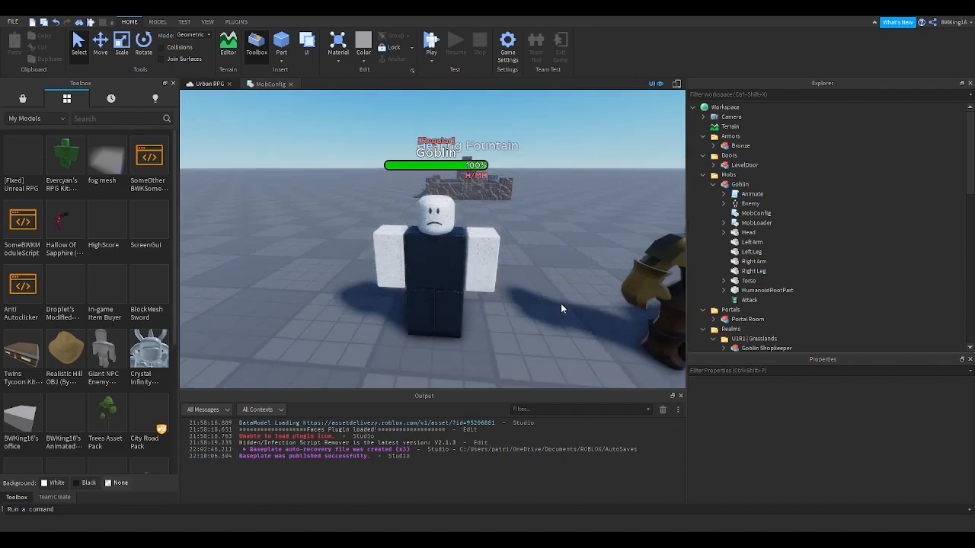
scroll(510, 287, up, 1)
scroll(545, 270, down, 4)
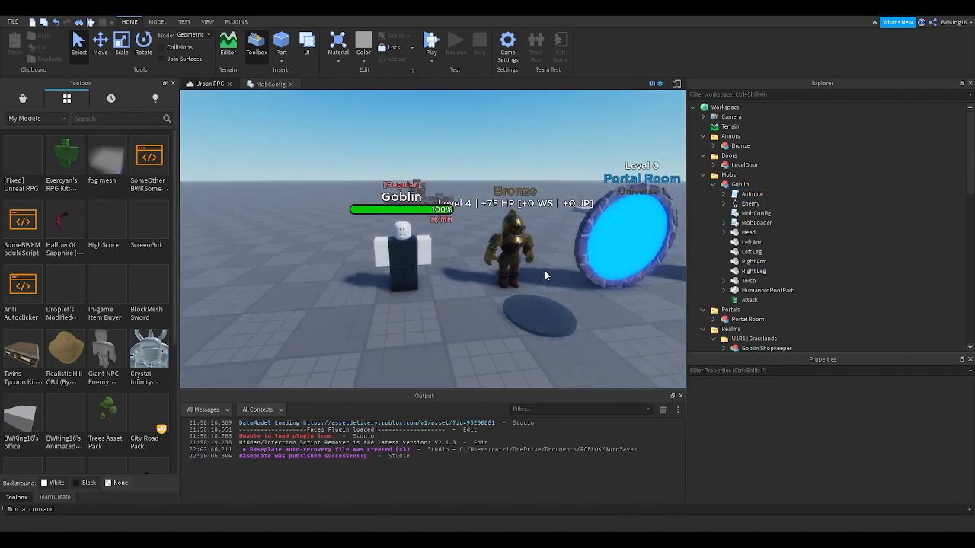
right_drag(544, 275, 544, 271)
scroll(545, 271, up, 3)
scroll(545, 271, down, 3)
scroll(545, 272, up, 5)
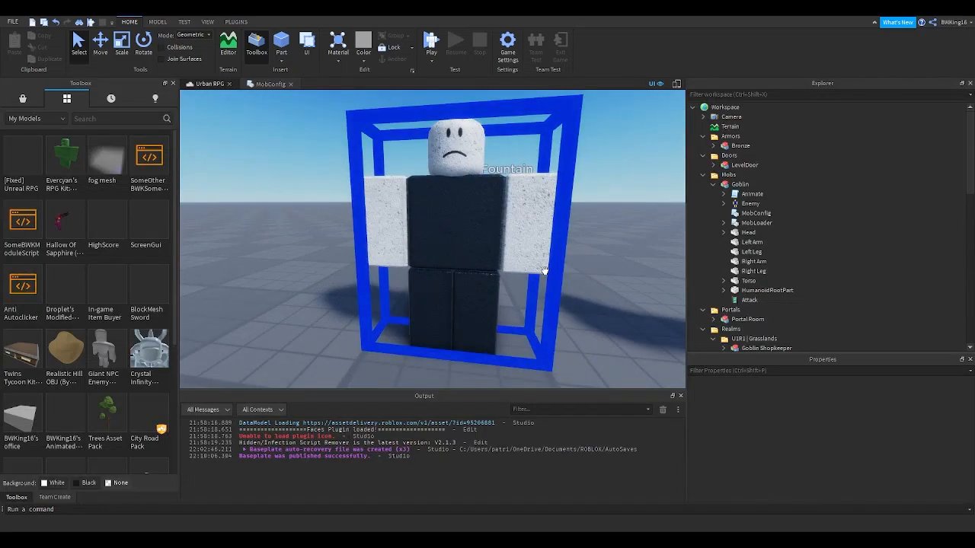
scroll(544, 271, down, 2)
scroll(545, 271, up, 4)
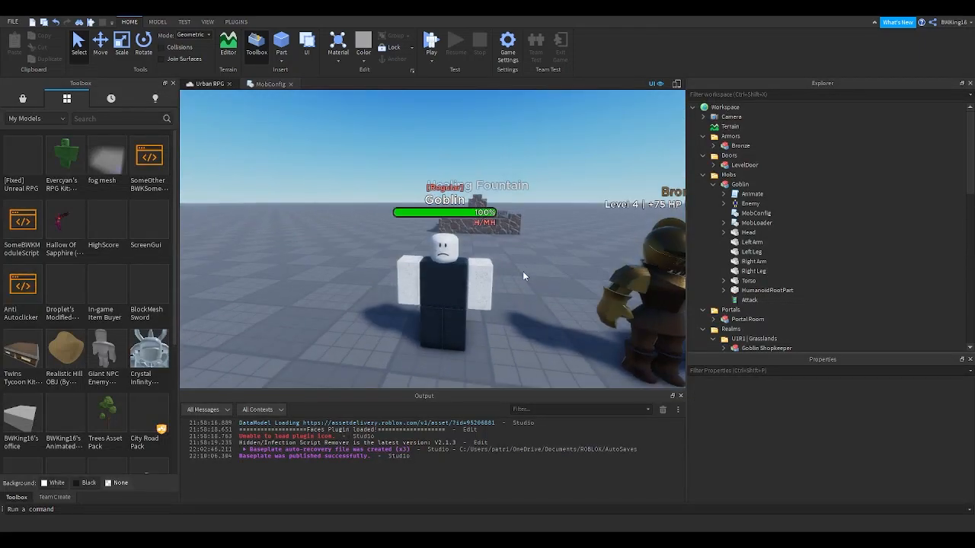
click(441, 268)
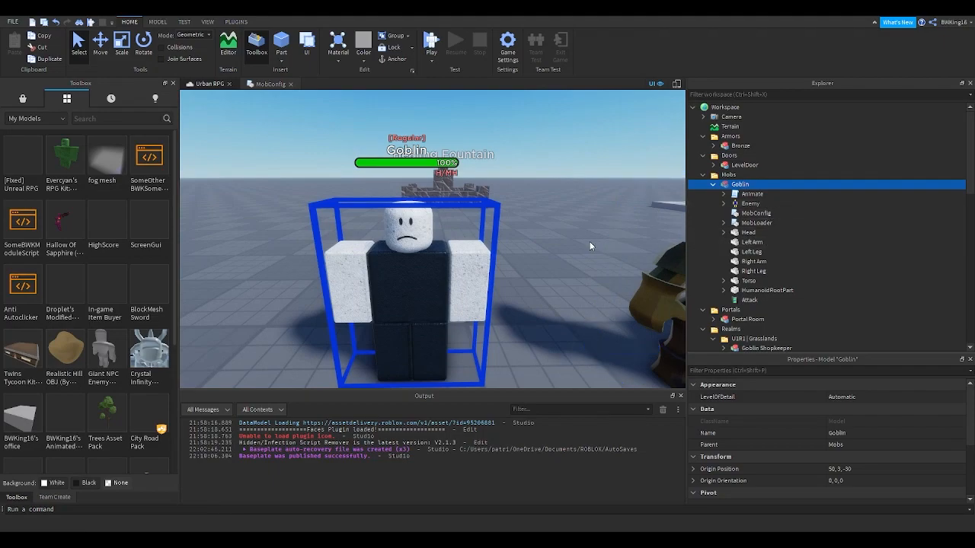
scroll(530, 248, up, 5)
scroll(530, 248, down, 5)
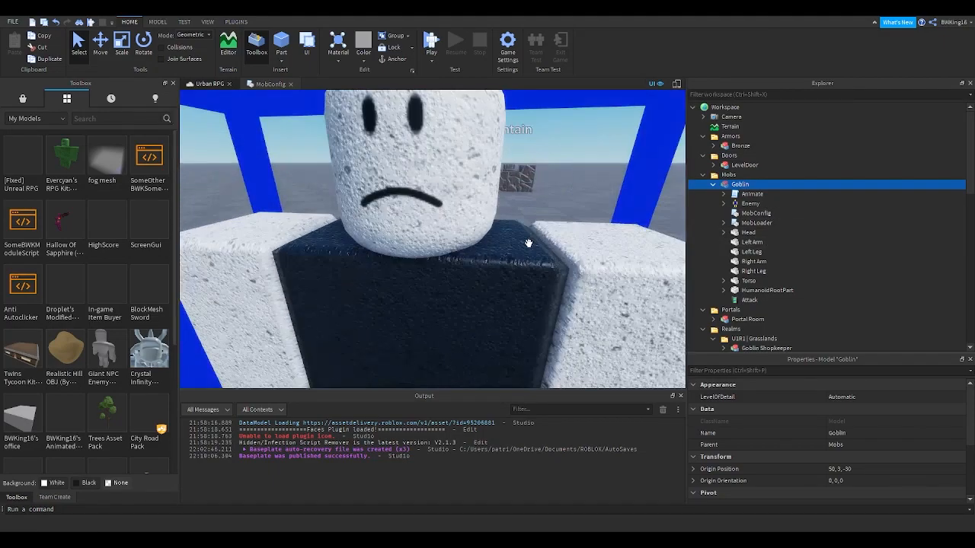
scroll(530, 248, up, 4)
scroll(571, 240, down, 2)
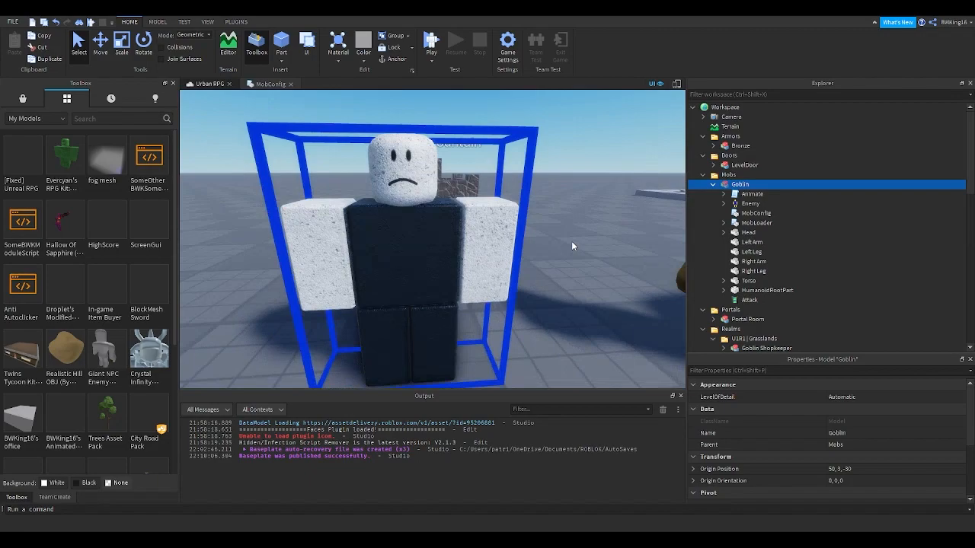
scroll(571, 240, down, 3)
scroll(571, 241, up, 2)
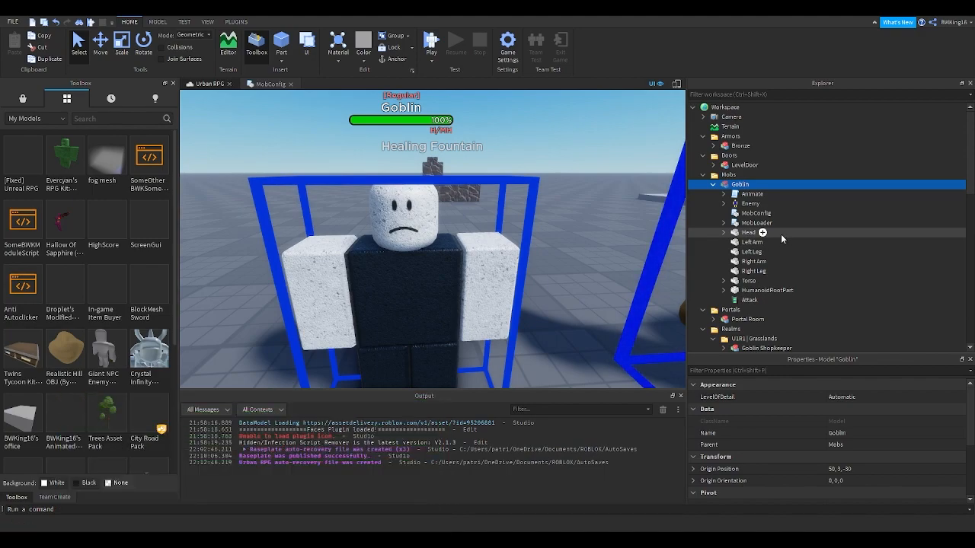
Select the Goblin's six body parts from Head through Torso and focus the view on them.
click(781, 234)
shift+click(782, 271)
shift+click(782, 281)
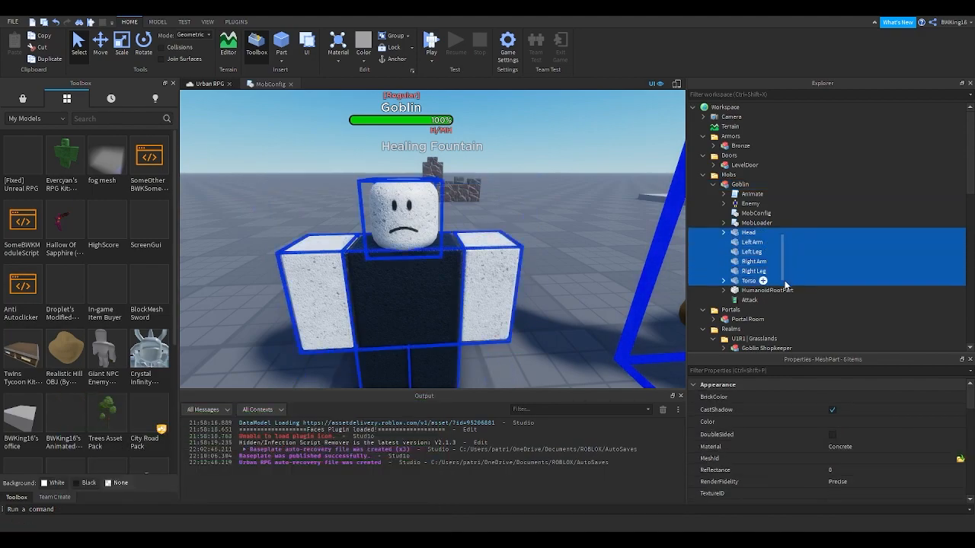
right_drag(574, 283, 573, 283)
key(f)
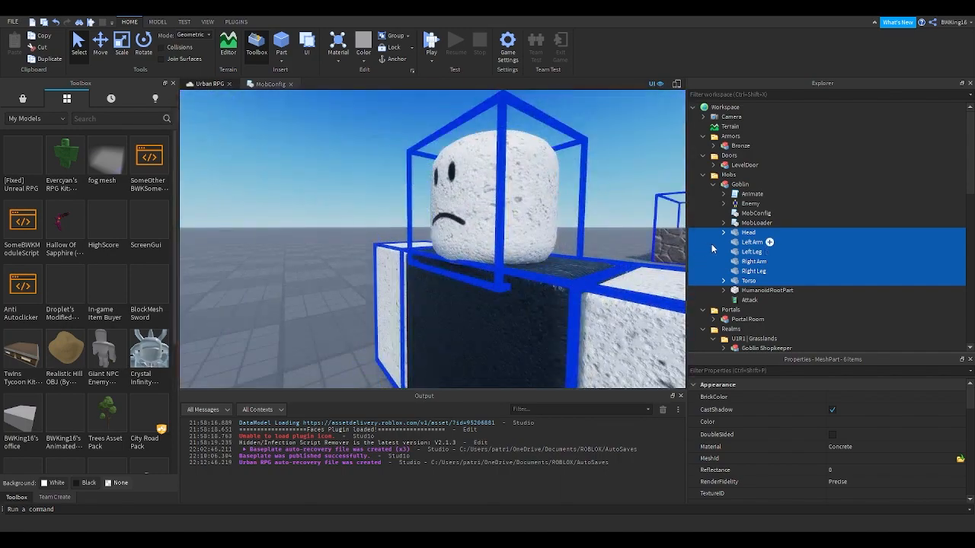
Clear the body part selection and inspect the Goblin from the side and front.
right_drag(594, 251, 594, 251)
scroll(583, 250, down, 5)
click(535, 244)
key(w)
right_drag(534, 244, 534, 244)
key(s)
key(d)
key(d)
key(a)
key(w)
key(s)
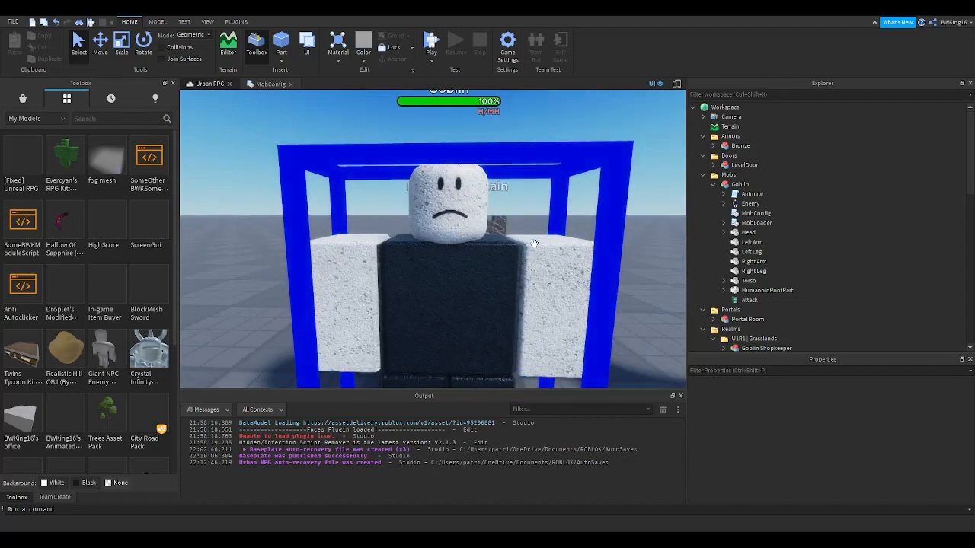
key(w)
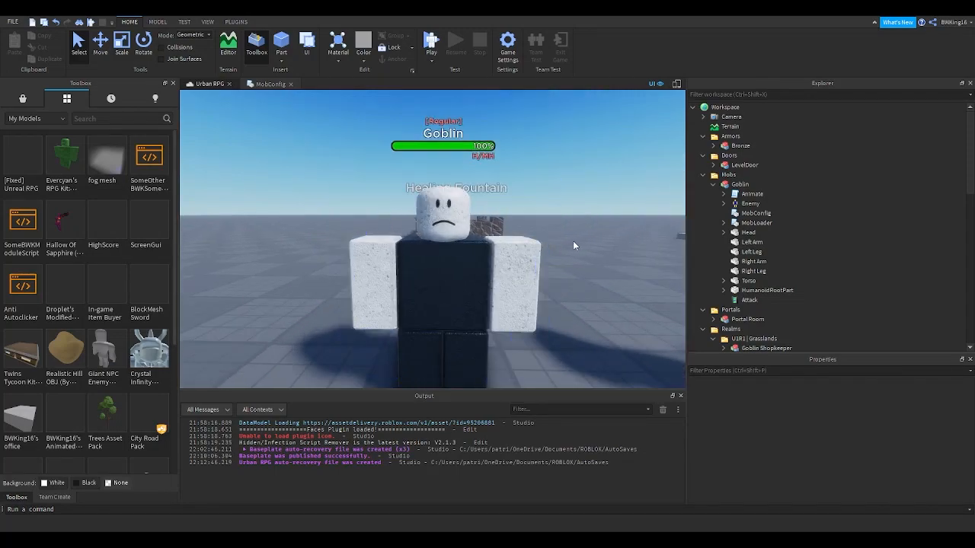
Reopen the Goblin's MobConfig script and go to the asset ID line under AttackAnimIds.
double_click(761, 214)
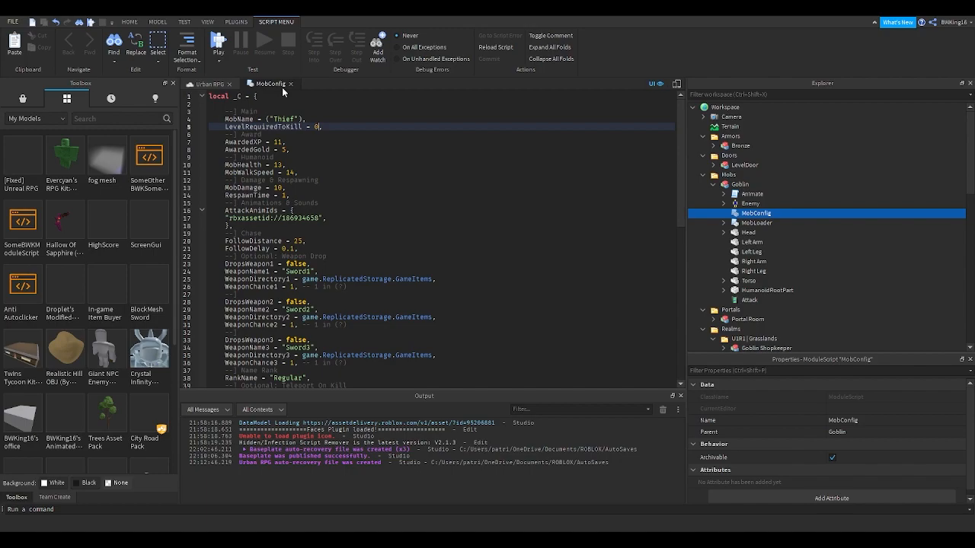
click(243, 218)
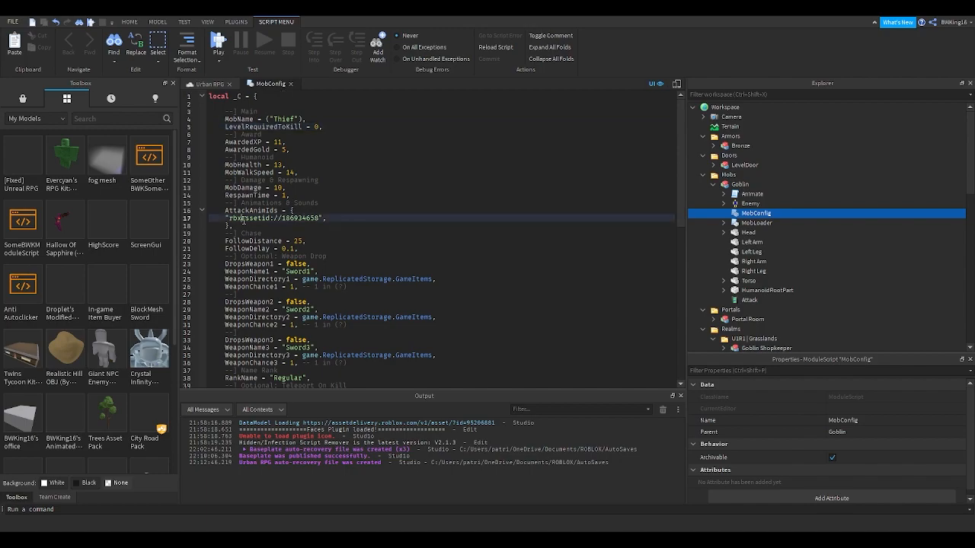
Close the MobConfig script and clear the Explorer selection.
click(290, 84)
scroll(434, 187, down, 4)
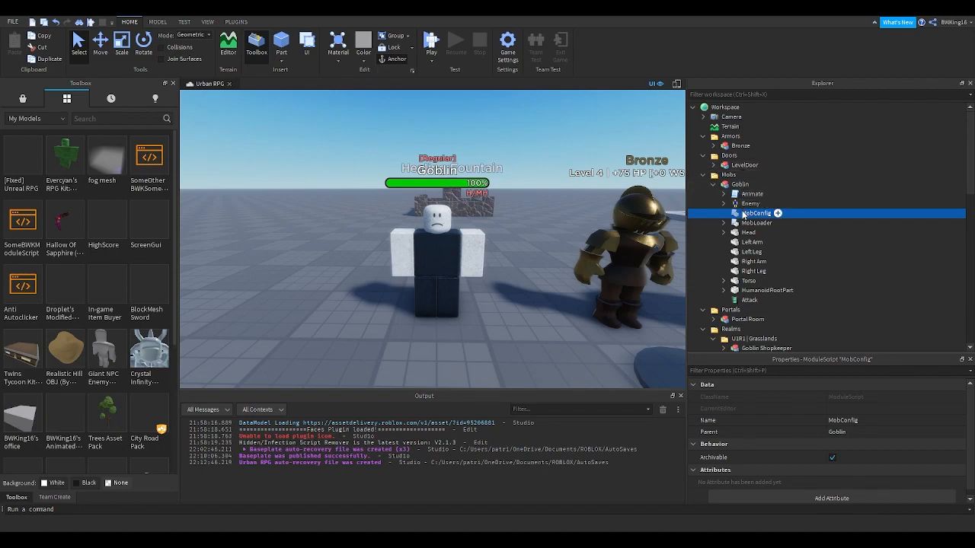
scroll(743, 215, down, 5)
scroll(743, 215, down, 4)
click(536, 185)
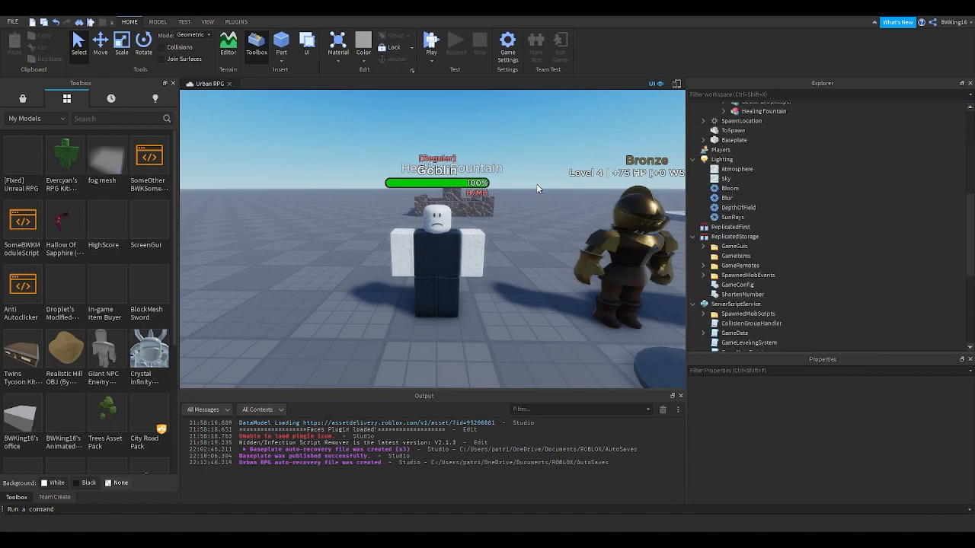
Start a play test of the Urban RPG place.
scroll(536, 184, down, 3)
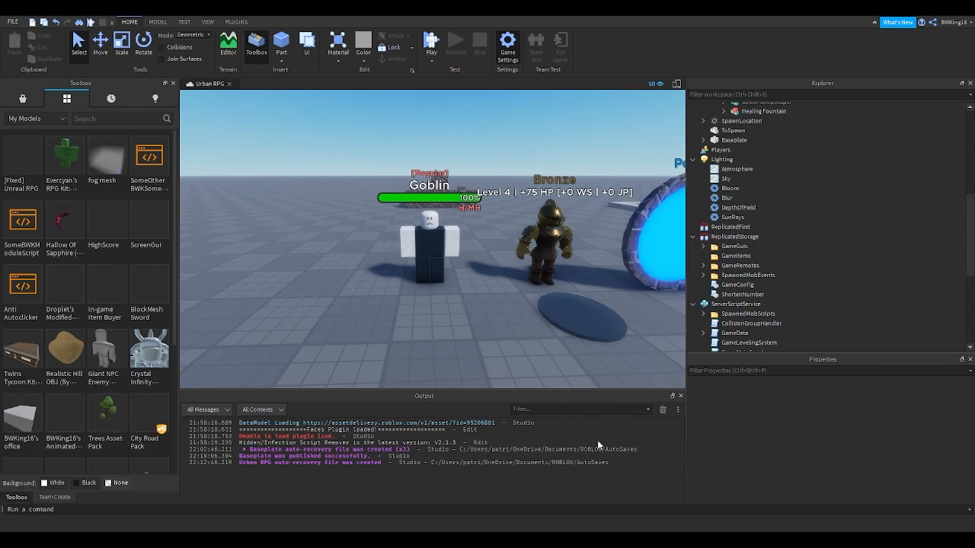
key(q)
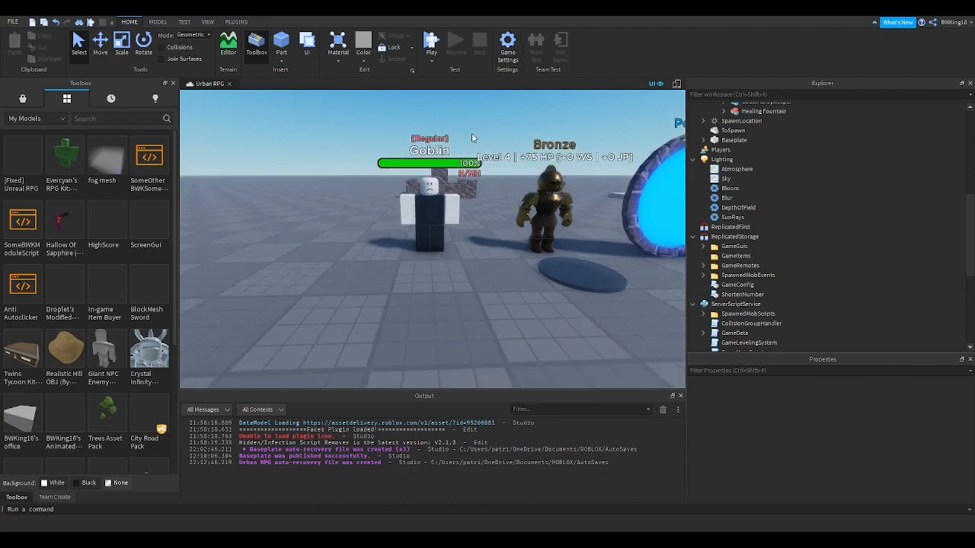
key(s)
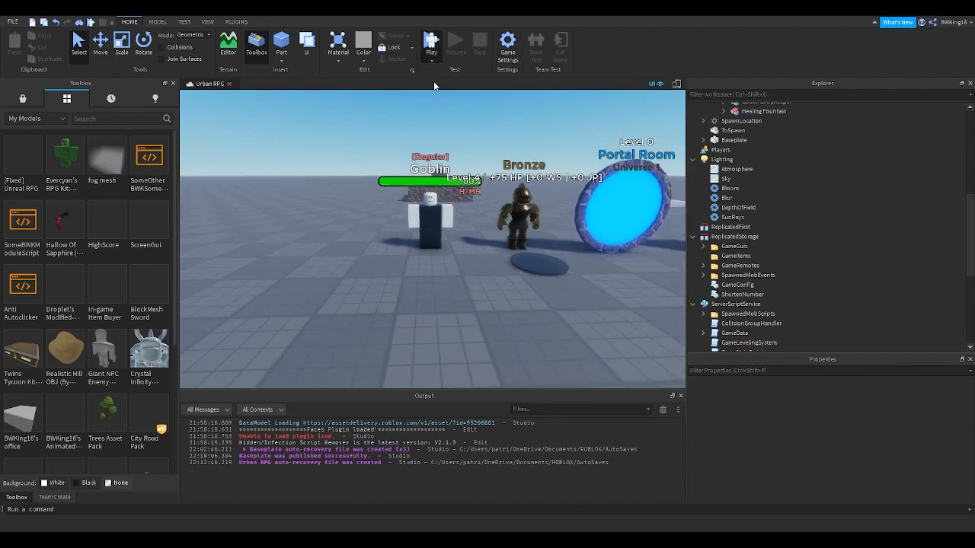
key(F5)
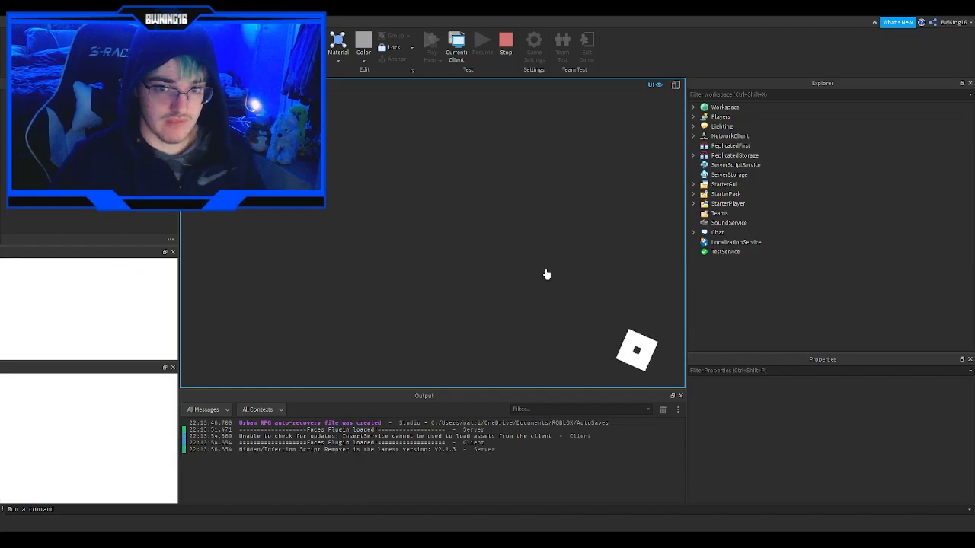
Hide the in-game player list and teleport the character to spawn.
right_drag(471, 249, 480, 248)
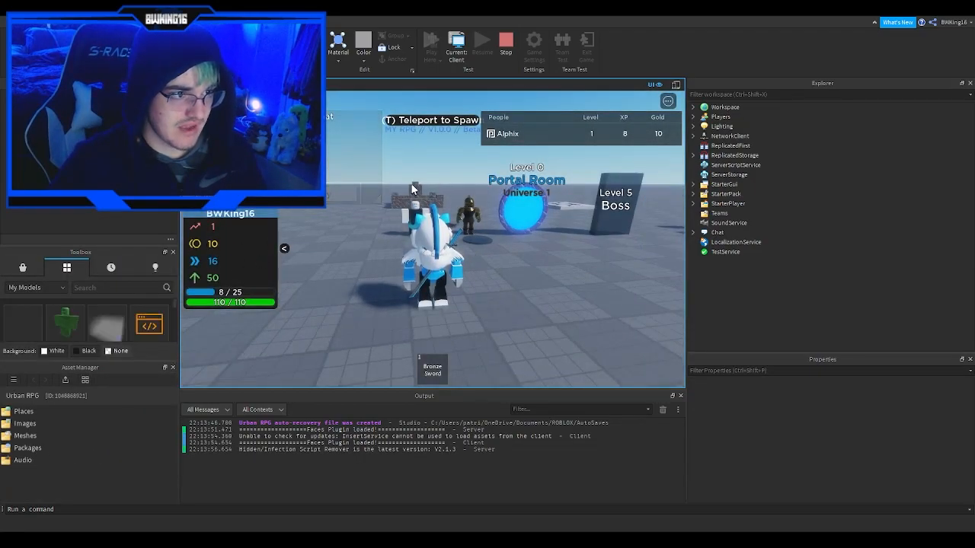
key(Tab)
click(426, 122)
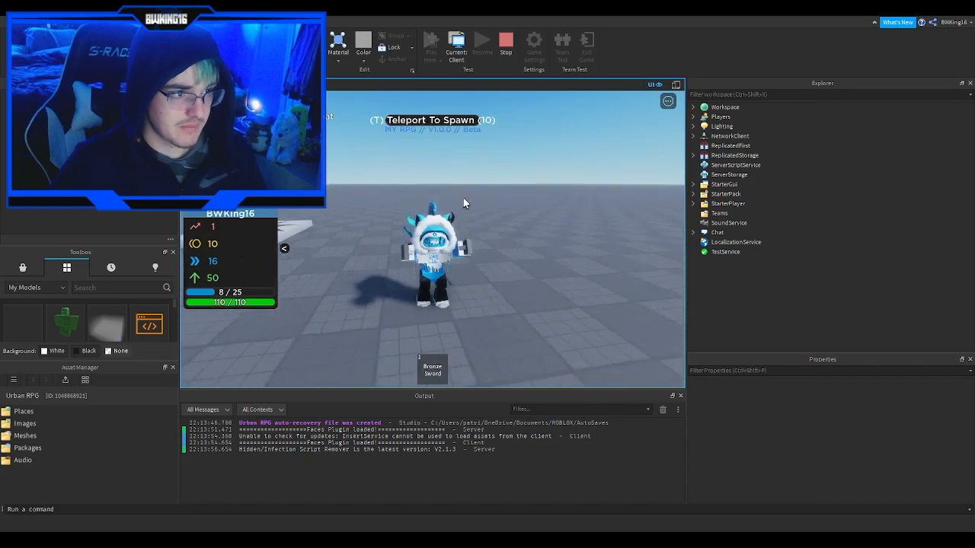
Walk the character around the spawn area and test the Teleport To Spawn shortcut.
key(w)
right_drag(416, 250, 416, 250)
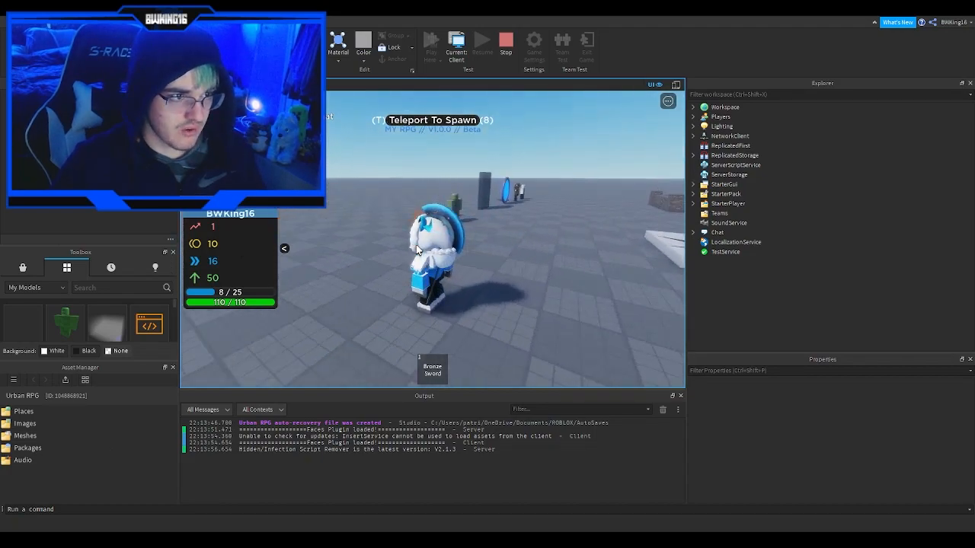
right_drag(479, 184, 479, 183)
key(w)
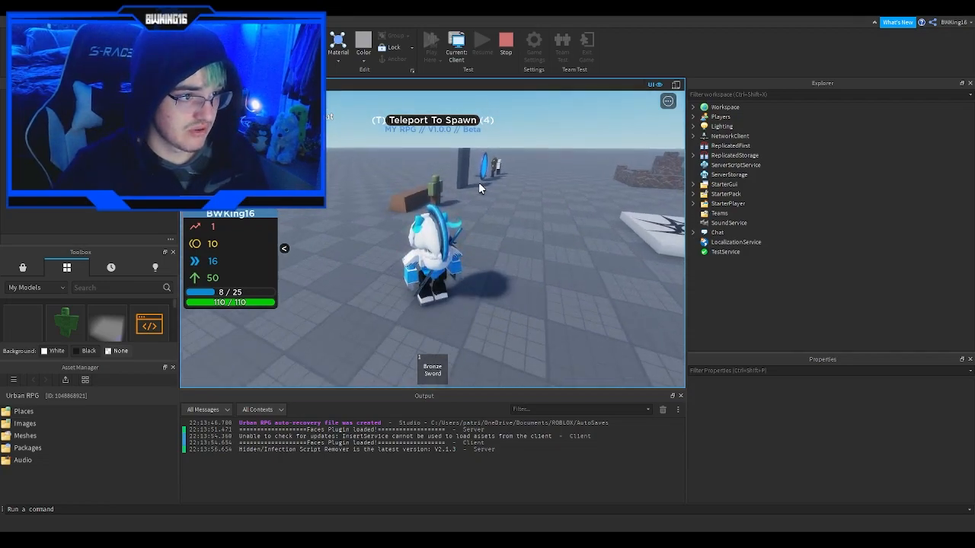
right_drag(478, 182, 478, 182)
key(w)
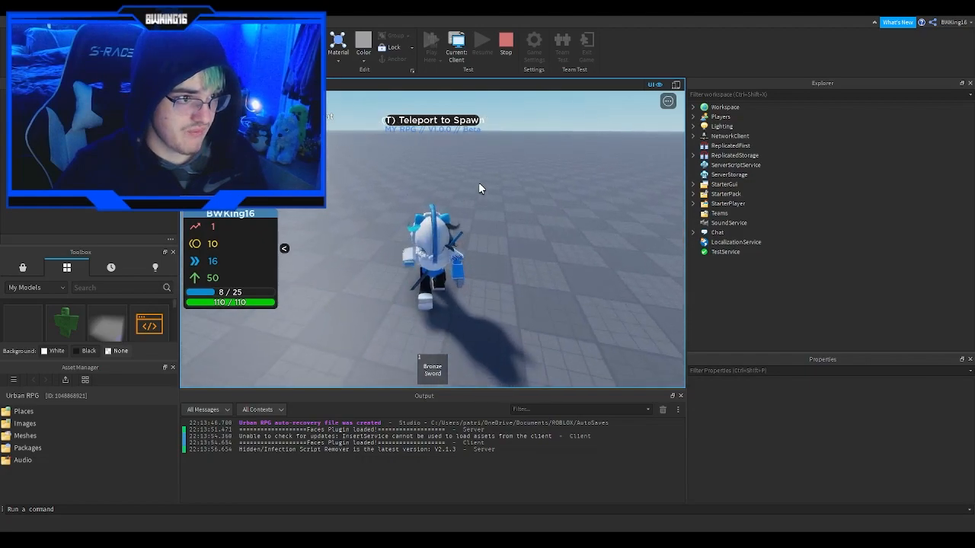
key(t)
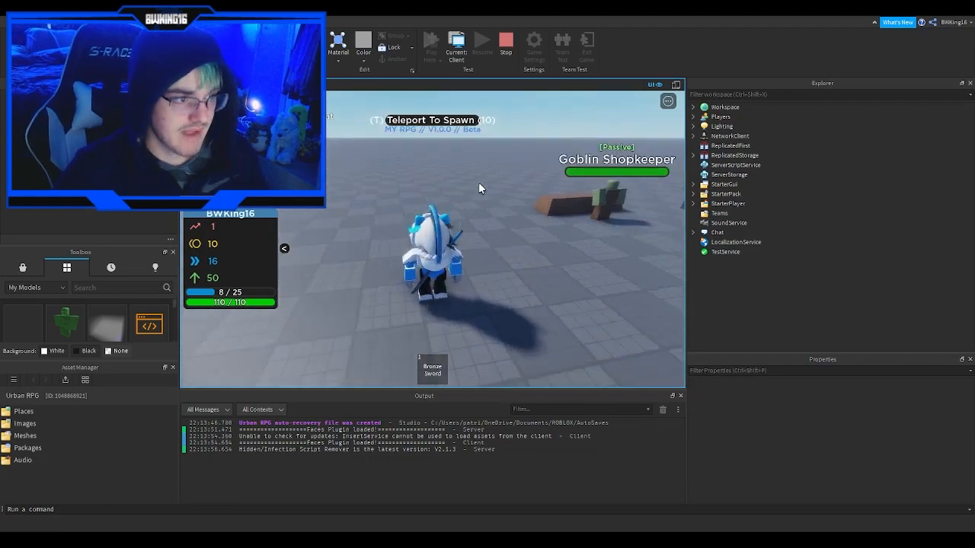
Walk the character past the Goblin Shopkeeper toward the recolored mob and equip the Bronze Sword.
right_drag(478, 182, 478, 182)
key(w)
key(a)
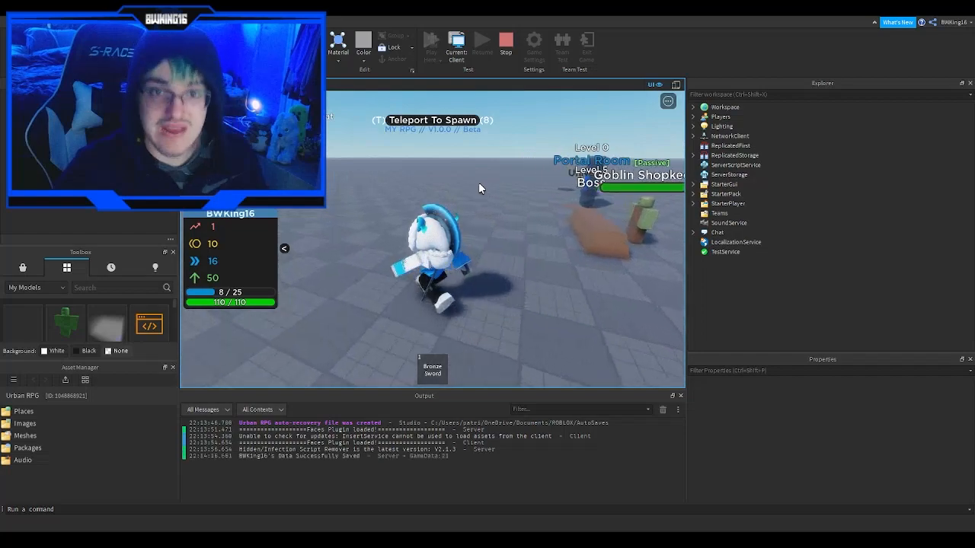
key(w)
right_drag(473, 190, 472, 190)
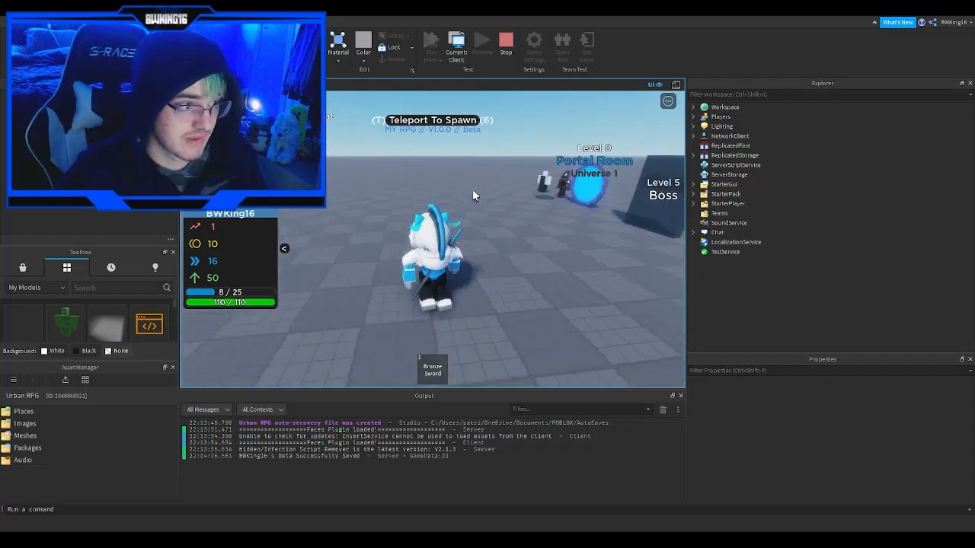
key(w)
key(1)
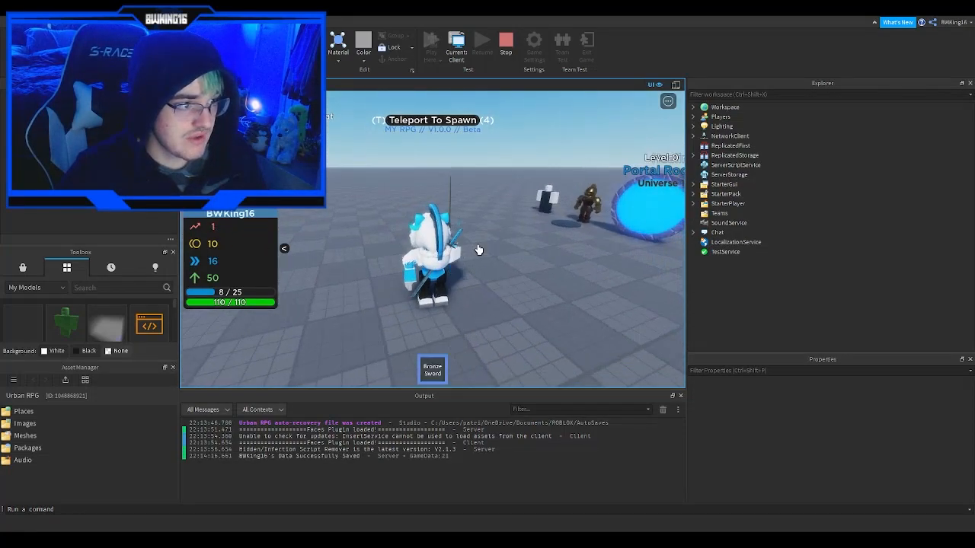
key(w)
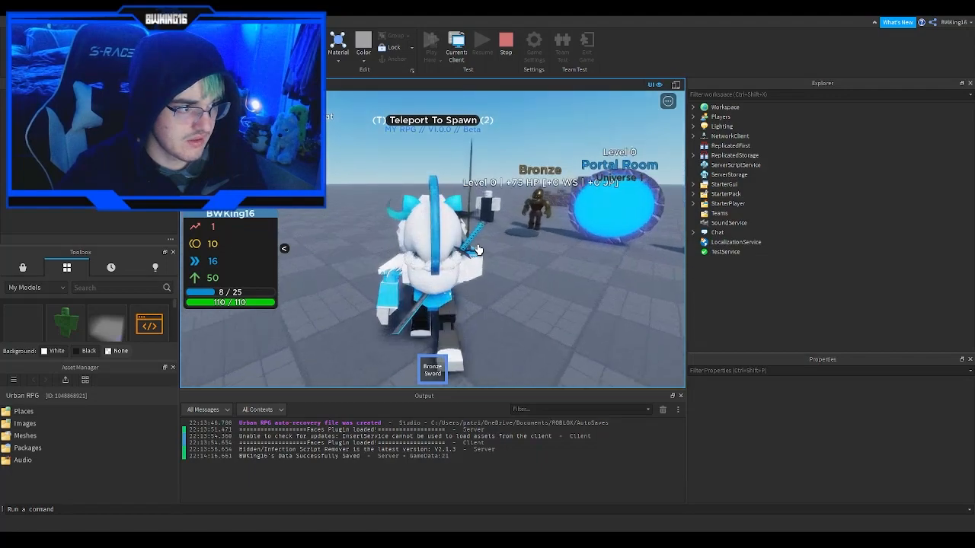
Examine the Thief up close in first person, including its name tag, and back away to third person.
scroll(433, 244, up, 2)
key(w)
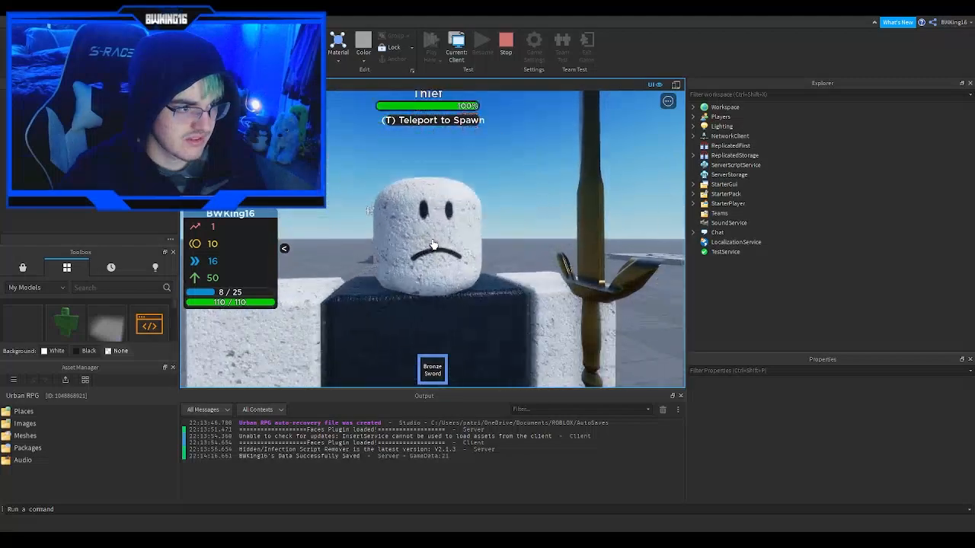
key(t)
key(s)
scroll(434, 245, down, 4)
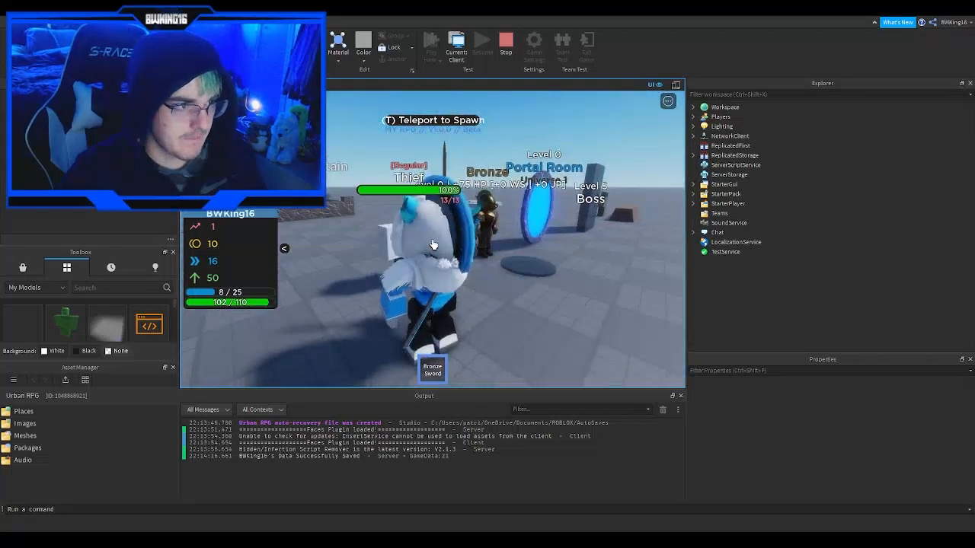
Put on the Bronze armor from its pad and heal the character at the Healing Fountain.
key(d)
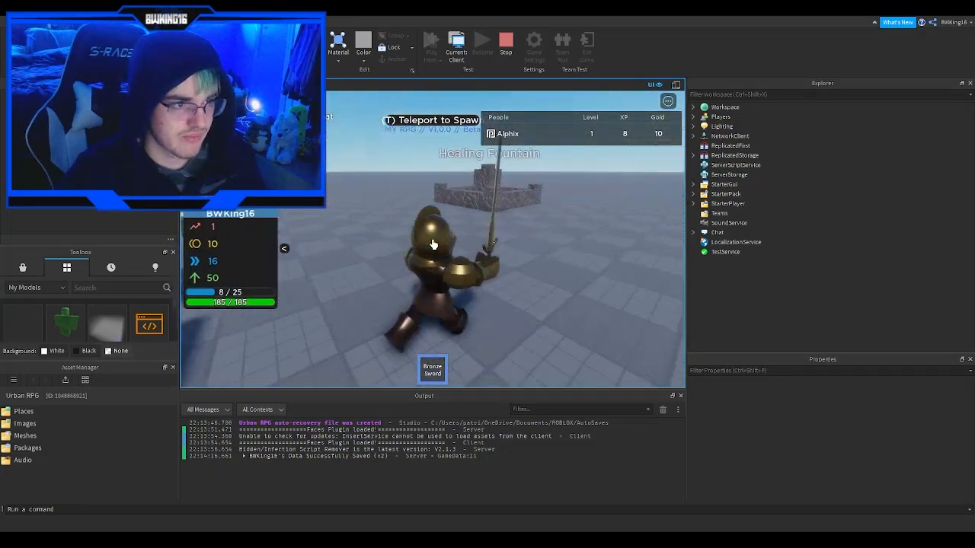
key(w)
right_drag(433, 245, 433, 245)
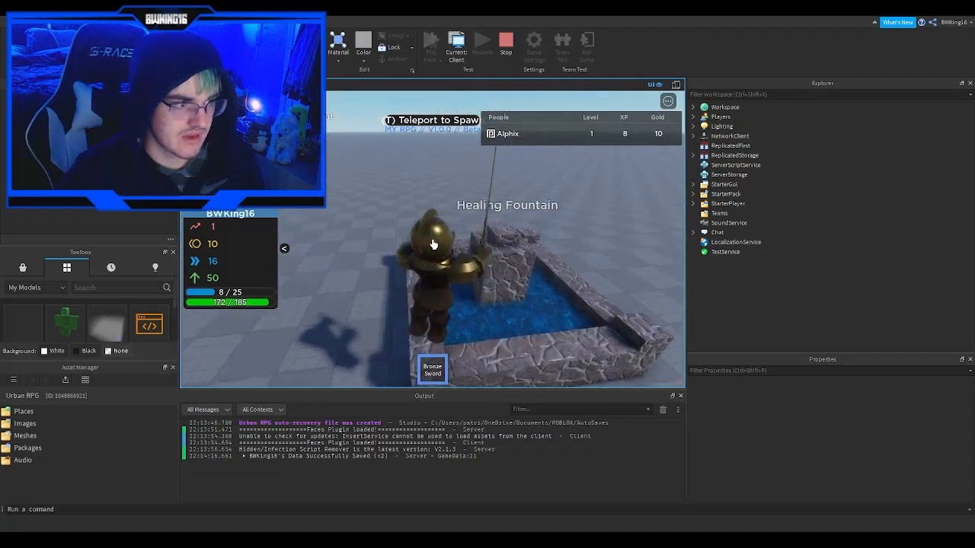
key(t)
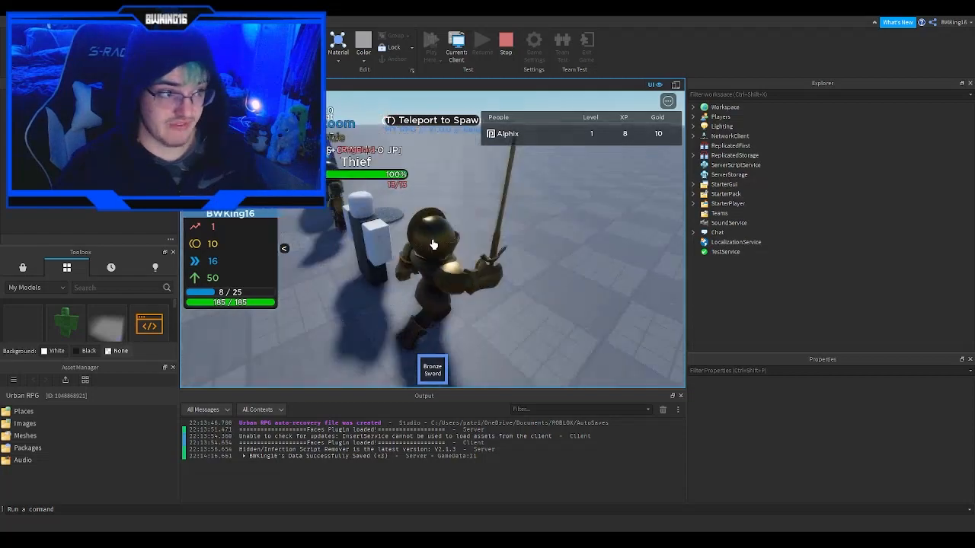
Attack the Thief with the Bronze Sword until it is defeated, using first-person and third-person views.
key(w)
key(w)
scroll(434, 244, up, 5)
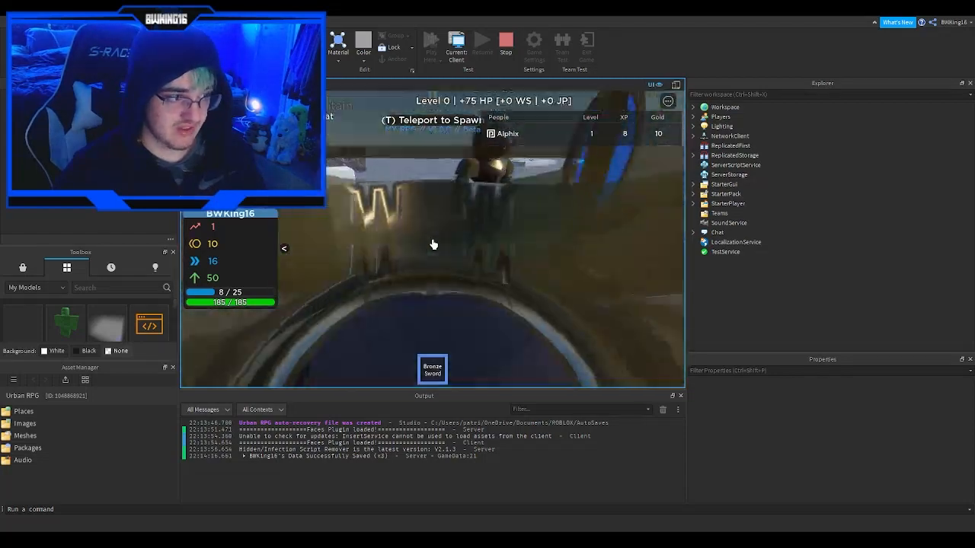
click(434, 245)
key(s)
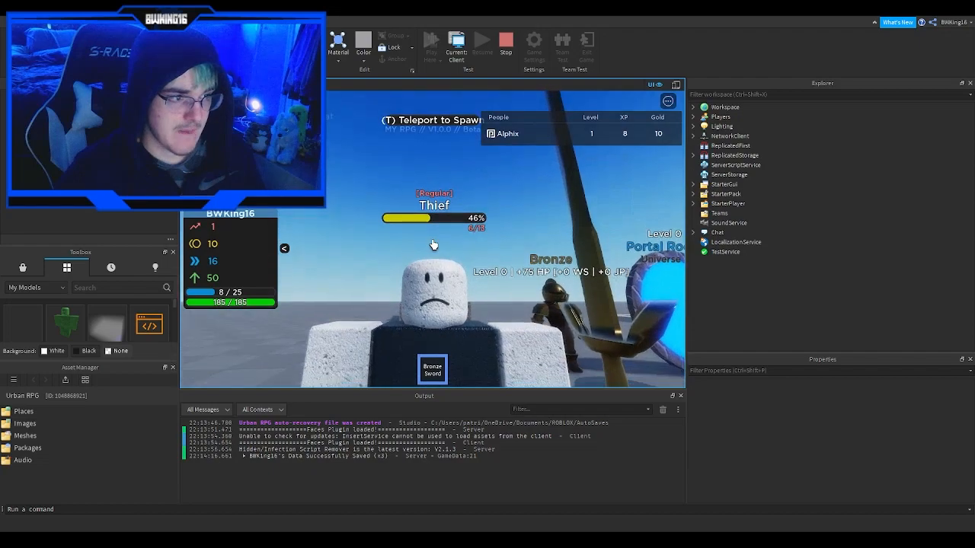
scroll(432, 244, down, 2)
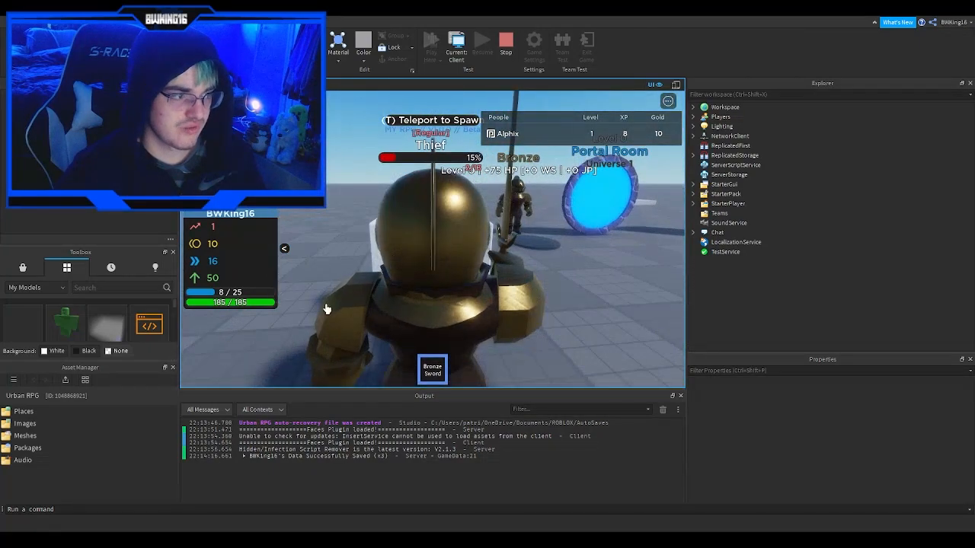
right_drag(474, 250, 474, 252)
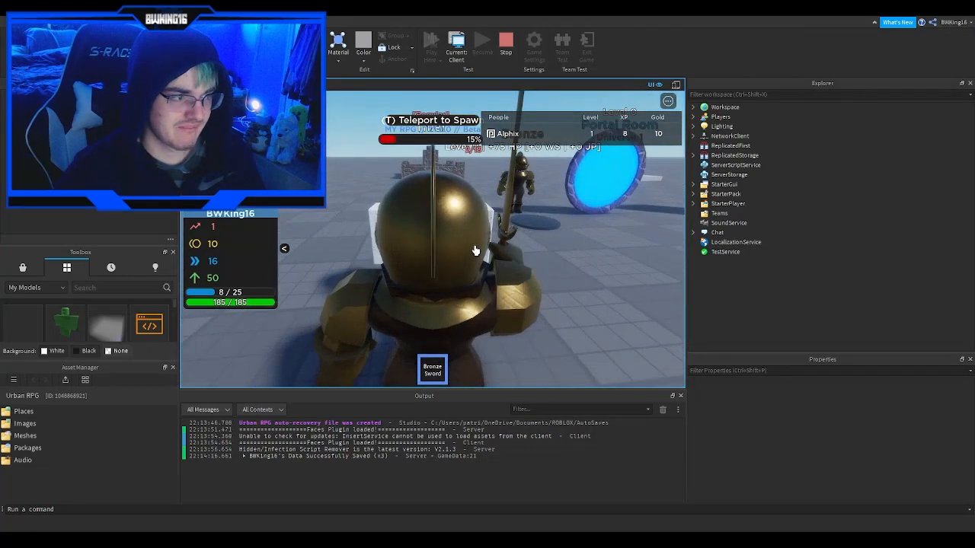
scroll(475, 252, down, 1)
click(471, 252)
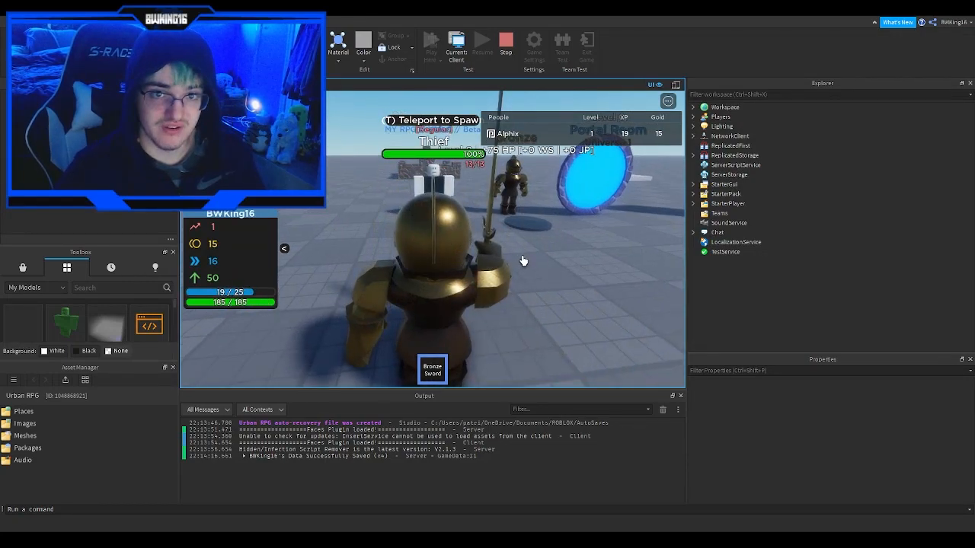
Walk to the Healing Fountain, return to the respawned Thief and defeat it in first person.
key(w)
key(a)
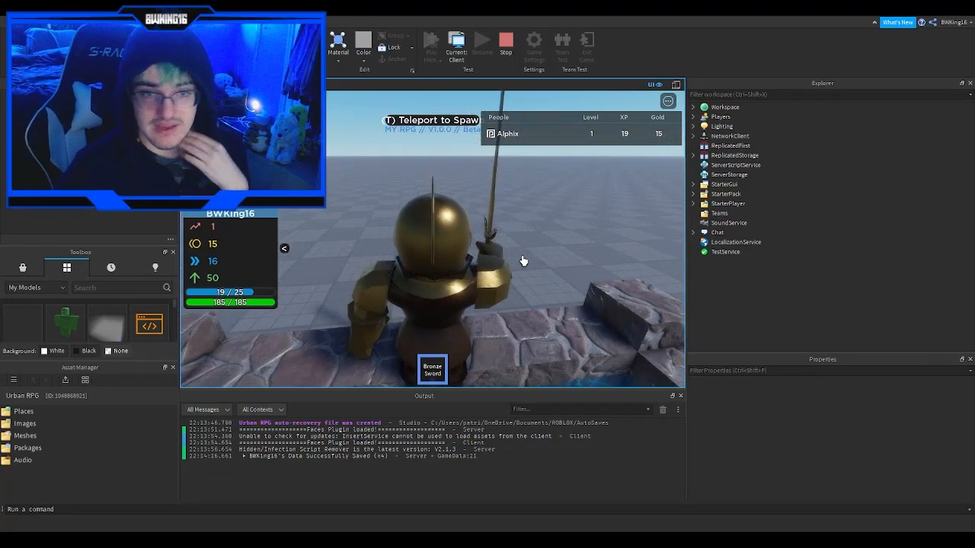
right_drag(523, 260, 523, 260)
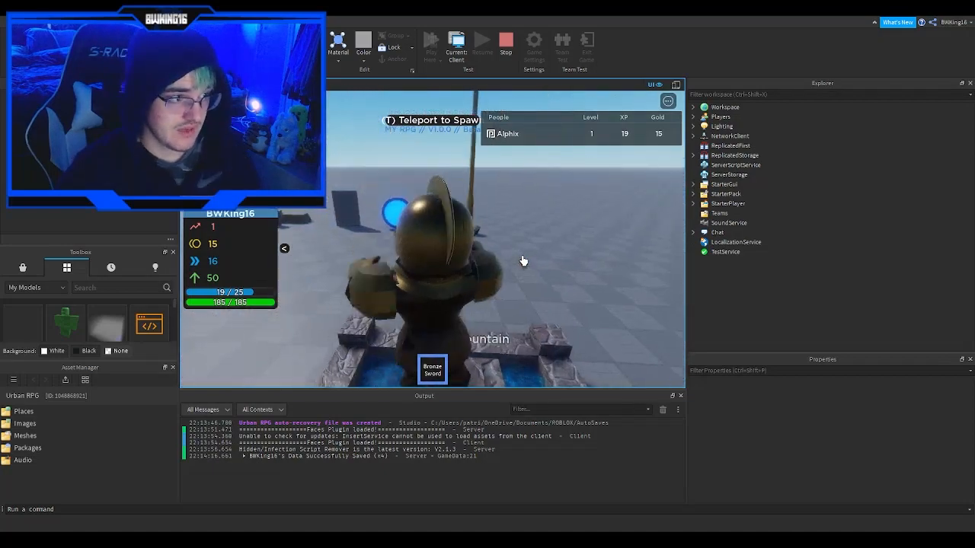
scroll(523, 260, up, 5)
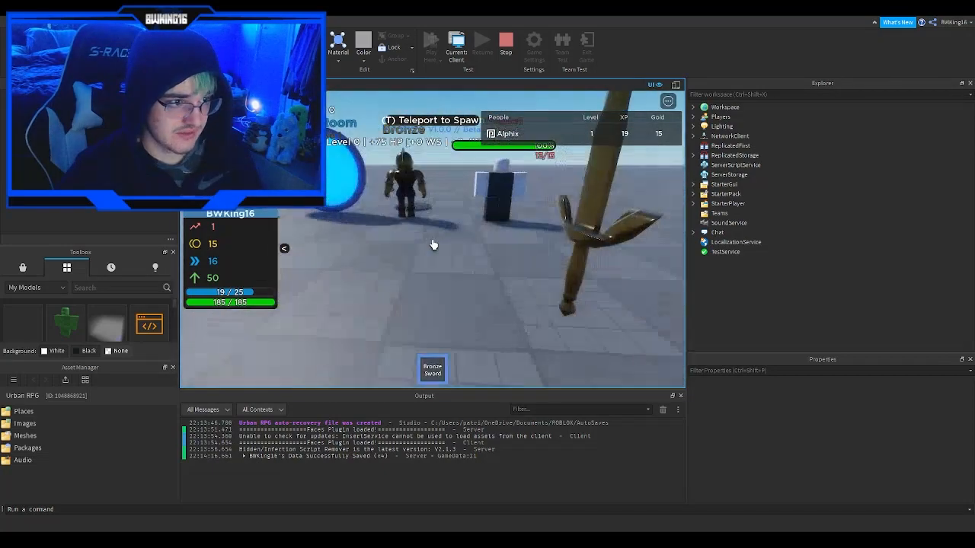
click(433, 244)
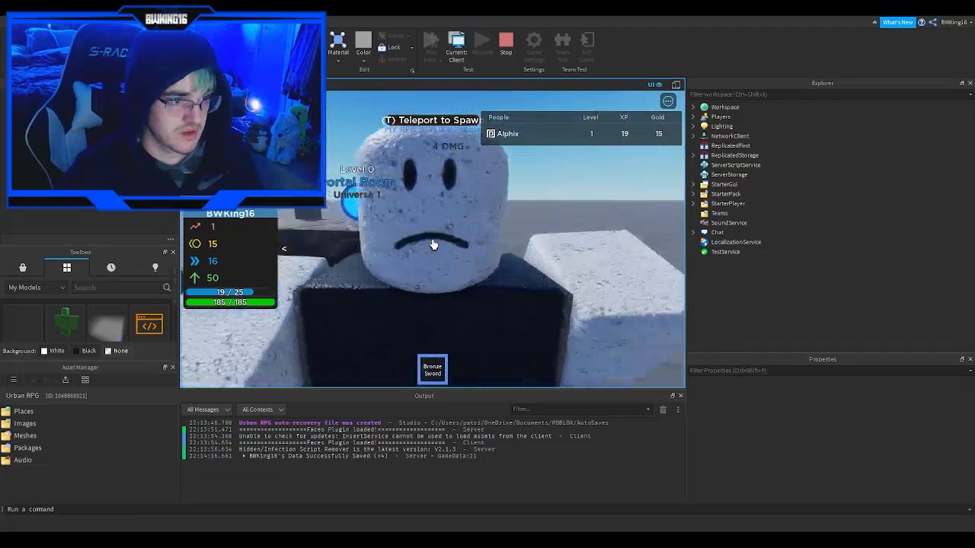
click(433, 245)
Visit the Healing Fountain again and go back to fight the Thief in third-person view.
key(w)
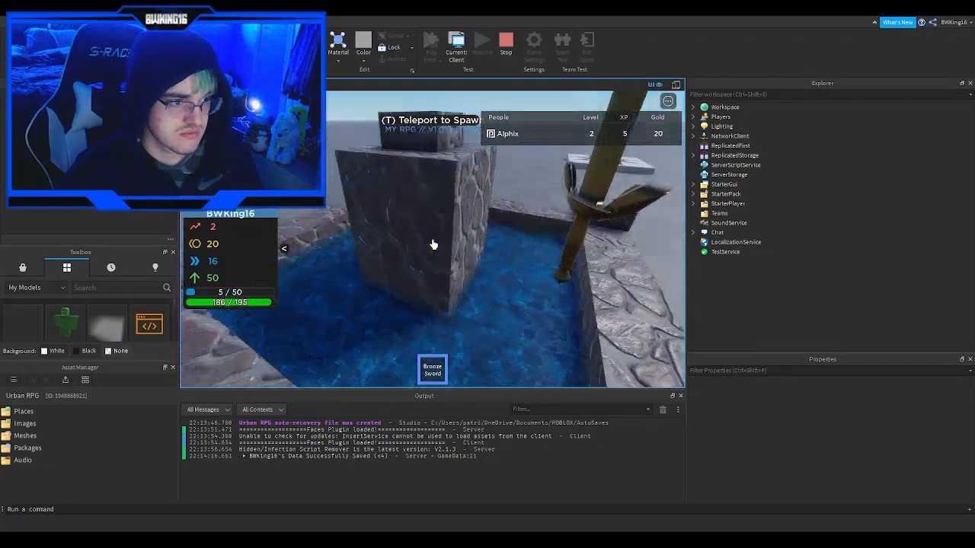
key(t)
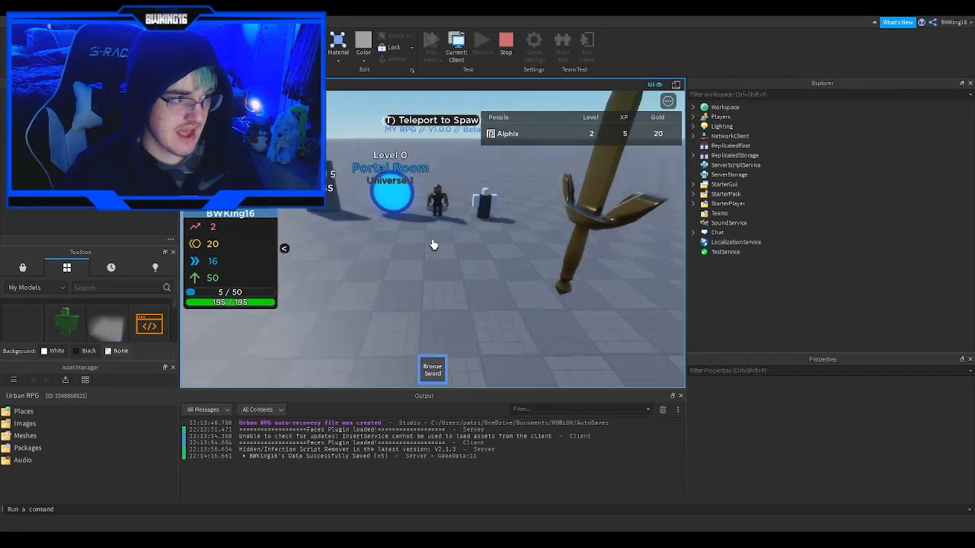
scroll(432, 245, down, 3)
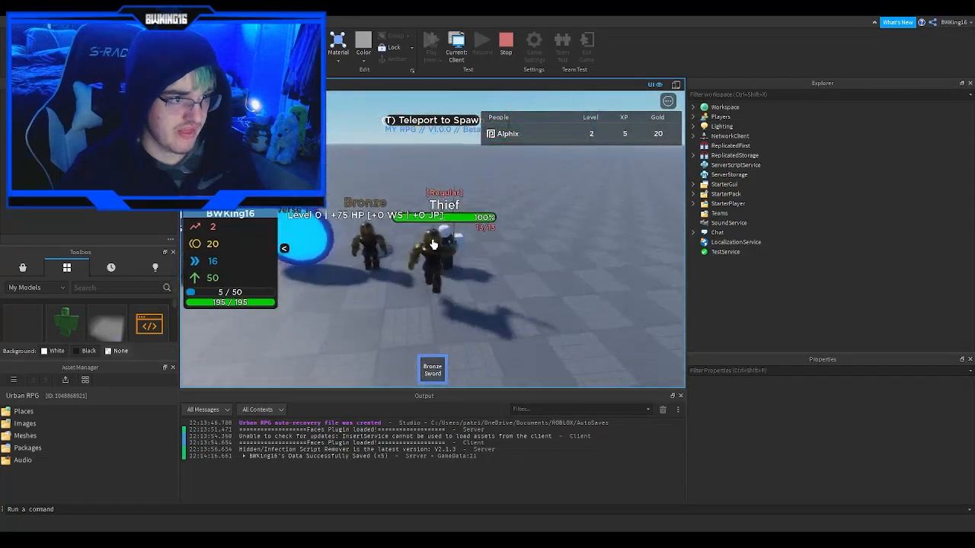
right_drag(434, 244, 433, 244)
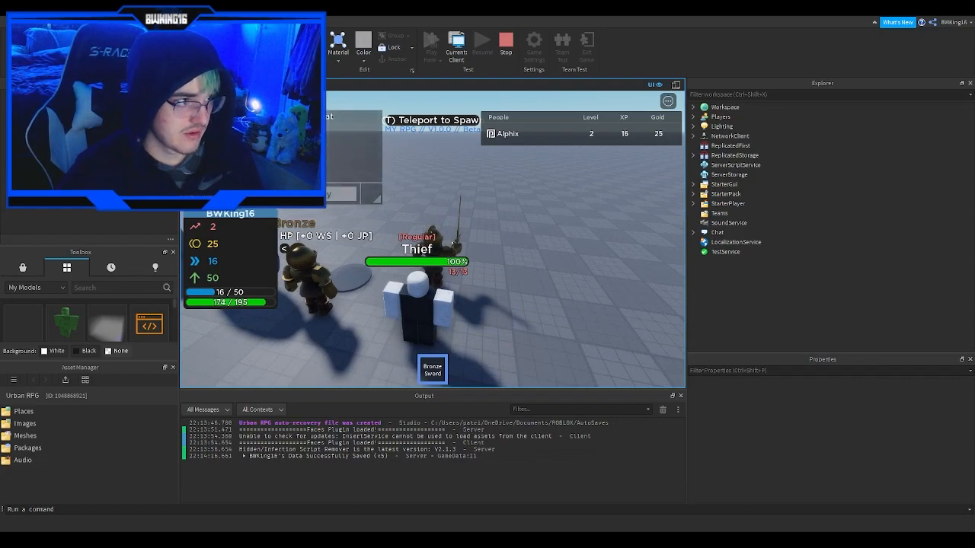
Reset the player character during the play test.
key(Escape)
key(r)
key(Return)
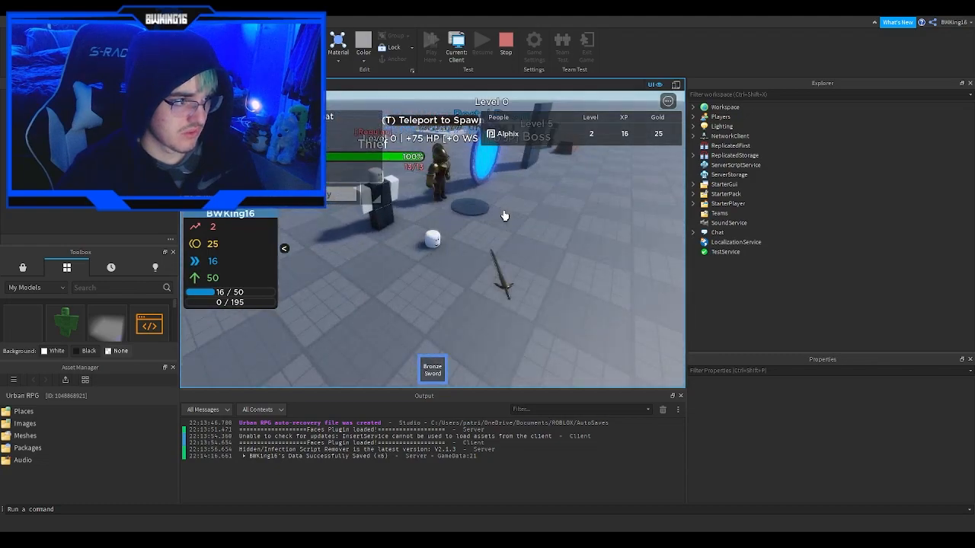
Walk from the spawn location past the Portal Room to the Thief after respawning.
right_drag(504, 215, 504, 215)
key(w)
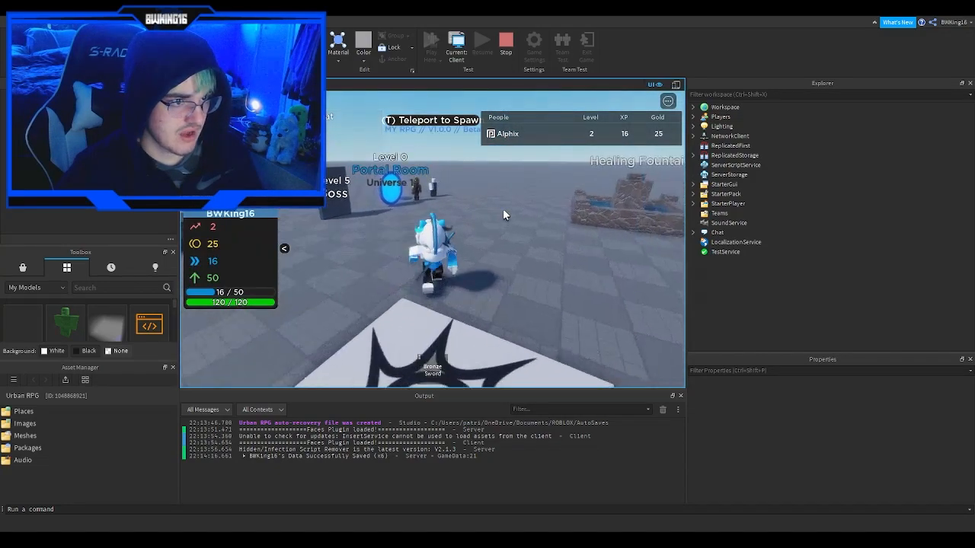
key(w)
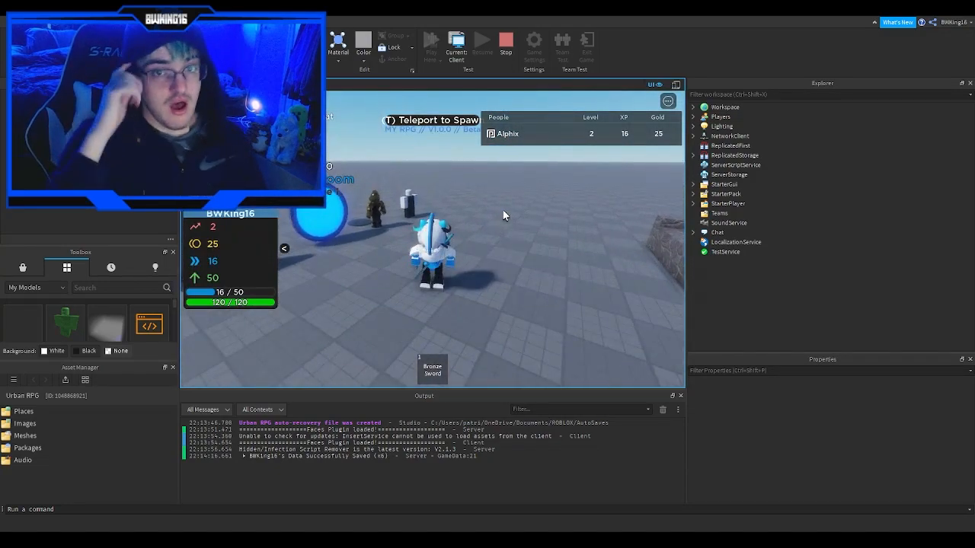
key(w)
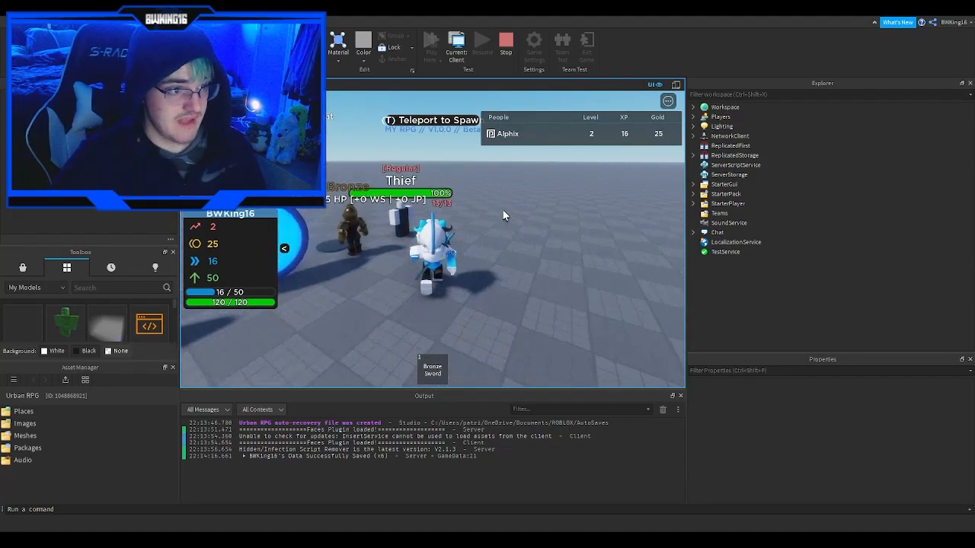
key(w)
Walk to the shopkeeper, try Sword 1 in the Sword Shop and close the shop.
right_drag(503, 215, 502, 216)
key(s)
key(d)
key(w)
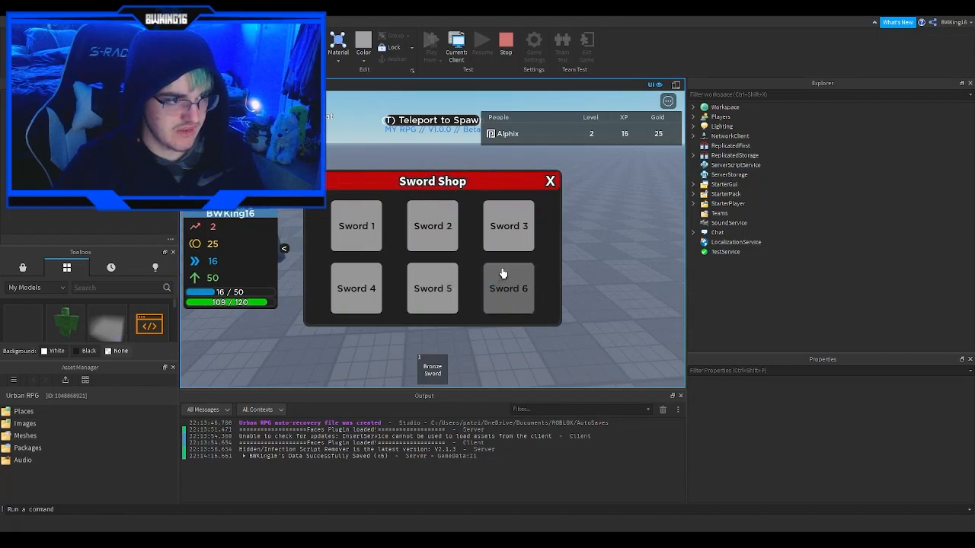
click(364, 223)
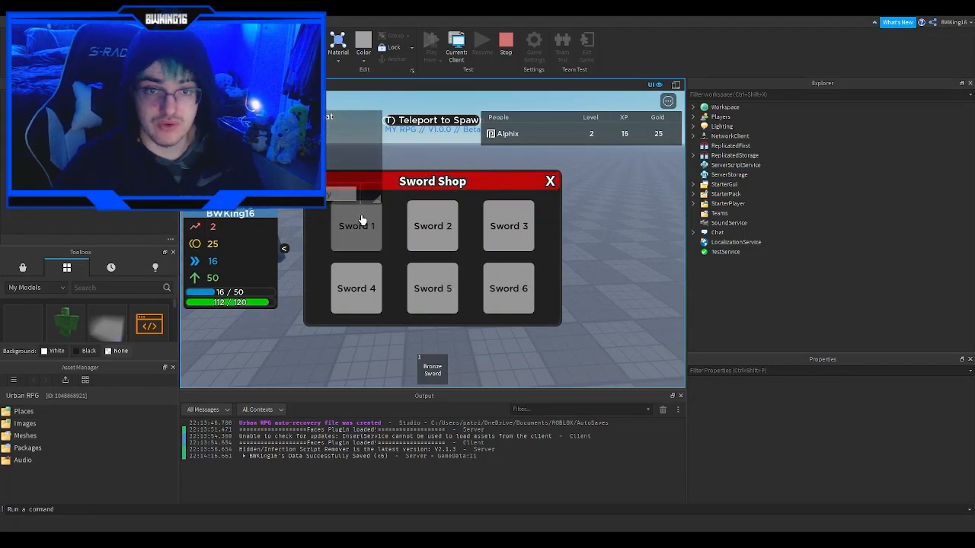
click(549, 182)
key(w)
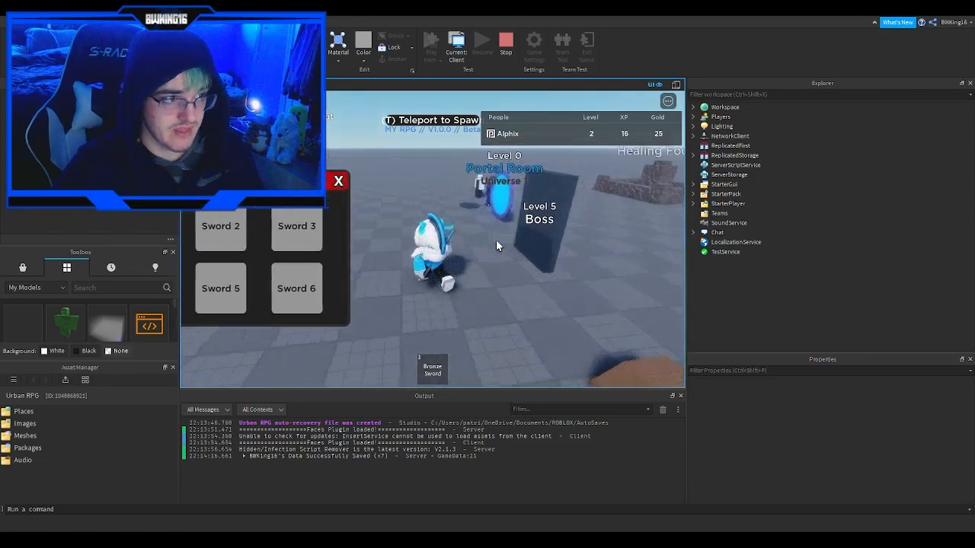
click(551, 182)
Walk back past the Bronze armor and up to the Thief to check its attack.
key(w)
right_drag(530, 199, 517, 198)
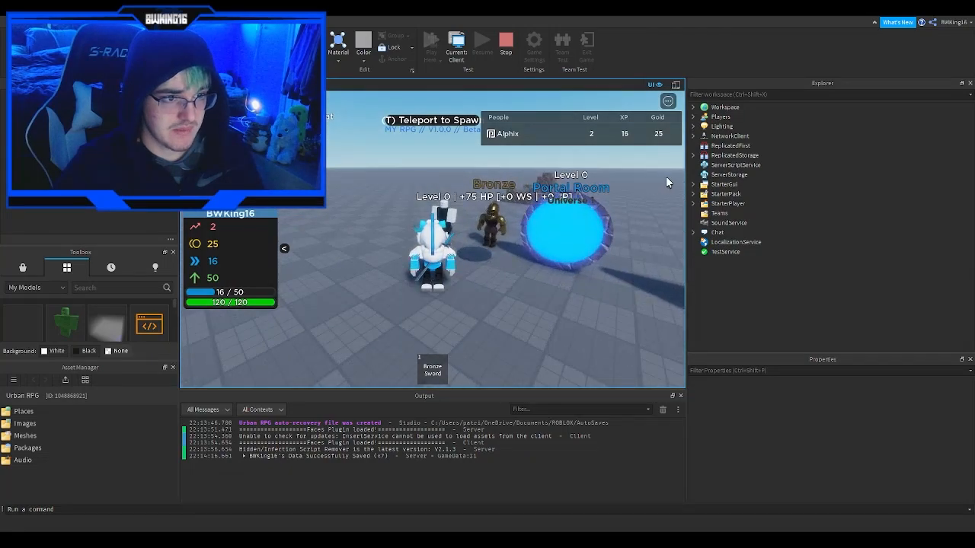
click(693, 155)
click(693, 155)
right_drag(500, 241, 503, 242)
key(d)
key(a)
key(w)
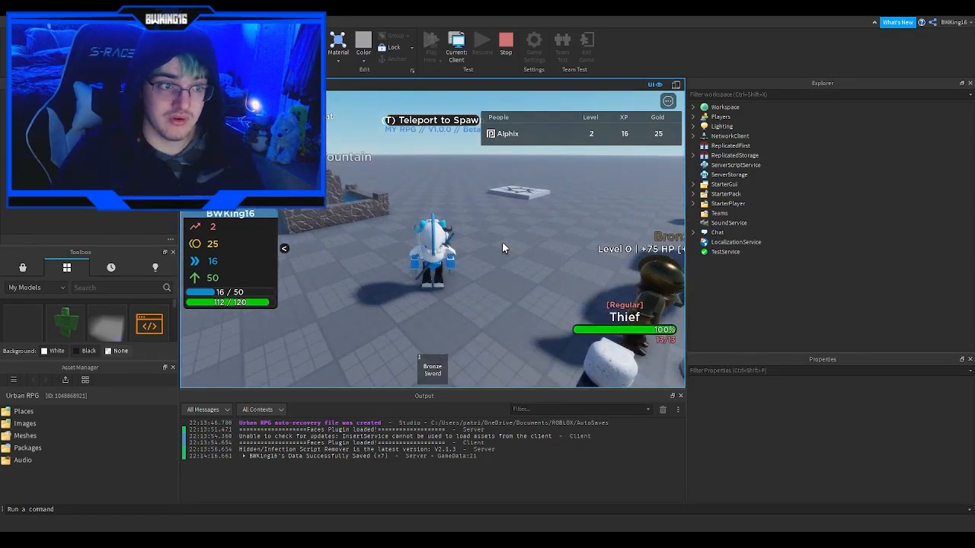
Walk away from the Thief to the spawn platform.
key(w)
right_drag(492, 243, 482, 223)
key(w)
key(a)
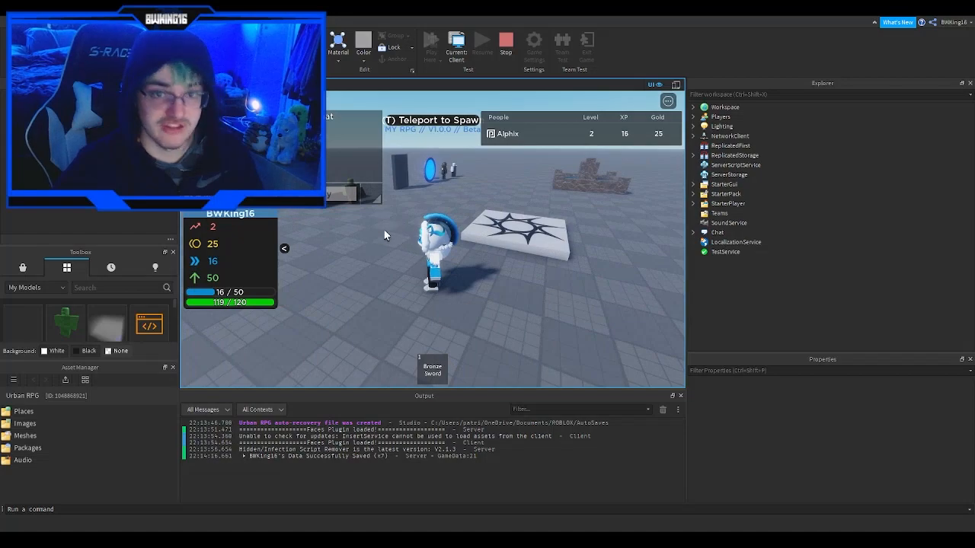
Walk around the Portal Room portal and the Boss door, and end the play test.
key(w)
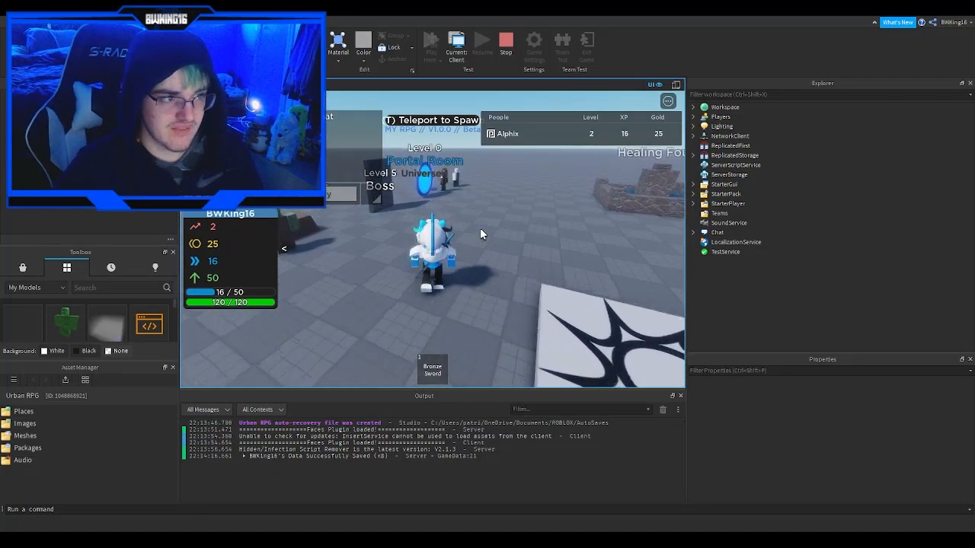
key(w)
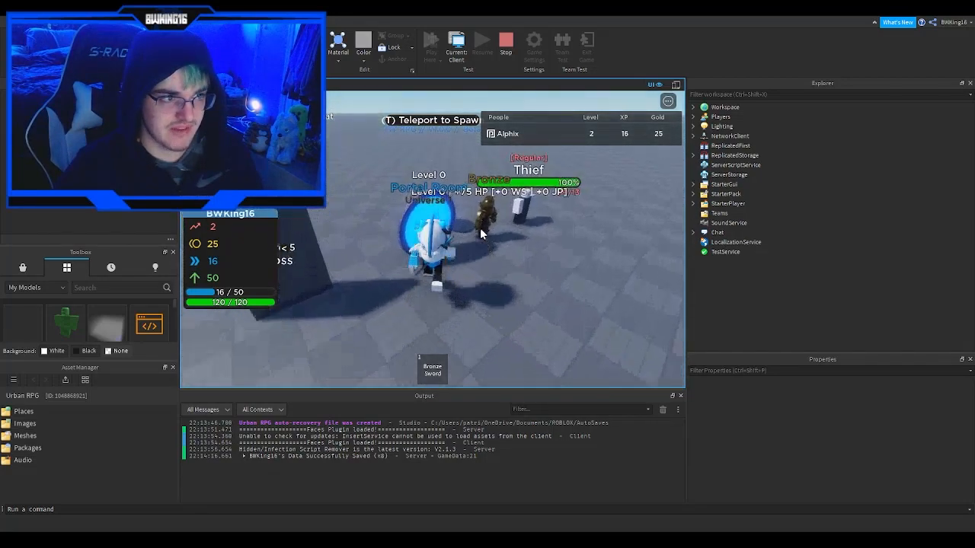
key(w)
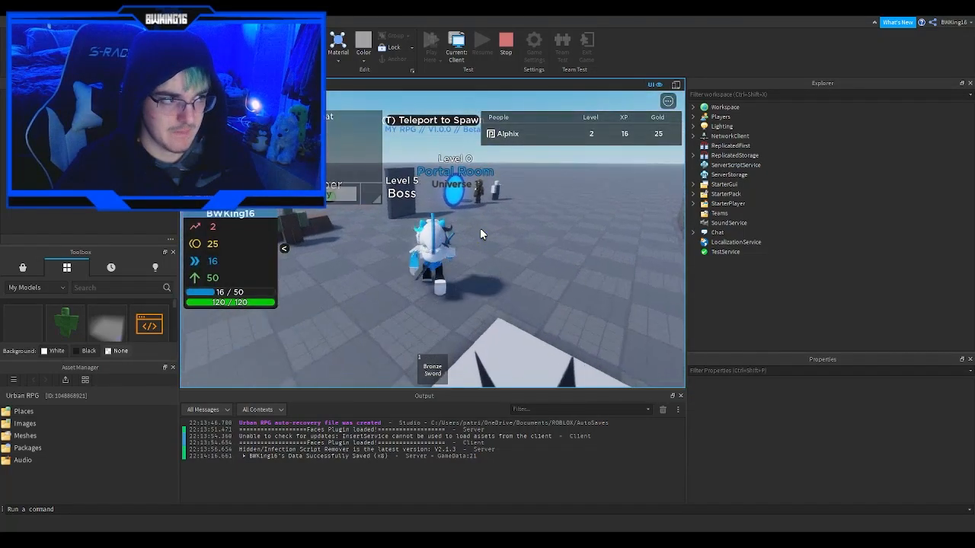
key(w)
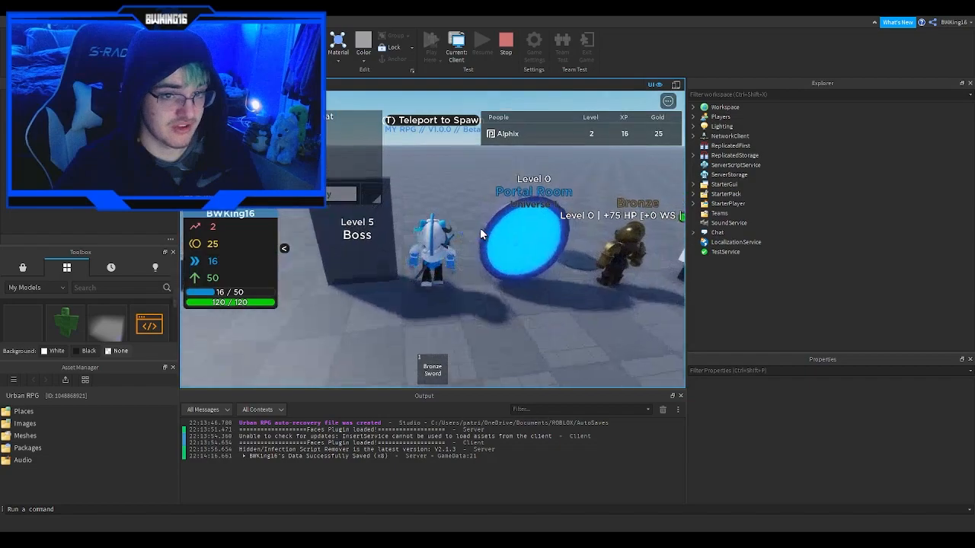
key(w)
right_drag(479, 229, 480, 229)
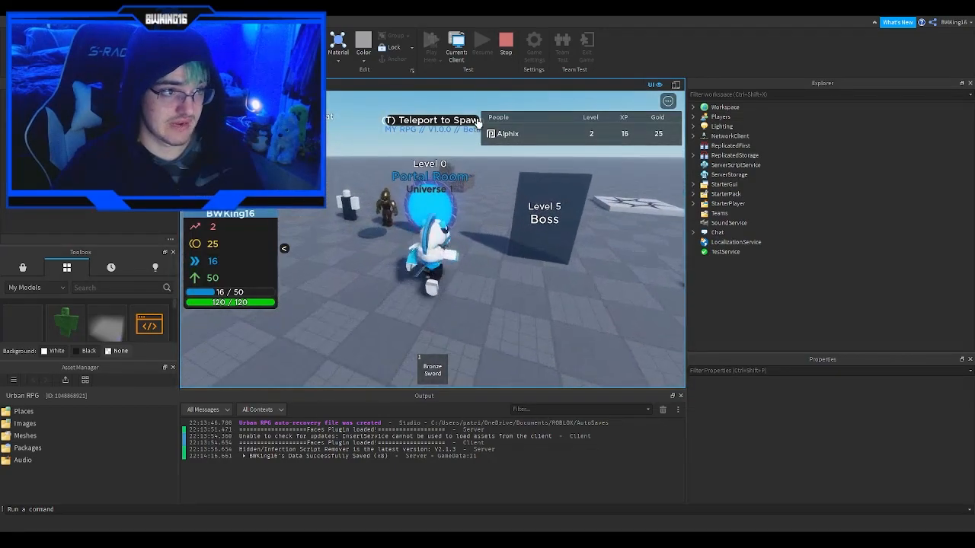
click(506, 45)
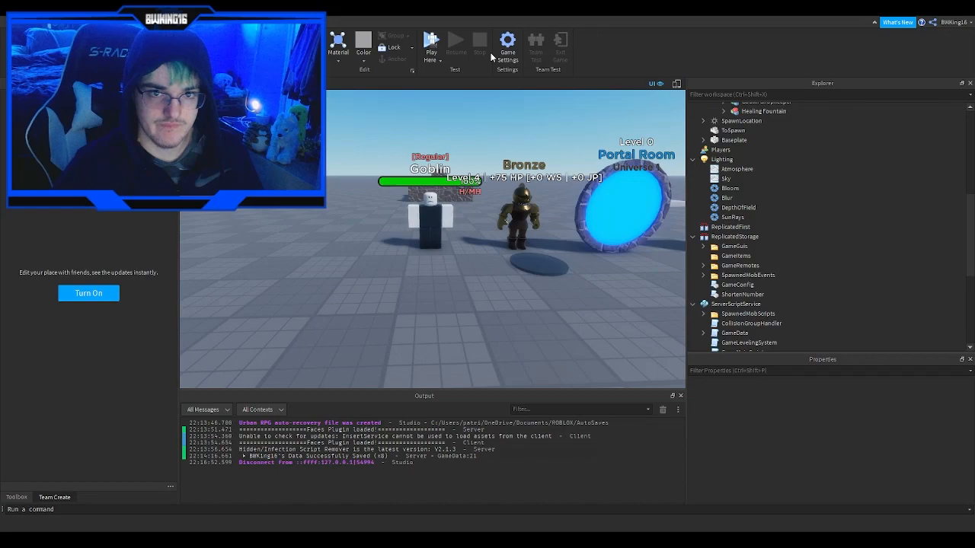
Examine the Goblin mob and the Bronze armor stand up close in the edit view.
scroll(466, 202, up, 3)
click(395, 241)
key(w)
key(q)
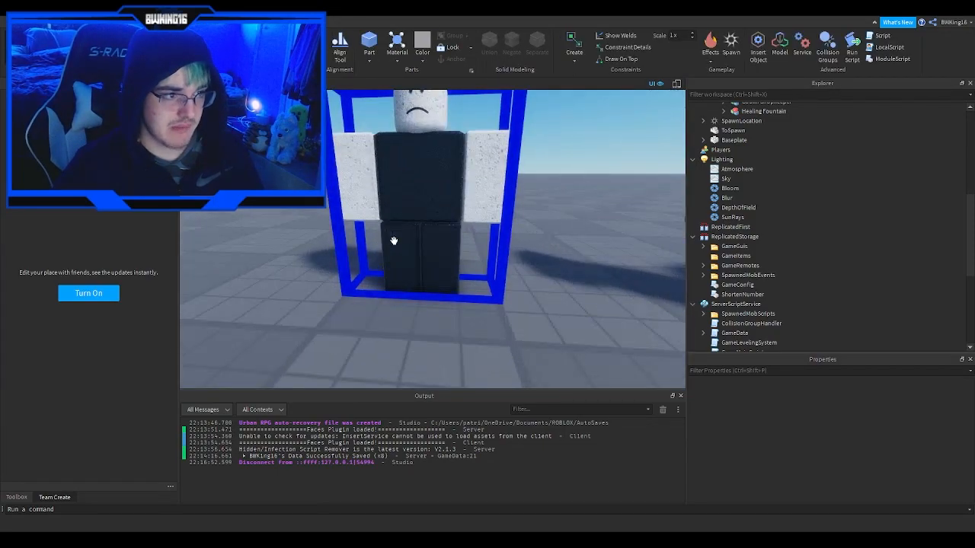
key(e)
key(s)
key(q)
key(w)
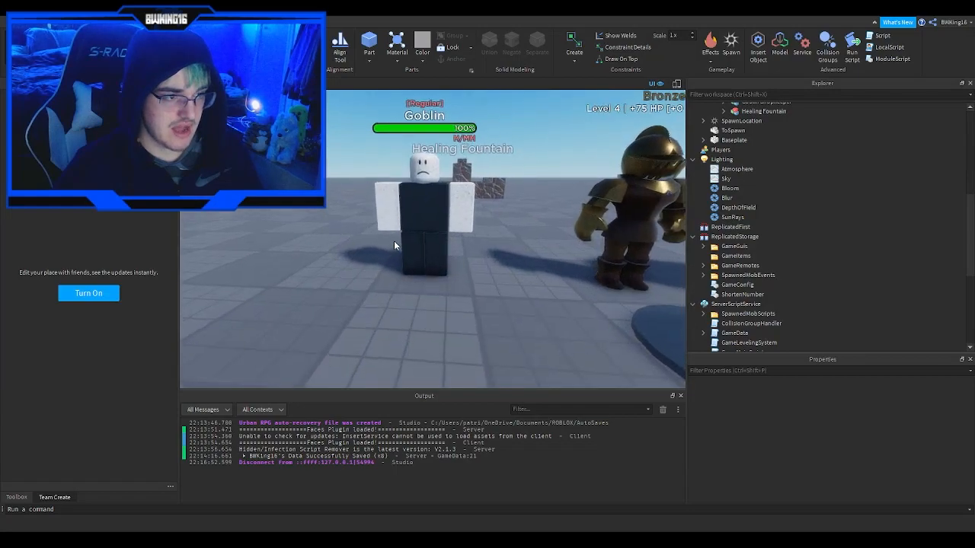
key(d)
right_drag(394, 241, 400, 240)
key(s)
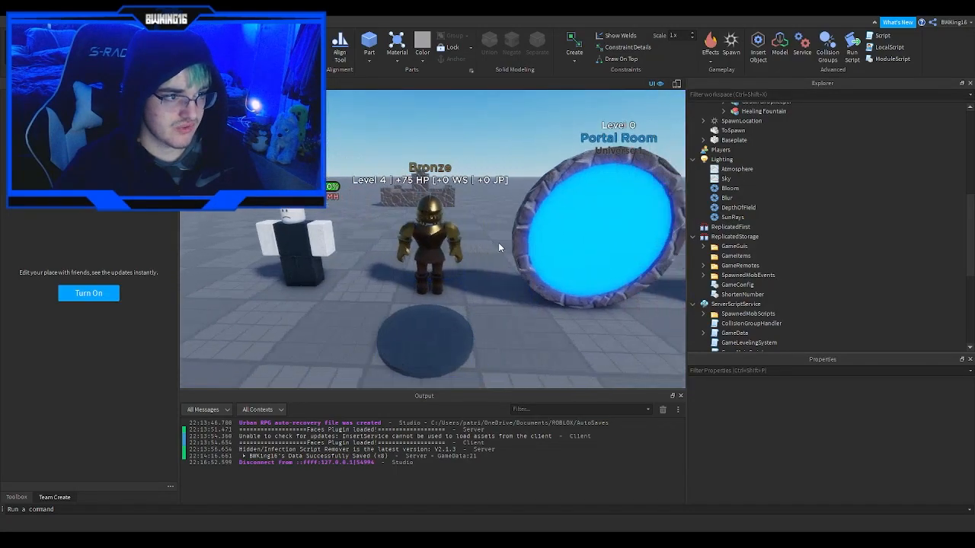
Look over the Bronze armor, Portal Room, Boss door and Goblin Shopkeeper, ending with an overview of the kit objects.
click(498, 243)
key(d)
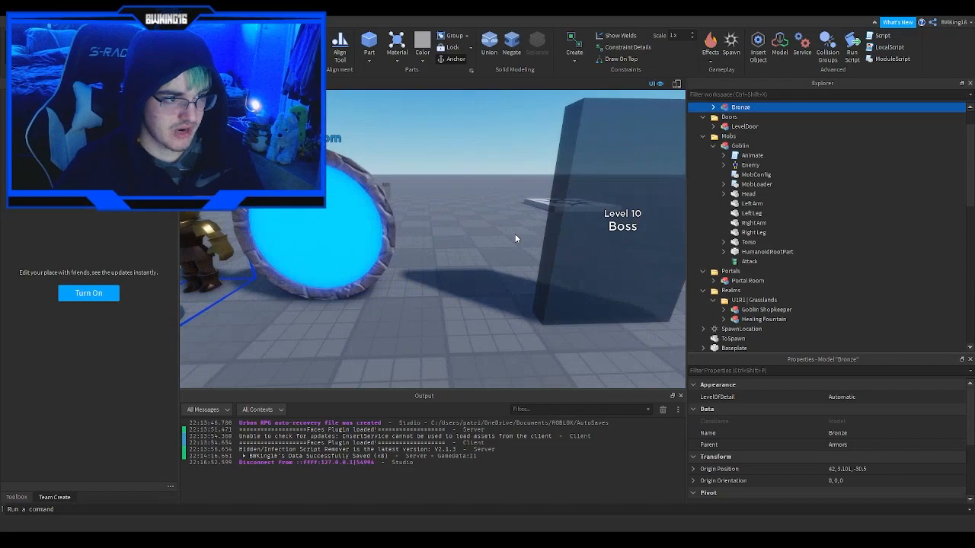
key(d)
key(d)
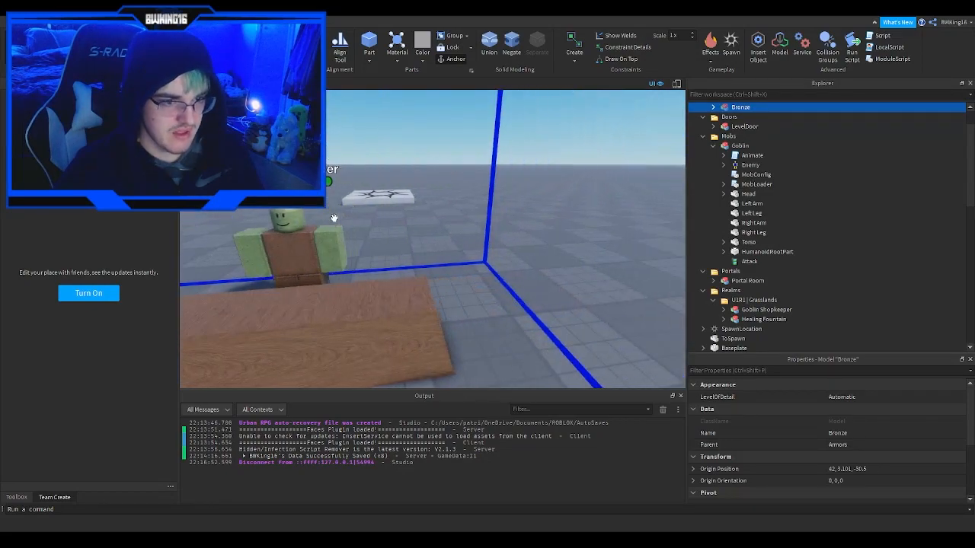
key(d)
key(s)
right_drag(334, 219, 334, 222)
key(a)
key(w)
key(w)
key(s)
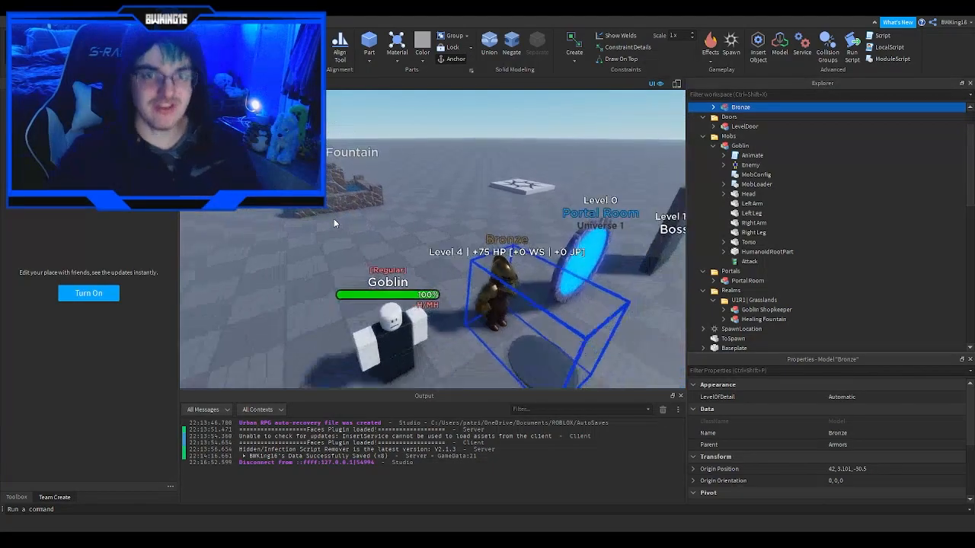
key(s)
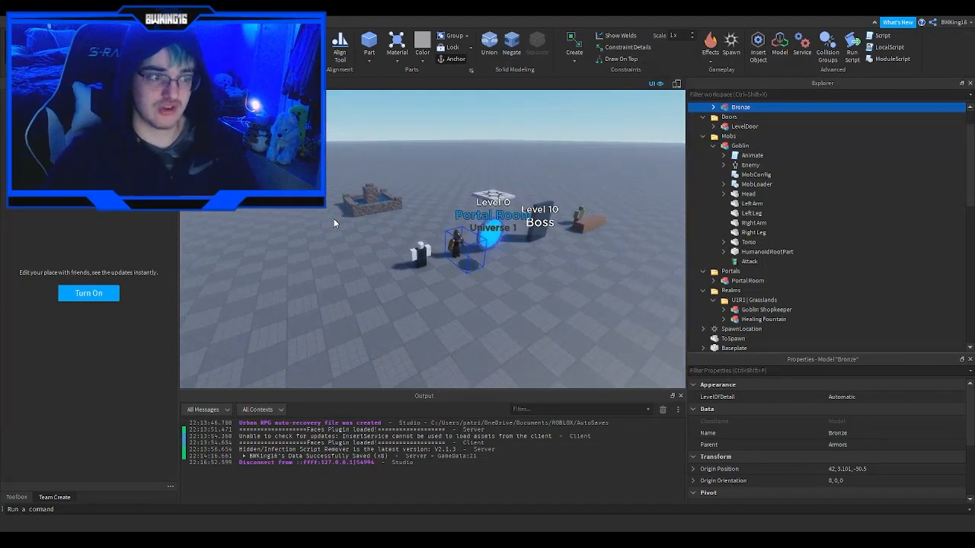
Recolor the Goblin's head, left arm and right arm to a light skin-tone BrickColor.
right_drag(501, 263, 480, 263)
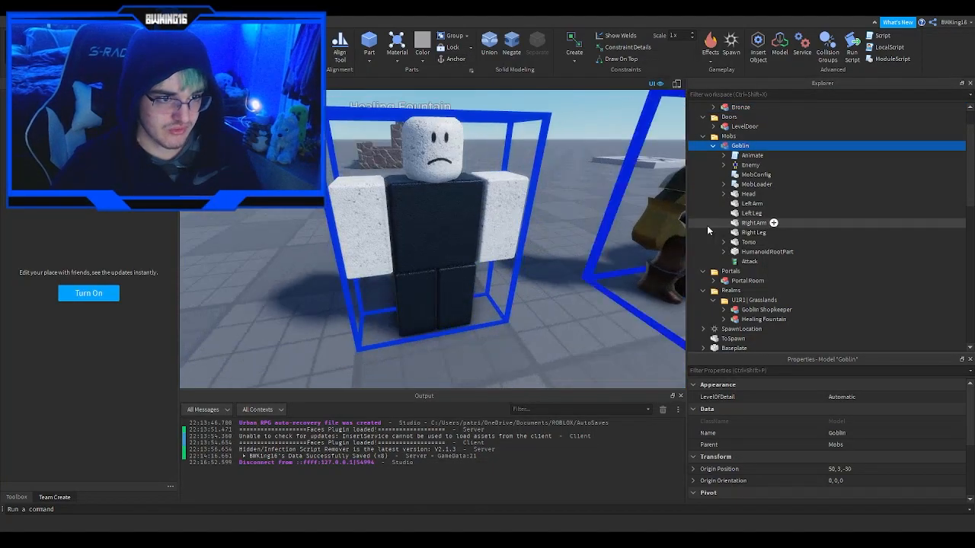
click(749, 226)
ctrl+click(745, 205)
ctrl+click(747, 194)
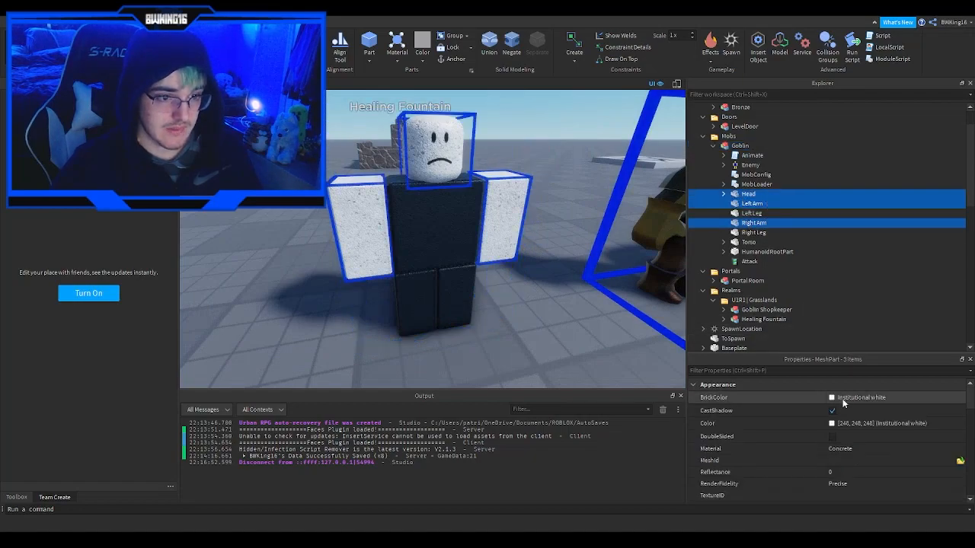
click(832, 400)
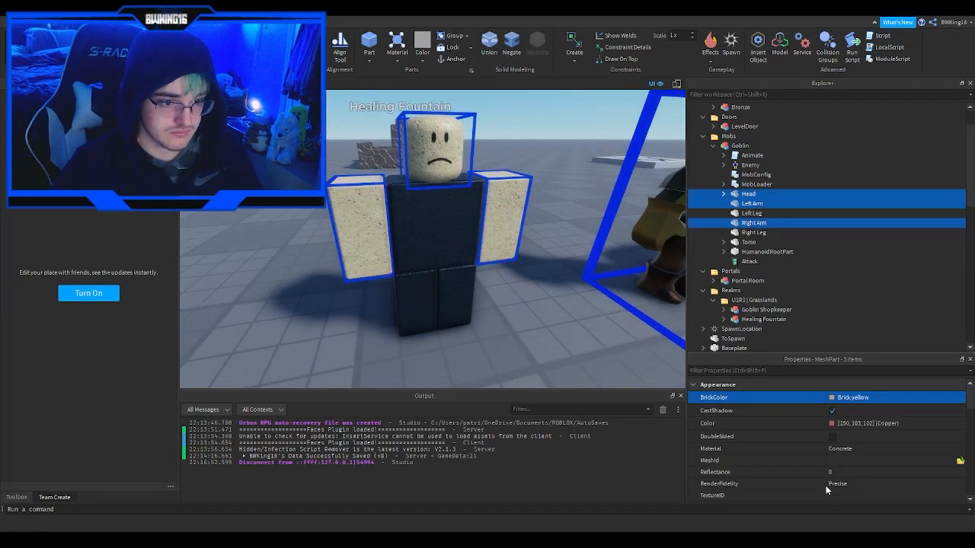
click(542, 327)
Set the material of the Goblin's torso, left leg and right leg to Fabric.
click(467, 274)
click(748, 250)
click(748, 242)
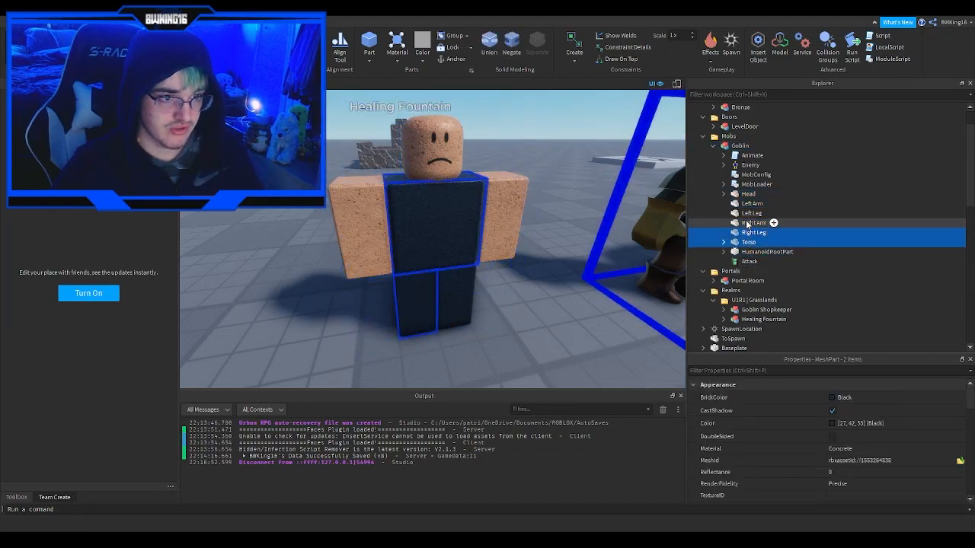
click(849, 450)
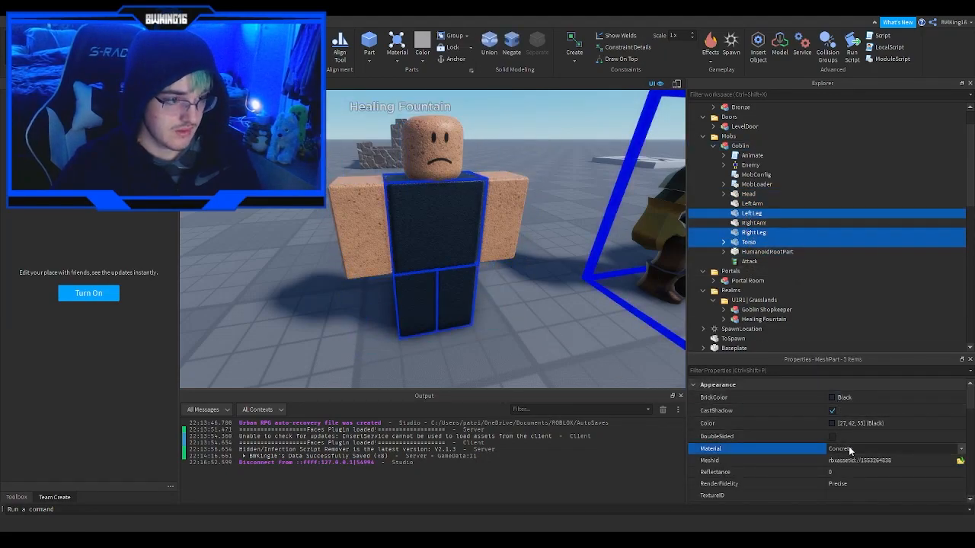
click(536, 346)
Set the BrickColor of the Goblin's torso and both legs to Burnt Sienna.
right_drag(537, 274, 540, 273)
scroll(539, 271, down, 5)
key(d)
key(w)
click(750, 226)
click(747, 233)
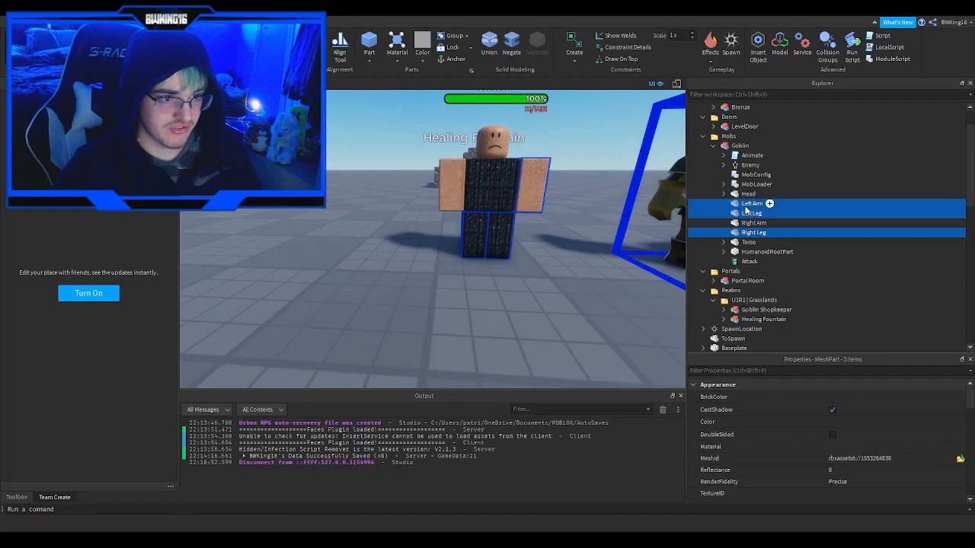
ctrl+click(740, 243)
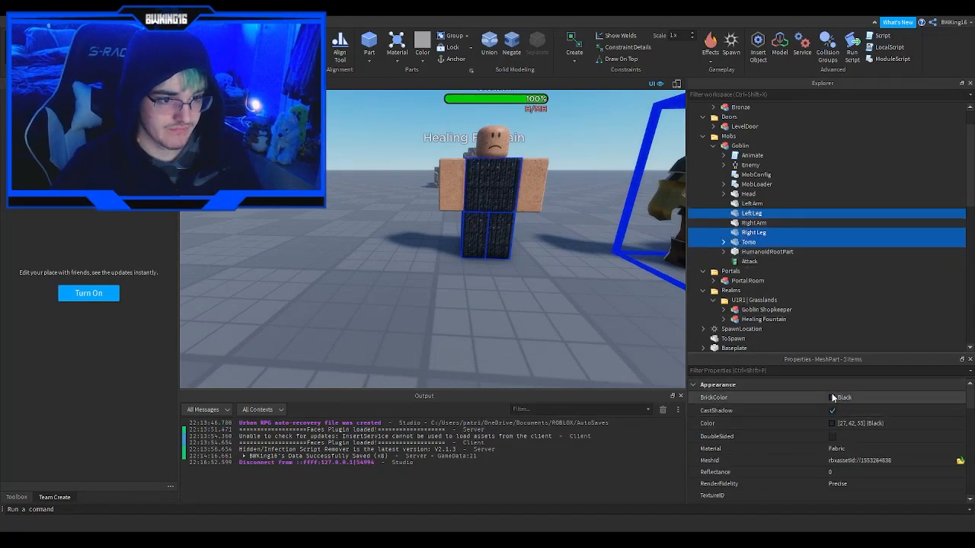
double_click(832, 399)
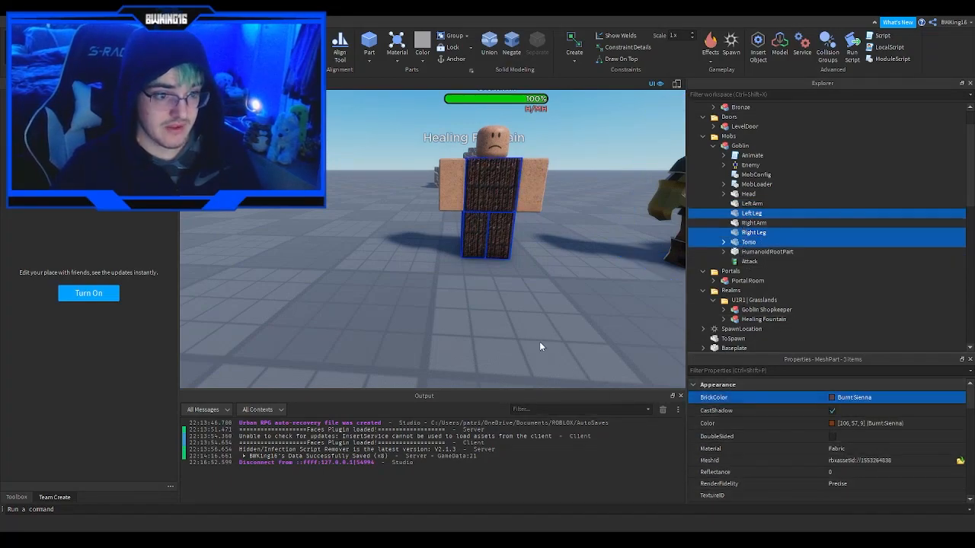
click(506, 315)
Insert a new part and position it on an empty area of the baseplate away from the kit objects.
right_drag(504, 312, 504, 312)
key(e)
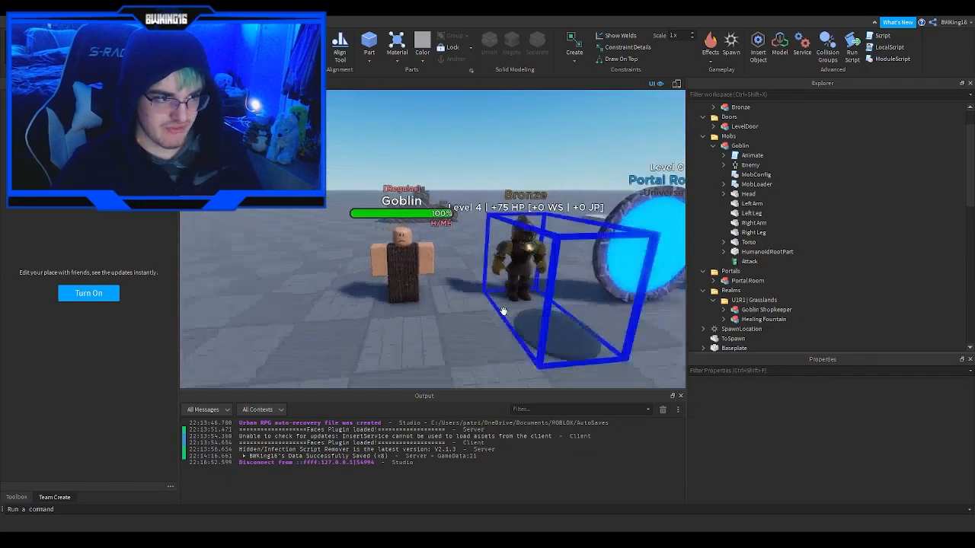
key(w)
right_drag(503, 312, 508, 311)
key(w)
click(369, 42)
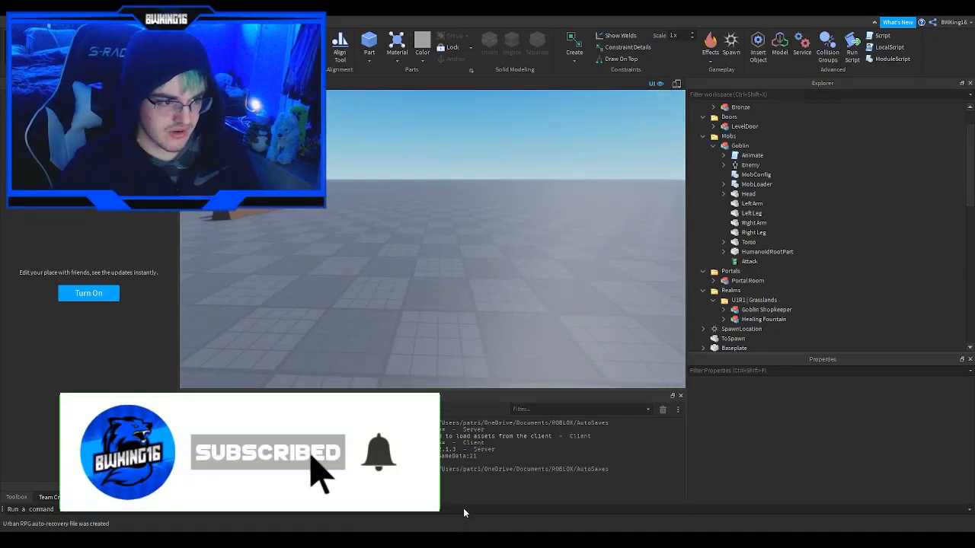
drag(421, 294, 424, 319)
right_drag(424, 320, 423, 319)
drag(423, 320, 401, 340)
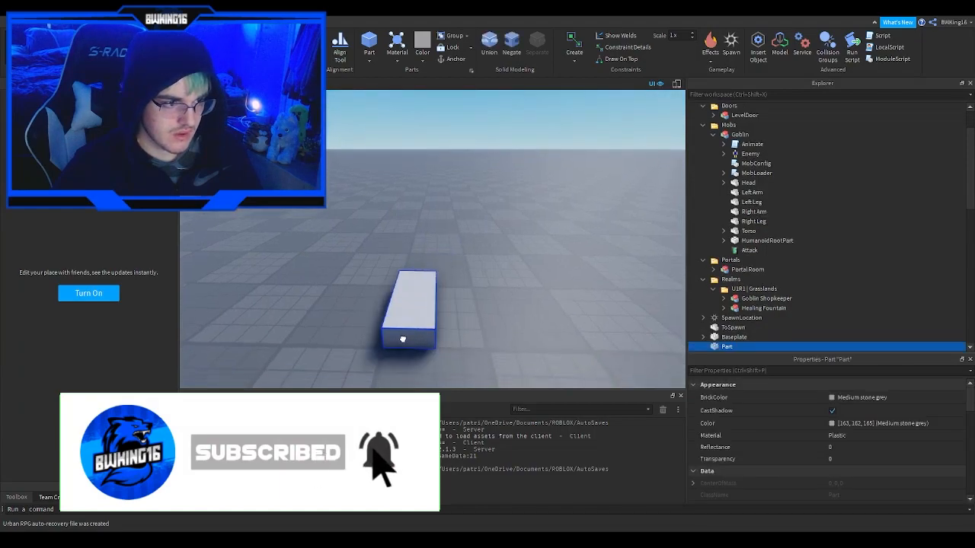
Scale the new part lengthwise into a long, flat strip lying on the baseplate.
key(ctrl+3)
drag(450, 304, 462, 313)
key(s)
right_drag(462, 313, 462, 313)
drag(462, 313, 582, 279)
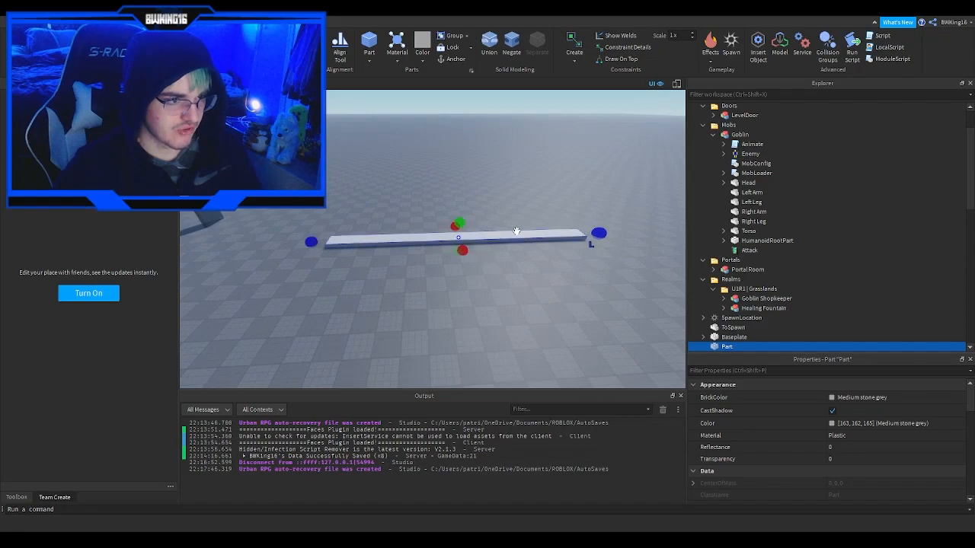
right_drag(514, 231, 521, 232)
key(w)
scroll(730, 268, down, 2)
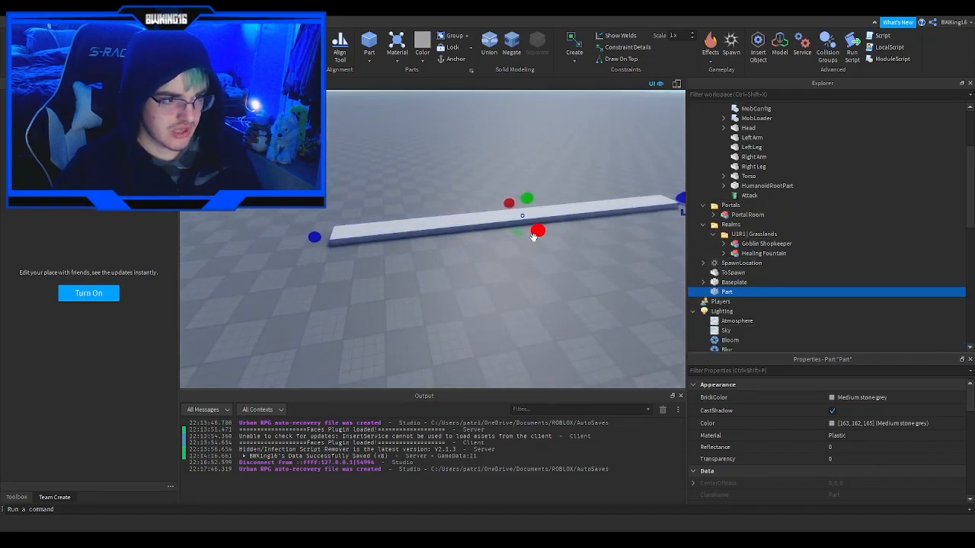
Widen the strip into a large flat floor slab of about 186 by 229 studs.
drag(533, 238, 550, 252)
right_drag(550, 252, 551, 252)
drag(551, 252, 549, 252)
right_drag(551, 252, 548, 252)
key(s)
drag(297, 249, 269, 250)
right_drag(270, 250, 269, 251)
drag(270, 250, 373, 210)
drag(460, 192, 475, 150)
key(a)
key(w)
key(a)
key(w)
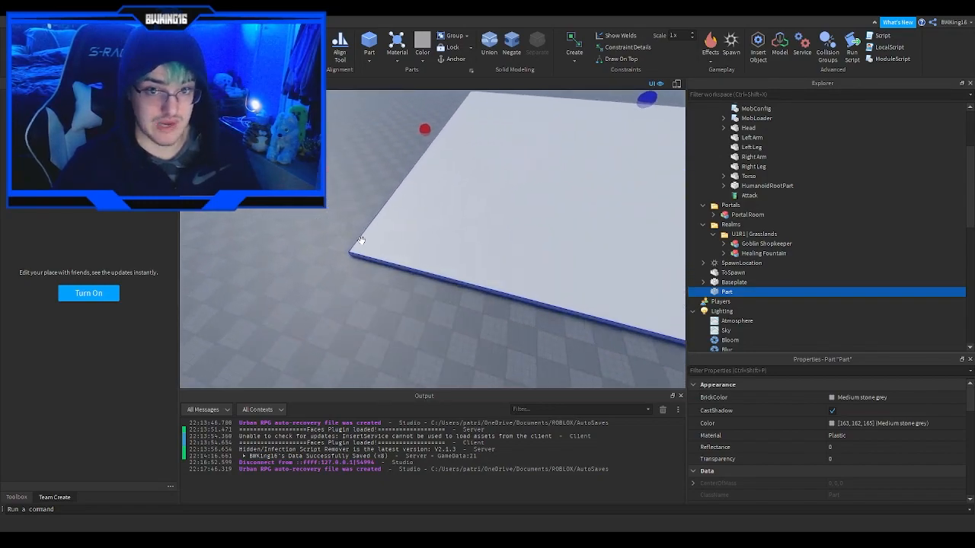
right_drag(361, 238, 361, 239)
click(362, 240)
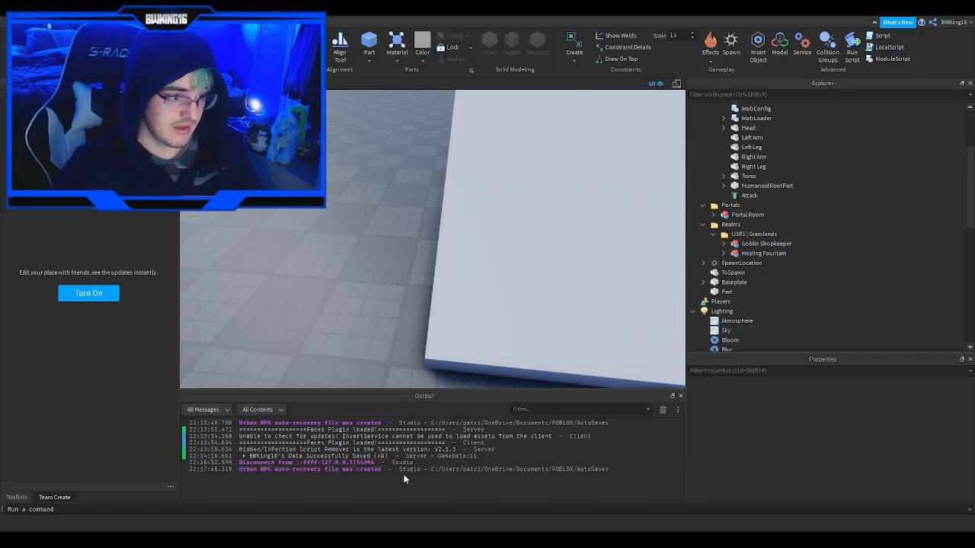
Add a second small part and place it against the edge of the floor slab near its corner.
key(ctrl+z)
drag(395, 263, 396, 264)
key(q)
right_drag(396, 263, 396, 263)
drag(396, 264, 457, 279)
right_drag(457, 278, 456, 278)
drag(457, 279, 497, 293)
drag(419, 284, 388, 291)
key(d)
key(a)
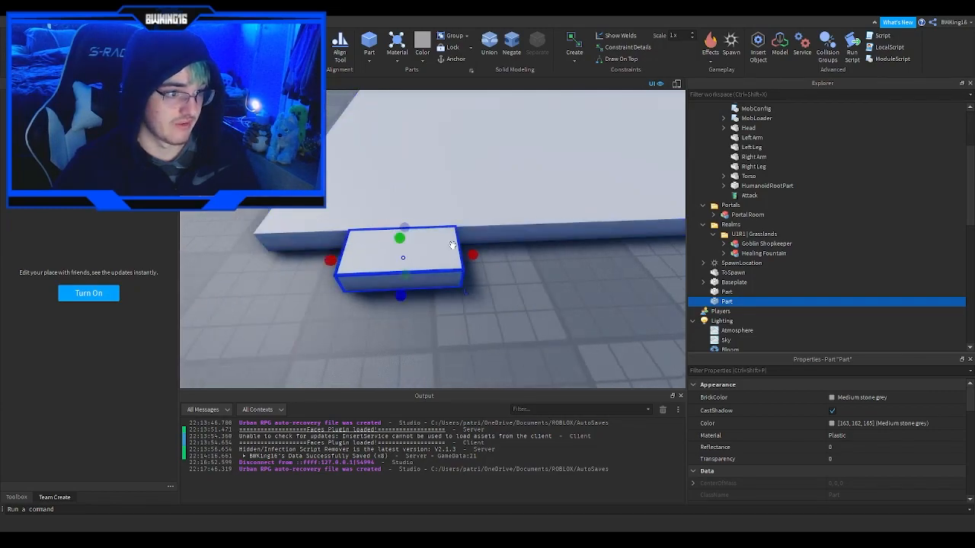
Scale the small part up into a tall block and move it onto the floor slab's corner.
key(s)
drag(465, 251, 580, 279)
key(a)
key(d)
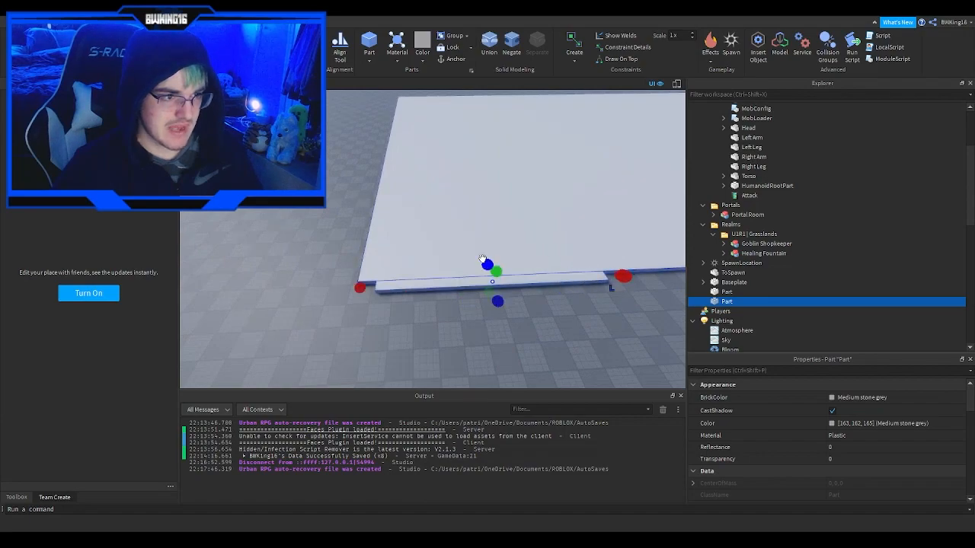
drag(482, 229, 463, 133)
key(w)
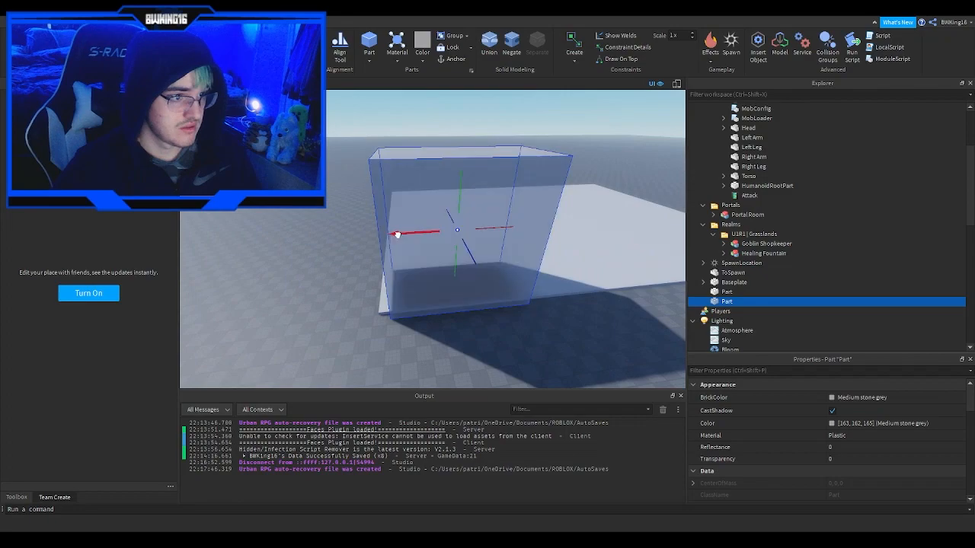
key(f)
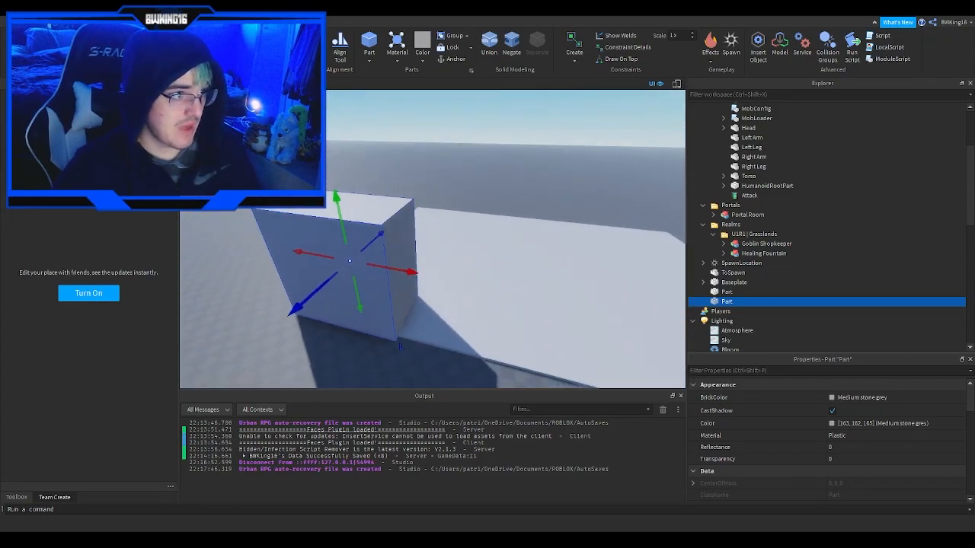
Stretch the block upward to a height of 76 studs.
mouse_move(457, 240)
right_down()
mouse_move(472, 263)
mouse_move(472, 232)
right_up()
scroll(796, 435, down, 3)
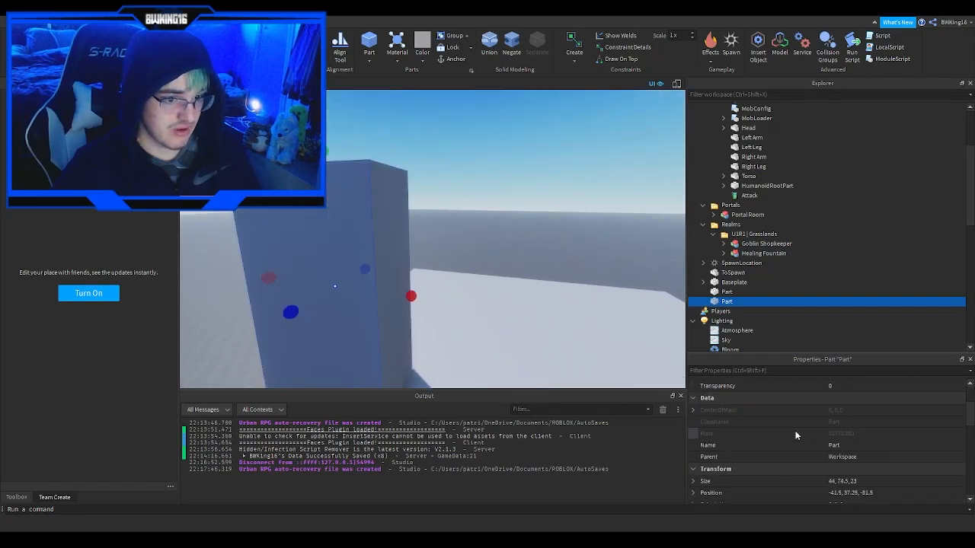
right_drag(517, 314, 449, 245)
drag(332, 189, 333, 185)
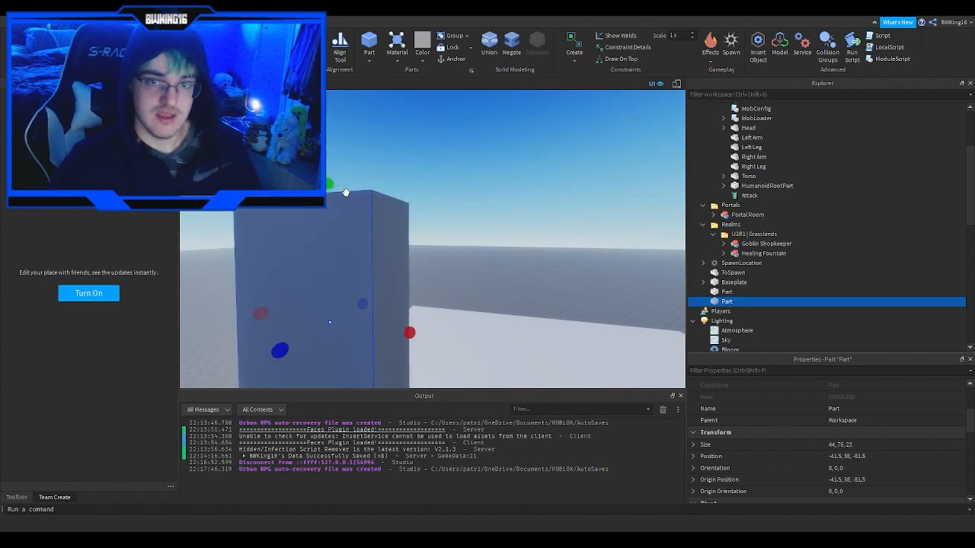
Widen the wall block along the slab's edge to 64 studs.
right_drag(346, 193, 346, 196)
key(w)
key(w)
right_drag(497, 223, 497, 223)
key(w)
key(s)
key(f)
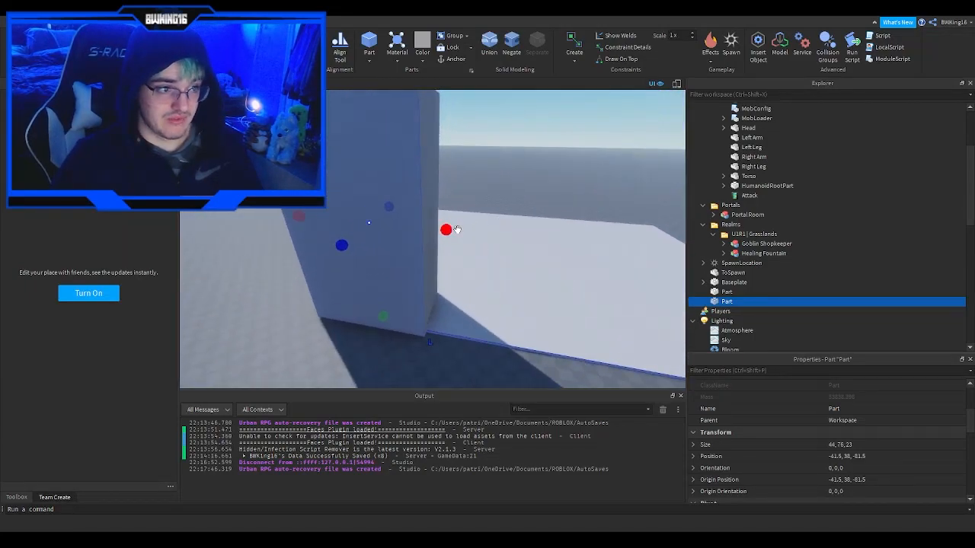
drag(458, 230, 454, 230)
drag(514, 237, 515, 236)
right_drag(522, 233, 522, 233)
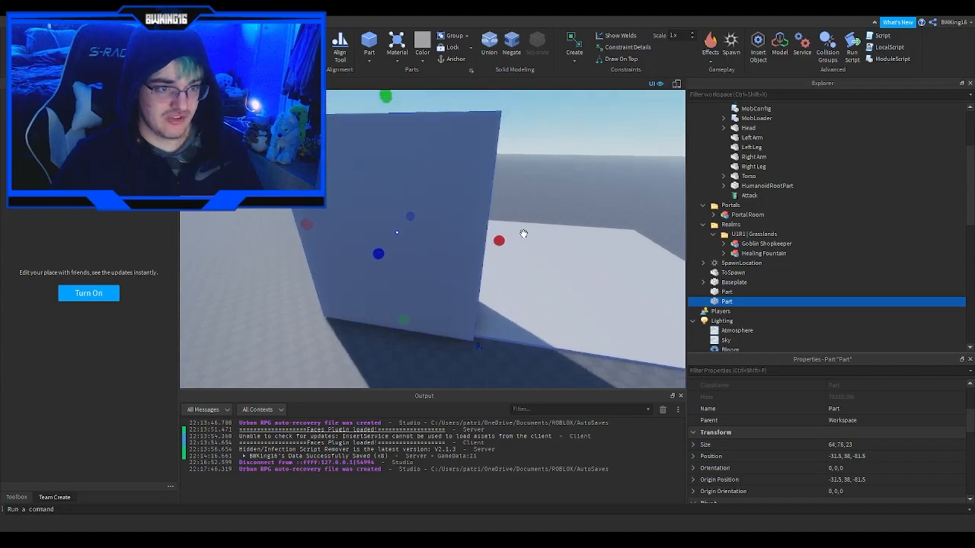
Duplicate the wall block and place the copy beside the original, slightly offset in depth and height.
scroll(525, 235, down, 2)
key(ctrl+d)
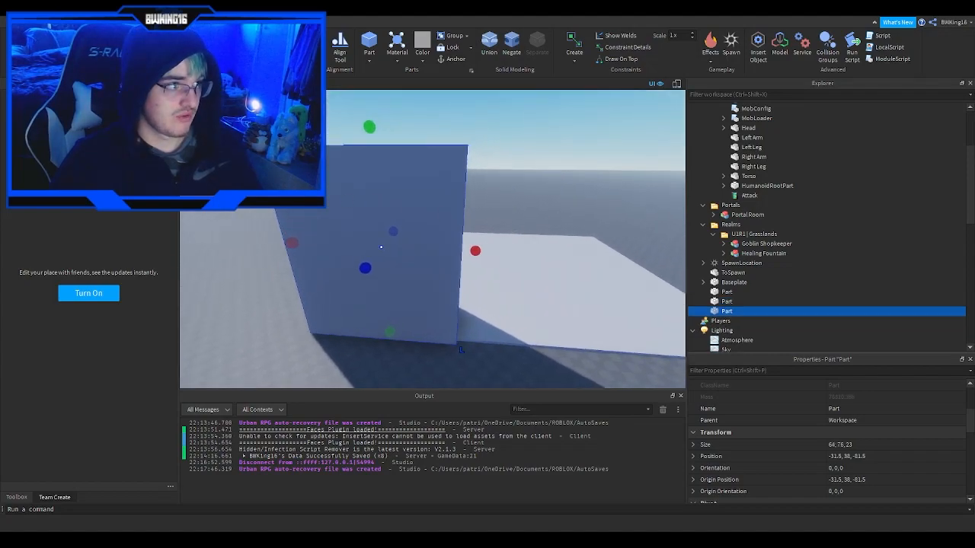
right_drag(382, 219, 438, 224)
drag(396, 254, 380, 261)
drag(468, 267, 438, 266)
key(w)
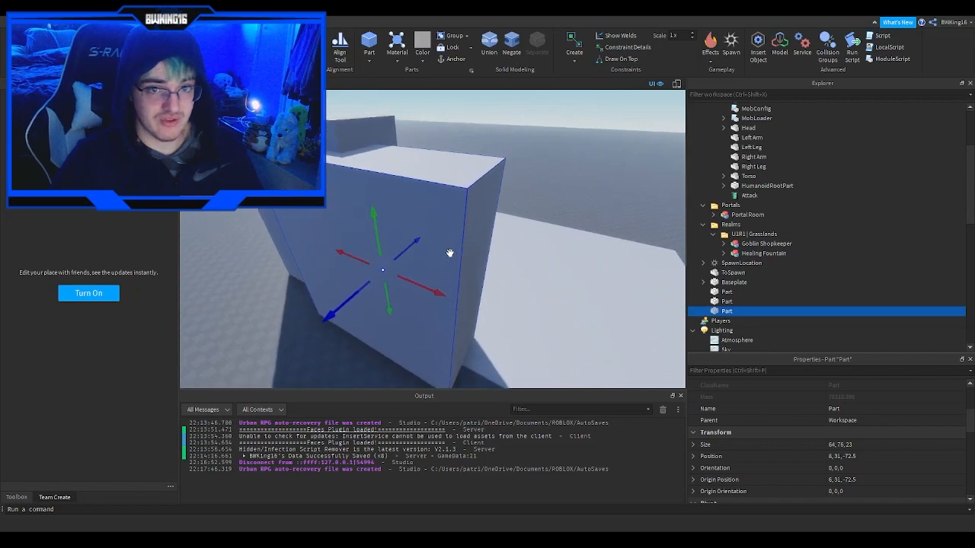
key(e)
right_drag(450, 253, 450, 251)
key(w)
mouse_move(498, 264)
mouse_down()
mouse_move(502, 256)
mouse_move(505, 274)
mouse_up()
key(s)
key(a)
right_drag(505, 274, 505, 275)
drag(447, 254, 448, 258)
right_drag(544, 231, 544, 233)
Duplicate both wall blocks and move the copies along the slab's edge to form a four-block wall.
key(ctrl+d)
drag(493, 258, 311, 254)
key(s)
key(a)
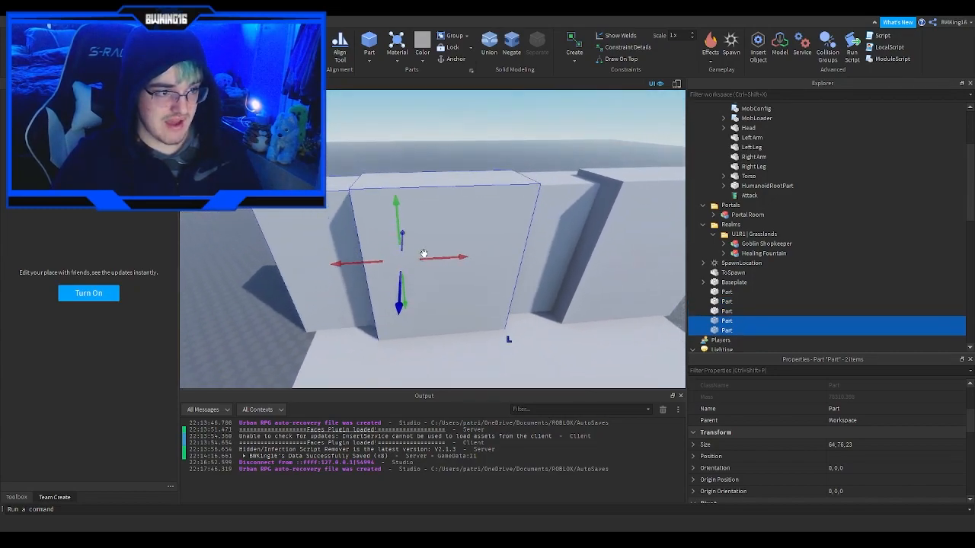
key(s)
key(d)
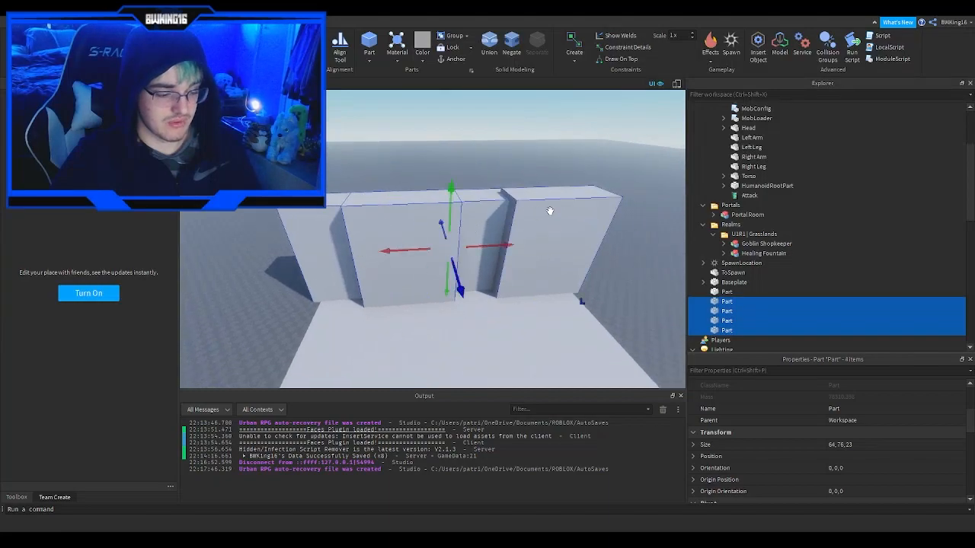
Duplicate the four wall blocks, rotate the copies 180 degrees and move them to the opposite side of the slab.
key(ctrl+d)
key(ctrl+r)
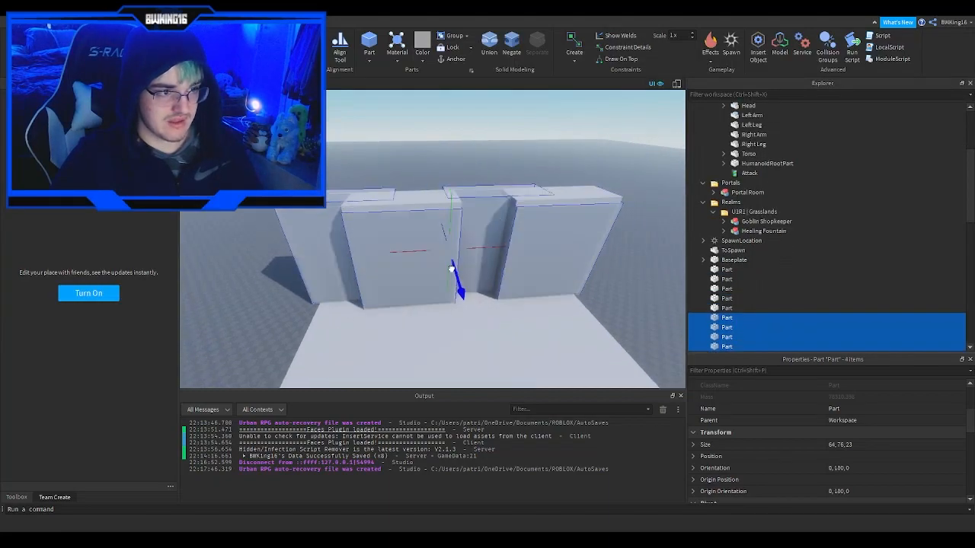
drag(450, 267, 454, 277)
right_drag(450, 268, 454, 277)
key(a)
drag(454, 276, 455, 275)
right_drag(454, 276, 455, 275)
drag(455, 275, 476, 278)
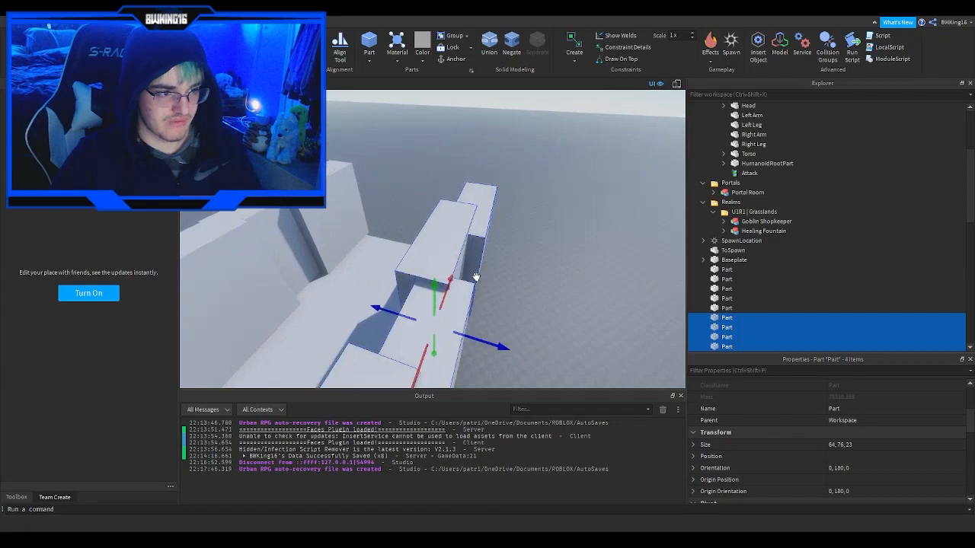
right_drag(475, 277, 474, 277)
Enlarge the floor slab to 438 by 281 studs, keeping it 1 stud thick.
click(376, 249)
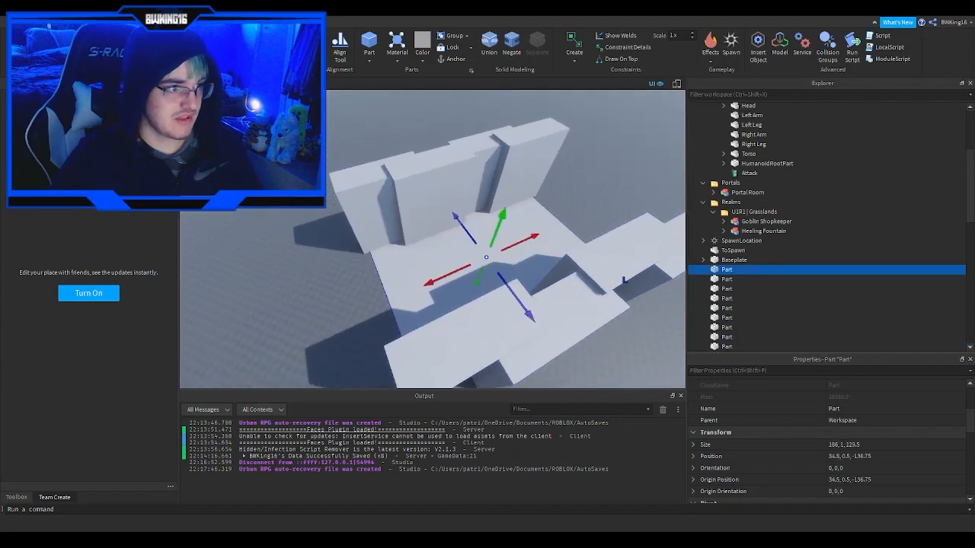
key(ctrl+3)
right_drag(385, 213, 442, 262)
drag(455, 268, 561, 253)
key(d)
drag(395, 198, 401, 149)
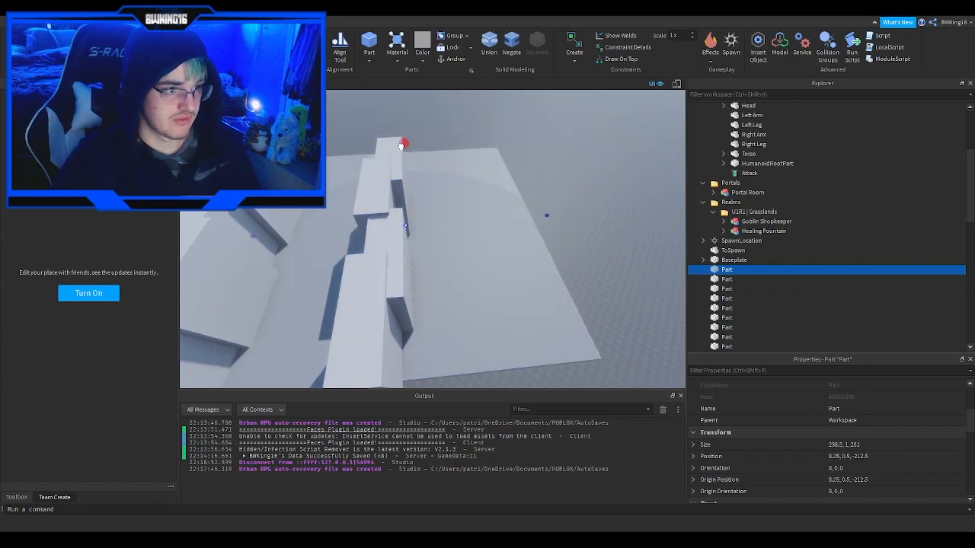
drag(396, 103, 397, 100)
right_drag(379, 231, 475, 224)
scroll(760, 274, down, 4)
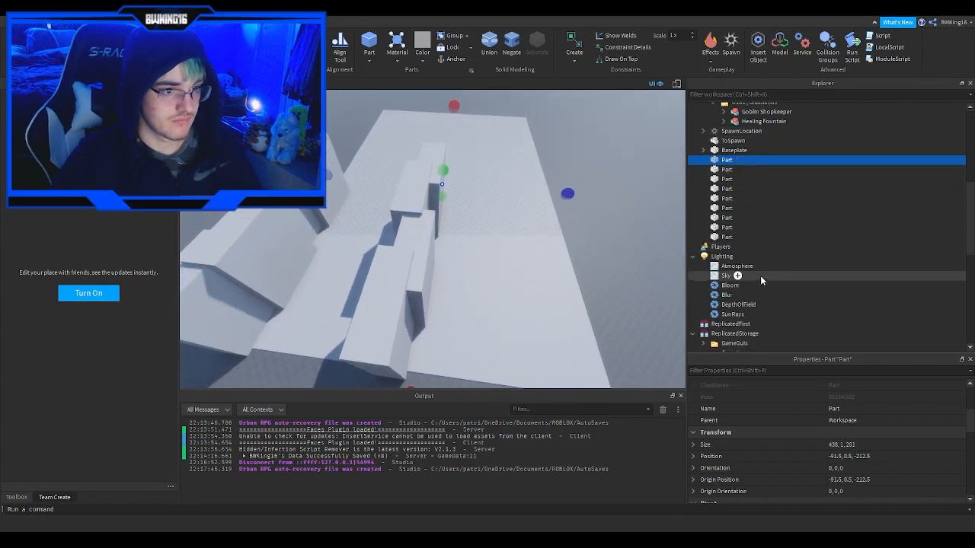
Delete the four rotated wall blocks standing in the middle of the enlarged slab.
click(401, 292)
key(Delete)
click(403, 290)
key(Delete)
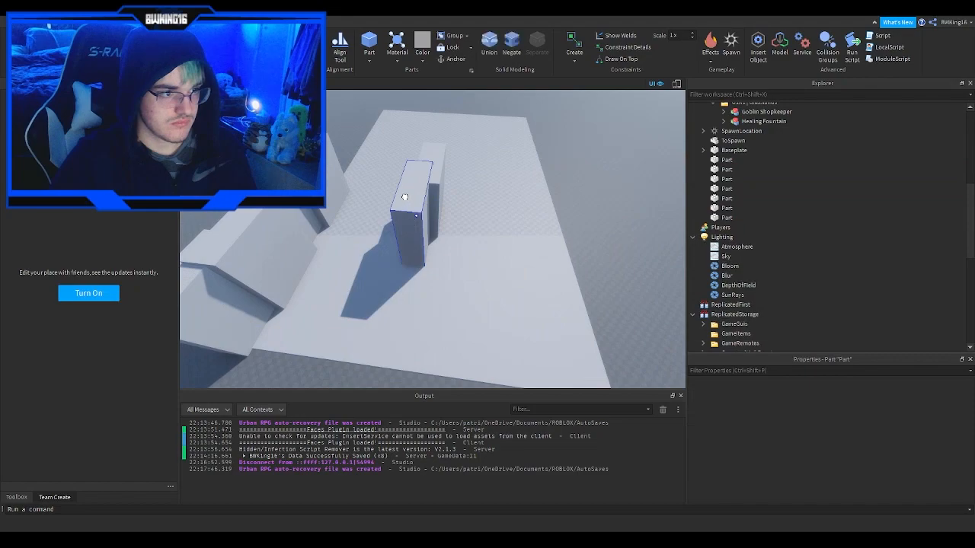
click(403, 198)
key(Delete)
click(406, 191)
key(Delete)
Delete the grid texture from the Baseplate.
right_drag(285, 238, 292, 227)
scroll(716, 199, up, 2)
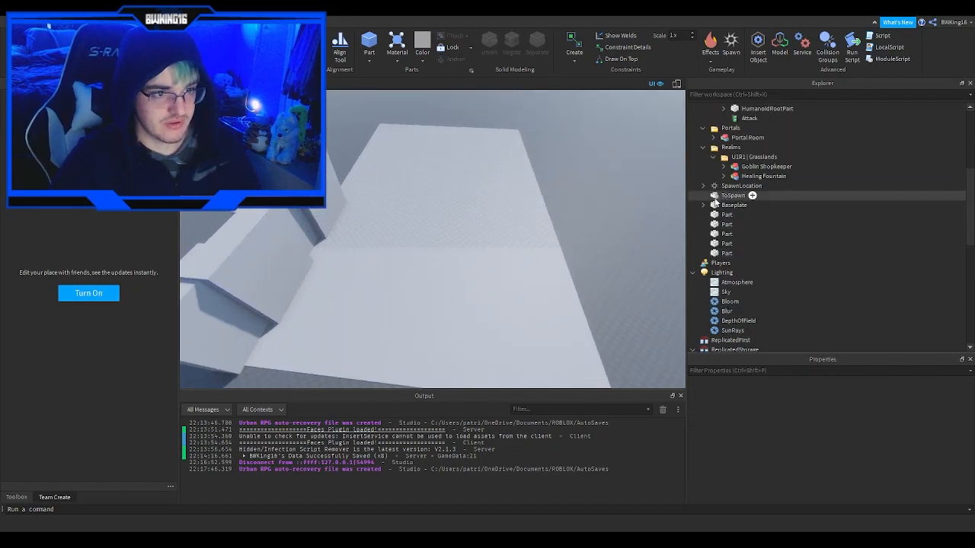
key(Delete)
right_drag(533, 221, 499, 219)
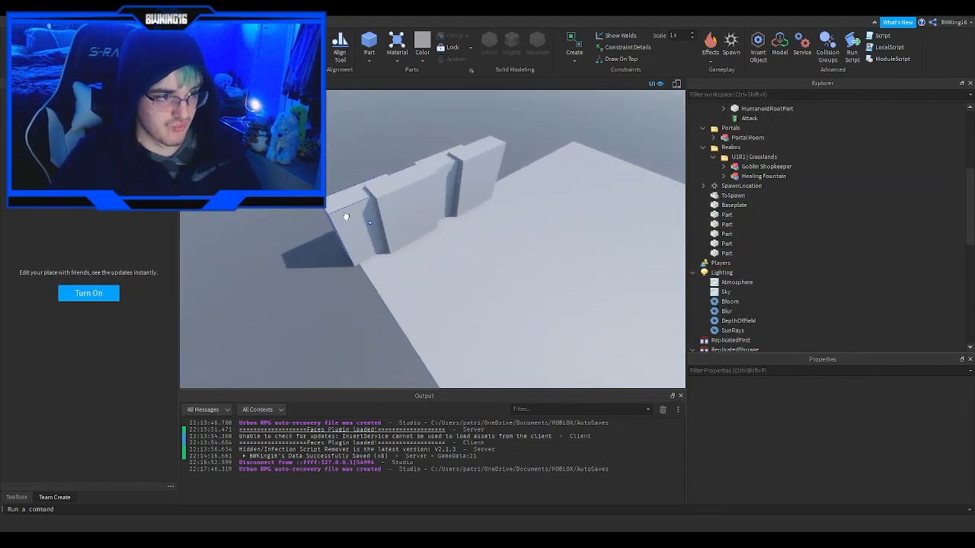
Duplicate the four remaining wall blocks and move the copies along the edge to double the wall's length.
click(346, 216)
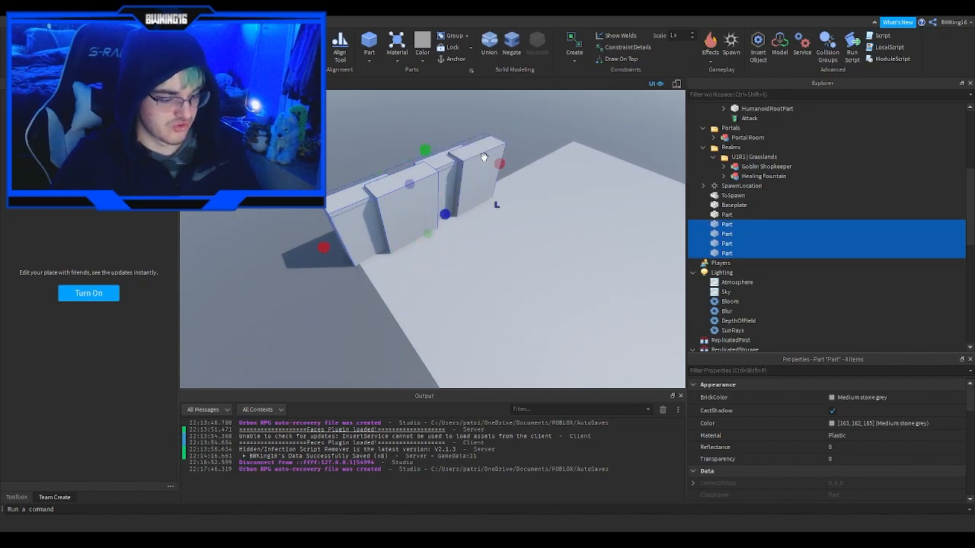
key(ctrl+d)
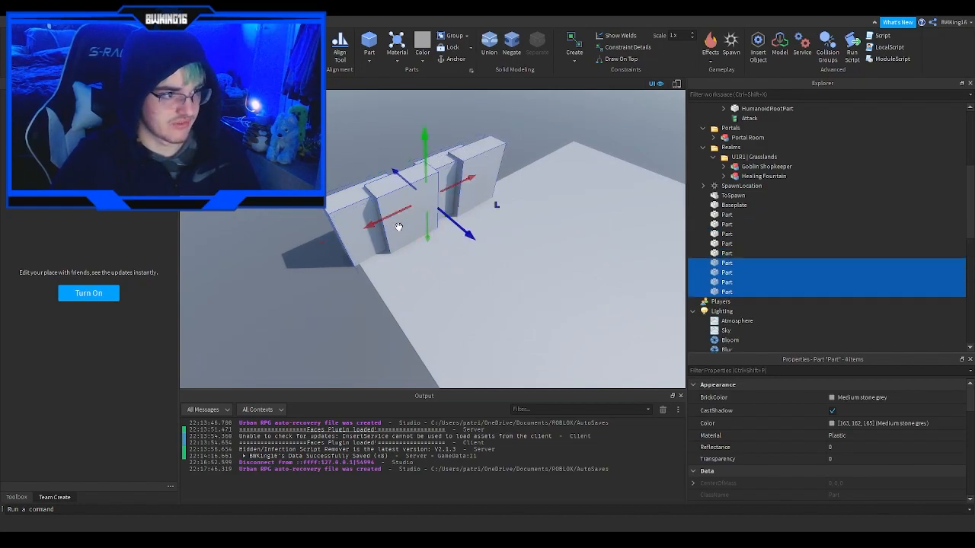
drag(385, 221, 446, 206)
Select all eight wall blocks, duplicate them and move the copies to the opposite edge of the slab.
click(773, 225)
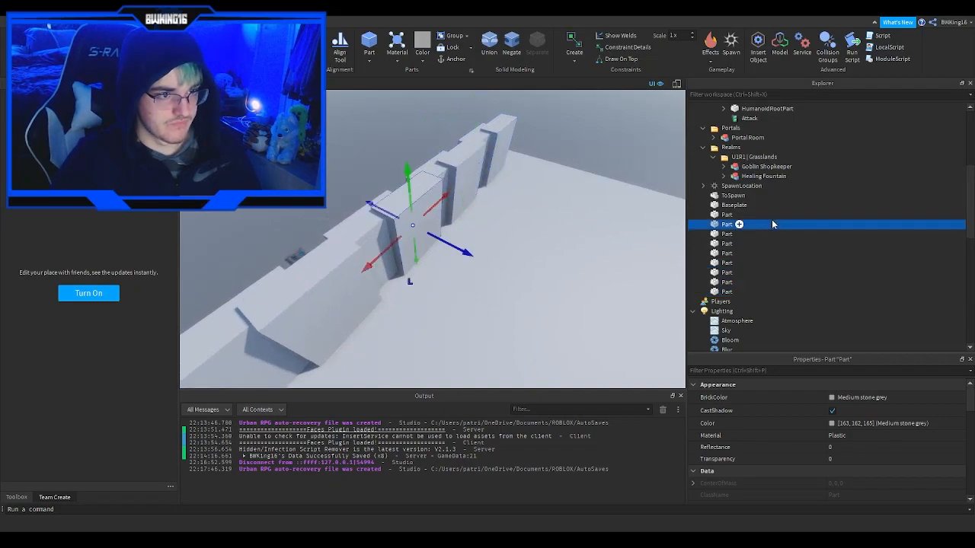
click(771, 216)
drag(771, 222, 753, 294)
right_drag(425, 224, 431, 223)
drag(431, 223, 430, 223)
key(ctrl+d)
drag(503, 231, 524, 249)
right_drag(524, 246, 525, 248)
drag(525, 248, 558, 244)
Select the eight blocks of the duplicated wall and slide them sideways along the slab's edge.
right_drag(453, 230, 487, 214)
click(411, 201)
click(402, 227)
right_drag(402, 176, 402, 176)
click(436, 142)
right_drag(432, 143, 432, 144)
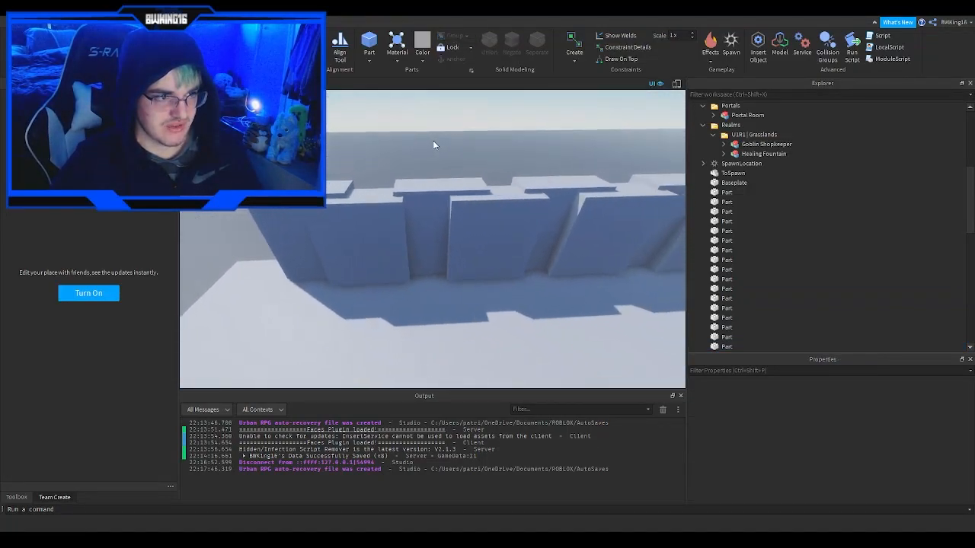
scroll(432, 144, down, 5)
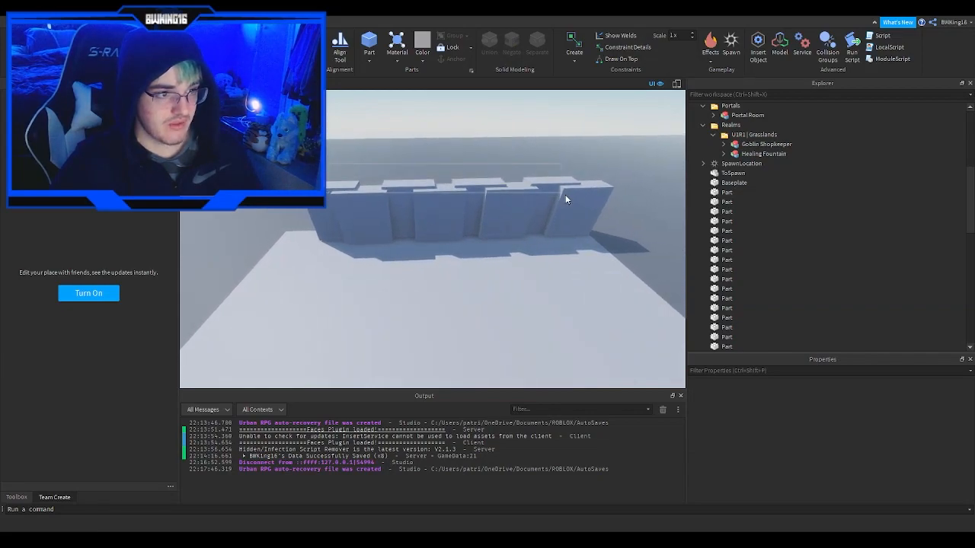
drag(620, 220, 620, 220)
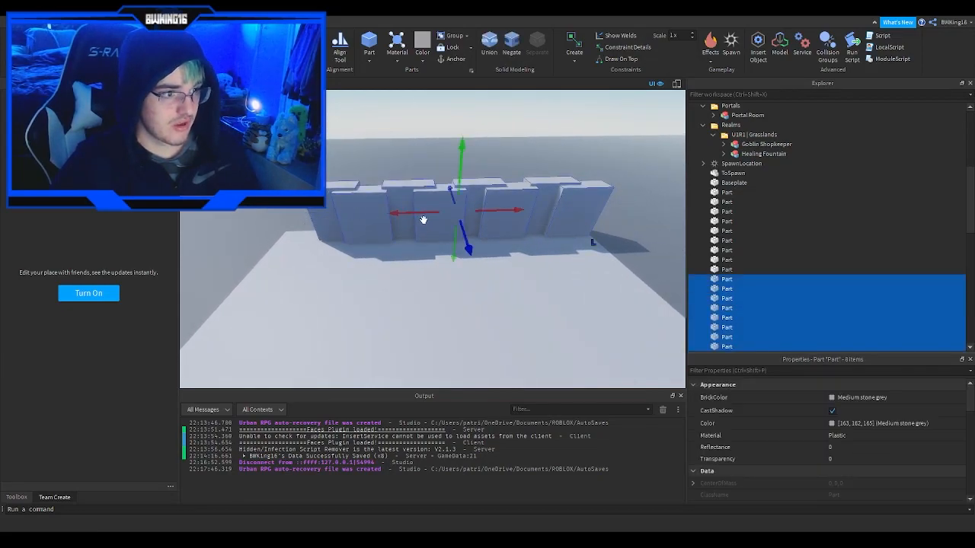
drag(418, 217, 437, 220)
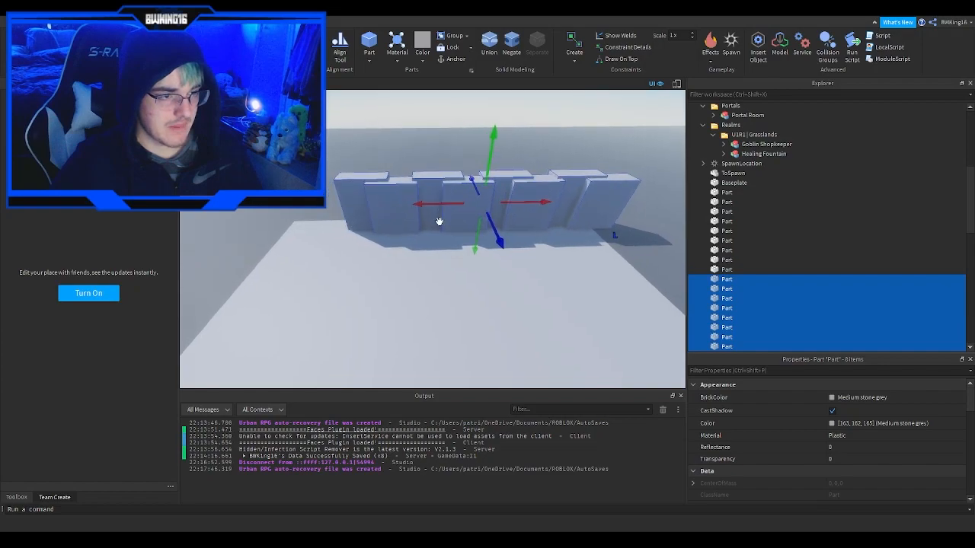
Select the eight blocks of the original wall and shift them sideways along their slab edge.
right_drag(438, 220, 438, 222)
key(s)
click(392, 249)
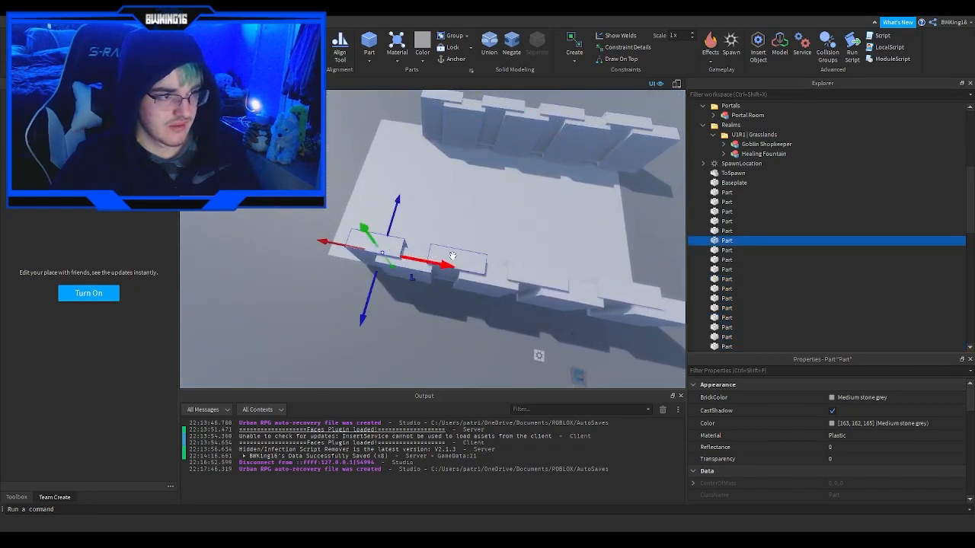
right_drag(441, 256, 567, 254)
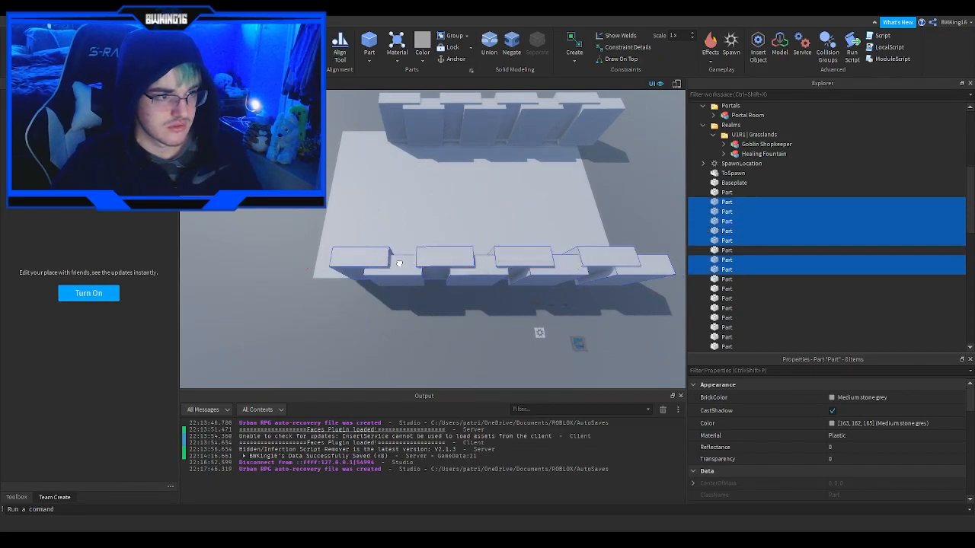
drag(445, 269, 467, 269)
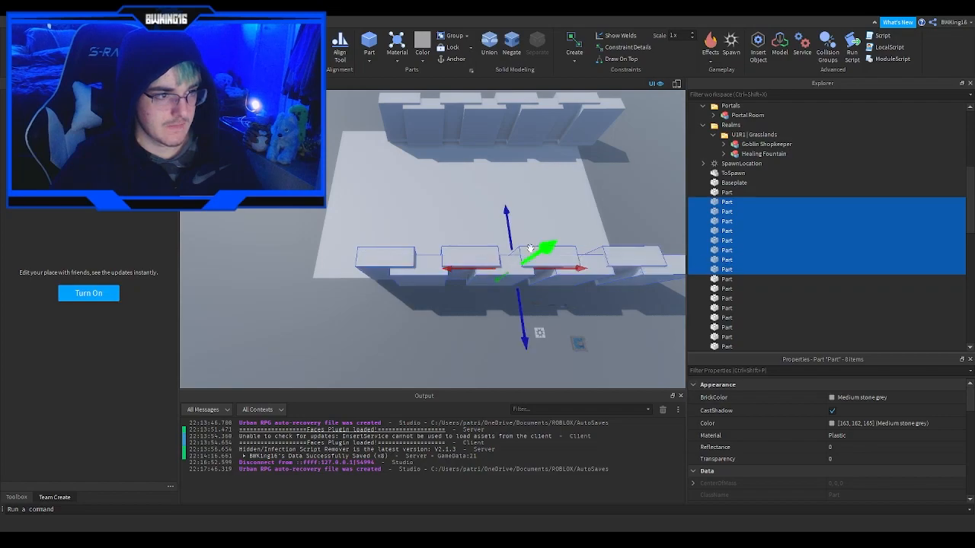
click(427, 301)
click(399, 255)
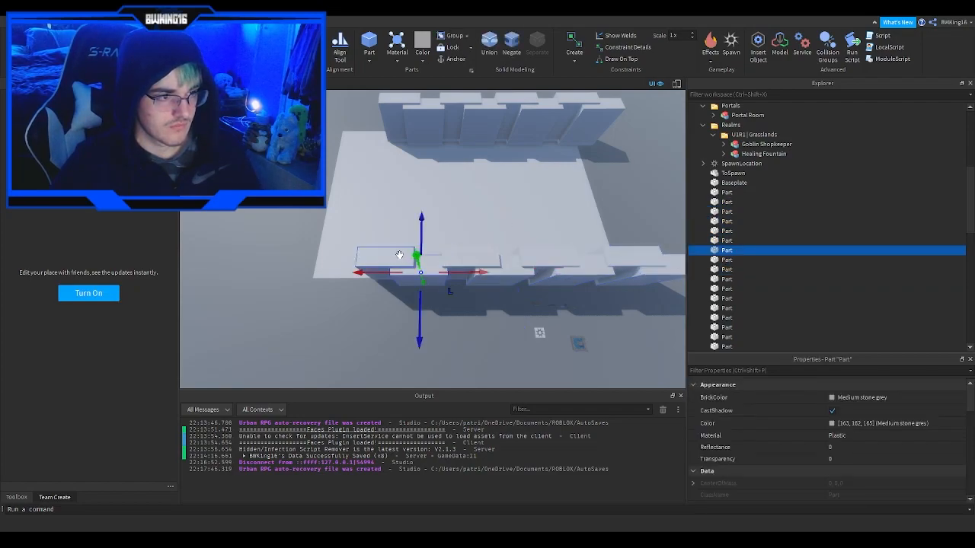
Duplicate three wall blocks, rotate the copies and move them across the open end of the slab.
key(ctrl+d)
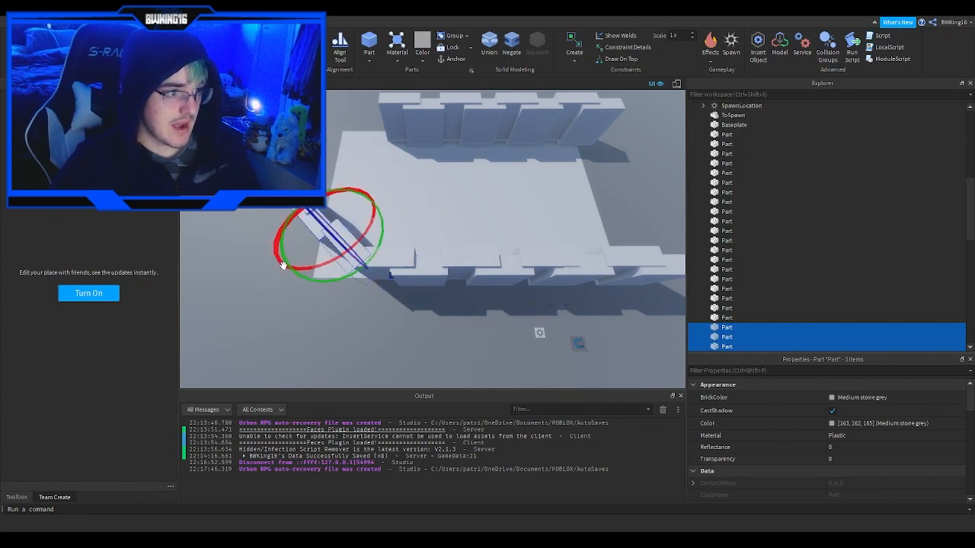
drag(288, 258, 260, 186)
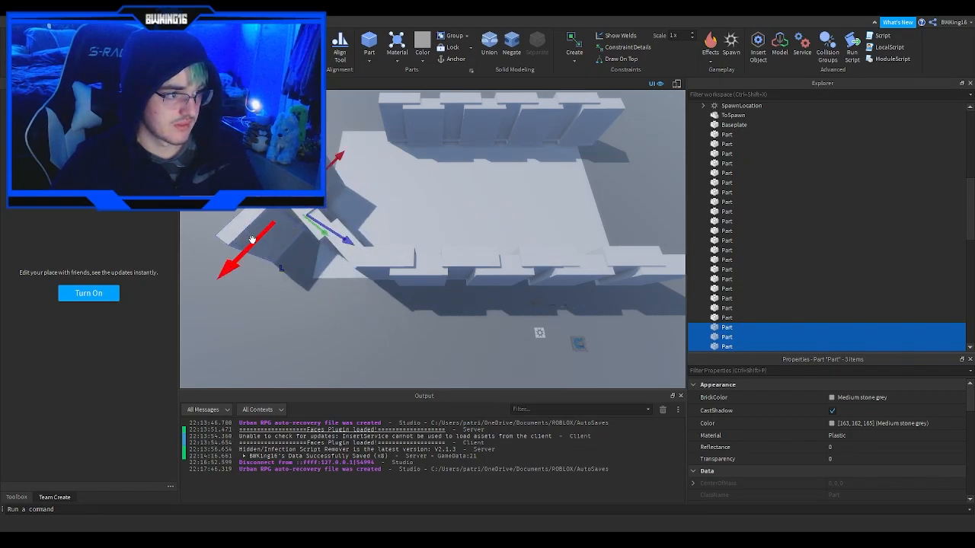
drag(252, 238, 312, 217)
right_drag(325, 209, 335, 180)
Rotate the single block at the corner of the end wall and move it to close the gap between the walls.
click(336, 169)
click(367, 162)
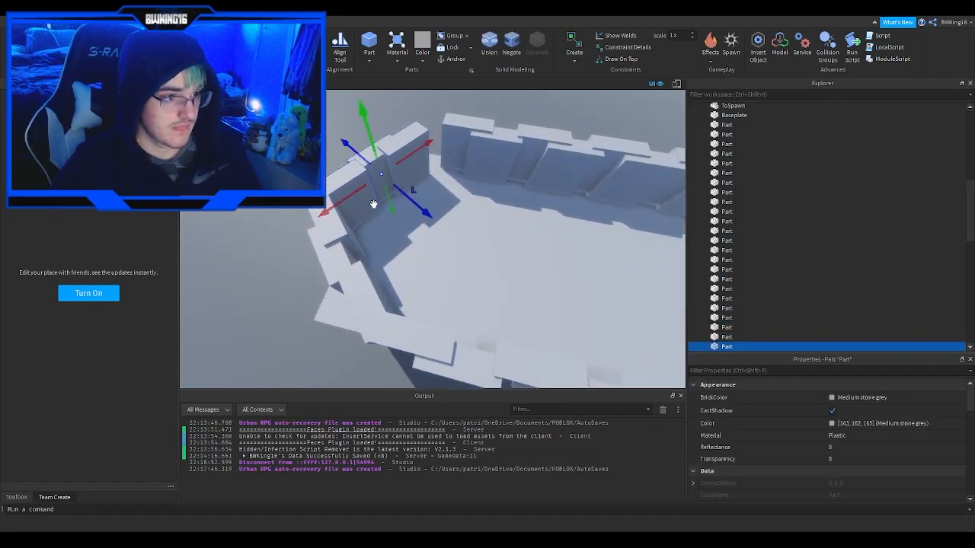
right_drag(404, 179, 410, 164)
scroll(410, 165, up, 5)
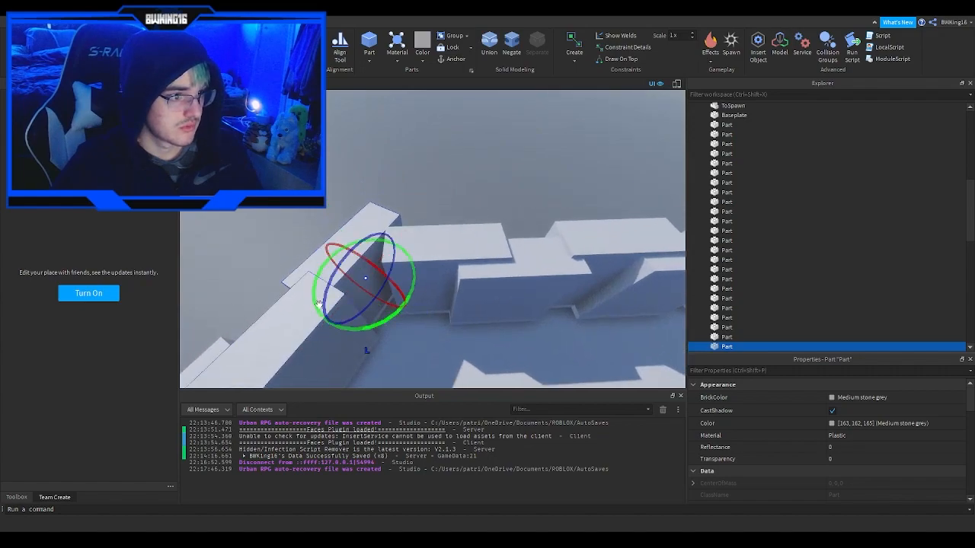
drag(354, 326, 200, 275)
drag(365, 305, 376, 340)
Close the opposite end of the slab with rotated copies of three side-wall blocks and delete the surplus block outside the corner.
click(429, 182)
right_drag(429, 181, 429, 170)
scroll(428, 168, up, 5)
scroll(429, 170, down, 4)
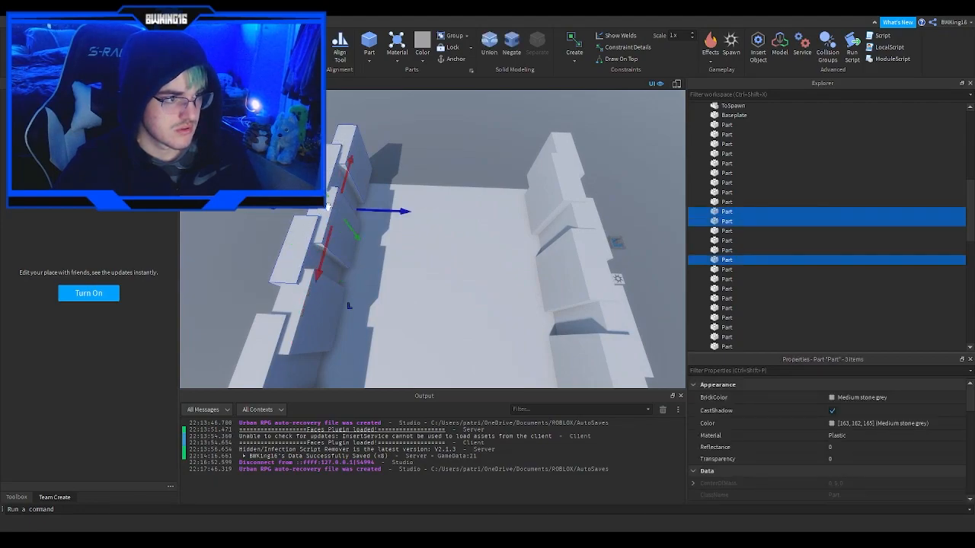
key(ctrl+d)
drag(362, 219, 418, 203)
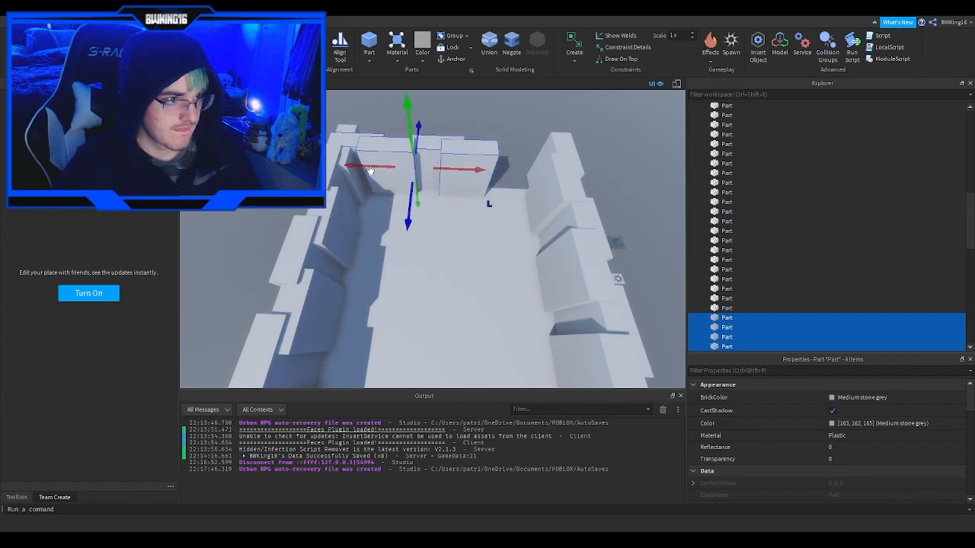
drag(371, 169, 478, 122)
click(478, 123)
key(Delete)
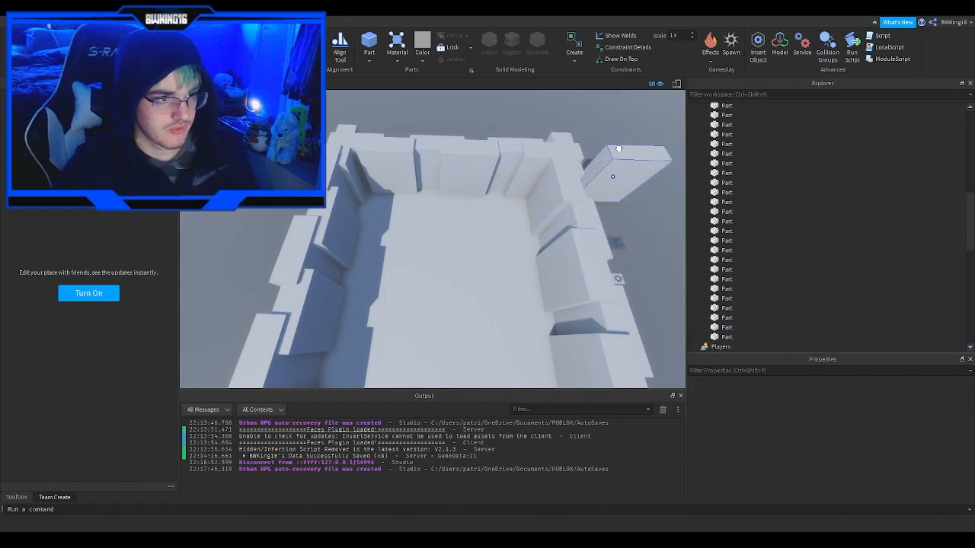
Select all 29 wall blocks and set their colour to Dark orange and their material to Slate.
right_drag(450, 247, 457, 247)
scroll(450, 246, up, 5)
click(457, 247)
scroll(712, 257, down, 1)
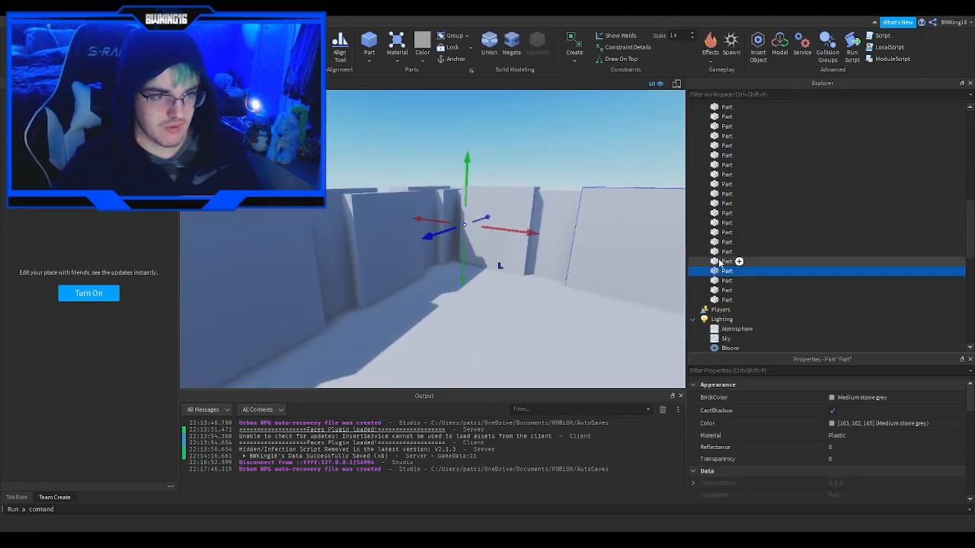
drag(765, 299, 739, 142)
key(f)
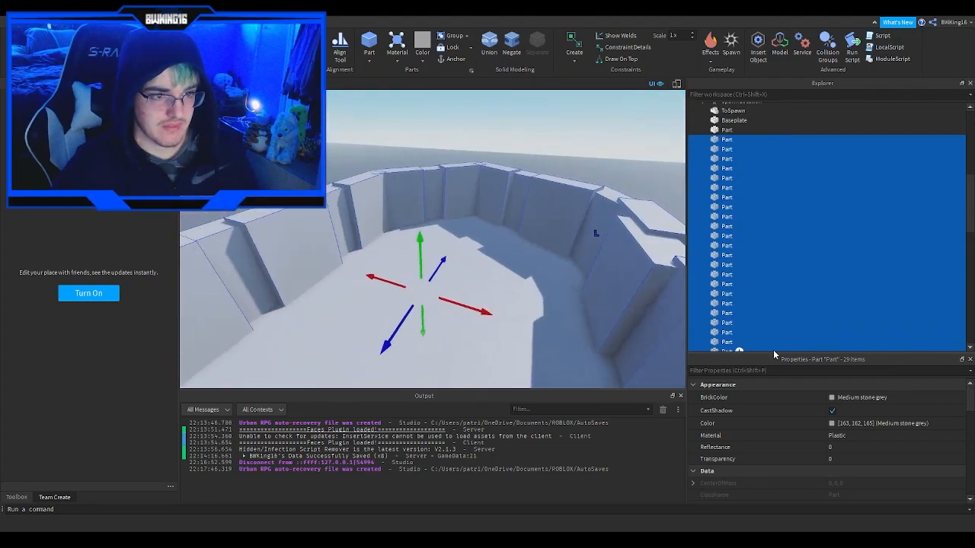
click(835, 399)
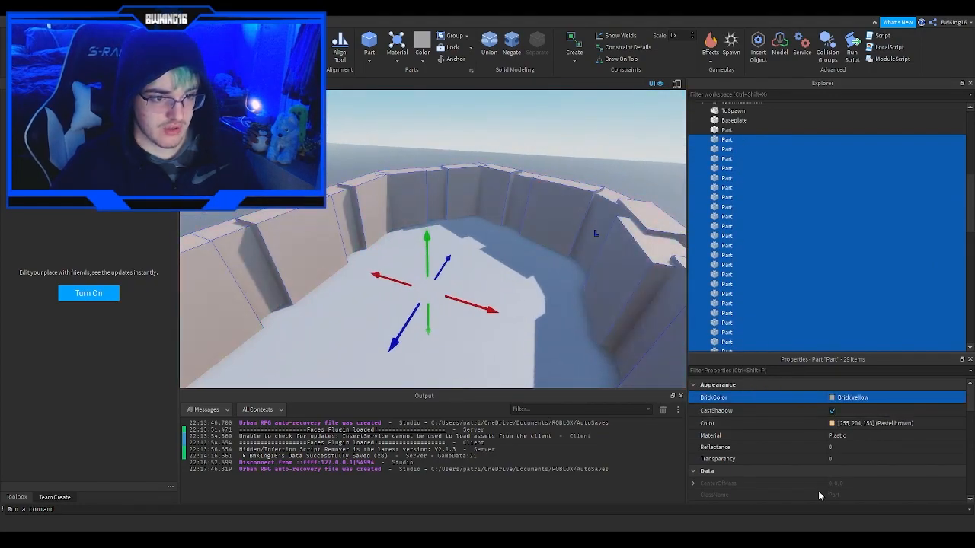
click(848, 437)
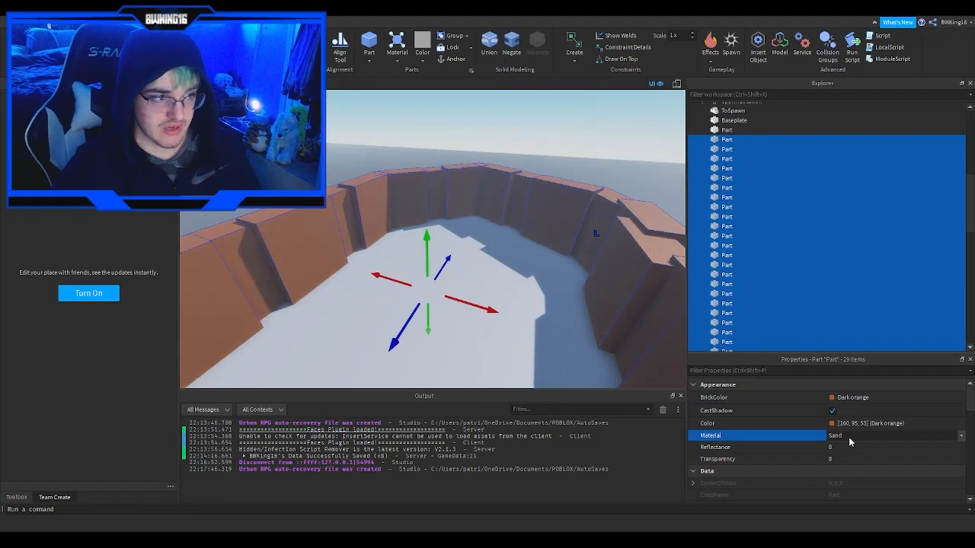
key(s)
right_drag(440, 245, 670, 243)
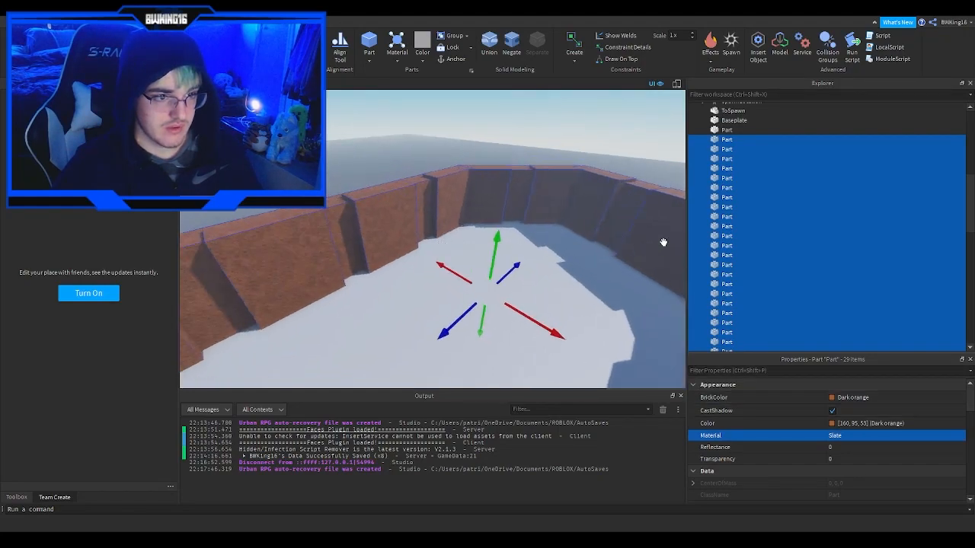
Set the floor slab's colour to Grime and its material to Grass.
click(386, 300)
click(836, 397)
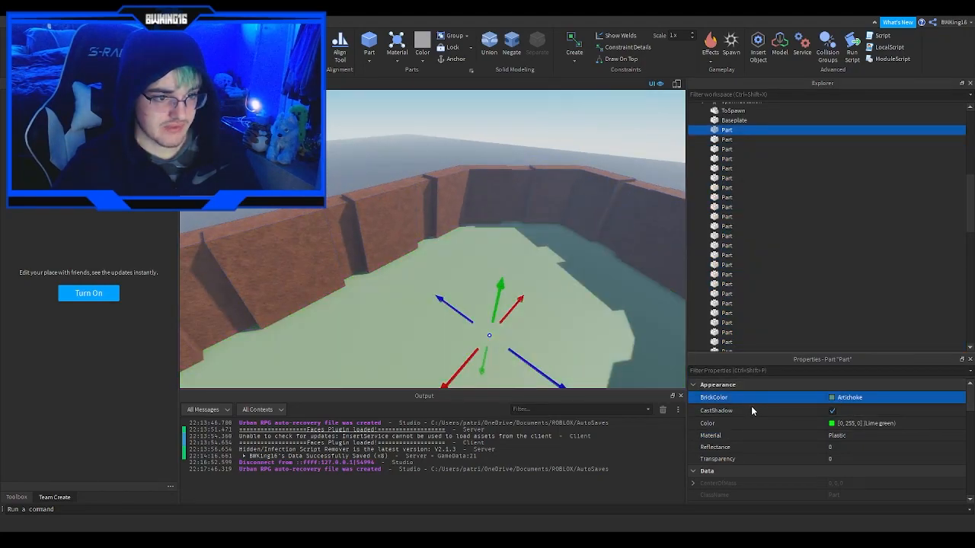
click(831, 398)
click(751, 423)
click(840, 398)
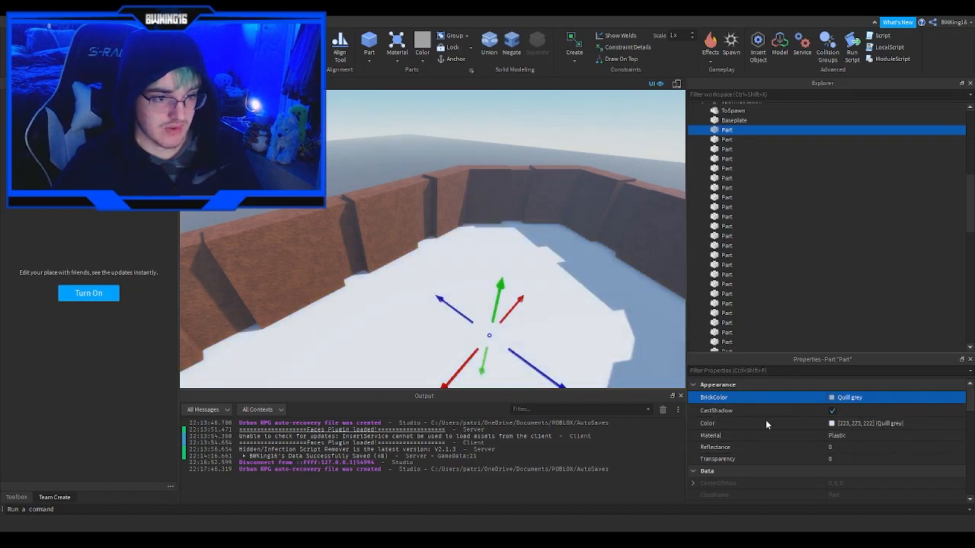
click(836, 398)
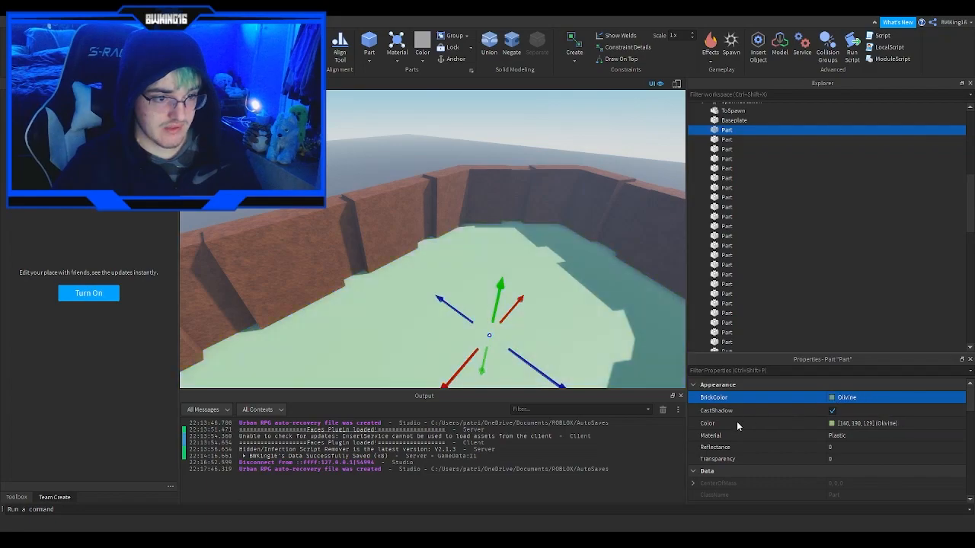
click(757, 418)
click(836, 399)
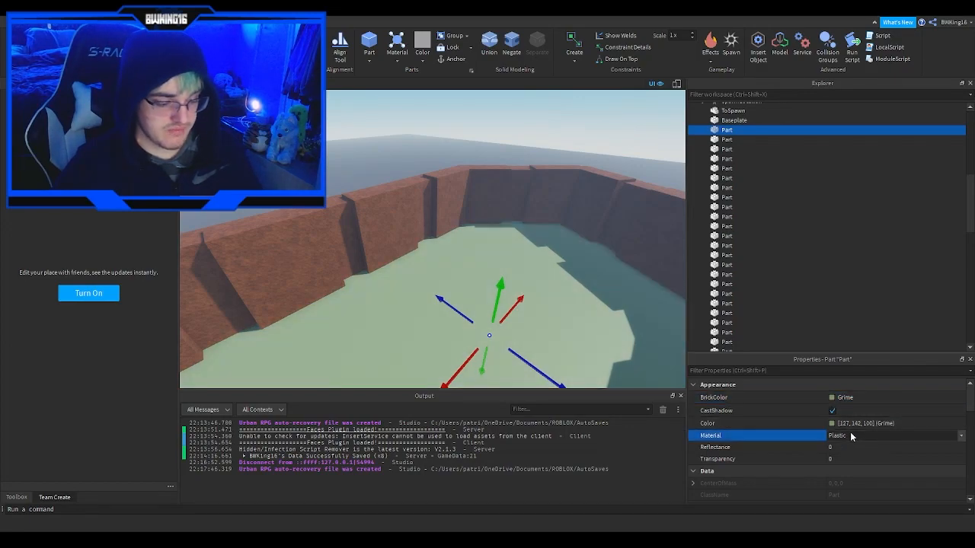
key(ctrl+z)
key(ctrl+z)
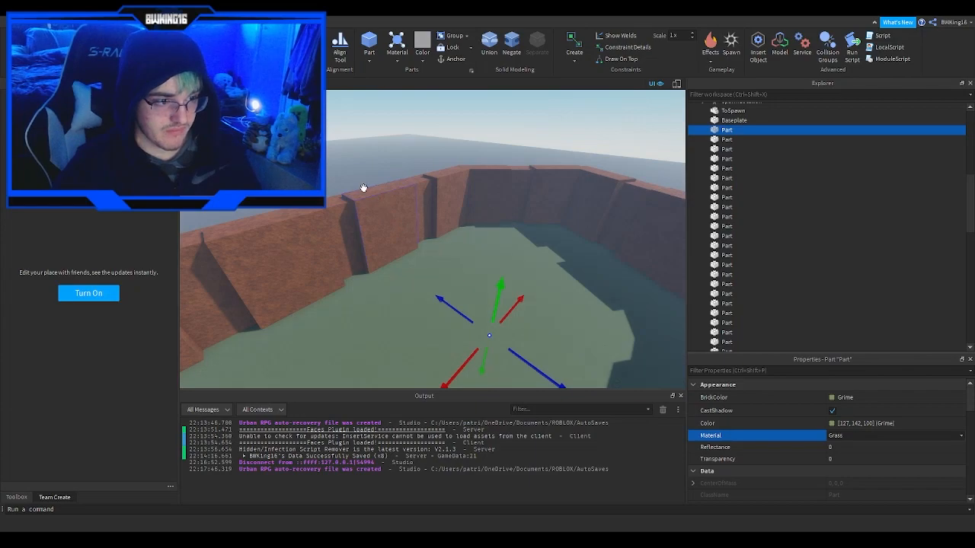
Select the floor slab and all wall blocks and anchor them.
click(345, 172)
right_drag(344, 172, 344, 171)
key(w)
click(721, 131)
scroll(719, 199, down, 5)
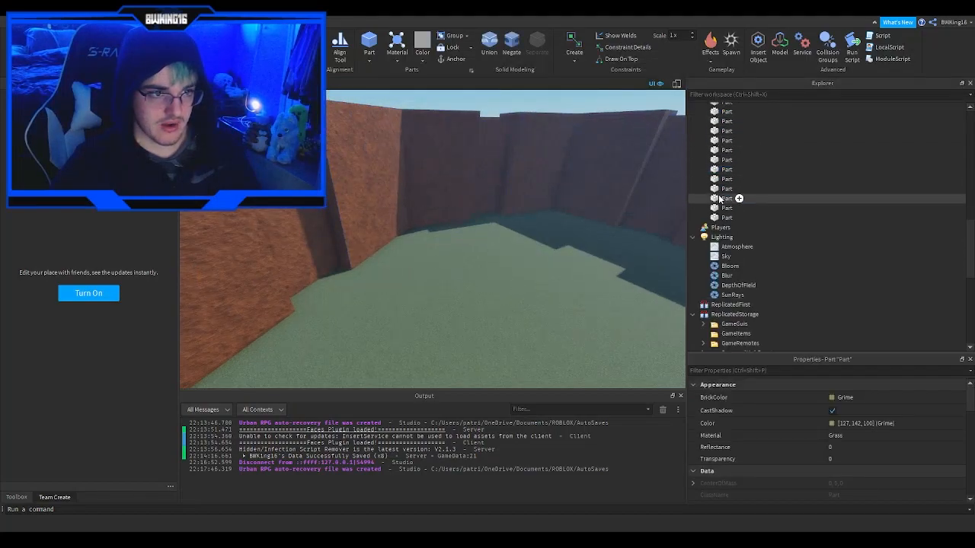
shift+click(724, 218)
scroll(838, 423, down, 5)
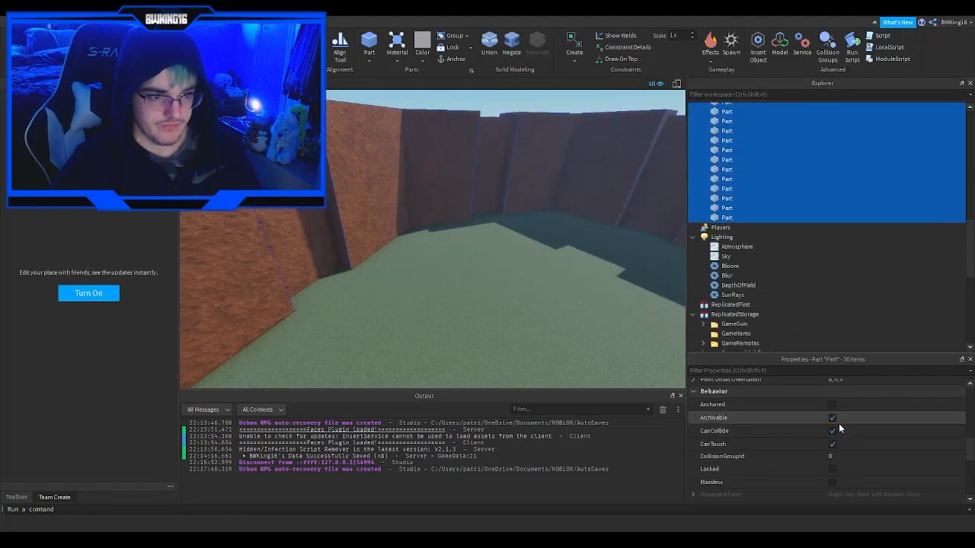
click(832, 405)
Move the anchored floor and wall parts into the U1R1 | Grasslands folder under Realms.
right_drag(512, 249, 512, 249)
scroll(750, 218, up, 10)
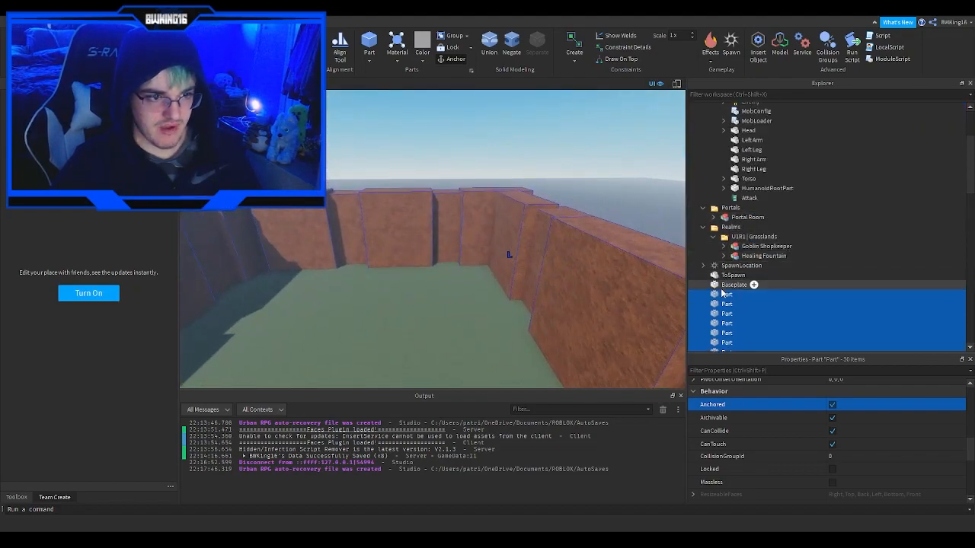
drag(721, 292, 729, 279)
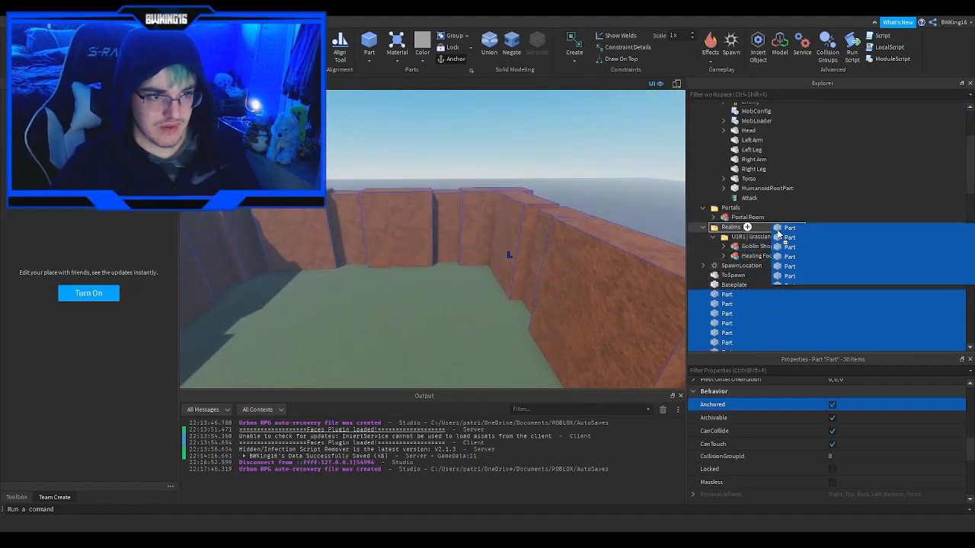
drag(776, 237, 769, 233)
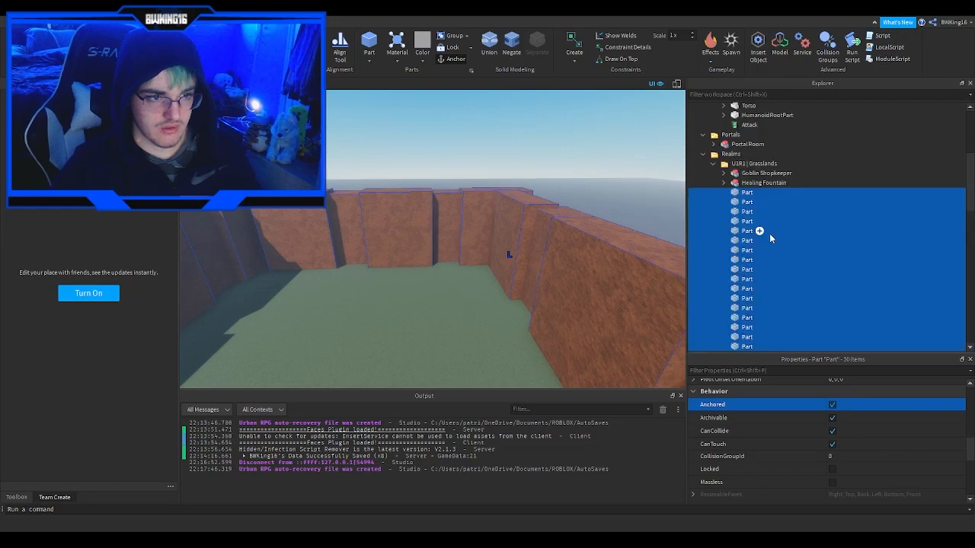
click(480, 162)
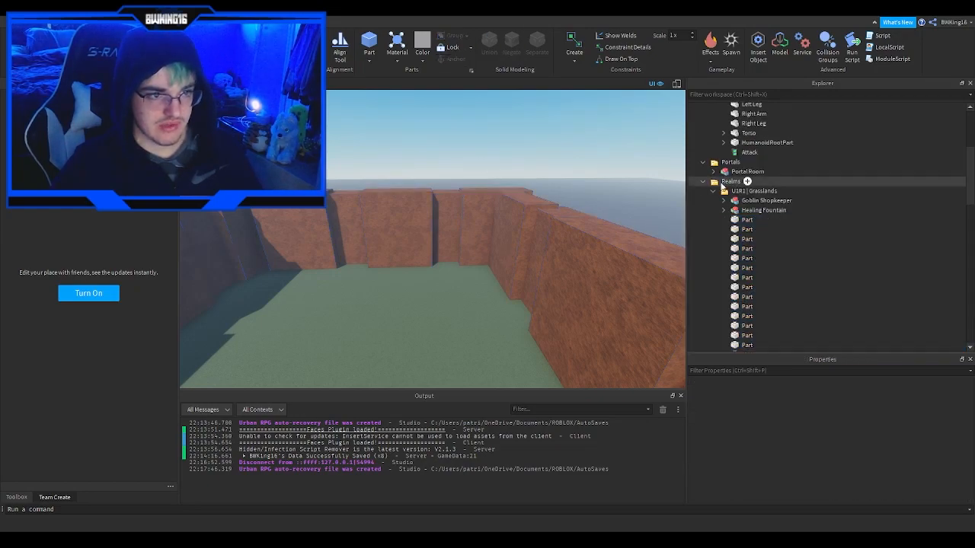
Move the Healing Fountain from the open ground outside into the walled grass area.
right_drag(457, 181, 457, 181)
key(w)
key(w)
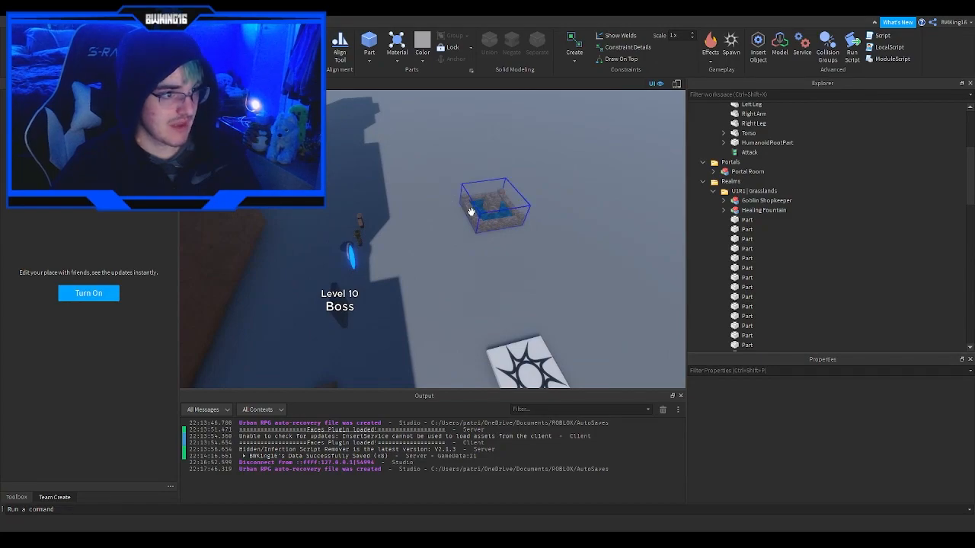
click(469, 211)
key(f)
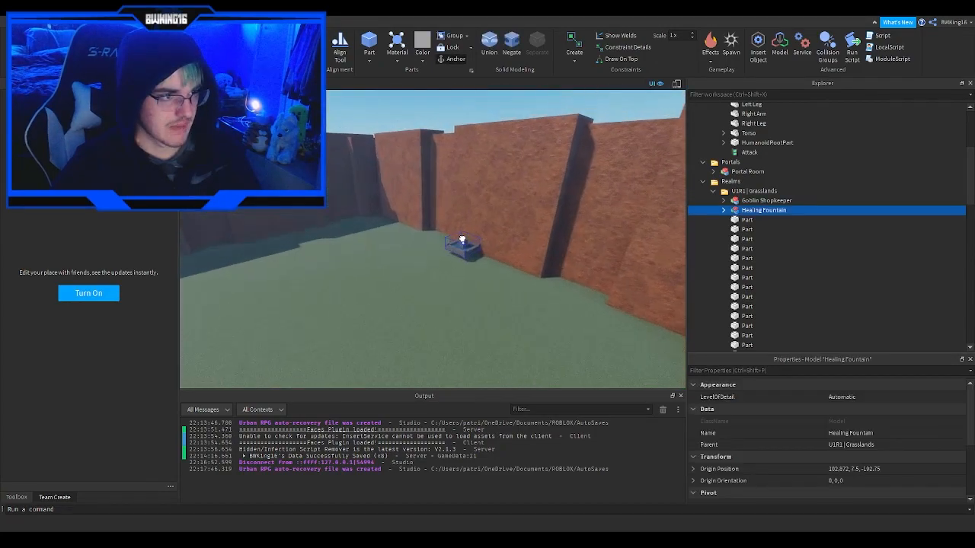
drag(462, 239, 461, 240)
right_drag(462, 240, 461, 239)
drag(462, 239, 462, 239)
right_drag(462, 239, 461, 238)
drag(461, 238, 462, 237)
right_drag(461, 238, 462, 238)
drag(334, 184, 332, 180)
right_drag(333, 184, 467, 274)
Move the Goblin Shopkeeper into the walled area and place it against the inner side of the wall.
key(w)
drag(576, 275, 575, 278)
right_drag(574, 277, 574, 278)
key(w)
drag(575, 278, 577, 278)
right_drag(575, 277, 576, 277)
drag(577, 278, 576, 278)
right_drag(576, 278, 576, 278)
drag(577, 278, 576, 278)
right_drag(576, 278, 576, 278)
drag(577, 278, 574, 276)
right_drag(577, 278, 574, 276)
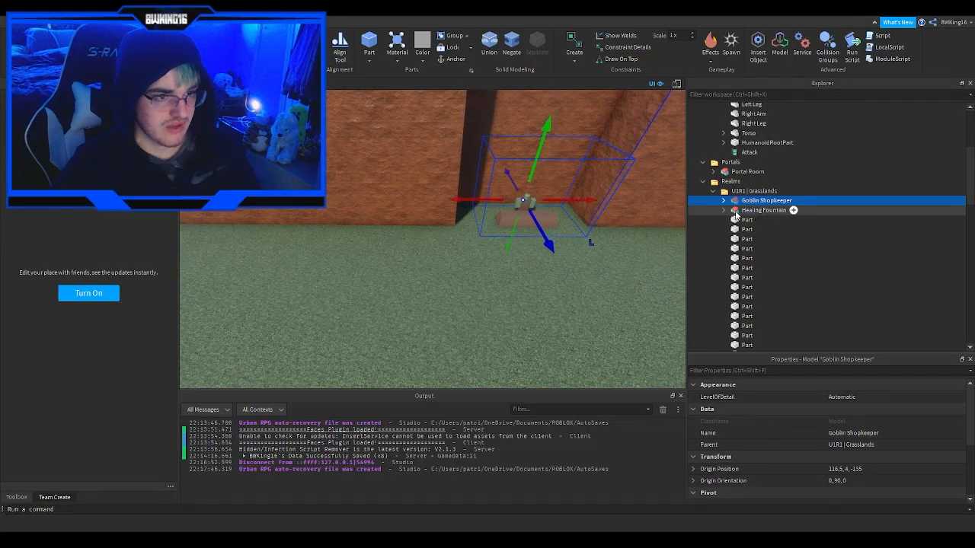
Move the Bronze armor stand from outside the walls onto the grass near the Healing Fountain.
click(736, 213)
key(f)
right_drag(521, 226, 521, 225)
key(w)
right_drag(466, 190, 466, 190)
key(w)
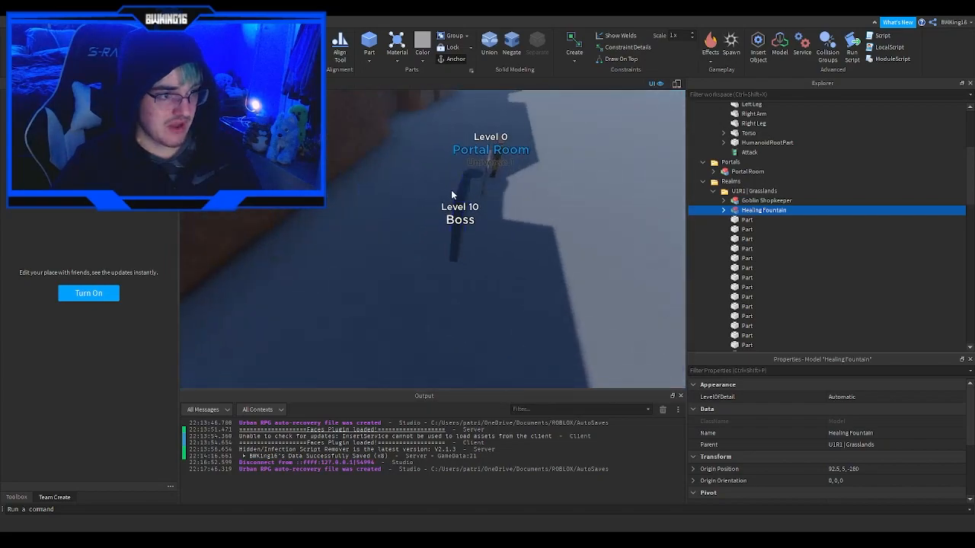
key(e)
drag(499, 212, 520, 241)
right_drag(520, 242, 520, 242)
drag(520, 242, 550, 237)
right_drag(505, 233, 505, 233)
key(w)
drag(493, 284, 411, 262)
right_drag(411, 261, 410, 261)
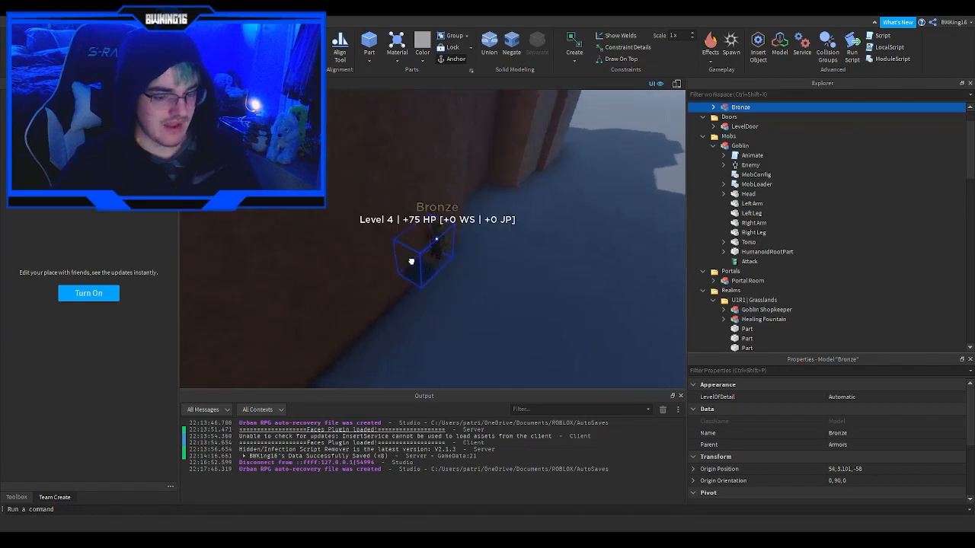
drag(411, 261, 410, 261)
right_drag(411, 261, 410, 262)
key(w)
drag(411, 261, 411, 261)
right_drag(410, 261, 410, 261)
key(w)
drag(411, 262, 411, 261)
right_drag(411, 261, 411, 261)
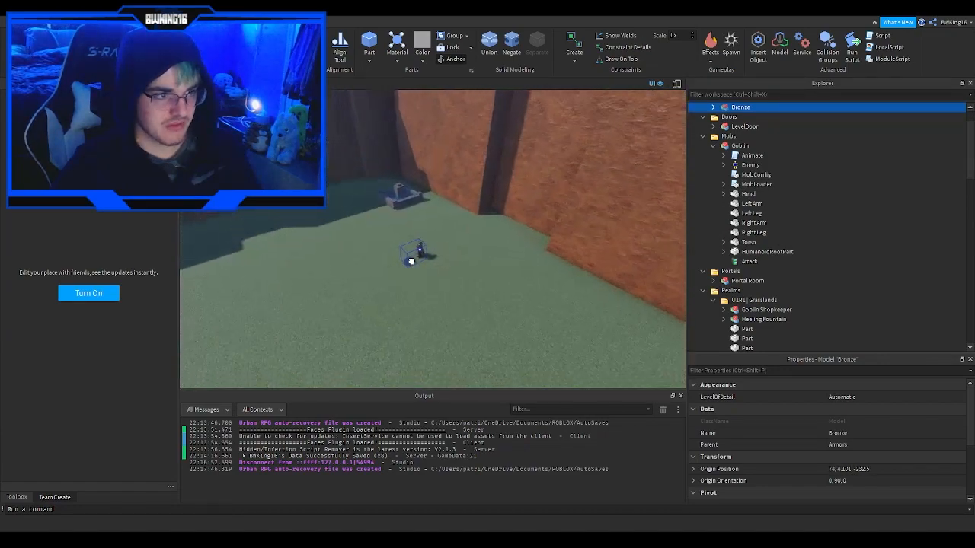
drag(412, 261, 411, 261)
right_drag(411, 261, 411, 261)
drag(412, 261, 417, 190)
key(w)
right_drag(417, 189, 417, 190)
Shift the Healing Fountain slightly along the wall inside the walled area.
mouse_move(417, 190)
mouse_down()
mouse_move(404, 200)
mouse_move(431, 182)
mouse_up()
key(w)
right_drag(431, 181, 431, 181)
key(w)
key(w)
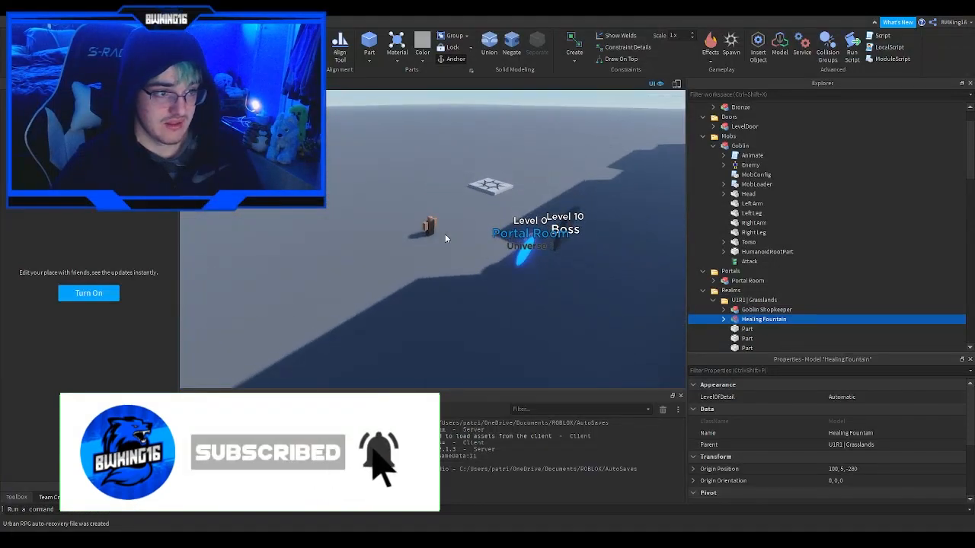
Reposition the Level 10 Boss door, carrying it along the inner wall and back out to the open ground near the spawn.
key(w)
right_drag(468, 240, 492, 241)
click(489, 230)
key(w)
drag(492, 241, 492, 241)
right_drag(492, 240, 492, 240)
drag(492, 240, 492, 241)
right_drag(492, 241, 491, 241)
drag(492, 240, 492, 241)
right_drag(491, 241, 492, 241)
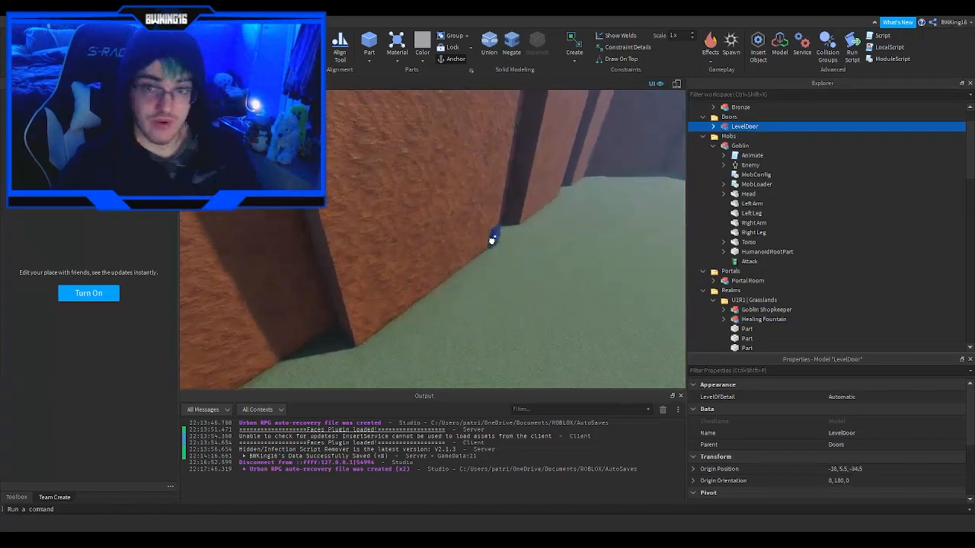
drag(492, 240, 492, 240)
right_drag(492, 241, 492, 241)
drag(491, 241, 492, 241)
right_drag(492, 240, 492, 241)
drag(492, 241, 491, 240)
right_drag(492, 241, 492, 241)
key(w)
drag(492, 241, 479, 298)
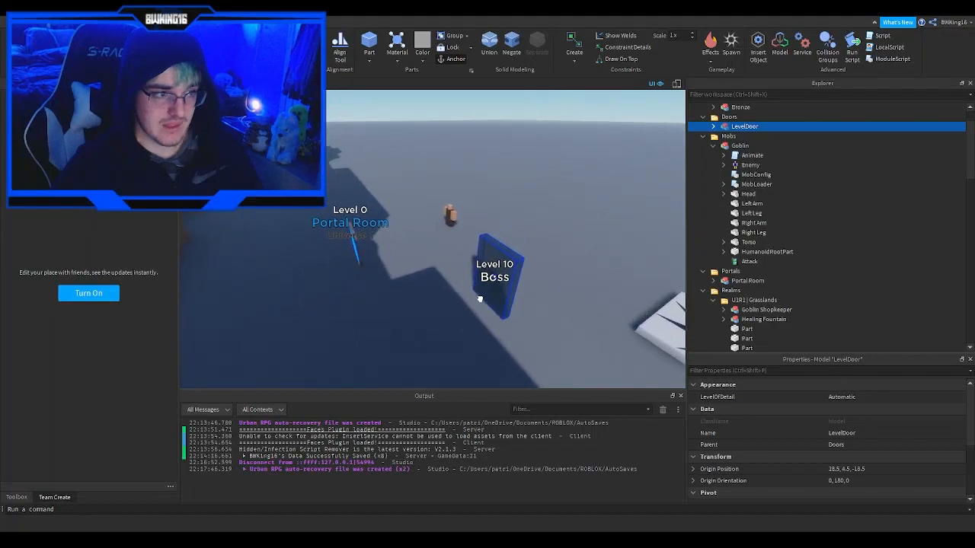
Move the Portal Room portal into the walled grass area at about 115.5, 4.9, -229.1 with a 90° Y orientation.
click(374, 274)
scroll(753, 242, down, 1)
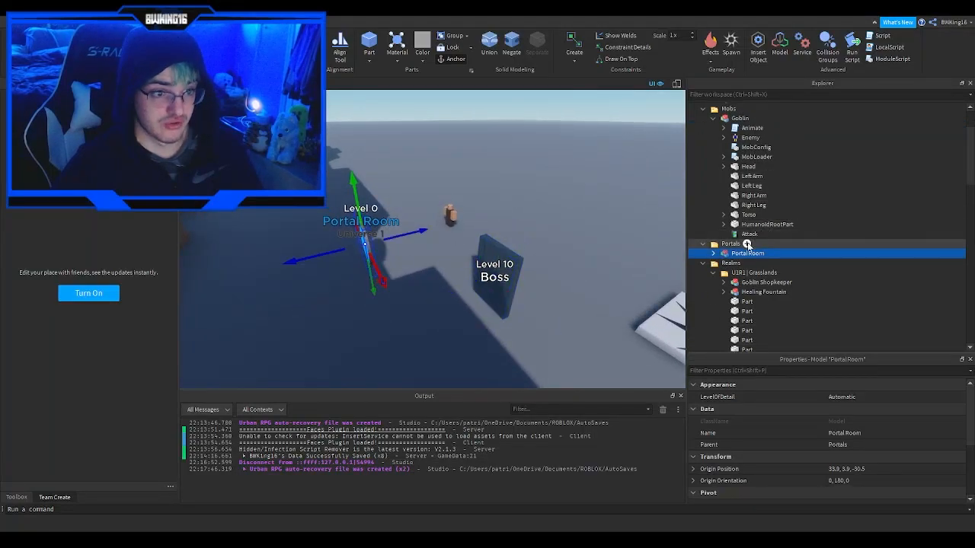
click(713, 253)
scroll(722, 262, down, 1)
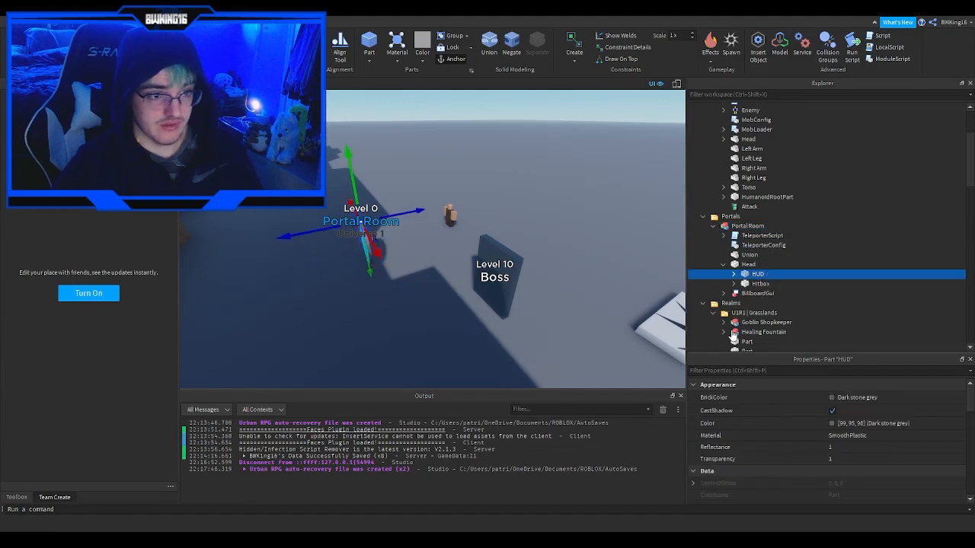
key(ctrl+shift+v)
key(ctrl+z)
drag(360, 228, 428, 241)
key(w)
right_drag(429, 242, 441, 232)
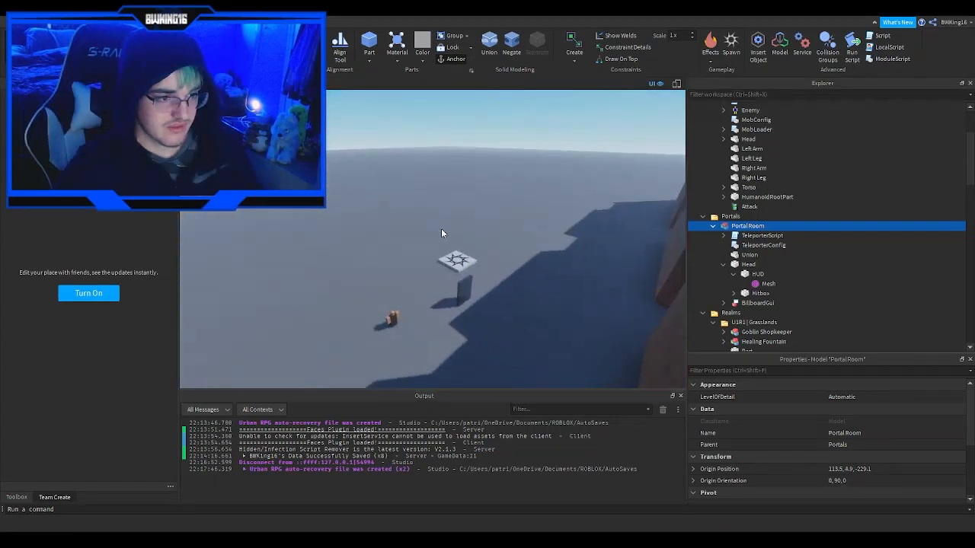
Move the SpawnLocation onto the grass beside the wall and give it the Smoky grey colour and Cobblestone material.
drag(456, 256, 493, 268)
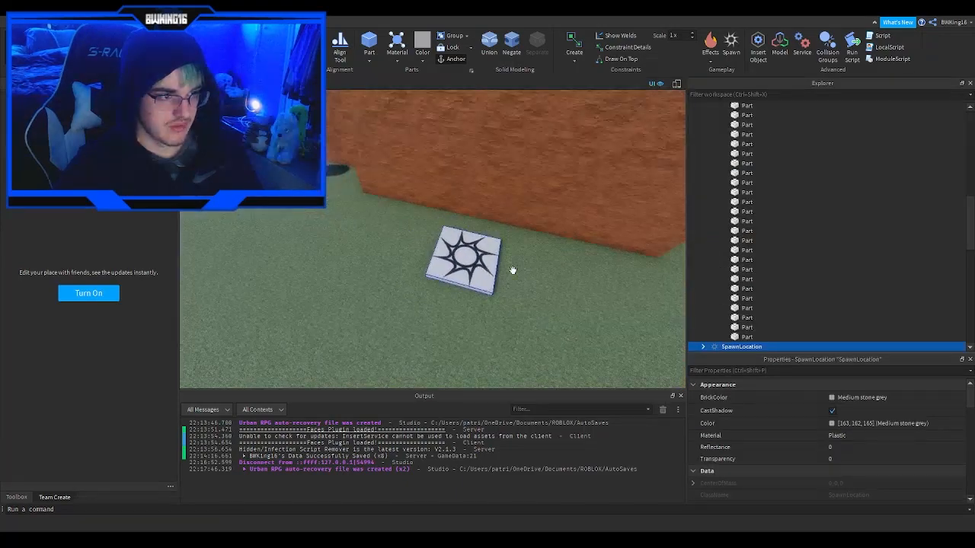
click(833, 402)
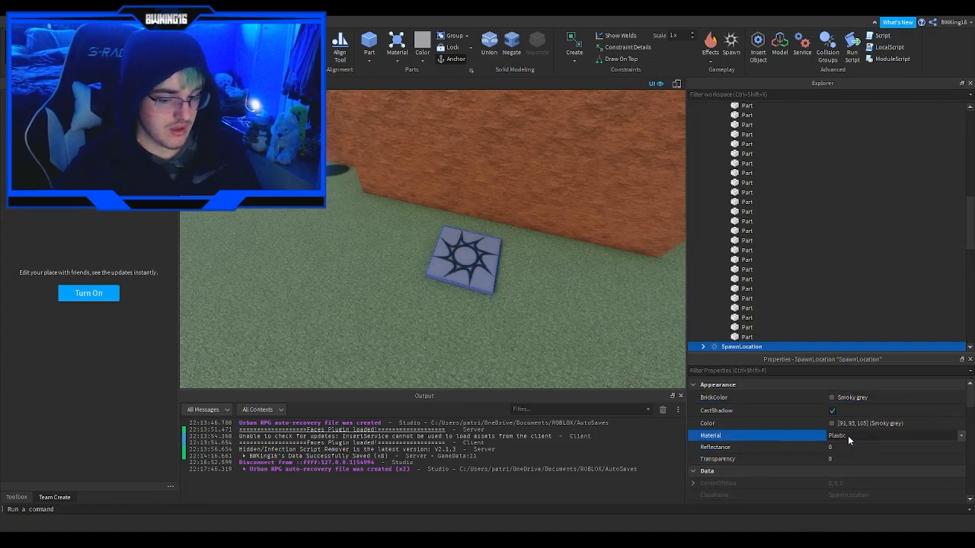
scroll(847, 436, down, 5)
Open the Toolbox and display the inventory's saved models.
right_drag(561, 282, 536, 239)
key(w)
key(w)
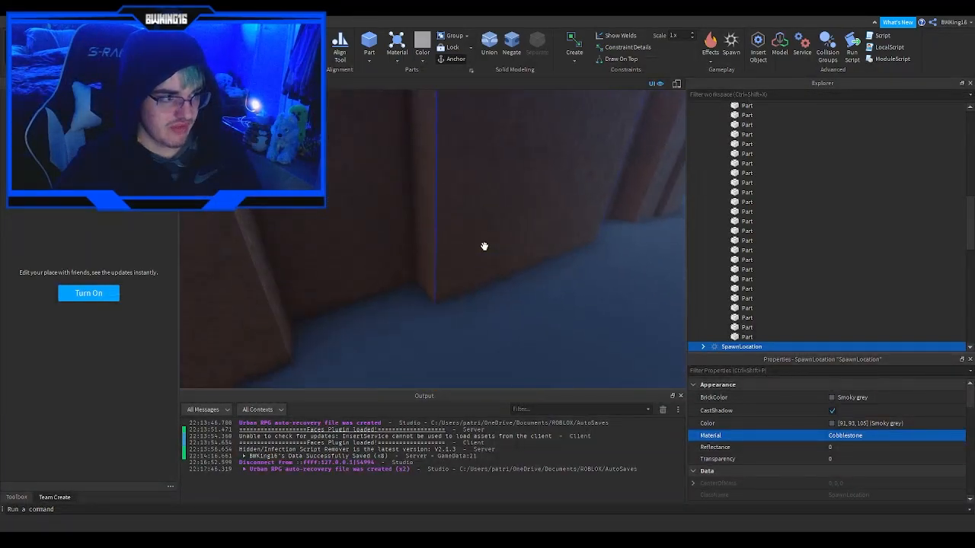
click(20, 499)
key(w)
right_drag(319, 247, 318, 247)
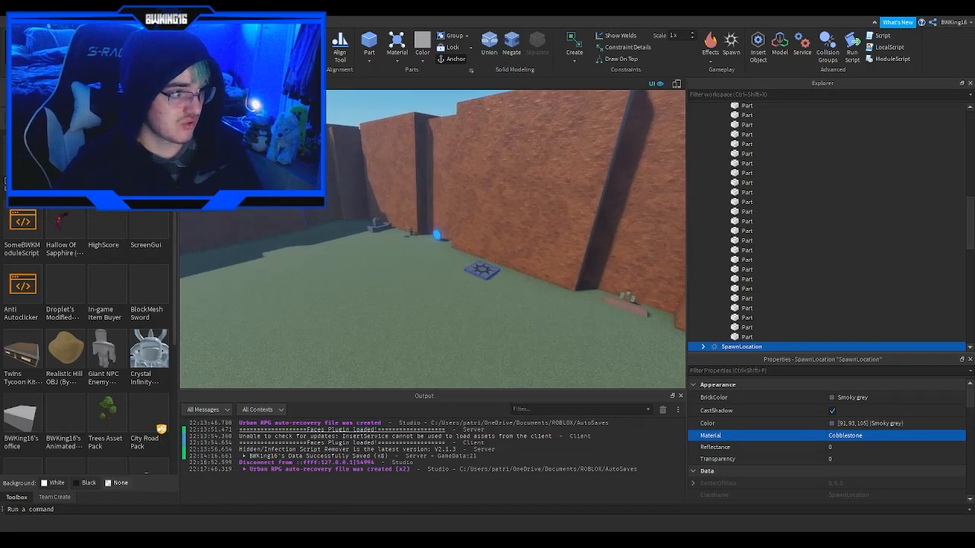
click(23, 101)
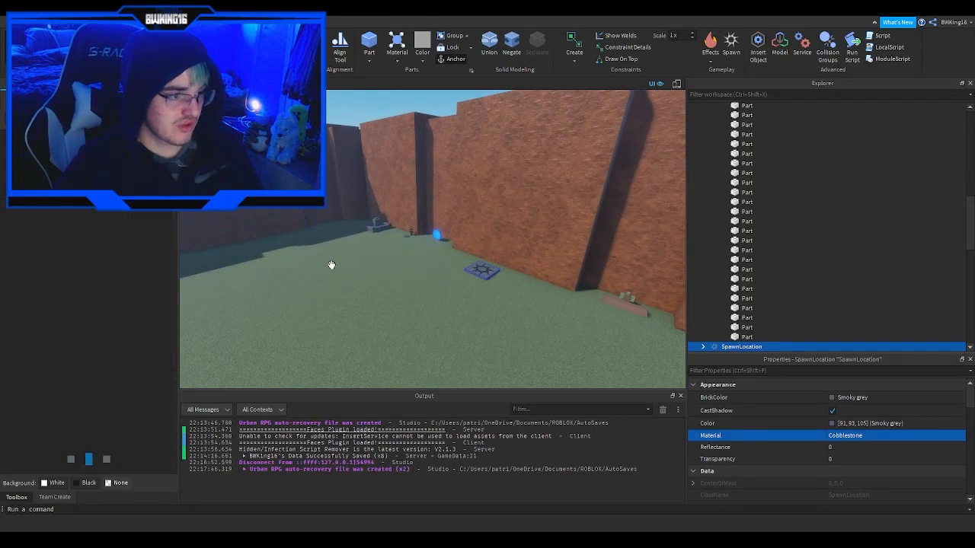
right_drag(331, 265, 330, 265)
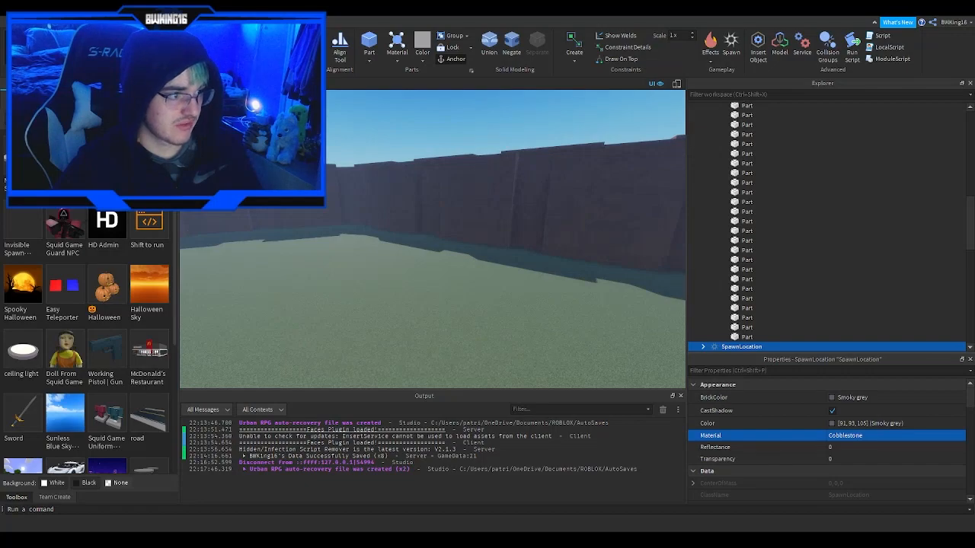
click(67, 100)
Rotate the Level 10 Boss door to a -90° Y orientation and position it at about 22, 4.5, -13.
right_drag(437, 212, 437, 213)
key(w)
key(w)
click(499, 190)
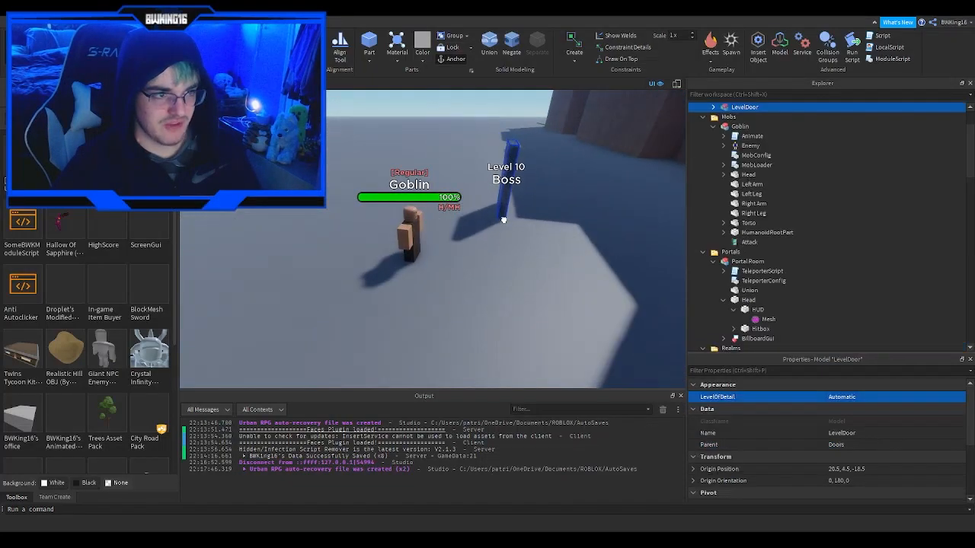
right_drag(503, 219, 505, 226)
key(w)
drag(505, 225, 450, 249)
right_drag(450, 249, 450, 249)
key(w)
drag(450, 249, 450, 249)
key(w)
right_drag(450, 249, 451, 249)
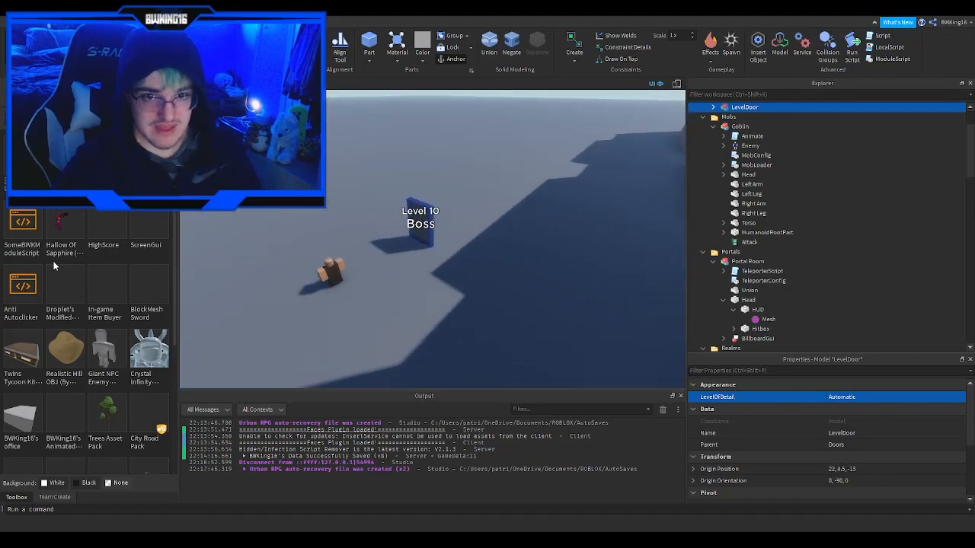
Insert the Trees Asset Pack from the inventory into the place.
scroll(100, 370, down, 2)
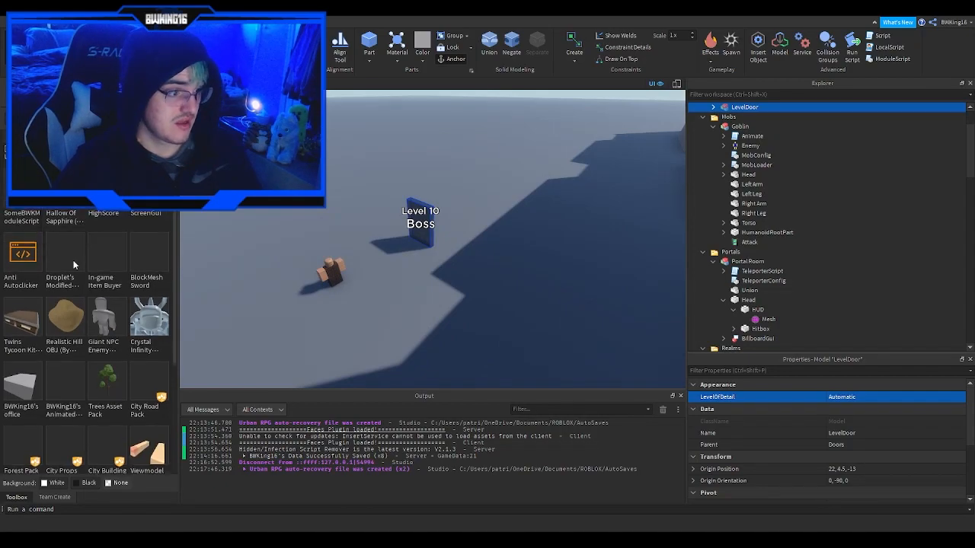
click(105, 385)
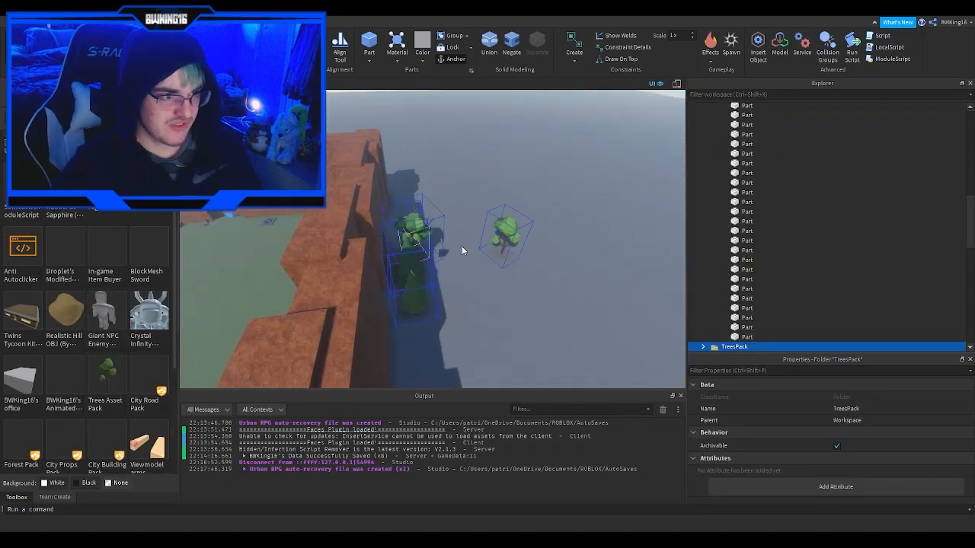
key(w)
click(466, 254)
key(e)
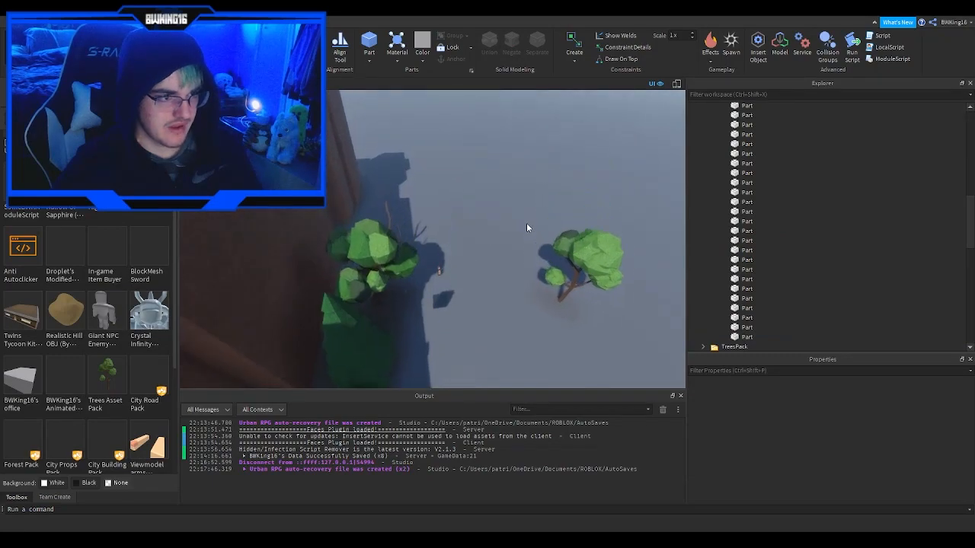
right_drag(403, 236, 498, 225)
Move the TreesPack folder from Workspace into ServerStorage and expand it.
click(403, 250)
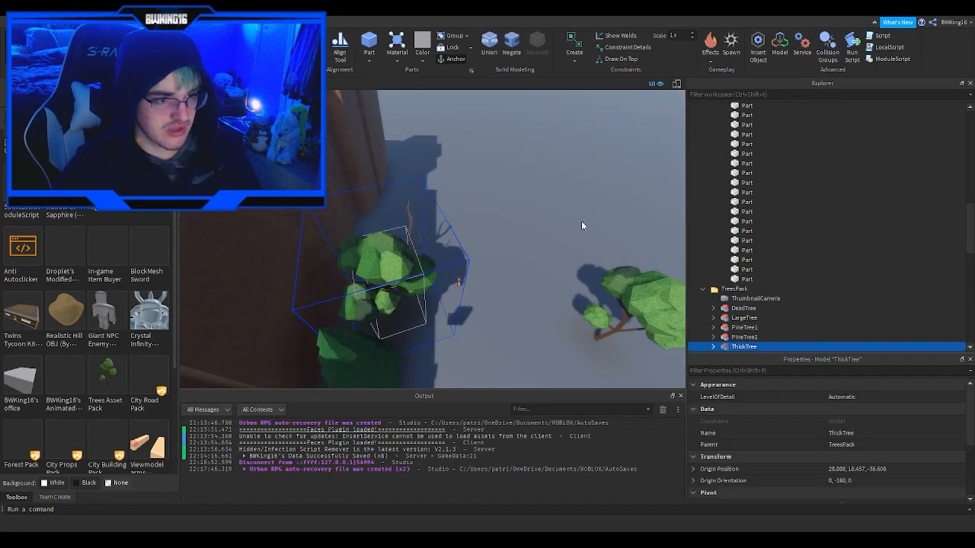
scroll(712, 204, down, 2)
drag(726, 235, 742, 275)
scroll(757, 245, down, 4)
scroll(751, 251, down, 4)
click(630, 245)
click(703, 229)
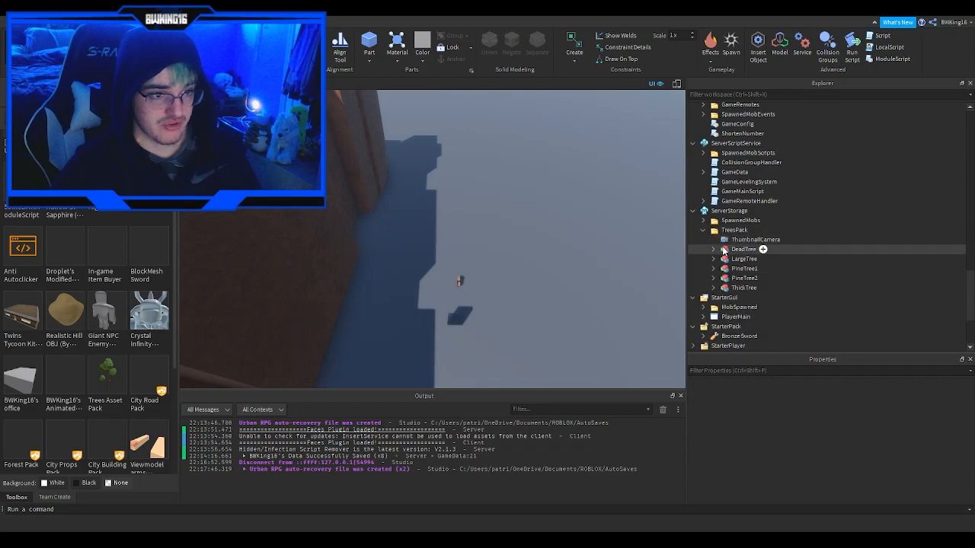
click(741, 259)
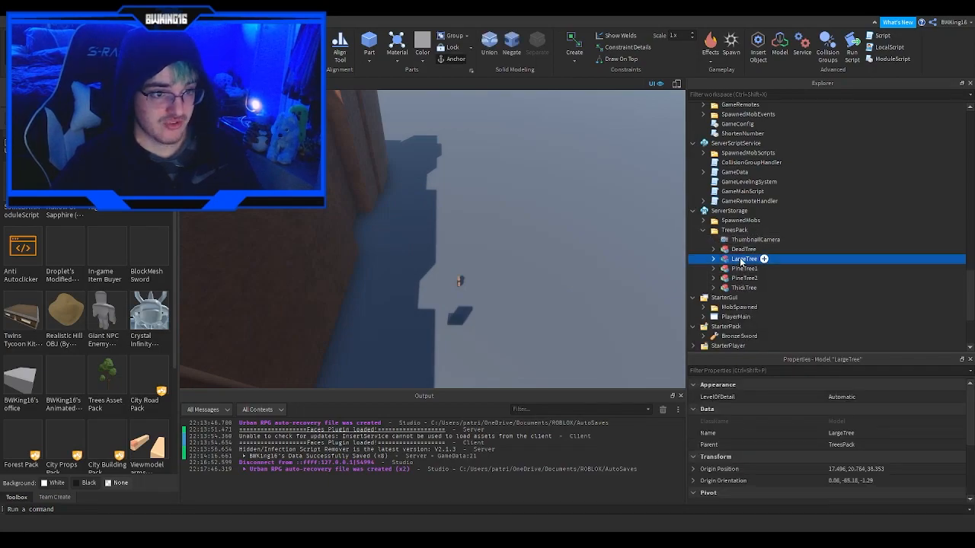
ctrl+click(738, 288)
right_drag(492, 213, 492, 213)
key(w)
key(w)
key(w)
drag(734, 230, 722, 199)
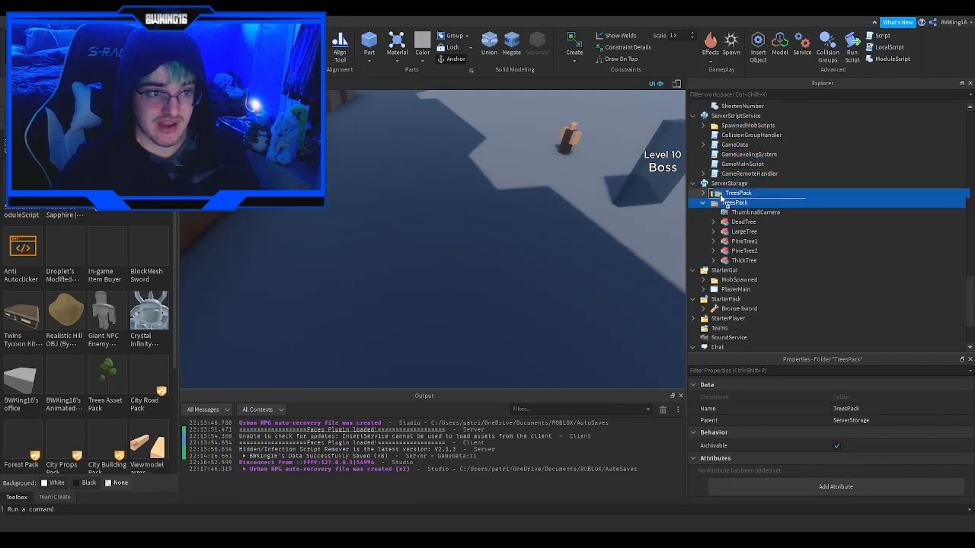
Move the LargeTree and ThickTree models out of the TreesPack folder into Workspace.
click(773, 252)
ctrl+click(774, 245)
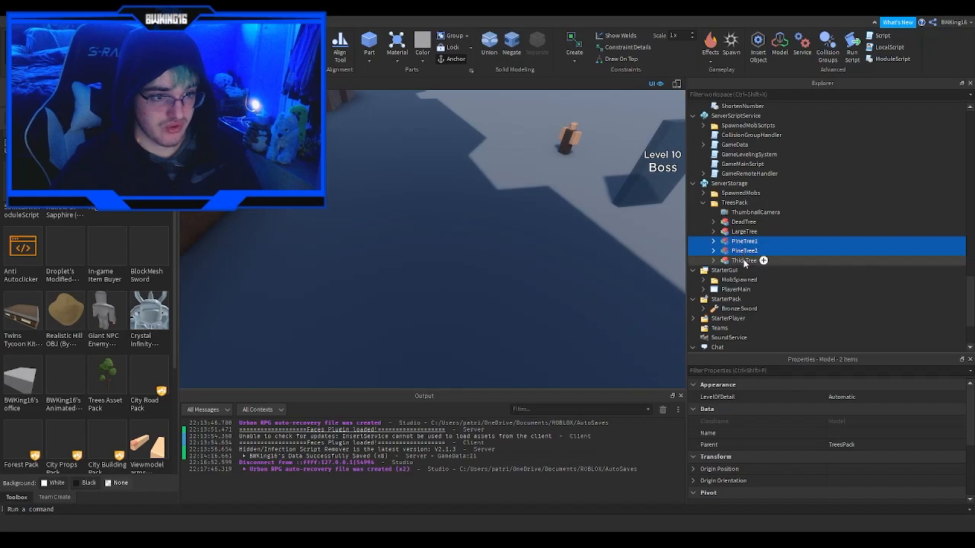
click(745, 261)
ctrl+click(737, 232)
drag(737, 235, 727, 111)
scroll(565, 199, down, 3)
Place the ThickTree model on the grass inside the walls at about 23.7, 18.5, -235.7.
right_drag(564, 199, 460, 259)
click(457, 258)
click(426, 260)
drag(426, 260, 364, 222)
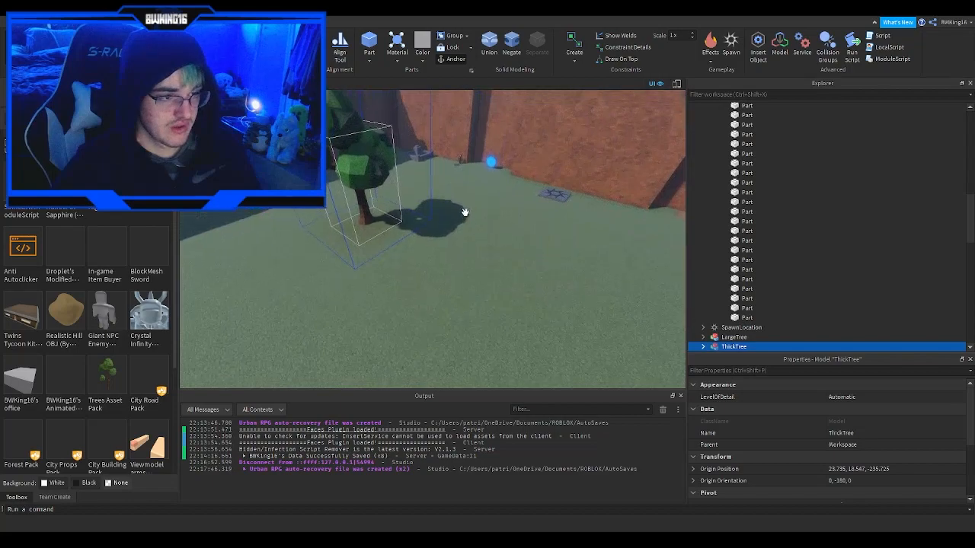
Copy the grass floor's colour 127, 142, 100 and apply it to all of ThickTree's canopy parts.
click(477, 217)
click(842, 423)
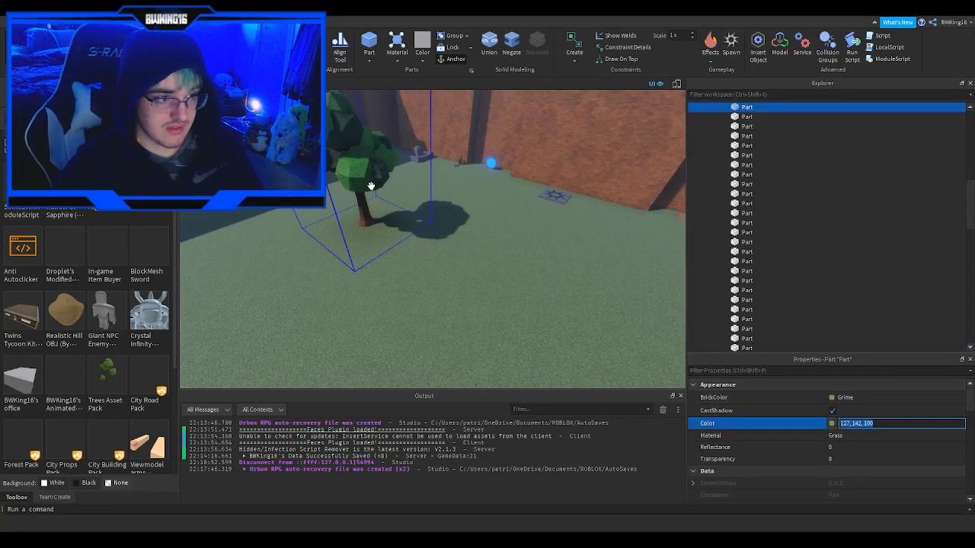
click(335, 162)
click(705, 272)
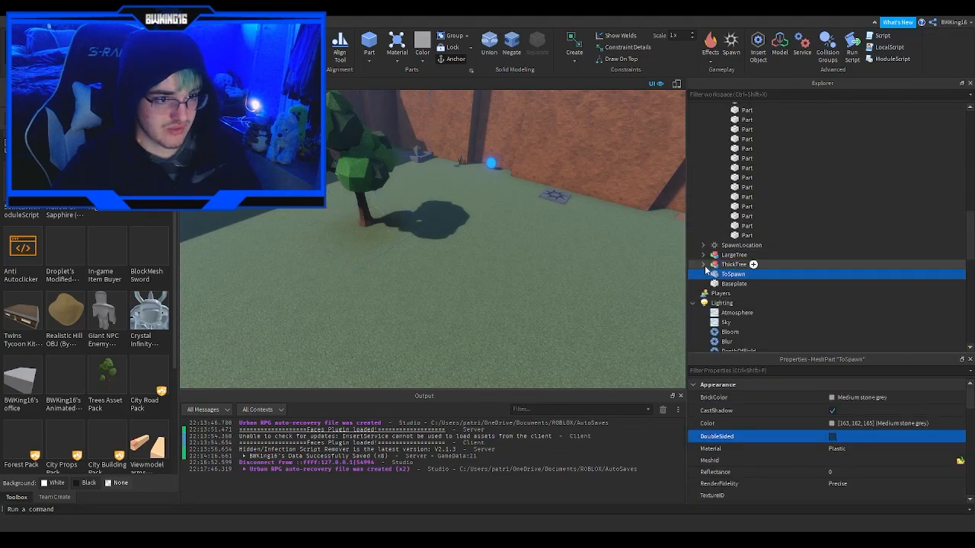
click(704, 265)
drag(789, 329, 776, 279)
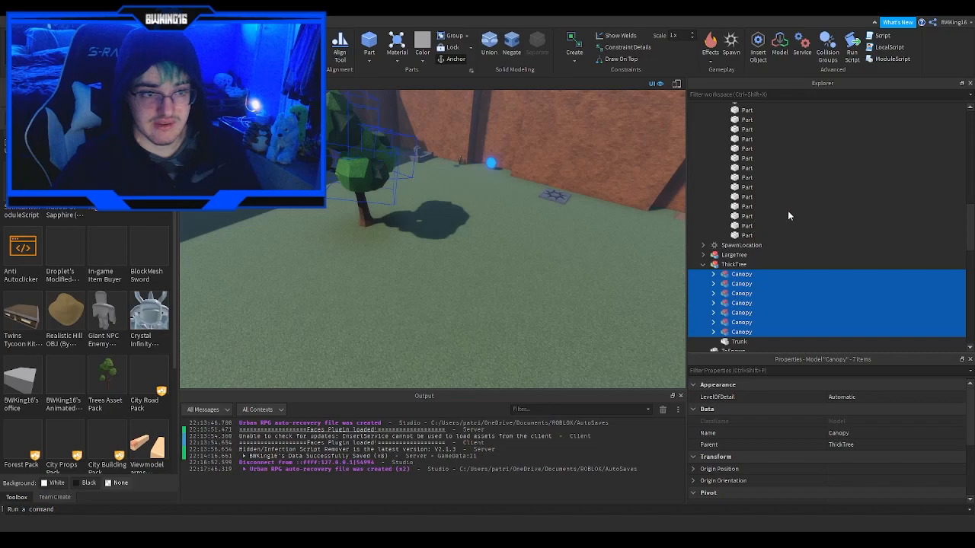
click(818, 101)
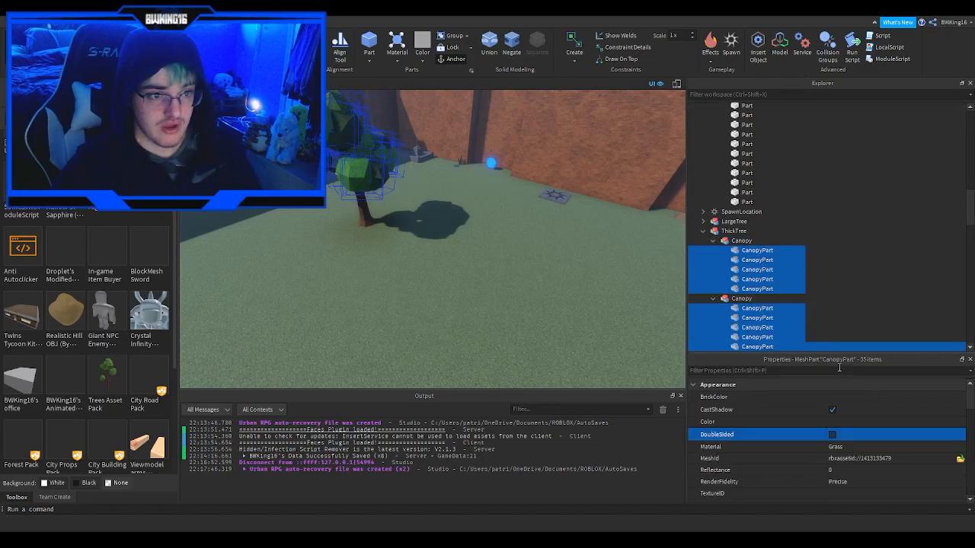
click(855, 423)
key(Return)
Place the LargeTree model on the grass inside the walls at about 32.7, 21.9, -140.8.
right_drag(472, 255, 472, 255)
key(w)
click(394, 236)
key(f)
drag(394, 259, 394, 259)
right_drag(395, 259, 394, 259)
drag(394, 259, 396, 259)
right_drag(395, 259, 396, 259)
drag(396, 259, 486, 235)
Set the colour of the canopy parts in all four LargeTree canopies to 127, 142, 100.
drag(788, 262, 790, 233)
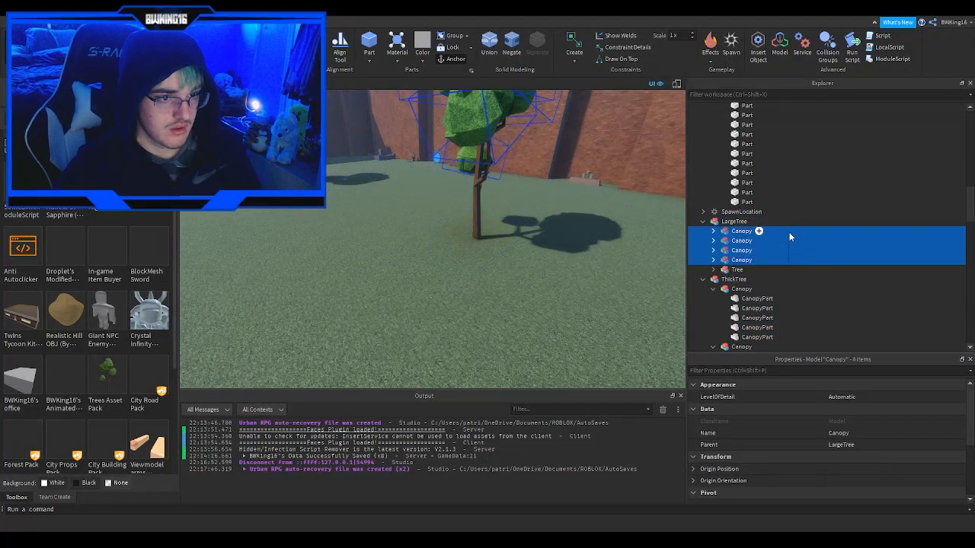
click(818, 330)
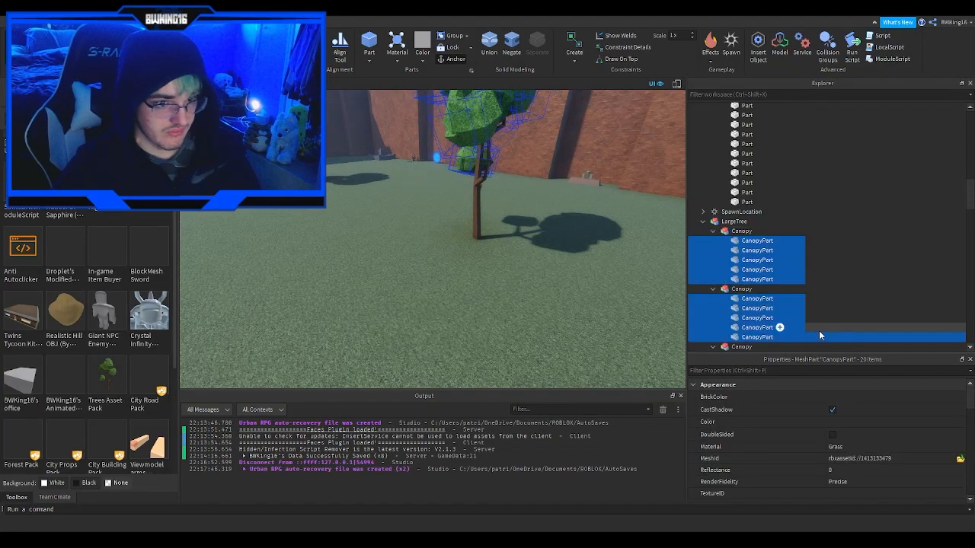
click(848, 424)
text([127, 142, 100])
key(Return)
Collapse both tree models in the Explorer and reposition ThickTree on the grass at about 24.8, 18.5, -266.7.
right_drag(516, 197, 516, 197)
click(426, 131)
key(w)
right_drag(424, 131, 424, 131)
key(w)
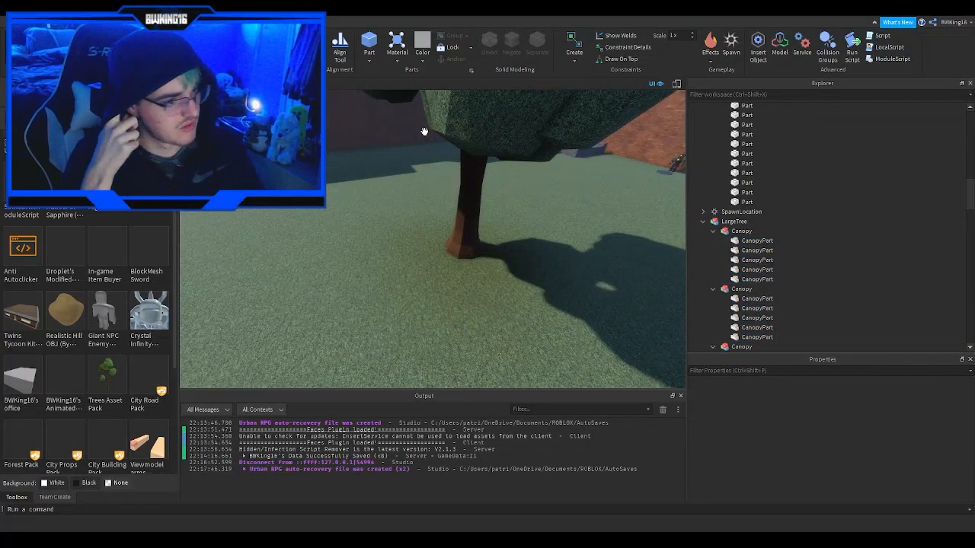
key(s)
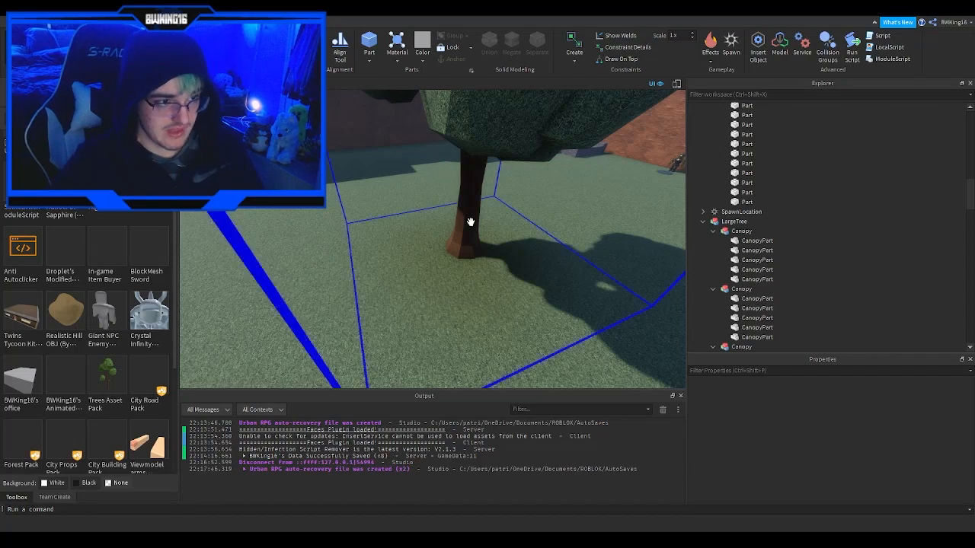
click(413, 208)
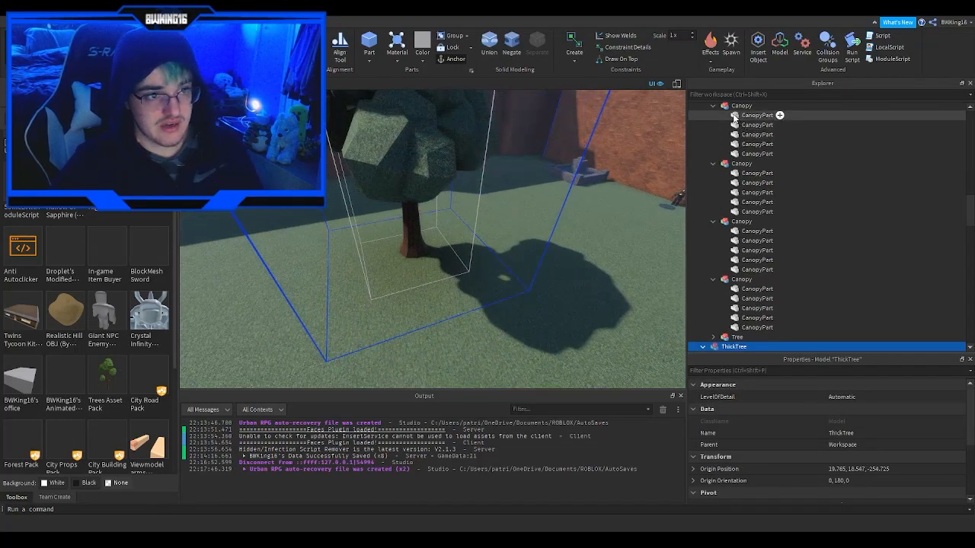
scroll(730, 115, up, 3)
double_click(710, 207)
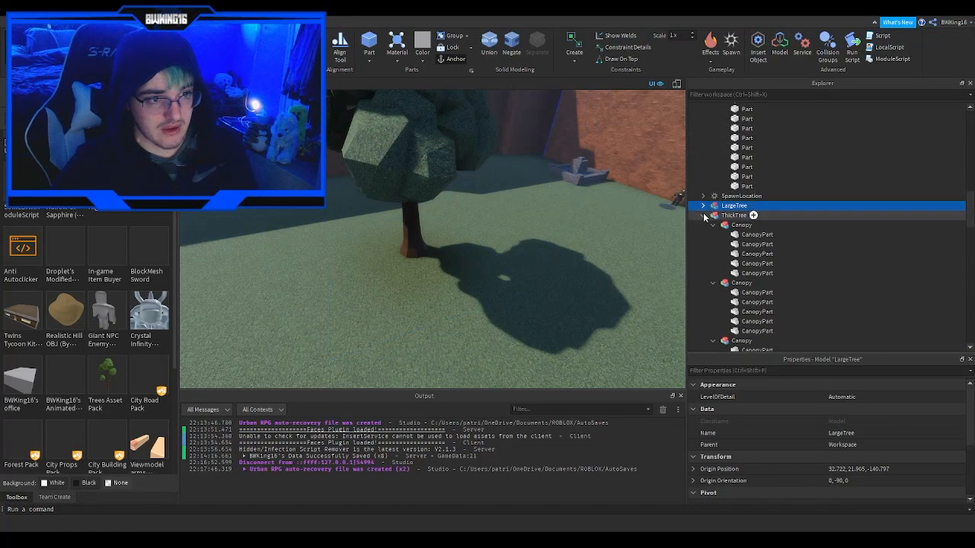
click(703, 216)
click(413, 222)
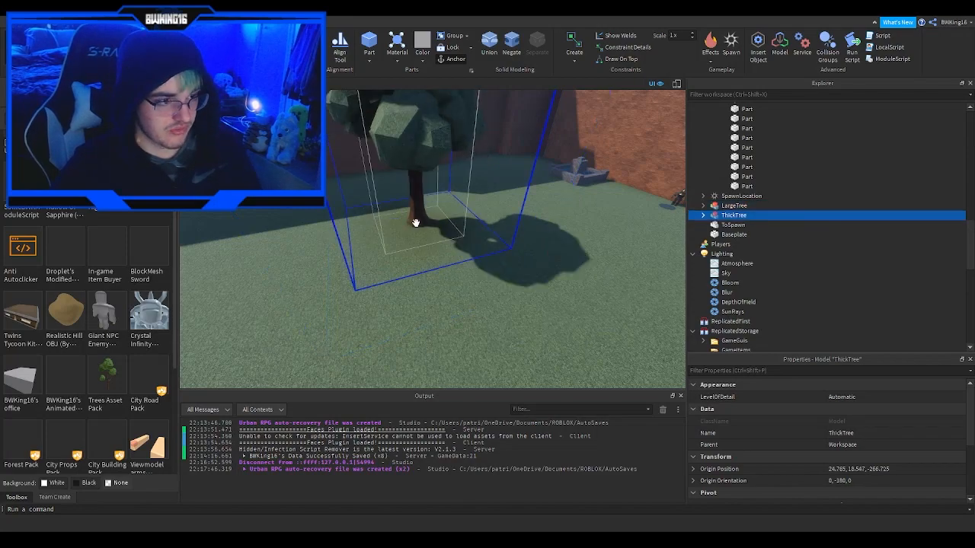
Duplicate ThickTree, rotate the copy to a -90° Y orientation and place it at about -80.2, 18.5, -233.3.
key(ctrl+d)
drag(416, 221, 505, 201)
key(ctrl+r)
right_drag(505, 188, 496, 191)
Duplicate the original ThickTree and place the copy farther along the grass at about -190, 18.5, -267.7.
click(351, 184)
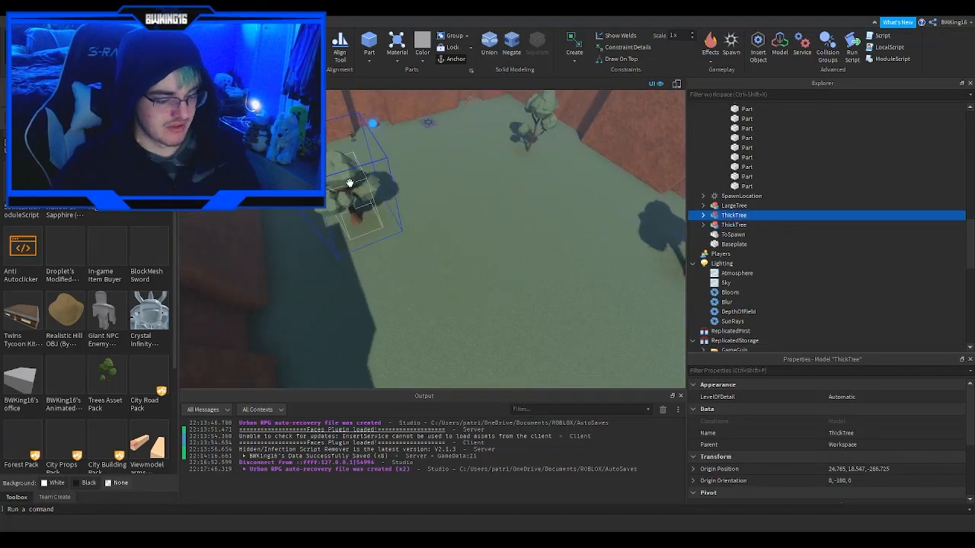
key(ctrl+d)
drag(482, 286, 515, 274)
right_drag(516, 274, 516, 274)
Duplicate the ThickTree oriented at -90° and place the copy at the far end of the grass at about -260.8, 18.5, -183.6.
scroll(473, 284, up, 10)
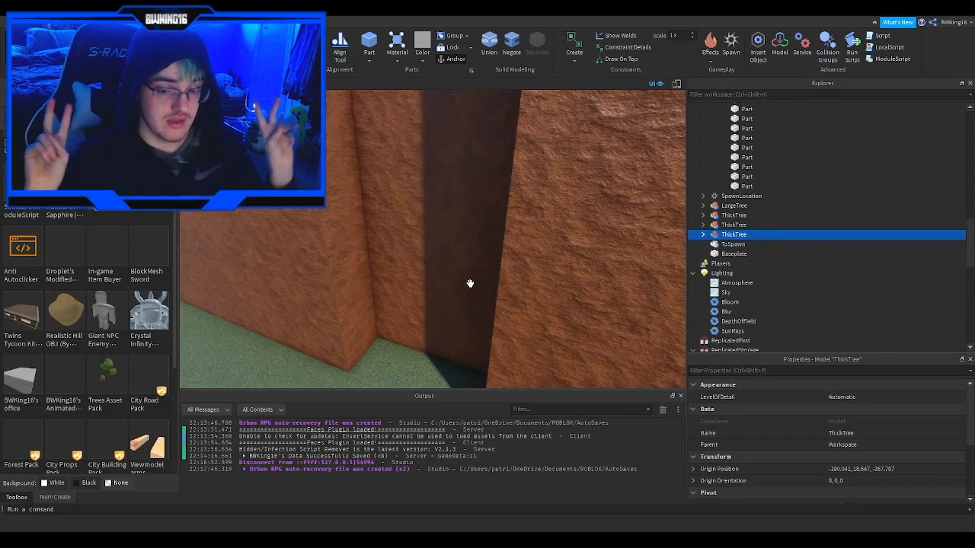
scroll(469, 273, down, 10)
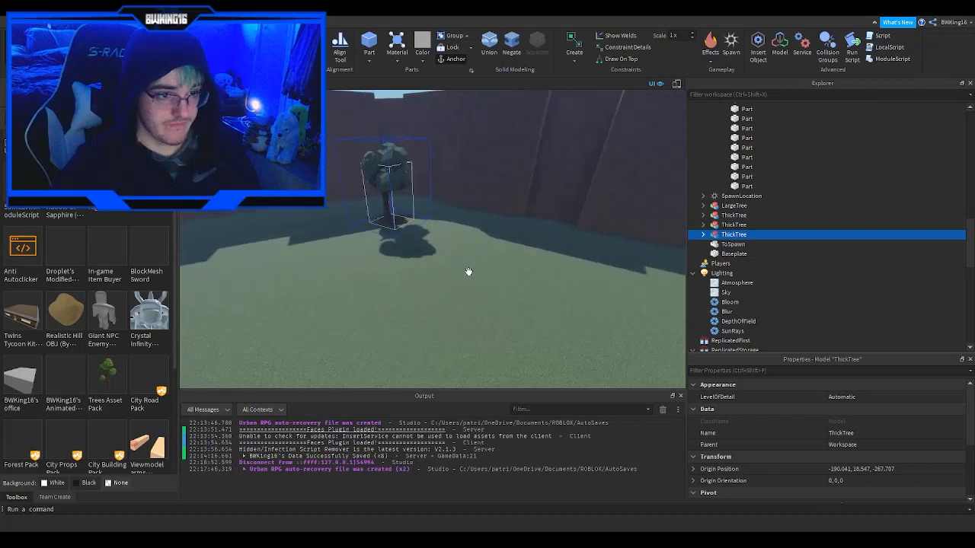
key(ctrl+d)
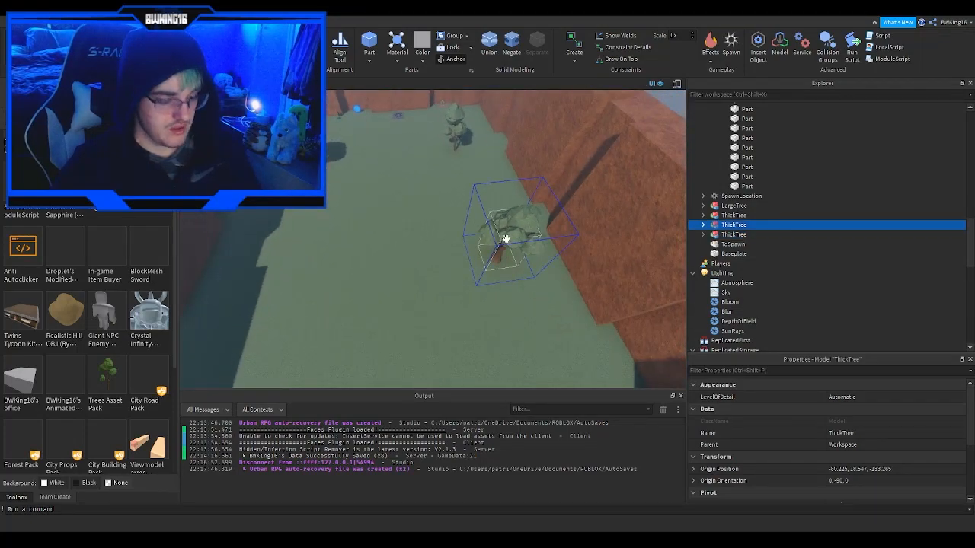
drag(535, 269, 539, 245)
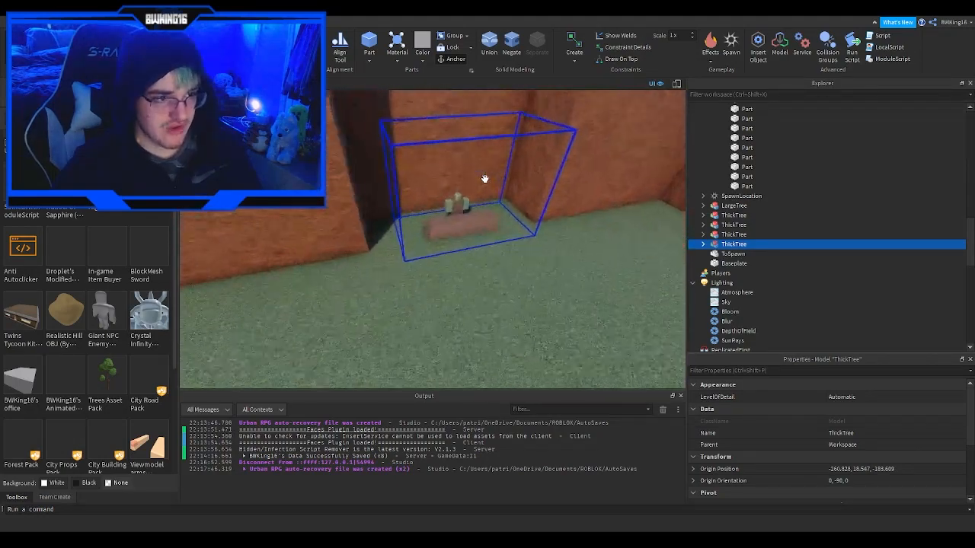
Move the Goblin Shopkeeper model from the realm's corner into ServerStorage and collapse the TreesPack folder.
scroll(485, 178, up, 5)
right_drag(484, 179, 480, 163)
key(w)
key(w)
click(433, 206)
scroll(775, 184, up, 1)
drag(765, 135, 750, 277)
scroll(771, 246, down, 5)
scroll(758, 278, down, 3)
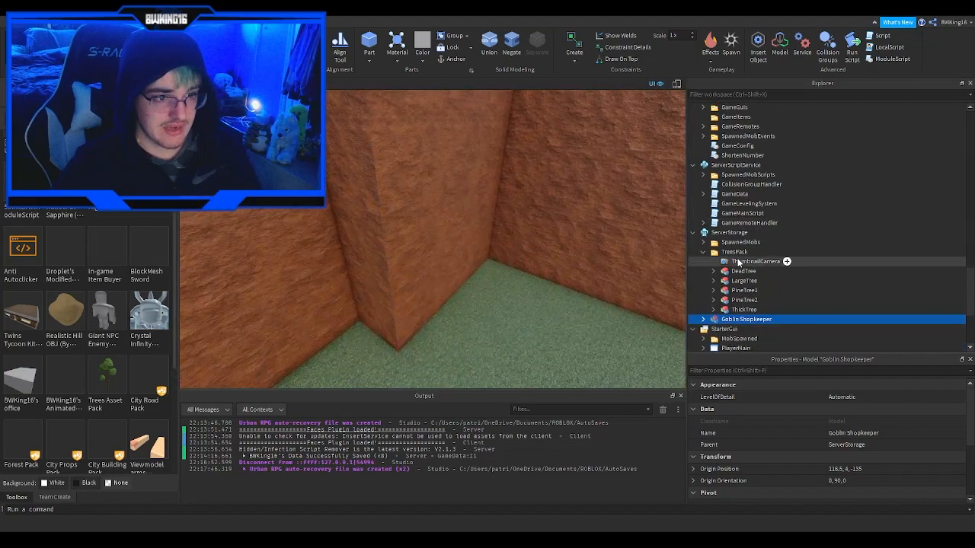
click(703, 252)
Place the Goblin mob on the grass at about 29.4, 4, -163.6 and rename its model Thief.
right_drag(440, 168, 440, 168)
click(458, 274)
drag(459, 276, 458, 275)
right_drag(459, 276, 459, 276)
drag(458, 276, 459, 276)
right_drag(458, 275, 458, 275)
drag(458, 276, 458, 276)
right_drag(459, 276, 458, 275)
drag(458, 274, 473, 264)
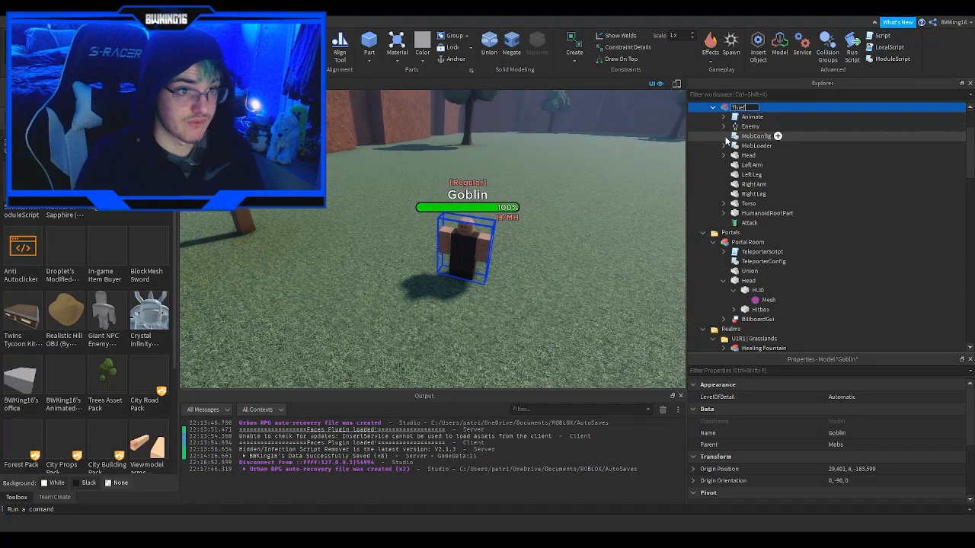
Open the Thief's MobConfig script, check its settings and return to the 3D view.
double_click(733, 138)
click(282, 119)
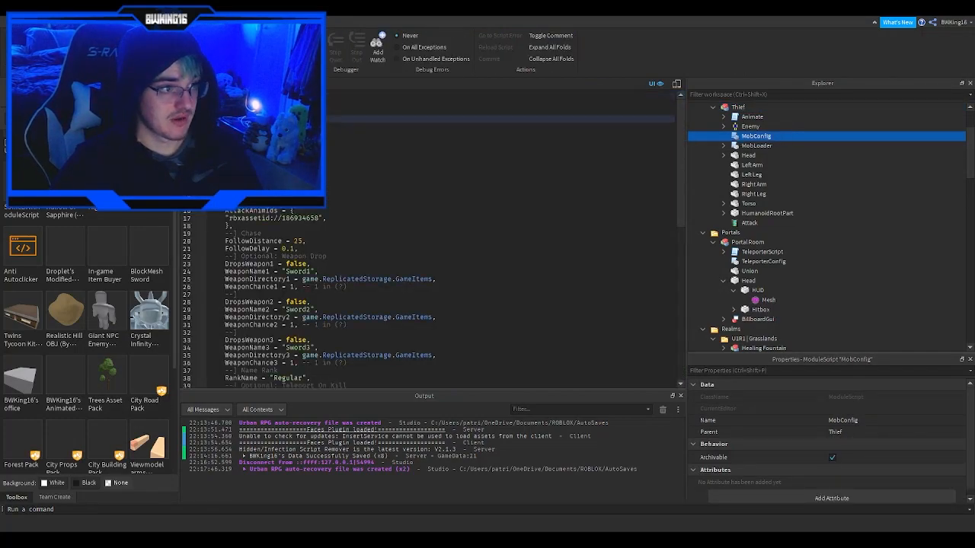
click(278, 84)
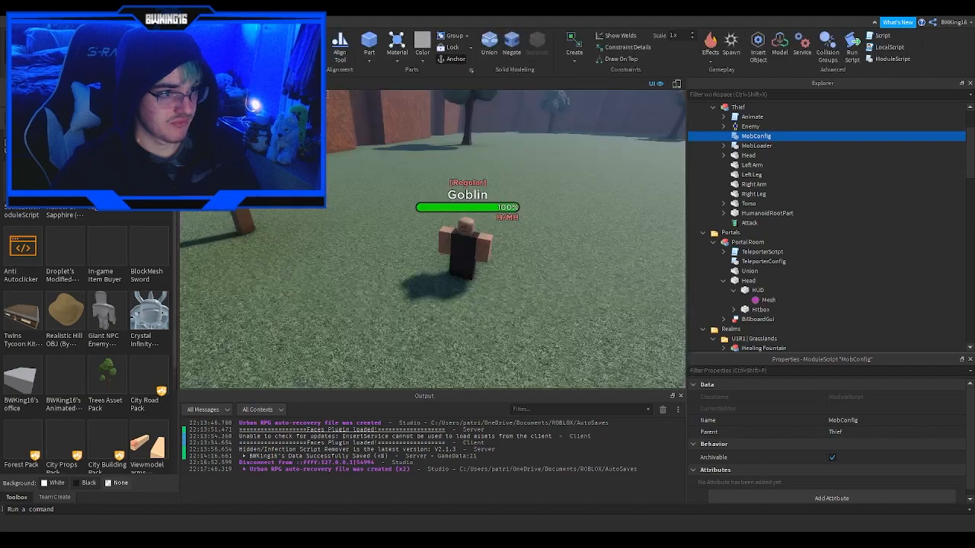
Set the text of the Name label in the Thief's Enemy BillboardGui to Thief.
click(724, 126)
click(734, 135)
click(755, 156)
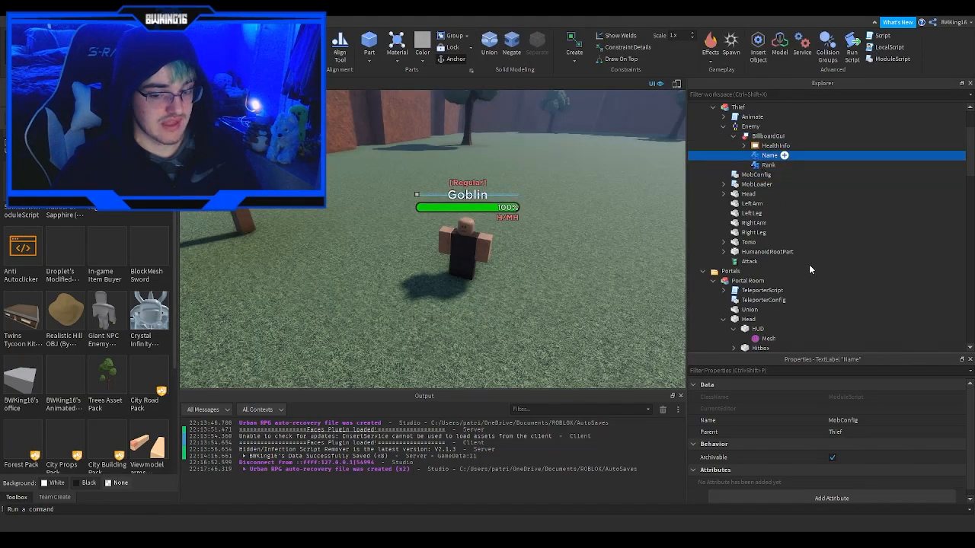
scroll(851, 423, down, 8)
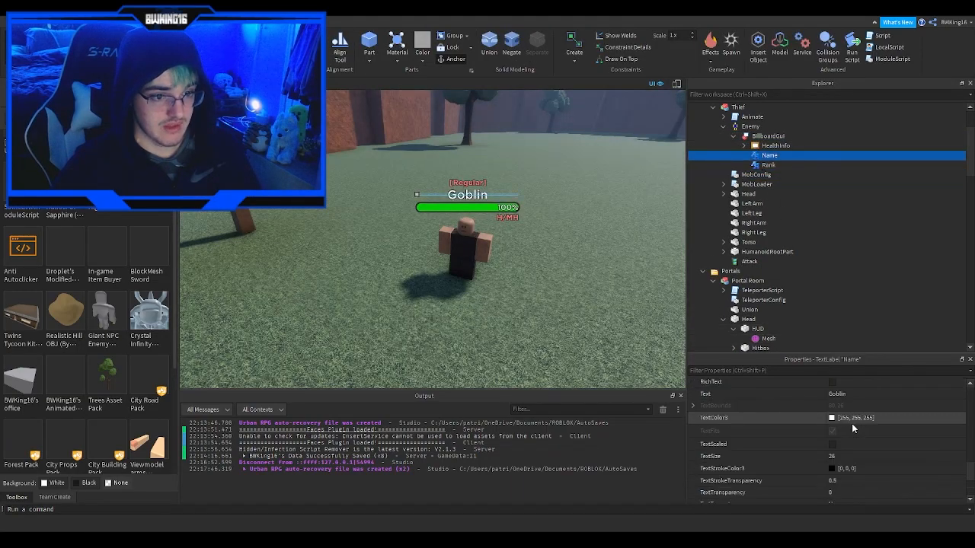
click(853, 429)
text(Thief)
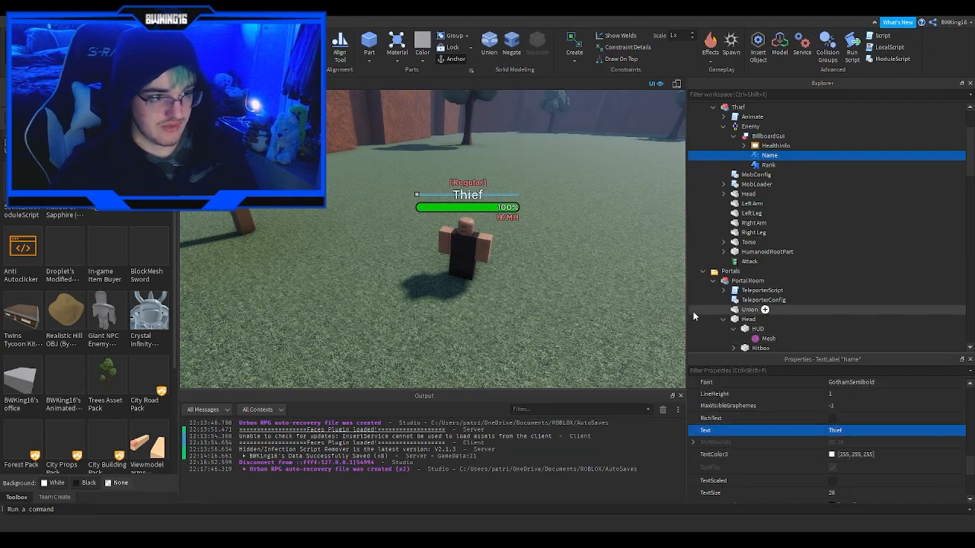
Reposition the Thief at about 26, 4, -161 and place a duplicate of it at about 23.5, 4, -245.5.
click(481, 247)
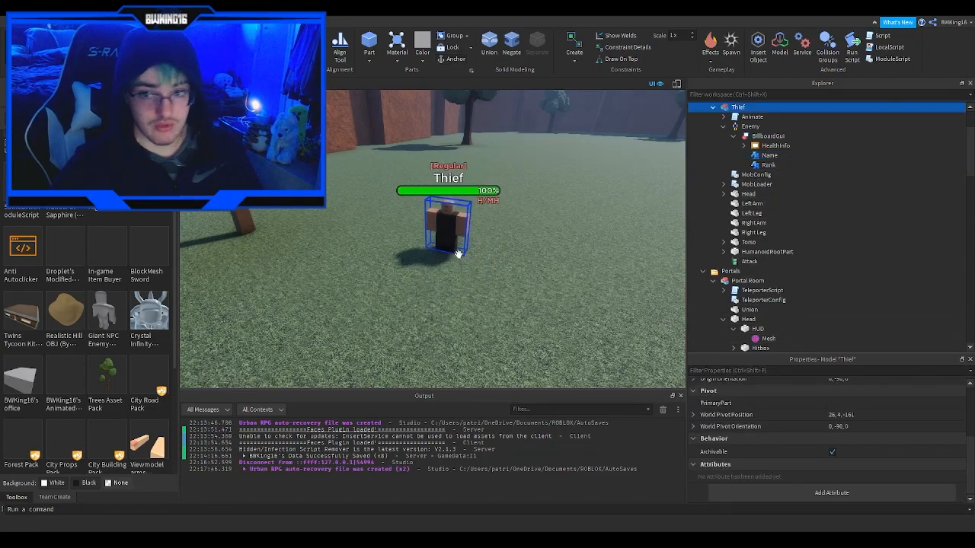
scroll(449, 244, up, 3)
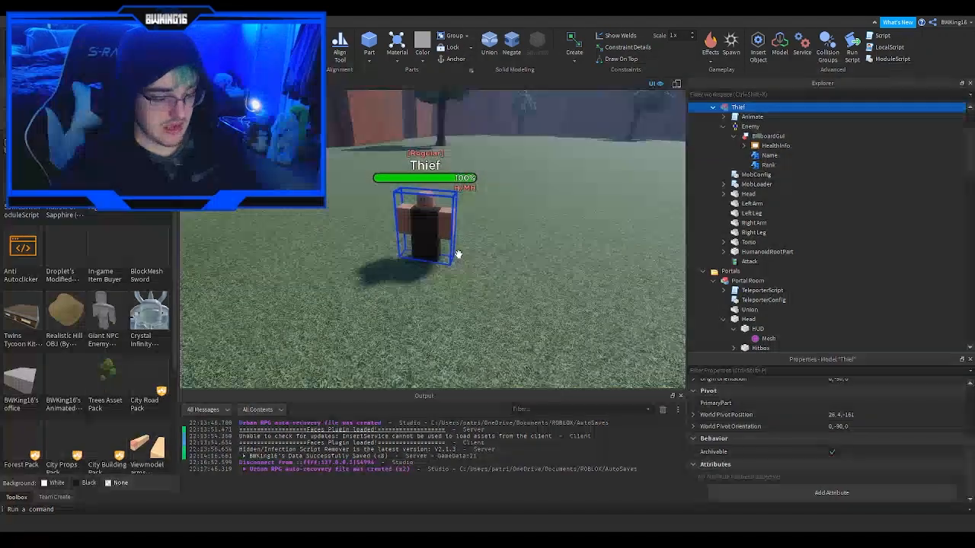
key(ctrl+d)
drag(435, 239, 459, 270)
right_drag(452, 266, 459, 270)
scroll(460, 271, down, 5)
drag(459, 270, 461, 268)
key(a)
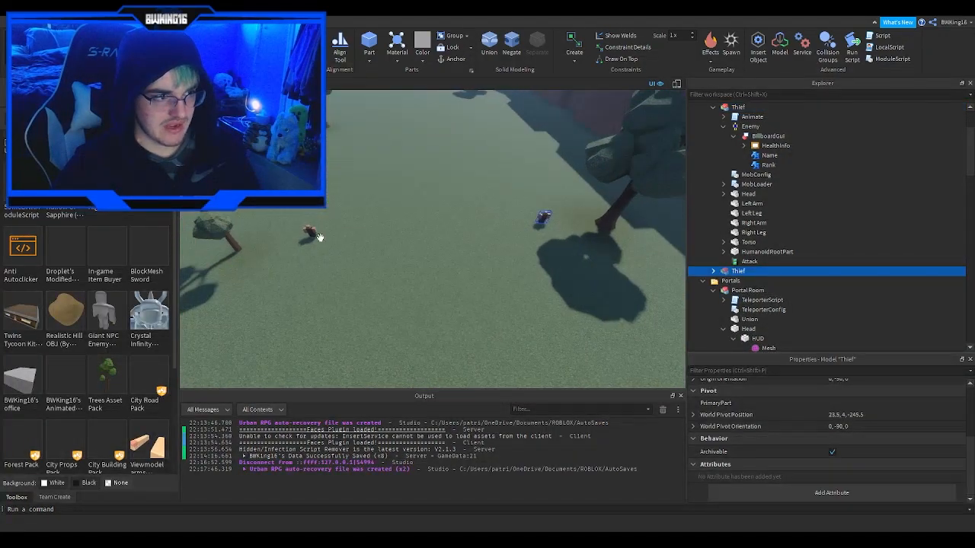
Duplicate both Thief models together and place the new pair farther along the grass.
right_drag(376, 244, 394, 213)
click(389, 154)
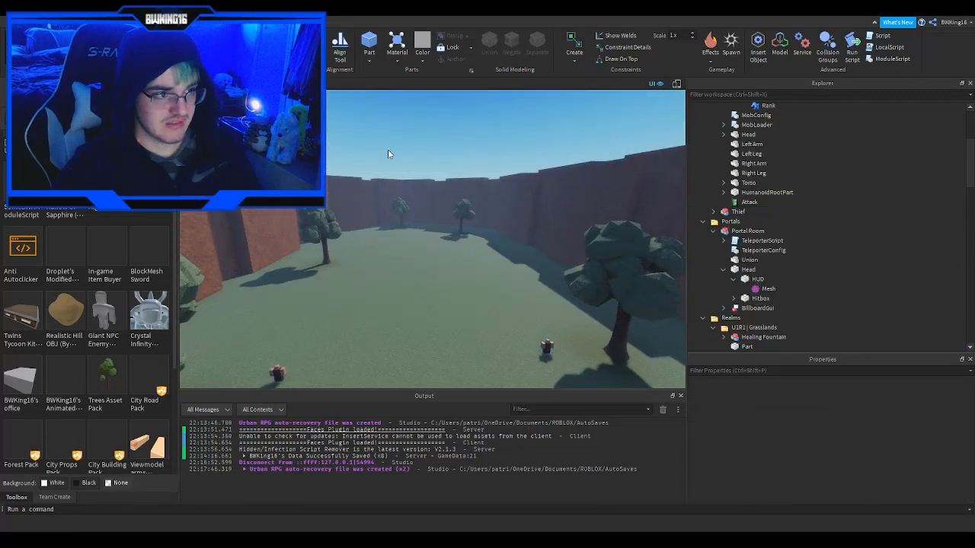
right_drag(389, 154, 375, 194)
key(w)
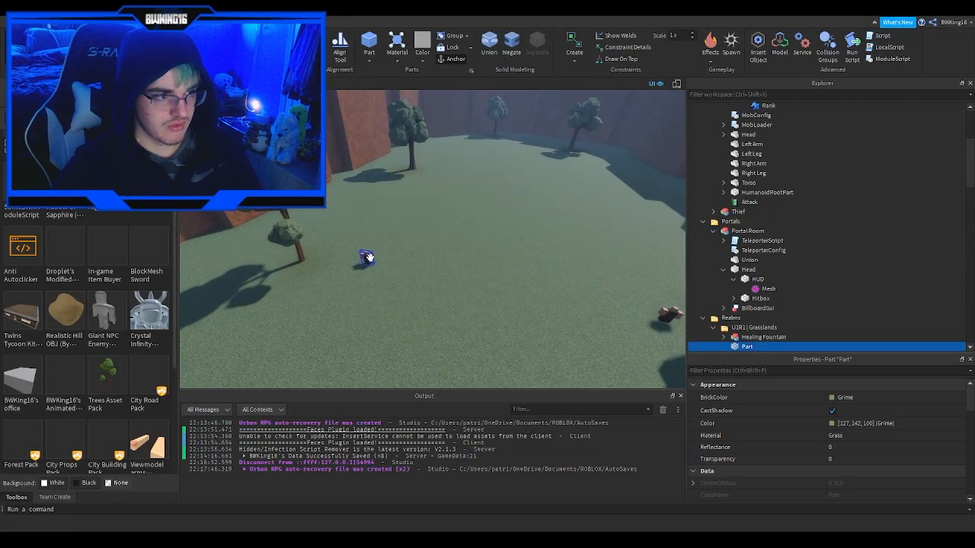
right_drag(367, 259, 379, 244)
click(421, 184)
right_drag(422, 184, 420, 181)
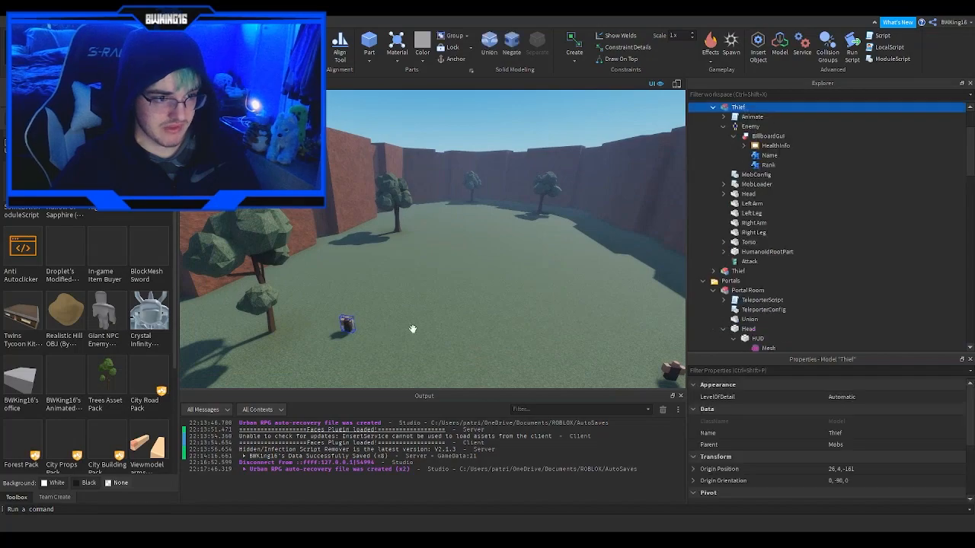
ctrl+click(676, 369)
key(s)
right_drag(420, 293, 420, 293)
key(w)
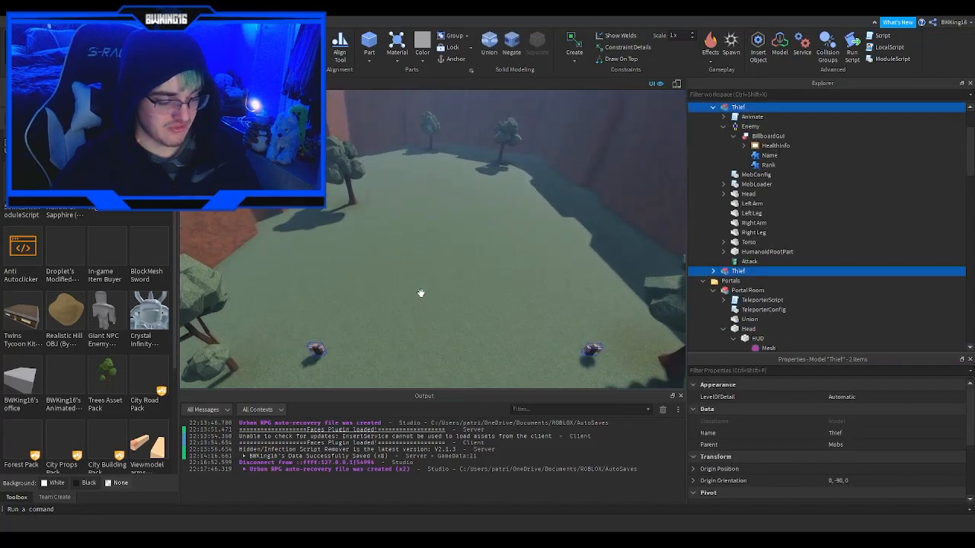
key(ctrl+d)
drag(320, 343, 363, 275)
key(w)
right_drag(372, 217, 373, 217)
key(s)
click(361, 131)
right_drag(350, 131, 350, 131)
key(w)
Shift one of the copied Thieves to about -63.5, 4, -251 and place a duplicate of it at about -156, 4, -144.5.
click(519, 258)
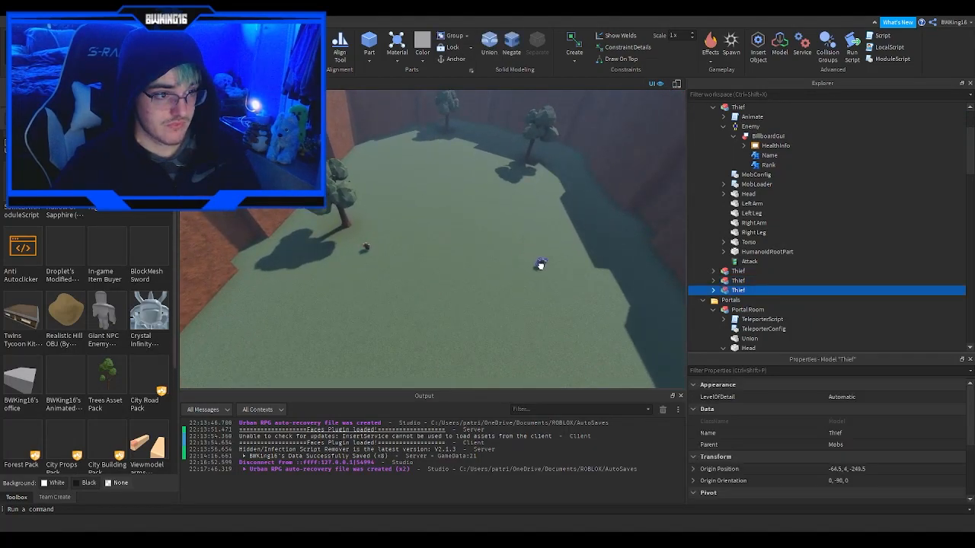
key(f)
key(w)
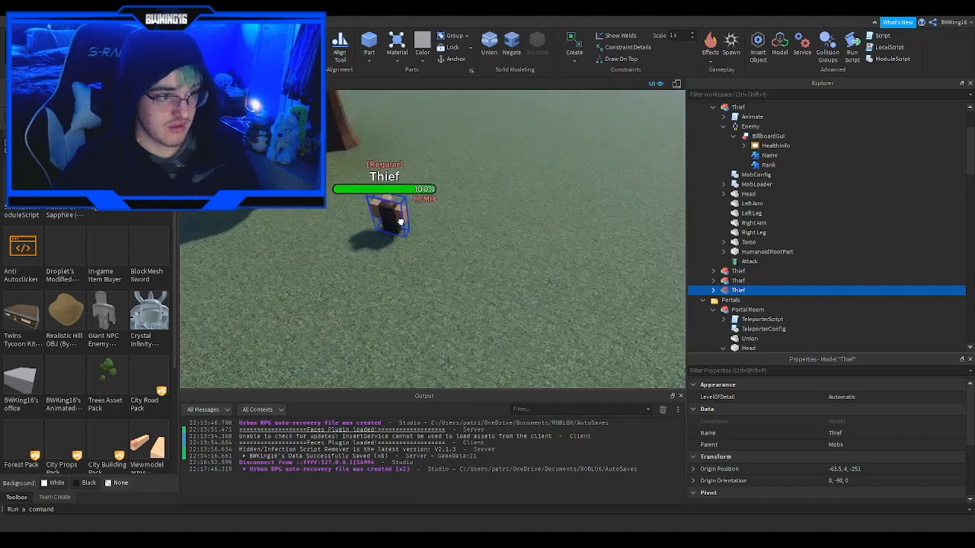
click(398, 217)
key(ctrl+d)
drag(394, 215, 419, 220)
right_drag(419, 220, 419, 220)
key(w)
drag(419, 220, 409, 216)
right_drag(409, 215, 409, 215)
click(127, 22)
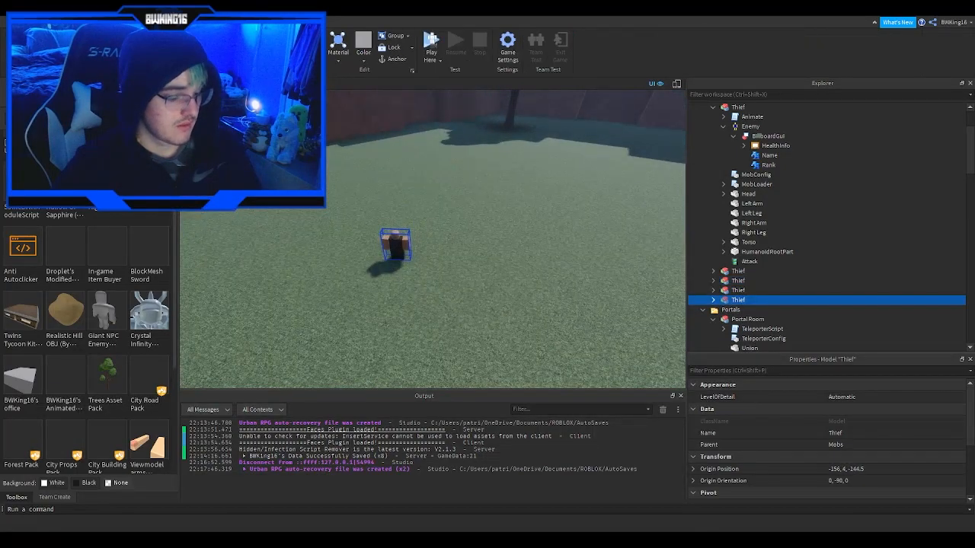
Duplicate the Thief twice more, placing the copies at about -166.5, 4, -254.5 and -250, 4, -185.5.
key(ctrl+d)
key(s)
mouse_move(392, 243)
mouse_down()
mouse_move(413, 248)
mouse_move(391, 247)
mouse_up()
key(w)
key(f)
right_drag(426, 255, 424, 254)
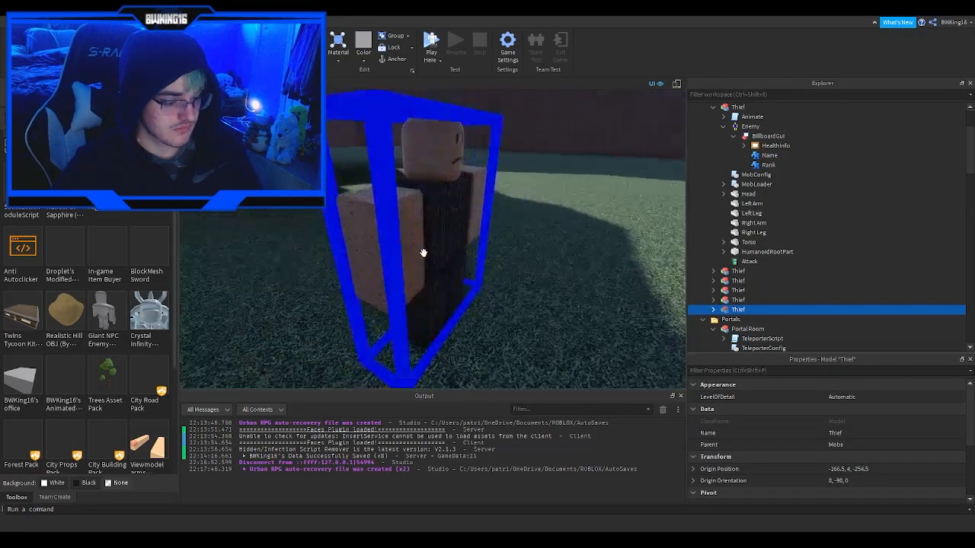
key(ctrl+d)
drag(424, 253, 425, 269)
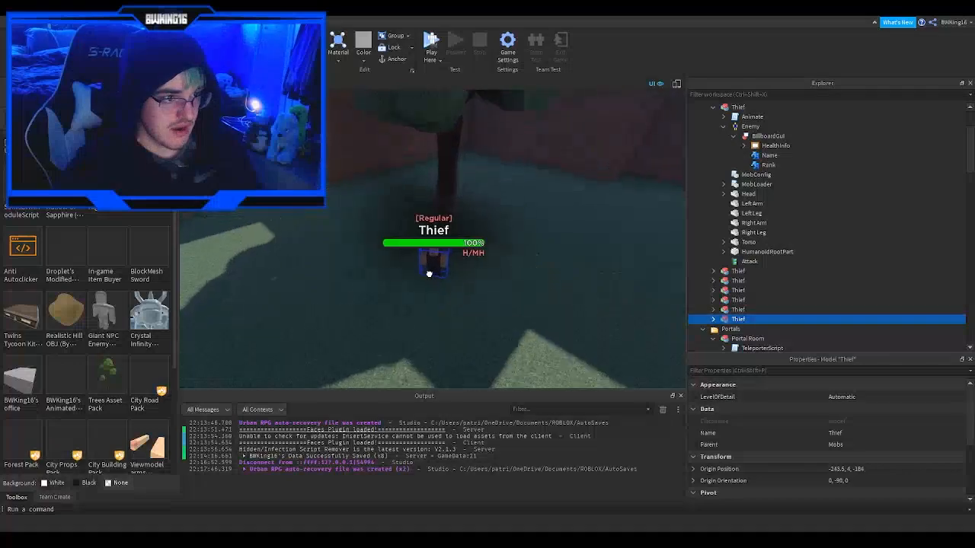
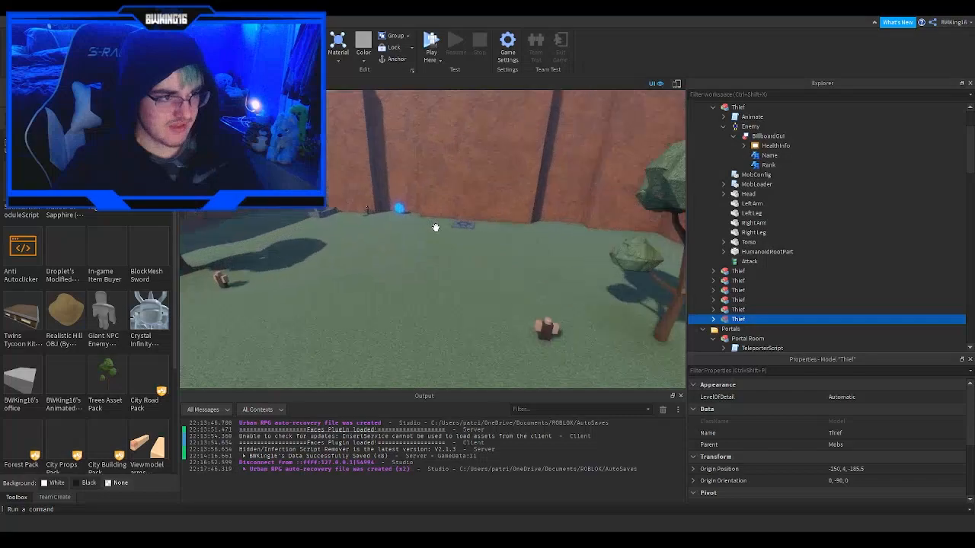
Collapse the Armors, Mobs, Portals and Realms folders in Workspace.
scroll(766, 204, up, 3)
click(703, 155)
click(702, 136)
click(702, 165)
click(702, 174)
Insert the Realistic Hill OBJ model from the Toolbox onto the realm's grass.
right_drag(513, 211, 510, 211)
key(f)
click(478, 140)
right_drag(475, 141, 475, 141)
right_drag(371, 155, 371, 155)
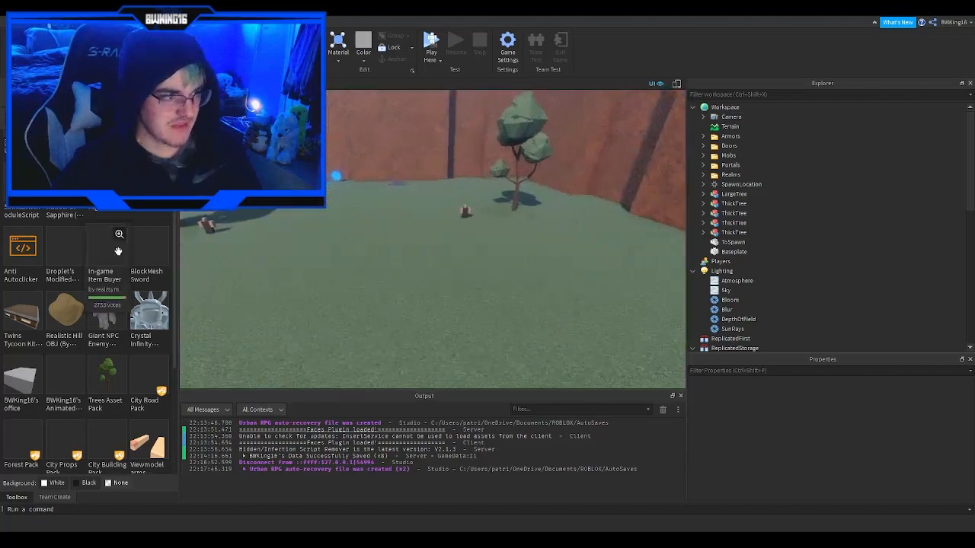
scroll(94, 222, up, 1)
scroll(99, 226, down, 1)
click(58, 328)
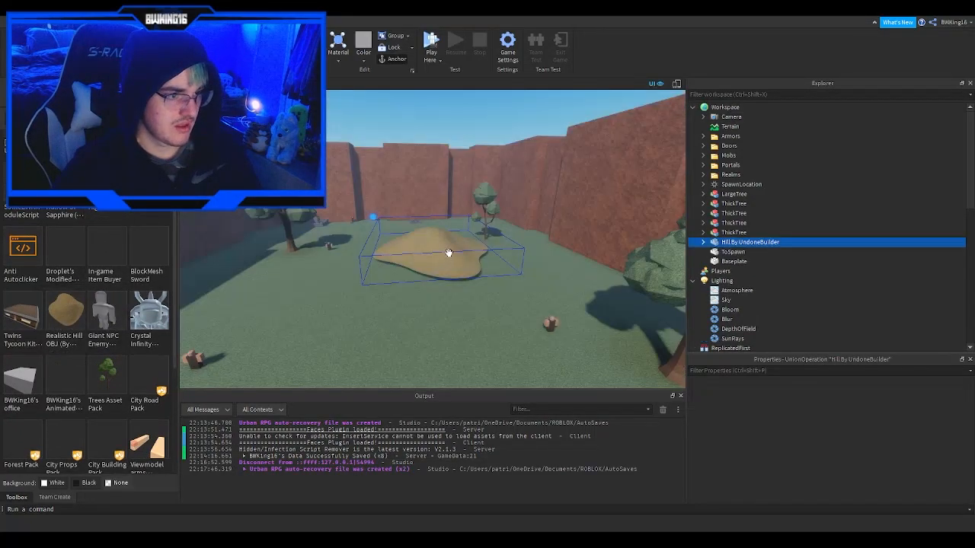
Delete the ThumbnailCamera inside the inserted hill and rename the hill union Hill.
click(724, 252)
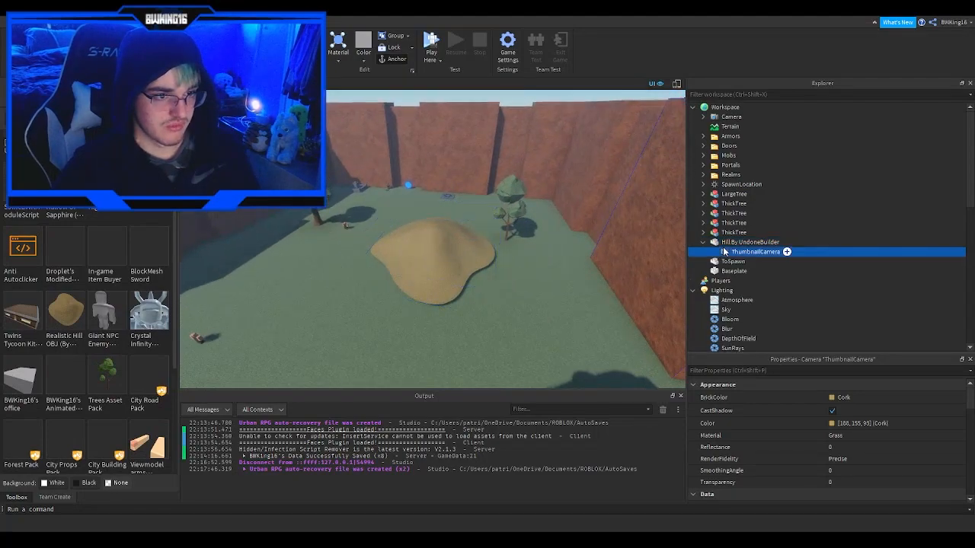
key(Delete)
click(729, 244)
double_click(731, 243)
text(Hill)
key(Return)
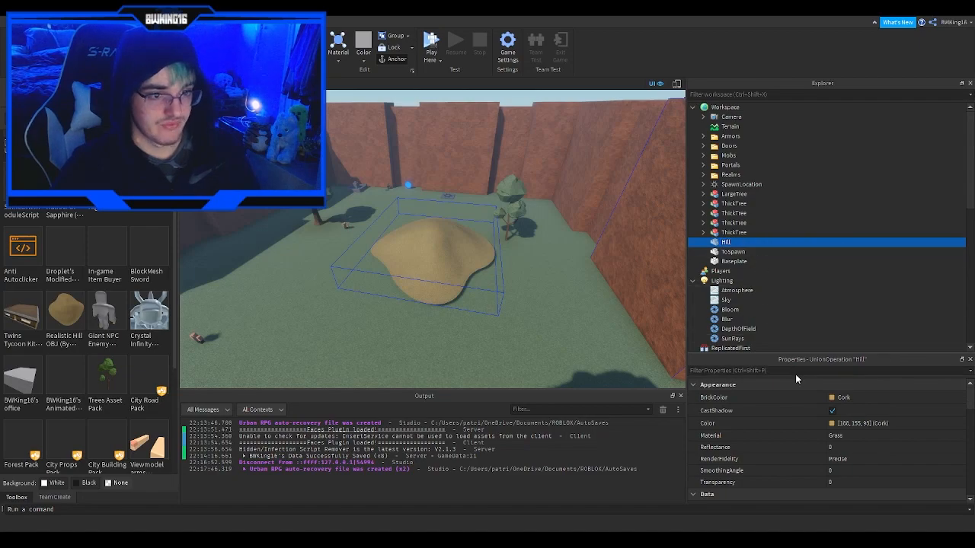
Set the hill's BrickColor to Grime and move it closer to the shaded wall, beside the tree.
click(831, 399)
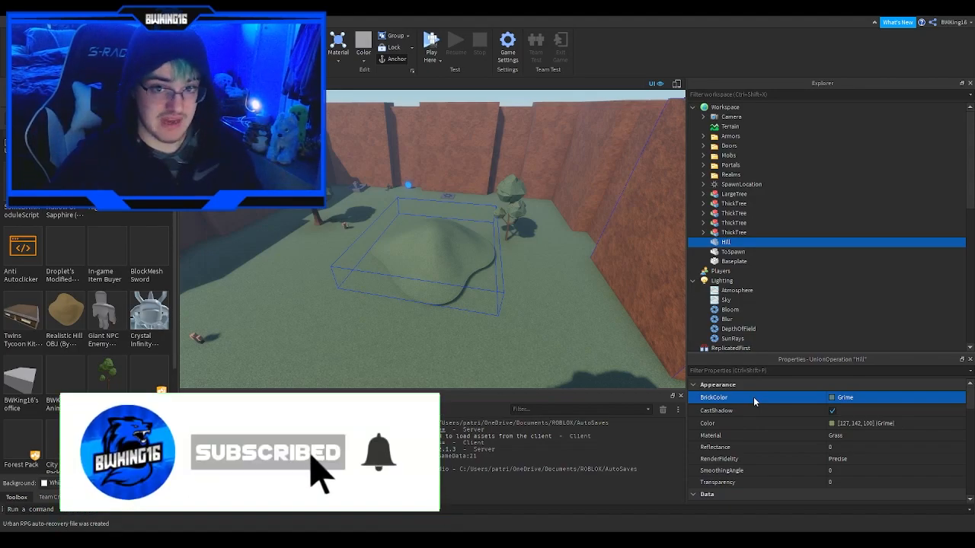
scroll(474, 255, up, 3)
right_drag(473, 254, 425, 247)
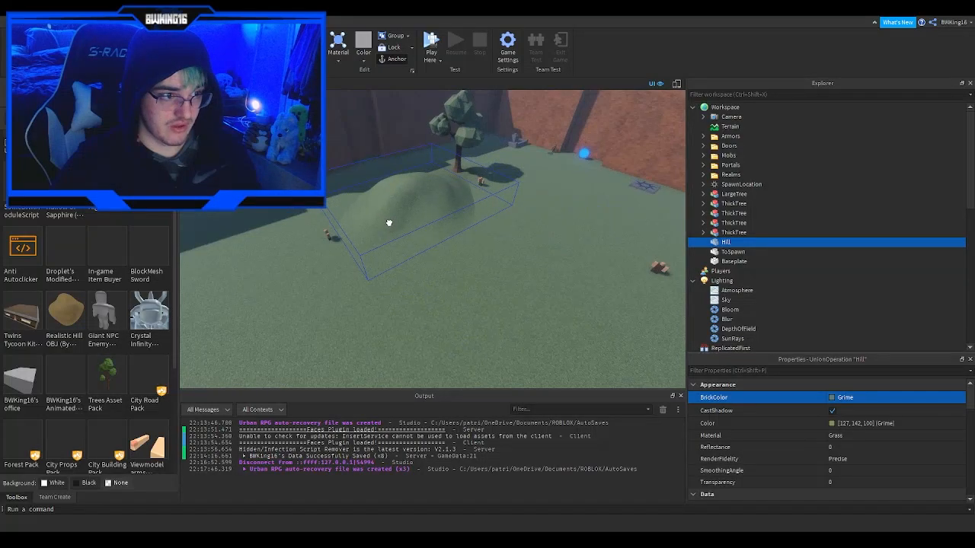
drag(389, 222, 428, 202)
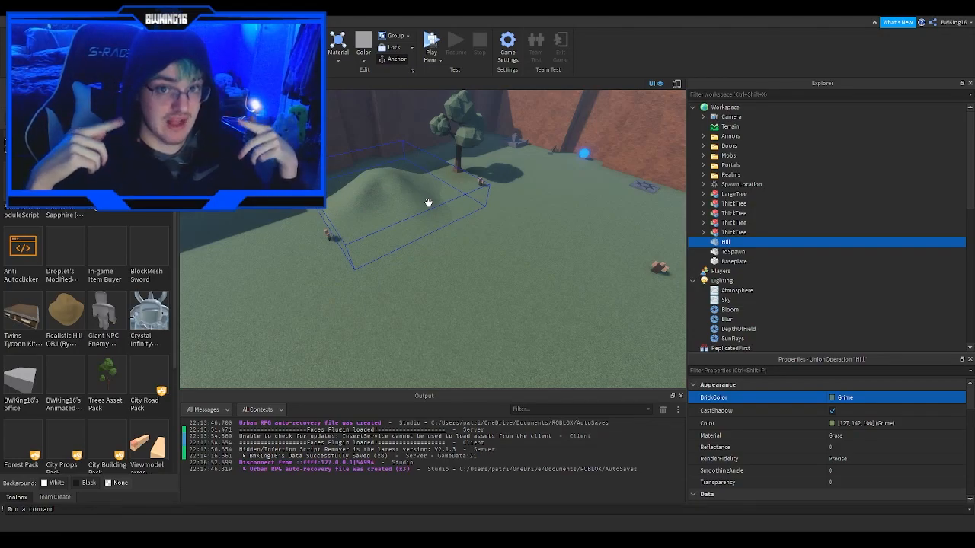
right_drag(428, 202, 417, 232)
key(w)
drag(417, 231, 427, 237)
right_drag(464, 229, 465, 229)
key(w)
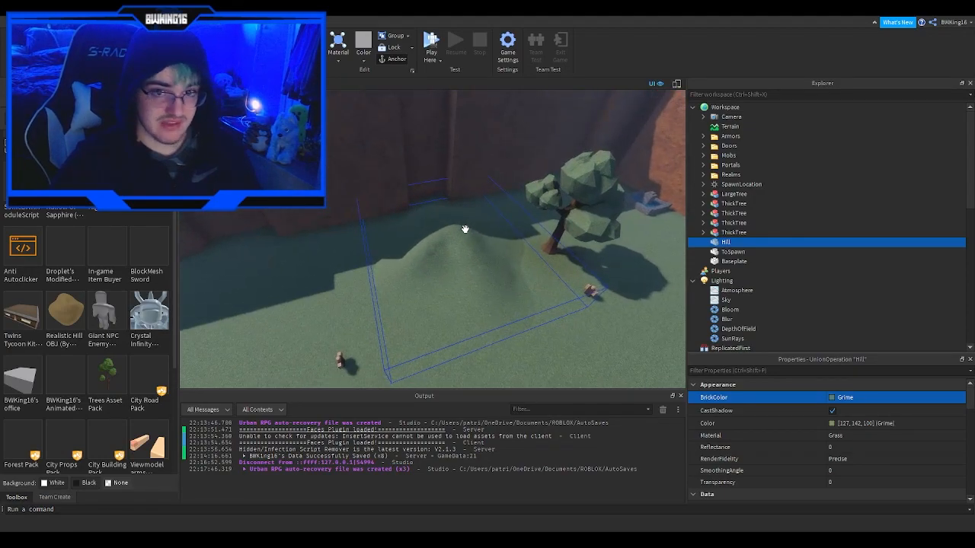
Duplicate the Hill and place the copy farther along the grass, near the wall and a distant ThickTree.
key(ctrl+d)
key(w)
right_drag(431, 272, 431, 269)
key(w)
drag(431, 270, 520, 188)
right_drag(520, 187, 521, 188)
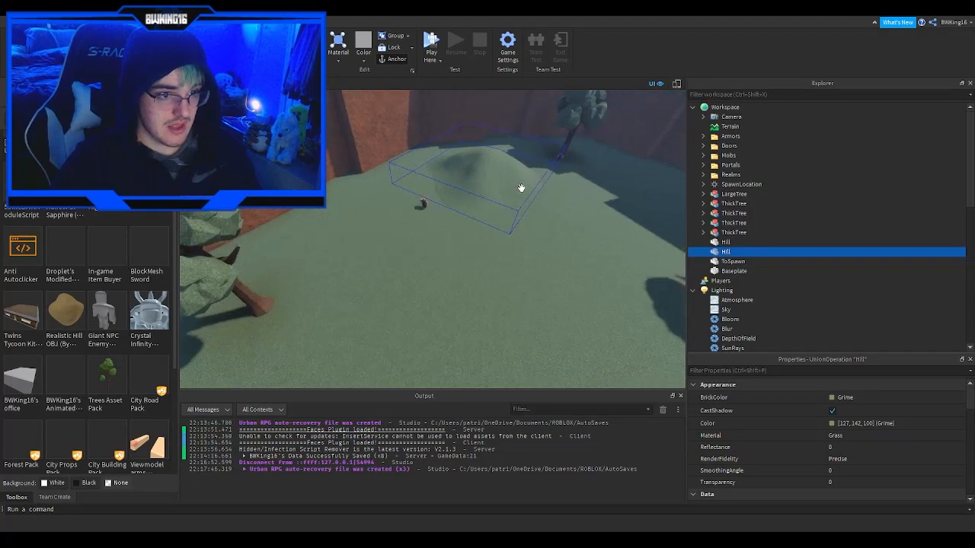
Duplicate the Hill again and place the third hill near the opposite wall, beside the tree.
key(ctrl+d)
drag(498, 192, 520, 281)
right_drag(520, 281, 522, 290)
drag(523, 289, 376, 193)
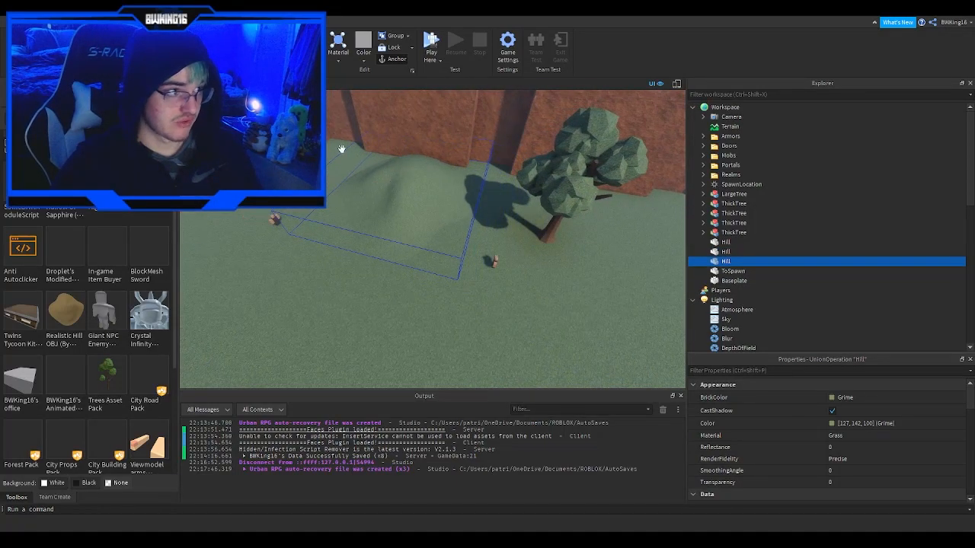
drag(400, 151, 400, 160)
Scale the first Hill, beside the tree near the wall, to a flatter shape.
key(w)
right_drag(400, 160, 398, 159)
key(w)
right_drag(475, 215, 476, 214)
click(378, 181)
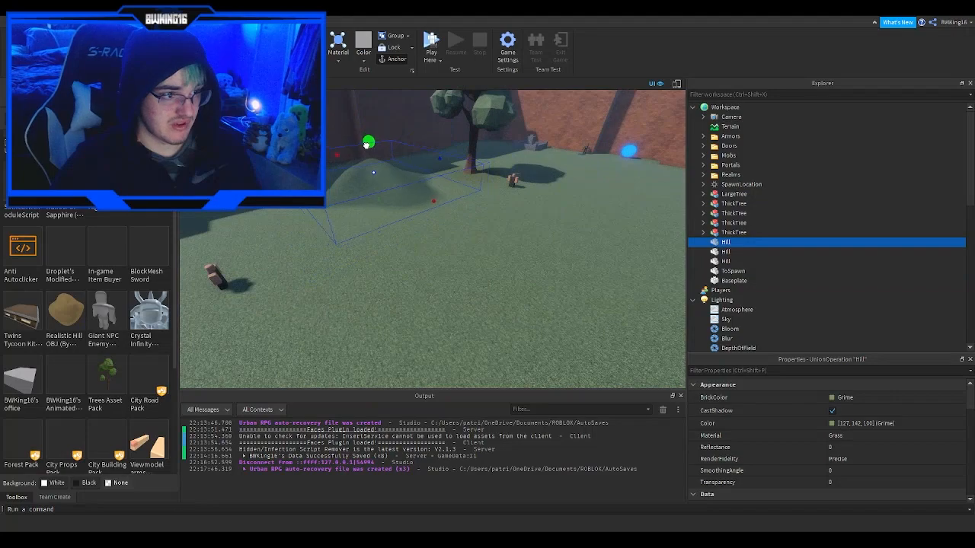
drag(364, 166, 359, 198)
key(w)
right_drag(358, 198, 393, 221)
key(w)
key(w)
drag(391, 197, 445, 212)
drag(392, 229, 454, 235)
Lower the LargeTree to a height of 21.405 so its trunk sits in the grass.
key(w)
right_drag(454, 235, 454, 236)
click(456, 163)
right_drag(463, 179, 465, 177)
key(f)
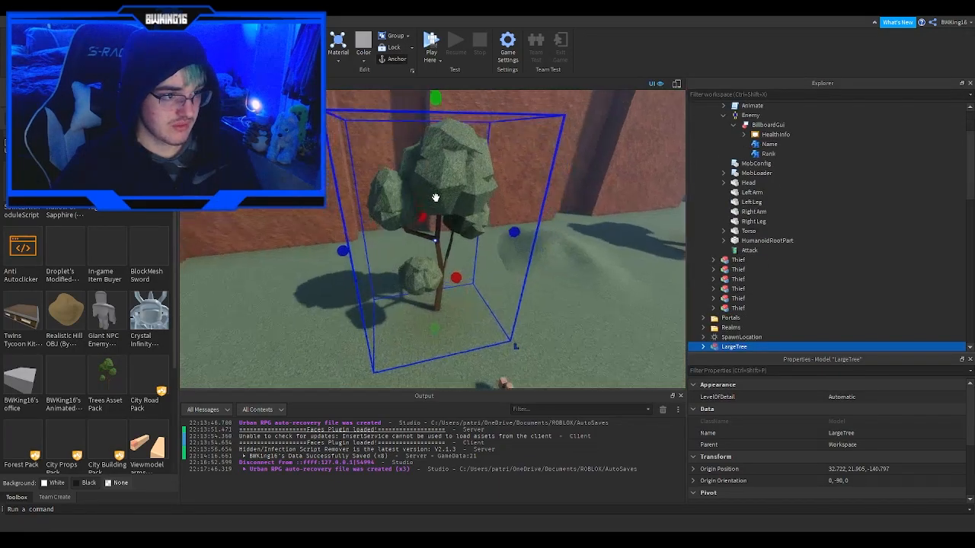
key(w)
right_drag(426, 234, 428, 235)
key(w)
scroll(427, 235, down, 2)
scroll(381, 238, up, 2)
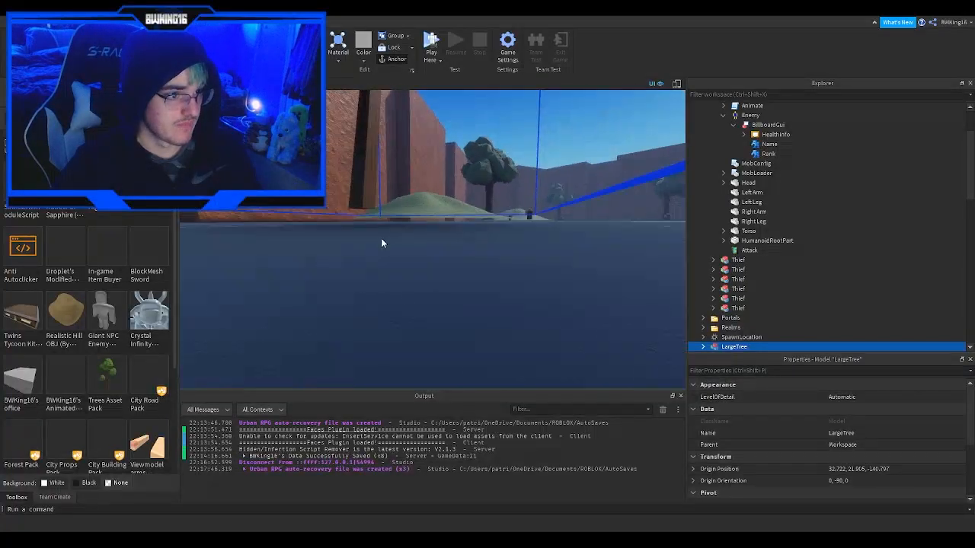
scroll(381, 238, down, 5)
scroll(381, 238, down, 2)
scroll(379, 228, up, 3)
right_drag(388, 157, 388, 157)
drag(389, 158, 392, 163)
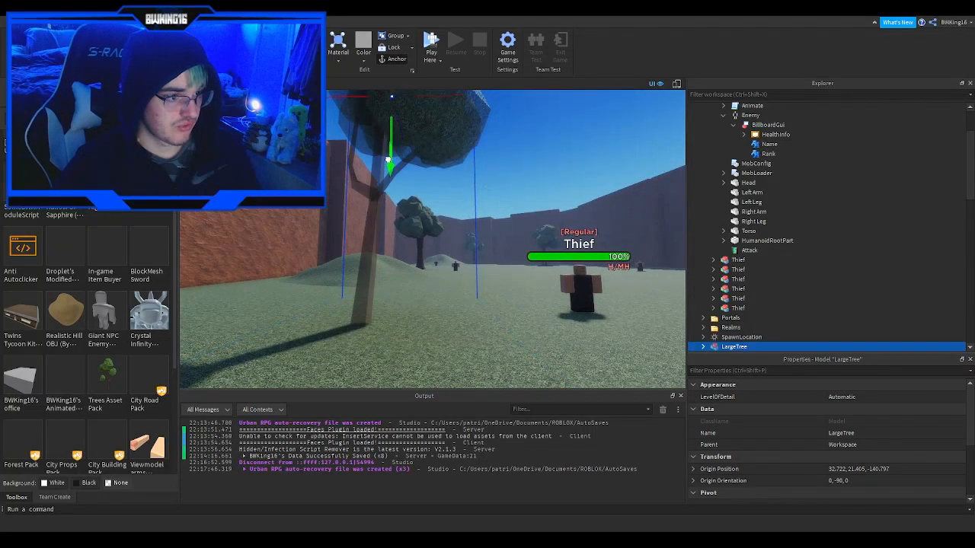
right_drag(457, 208, 458, 210)
click(457, 209)
Select the Thief in front of the tree in the shaded corner and open its MobConfig script.
scroll(429, 297, up, 10)
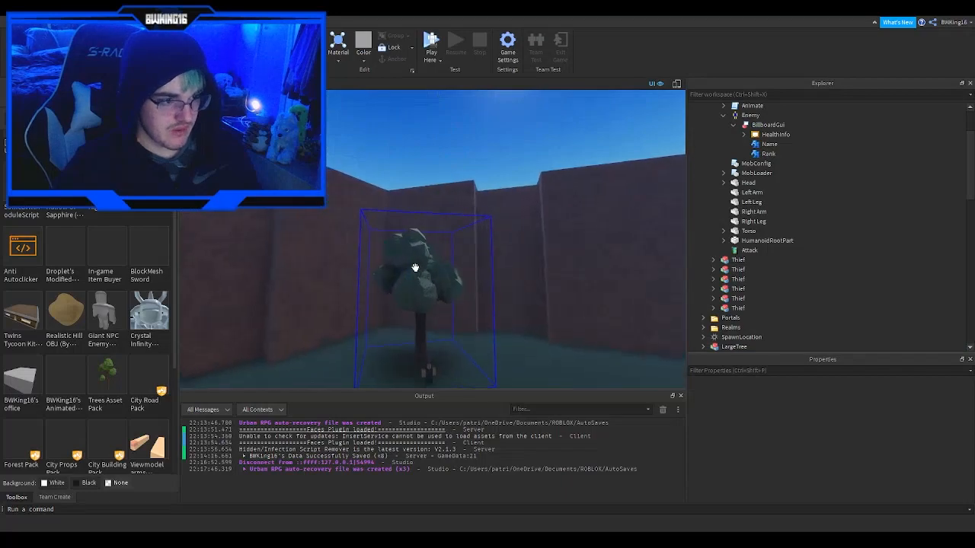
scroll(415, 267, up, 10)
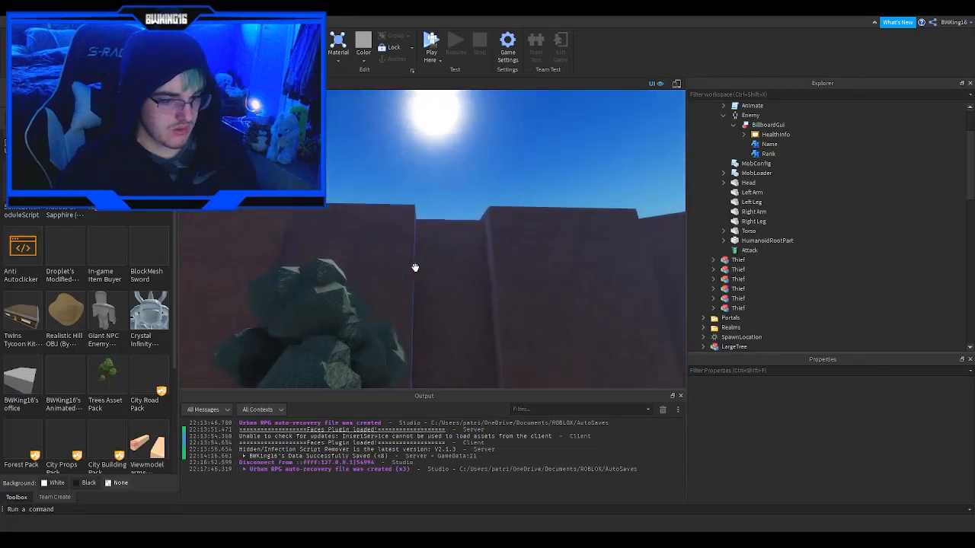
click(415, 267)
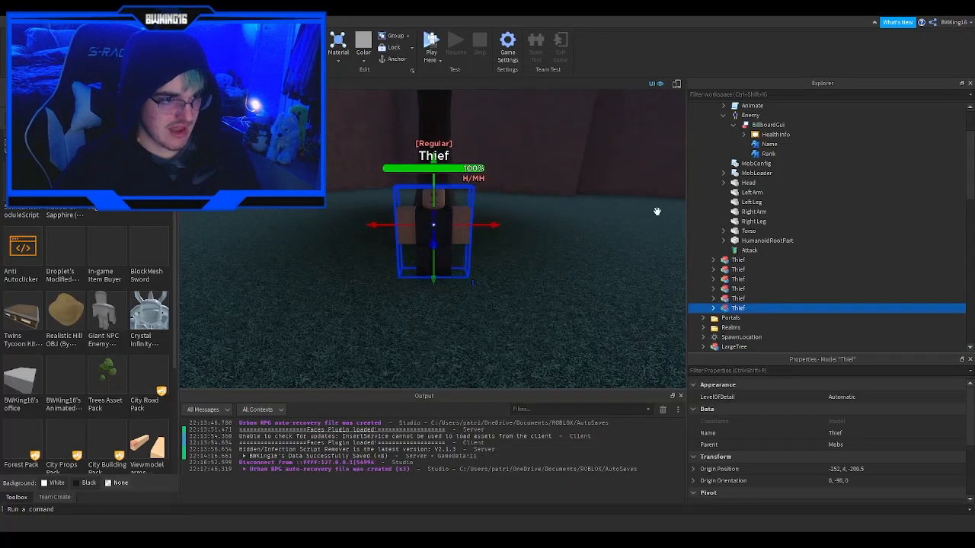
scroll(716, 190, up, 5)
click(713, 164)
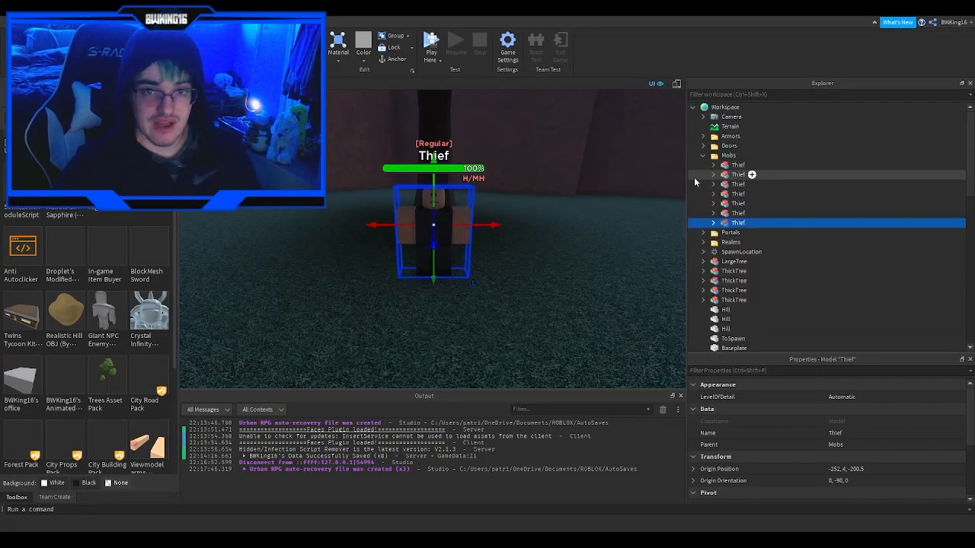
scroll(463, 277, up, 5)
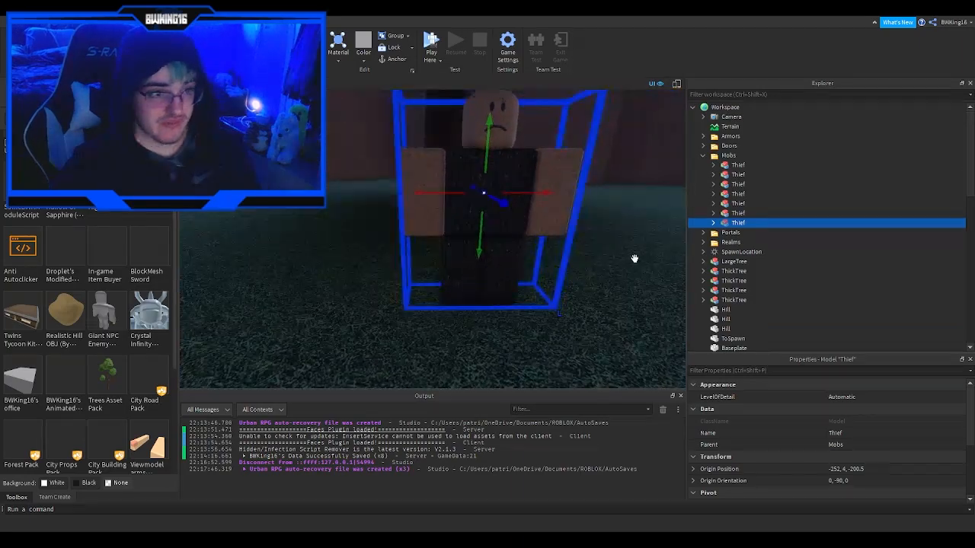
click(713, 222)
right_drag(525, 240, 424, 234)
key(w)
key(w)
key(w)
key(f)
scroll(424, 235, up, 3)
scroll(424, 235, down, 5)
scroll(424, 234, up, 3)
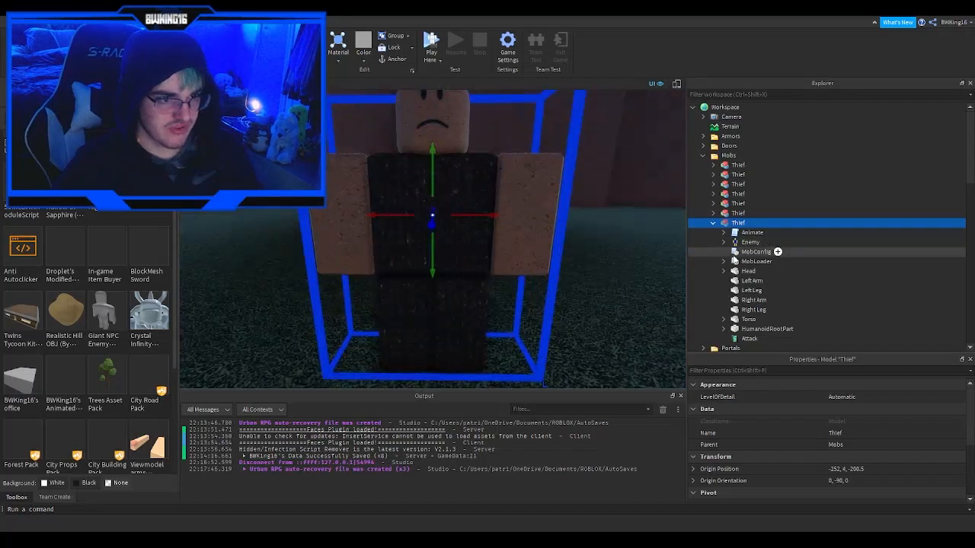
double_click(756, 251)
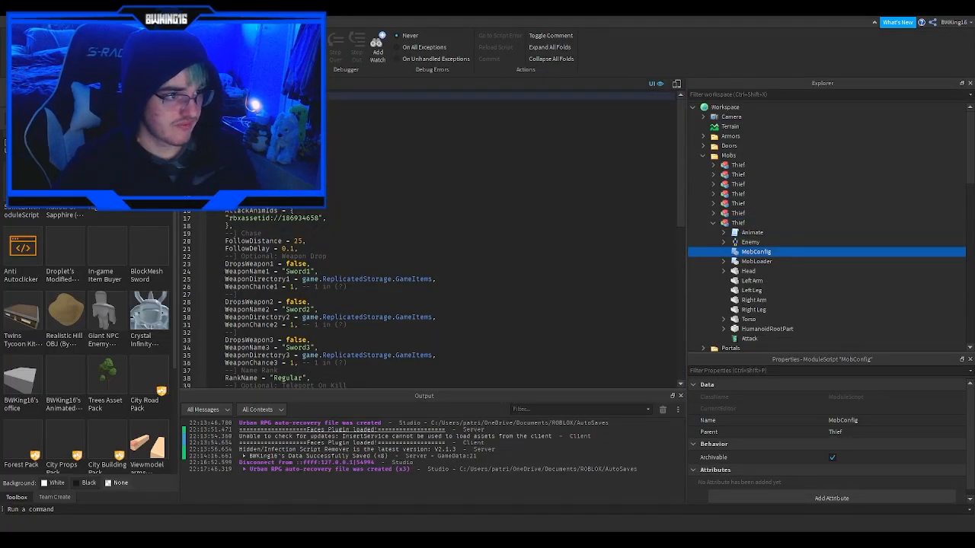
Set MobName to "Speedy Thief" and AwardedXP to 21 in this Thief's MobConfig.
click(274, 118)
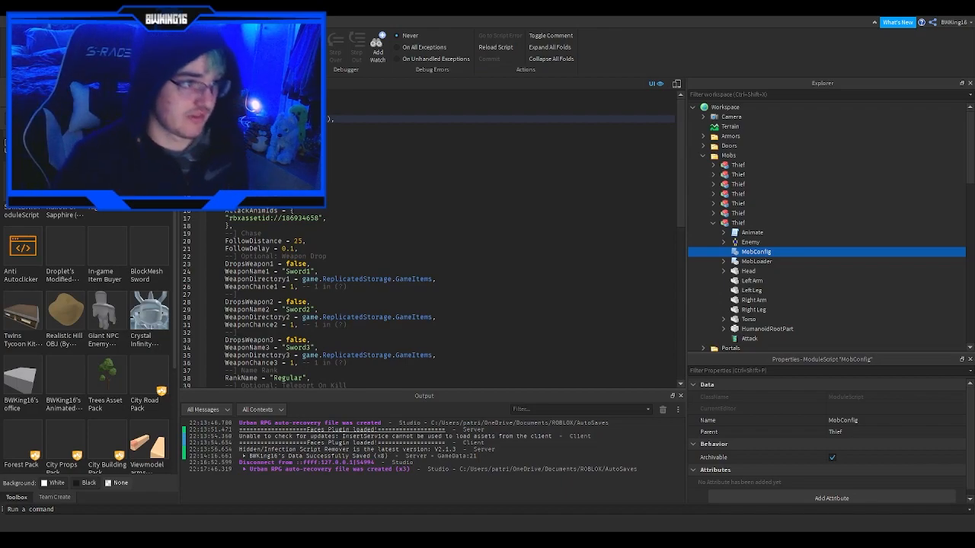
click(282, 141)
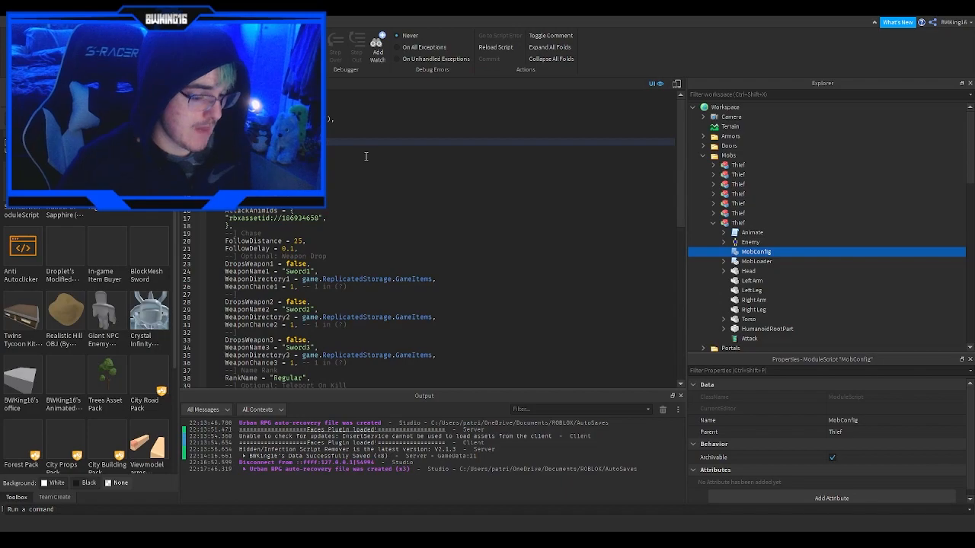
key(BackSpace)
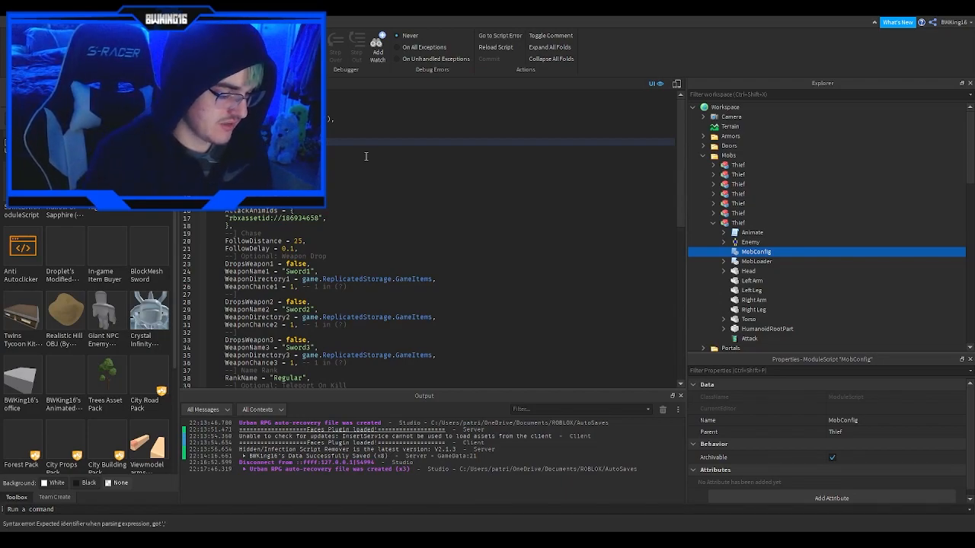
text(1)
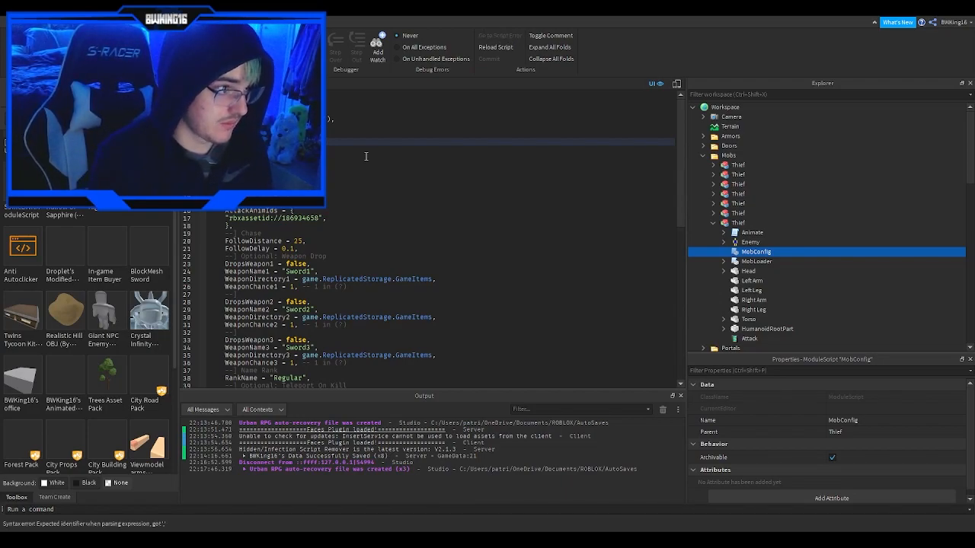
key(Down)
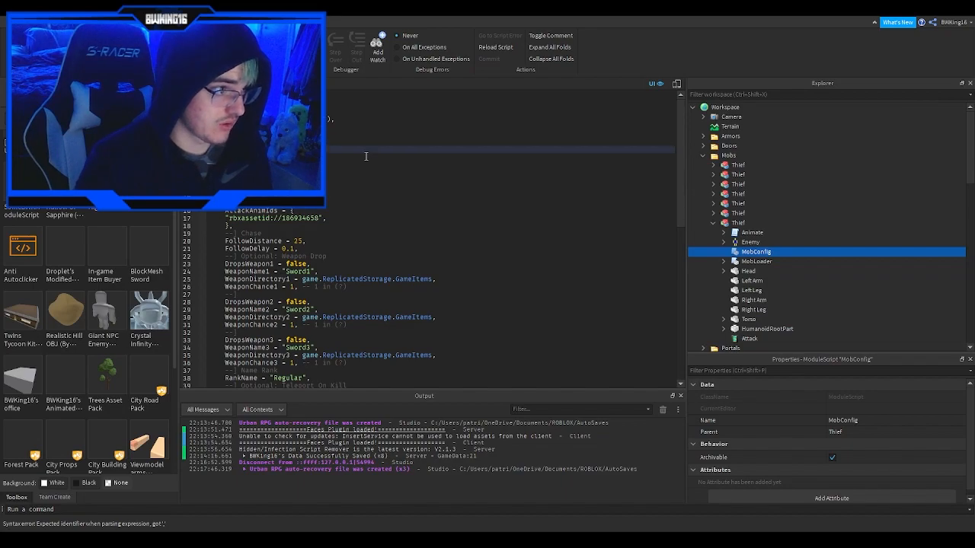
Set MobHealth to 29, MobDamage to 21 and MobWalkSpeed to 20 in the Speedy Thief's MobConfig.
key(Down)
key(Down)
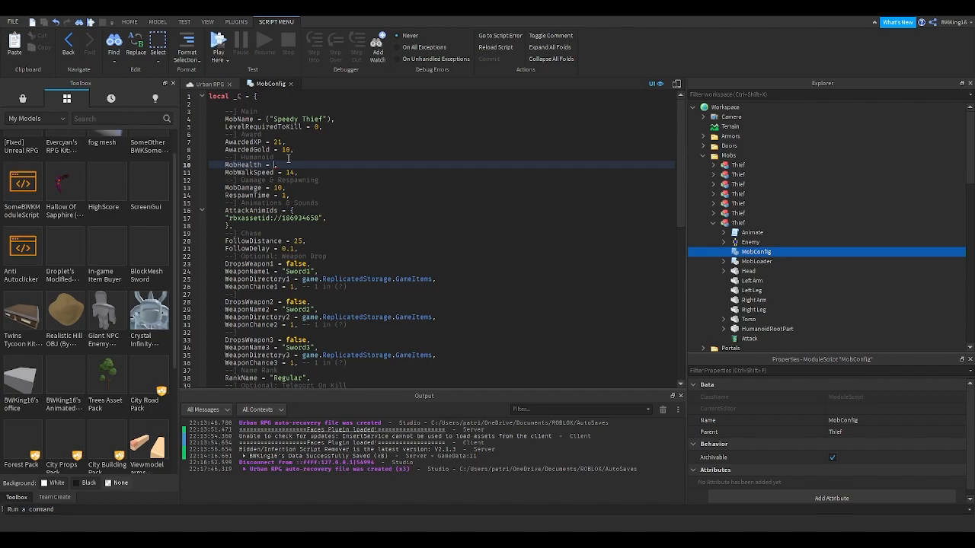
key(BackSpace)
key(BackSpace)
key(BackSpace)
key(BackSpace)
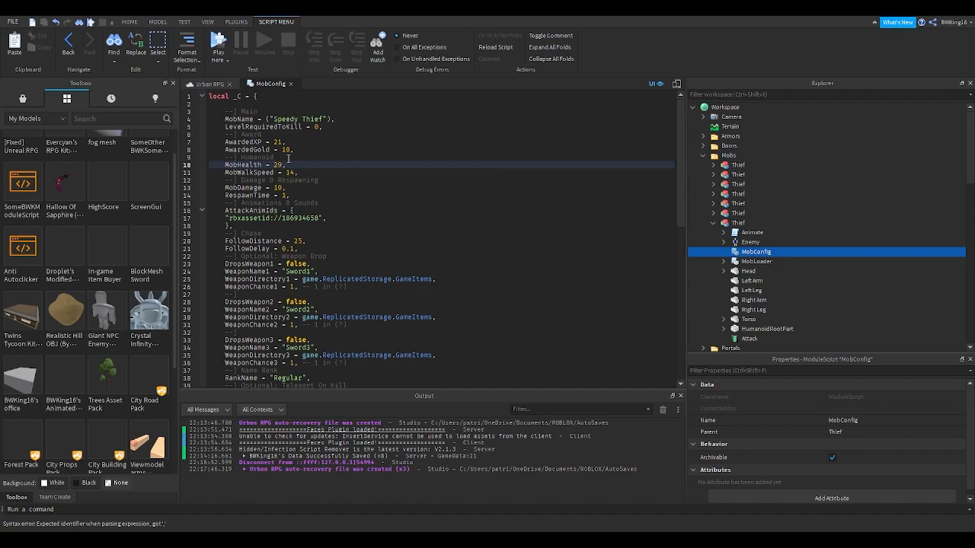
click(281, 188)
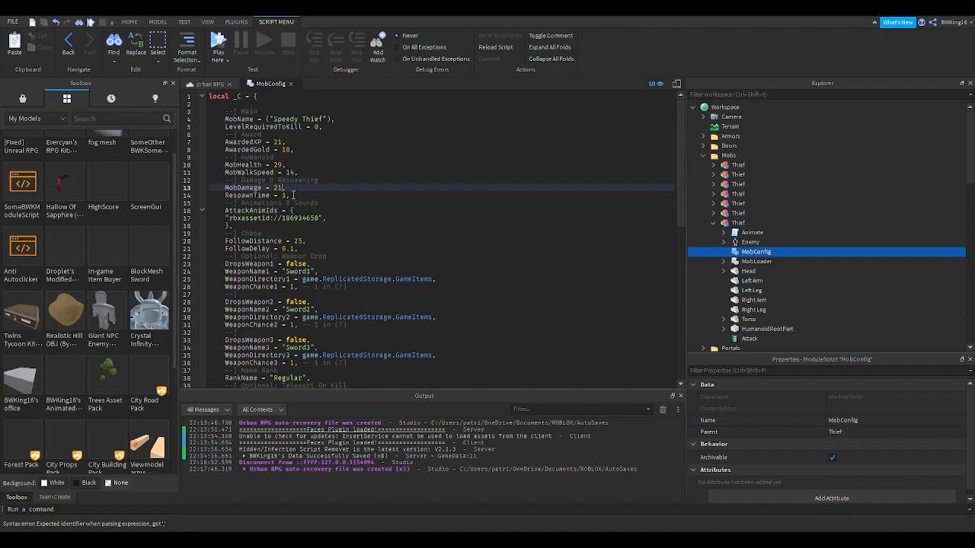
click(296, 171)
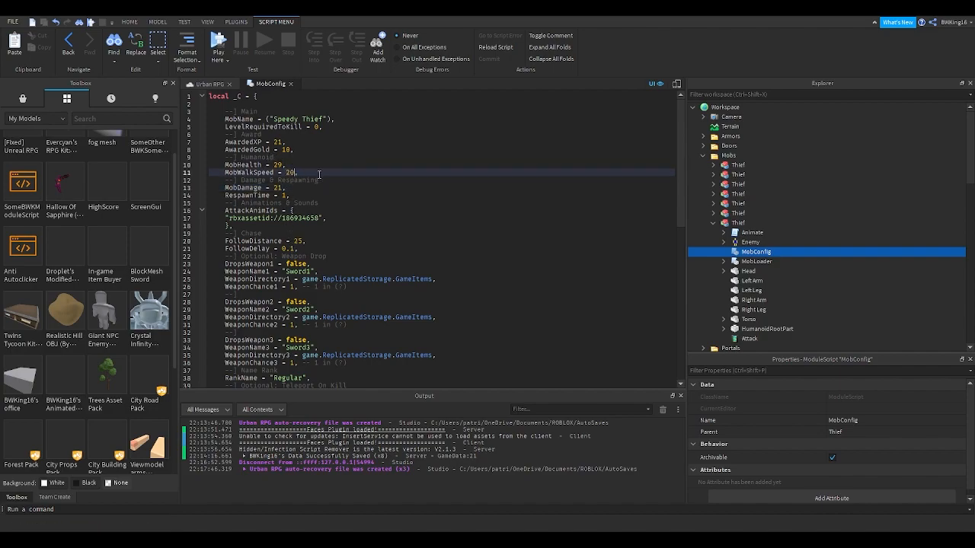
Change the Speedy Thief's RankName to "Boss" in MobConfig.
scroll(313, 189, down, 2)
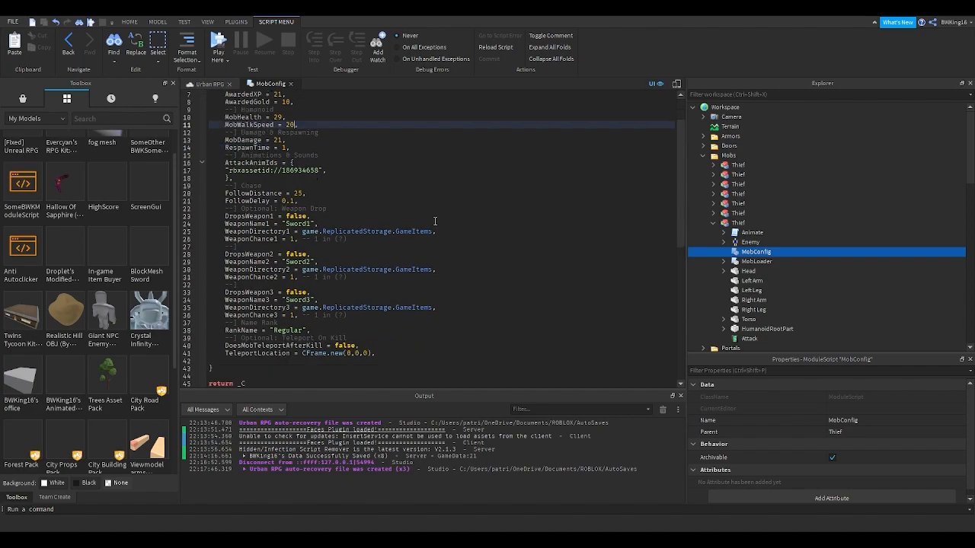
double_click(293, 331)
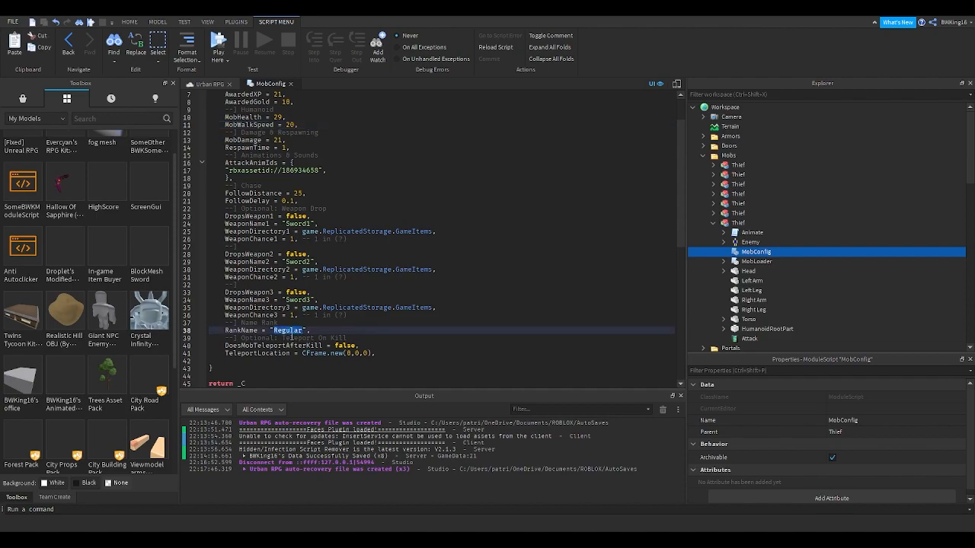
click(199, 85)
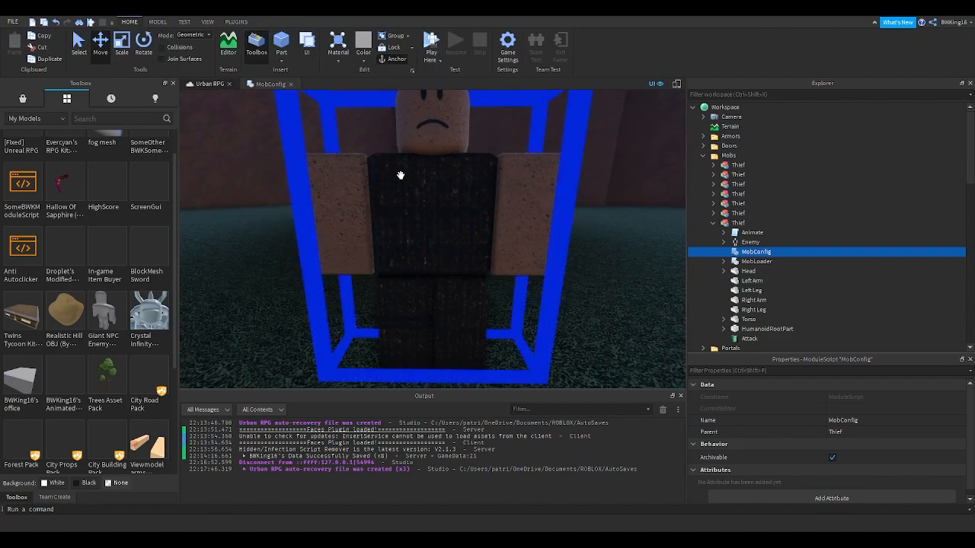
key(e)
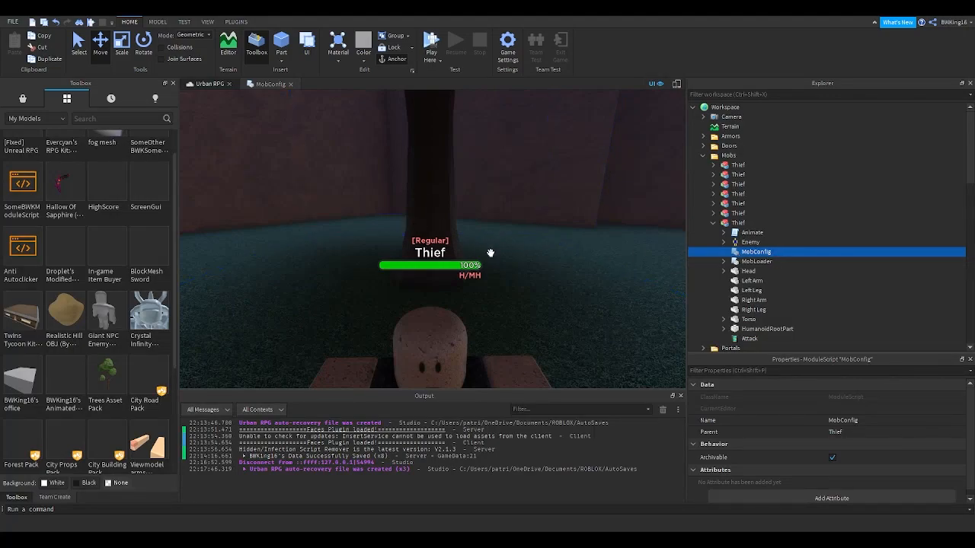
double_click(734, 254)
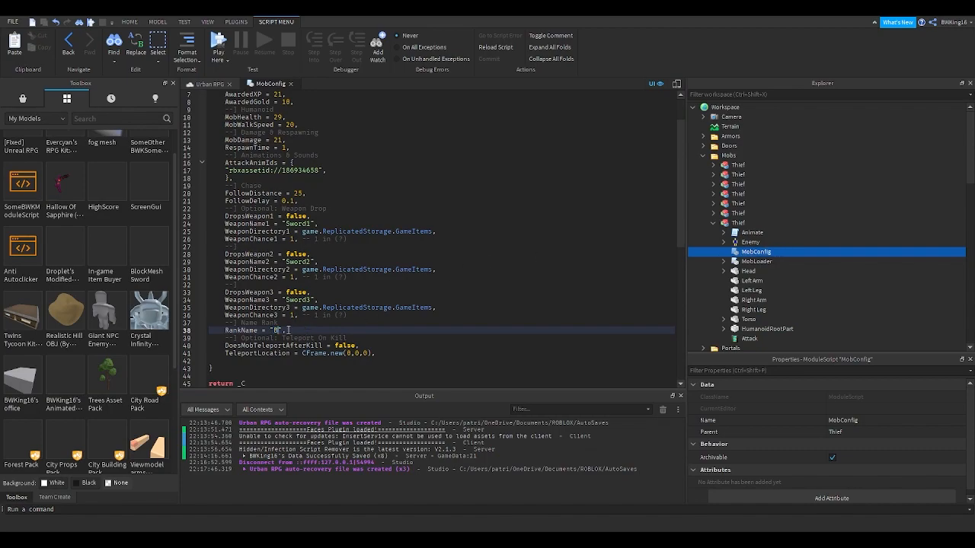
click(209, 83)
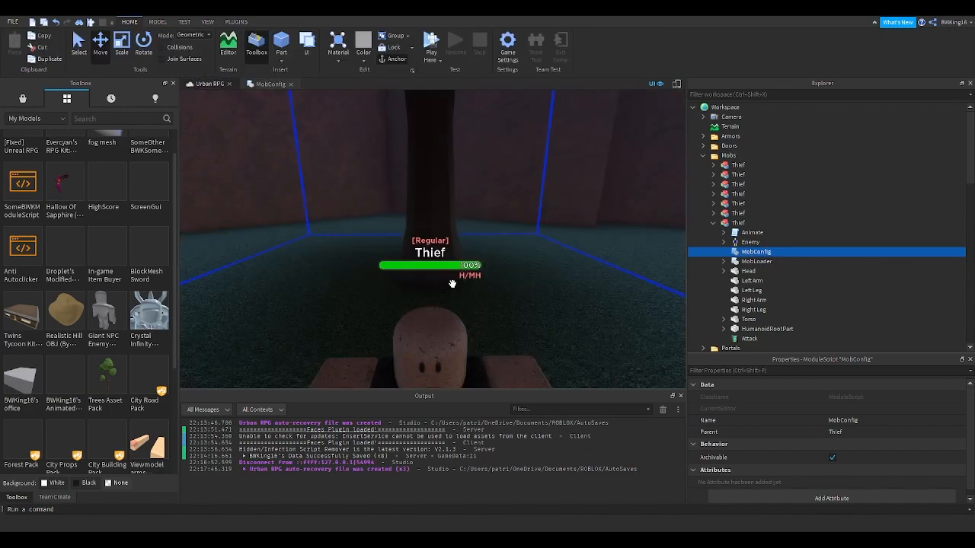
double_click(732, 254)
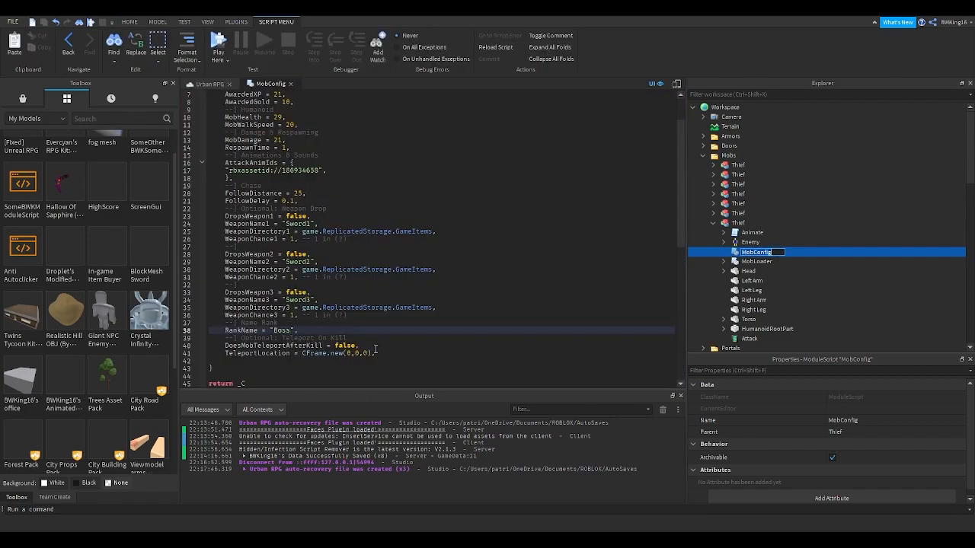
scroll(297, 251, up, 1)
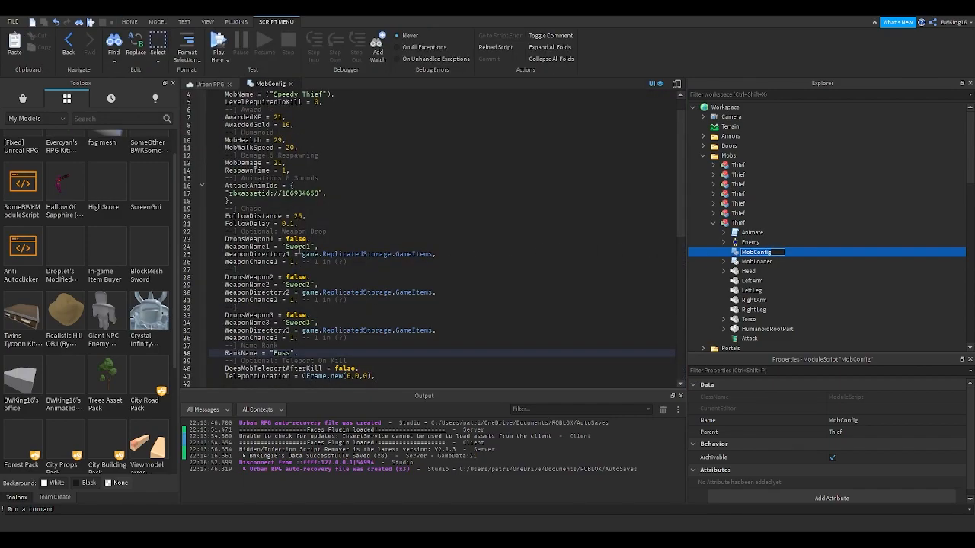
scroll(322, 245, up, 1)
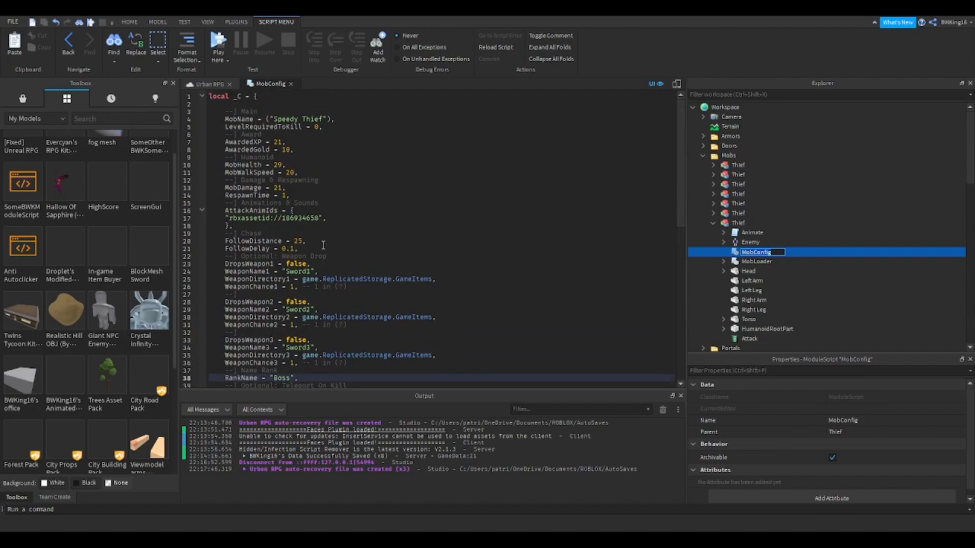
Return to the 3D view of the realm and collapse the edited Thief and the Mobs folder.
click(210, 84)
scroll(428, 220, down, 10)
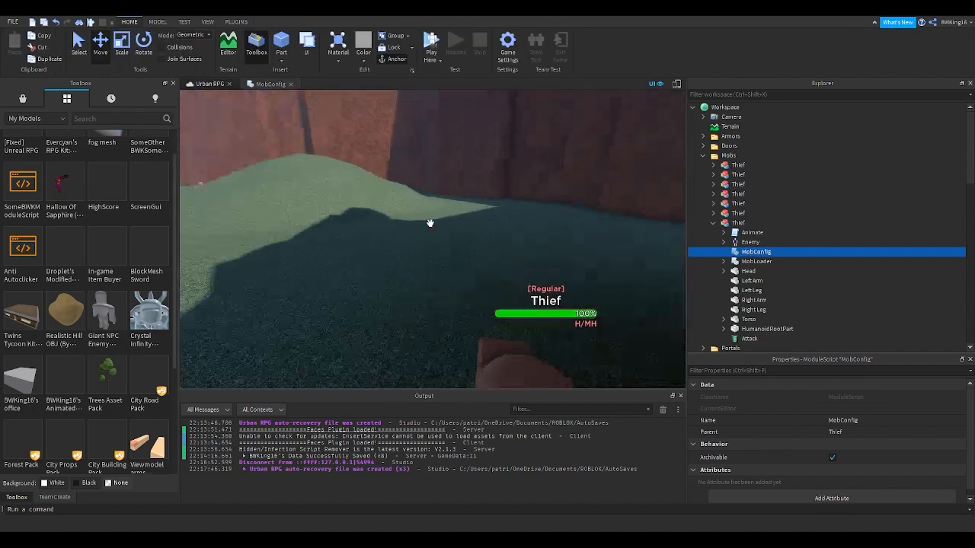
scroll(431, 222, down, 5)
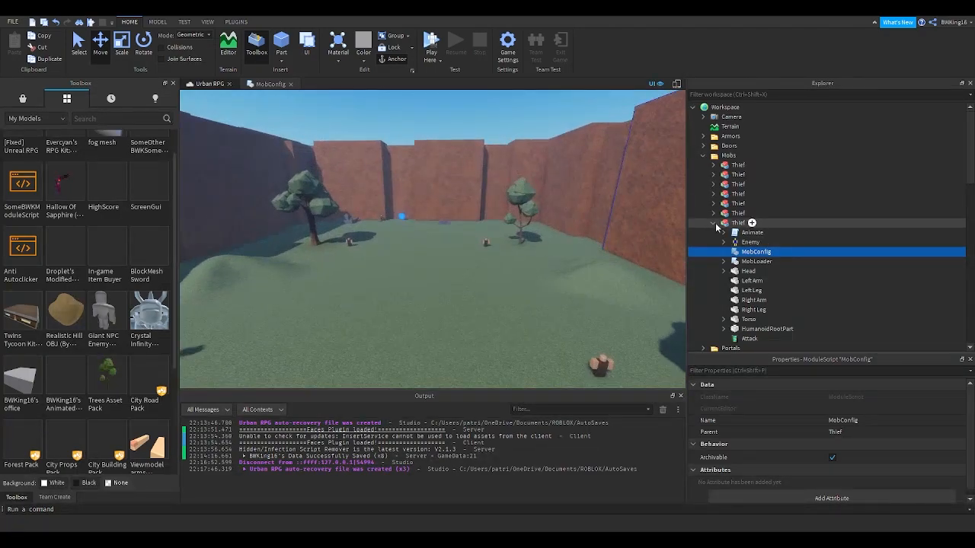
click(714, 222)
click(702, 156)
Locate the ToSpawn part outside the realm wall and look over its surroundings and the Grasslands.
scroll(342, 261, up, 4)
right_drag(342, 261, 342, 261)
scroll(445, 219, up, 3)
click(732, 271)
key(f)
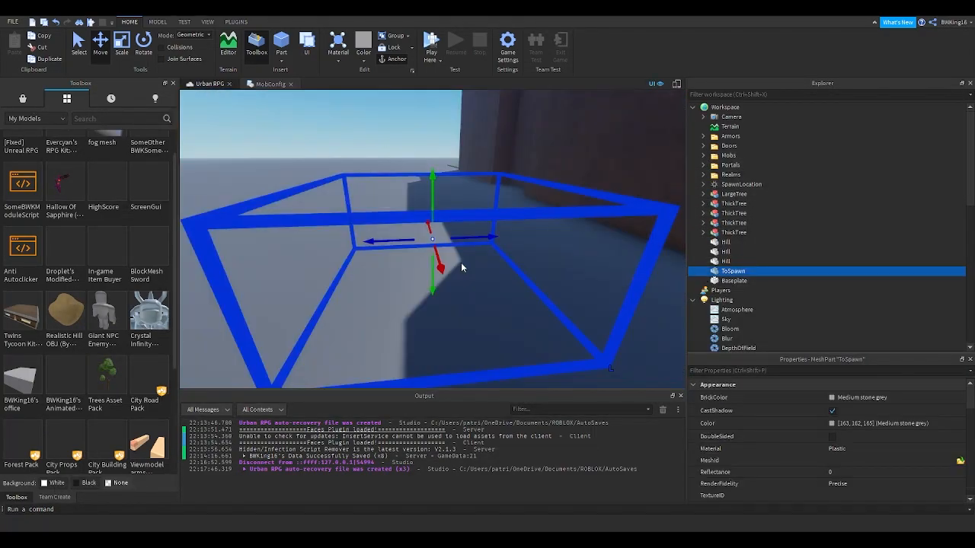
drag(395, 266, 383, 270)
right_drag(383, 270, 383, 269)
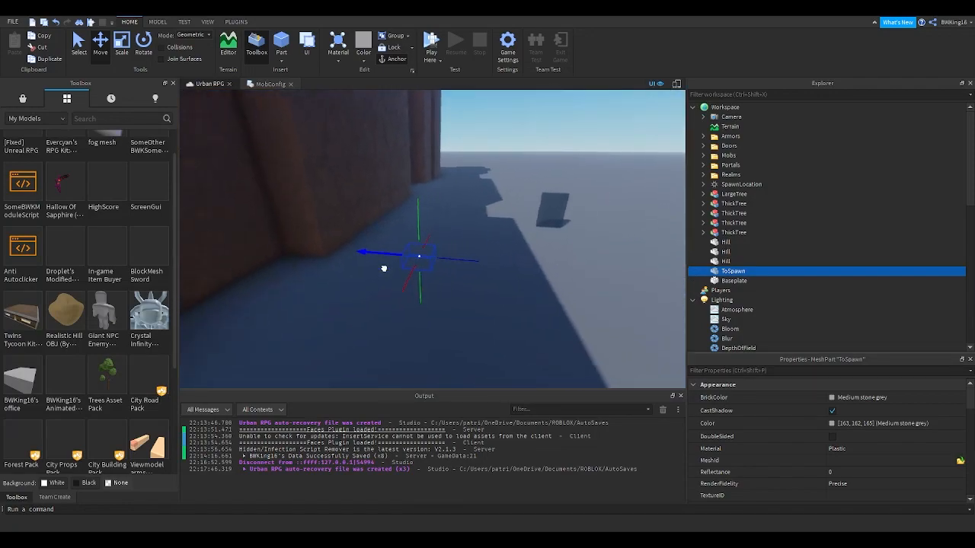
drag(383, 269, 383, 269)
right_drag(383, 270, 383, 270)
key(w)
drag(383, 269, 383, 268)
right_drag(383, 269, 383, 268)
drag(383, 268, 386, 260)
right_drag(383, 268, 387, 260)
key(w)
drag(386, 260, 429, 255)
right_drag(429, 254, 429, 255)
key(w)
drag(428, 254, 429, 255)
right_drag(429, 254, 429, 255)
drag(429, 255, 423, 258)
right_drag(427, 261, 424, 258)
drag(423, 258, 448, 233)
right_drag(448, 233, 447, 232)
key(w)
drag(405, 217, 421, 215)
key(w)
right_drag(454, 217, 454, 218)
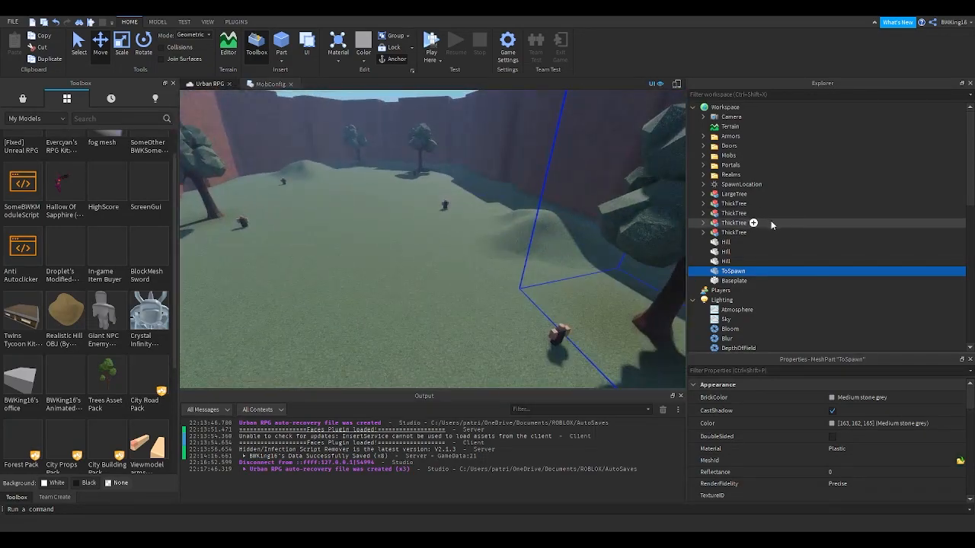
Move the LargeTree and the four ThickTree models into the U1R1 | Grasslands folder under Realms.
drag(778, 232, 730, 178)
scroll(753, 218, up, 6)
drag(726, 328, 754, 185)
click(714, 187)
right_drag(518, 217, 445, 158)
click(446, 157)
key(w)
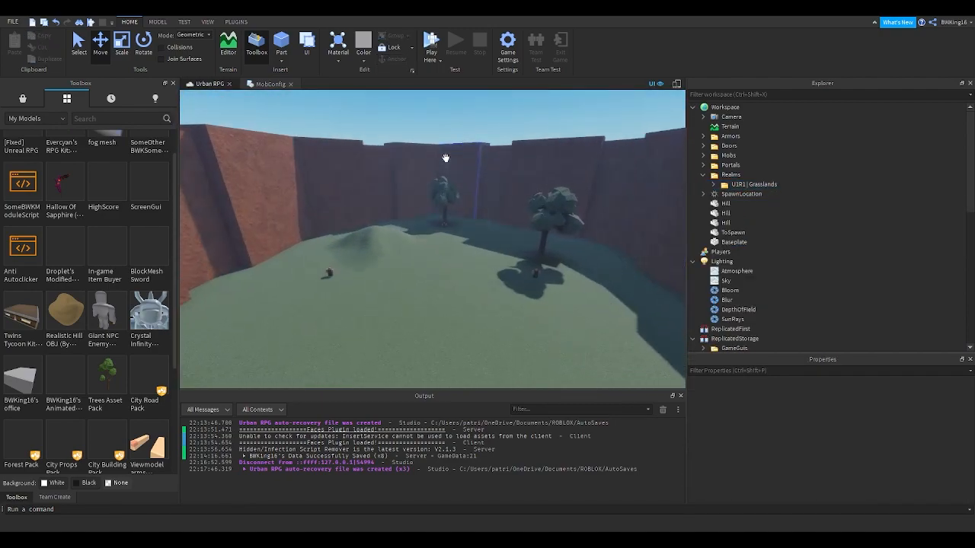
Rename the Thief model standing beneath the far tree as Speedy Thief.
key(w)
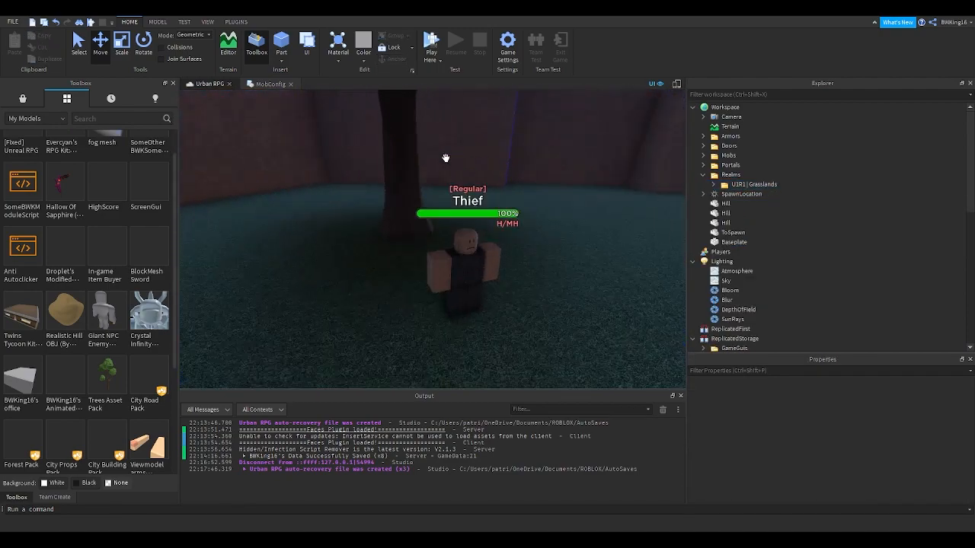
key(e)
key(q)
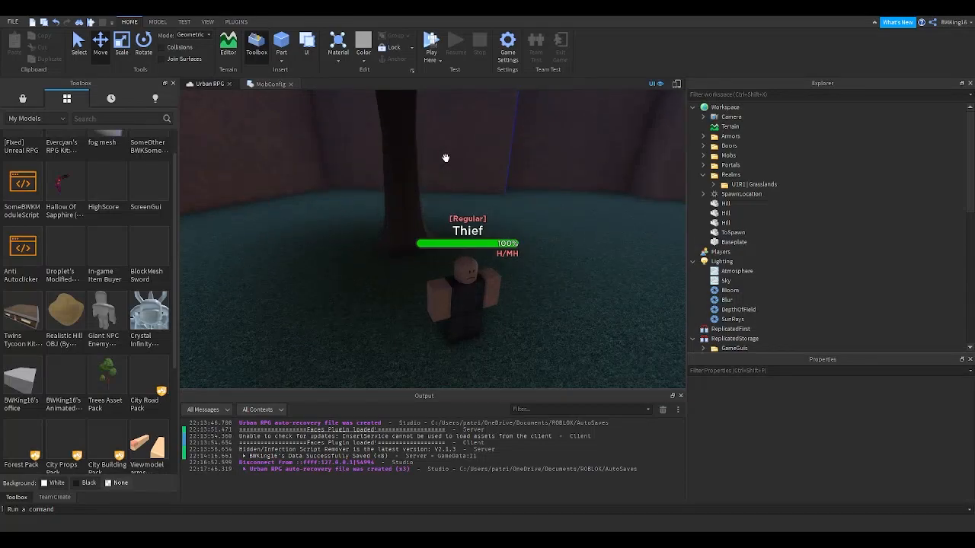
click(461, 258)
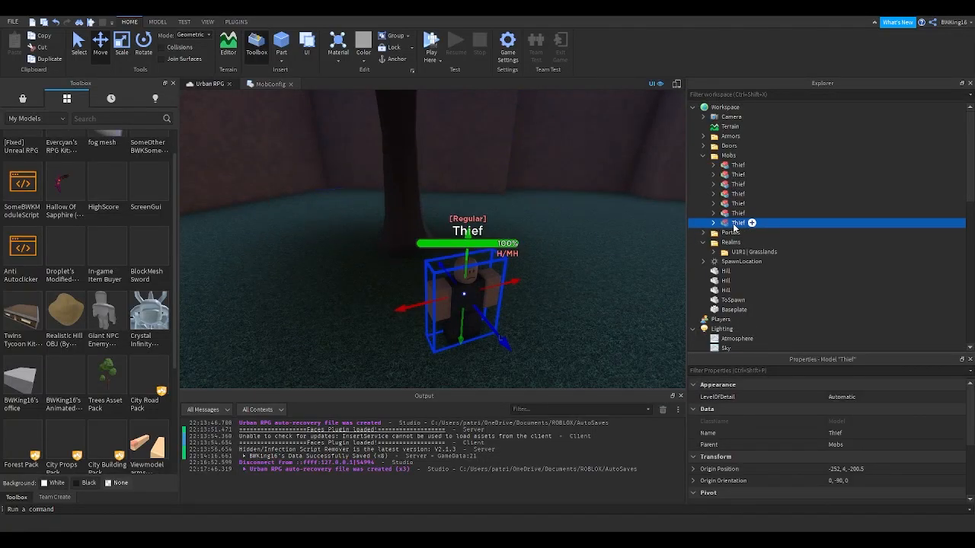
key(Return)
Set the BrickColor of the Speedy Thief's Torso, Right Leg and Left Leg to Dark stone grey.
click(713, 223)
scroll(715, 227, down, 1)
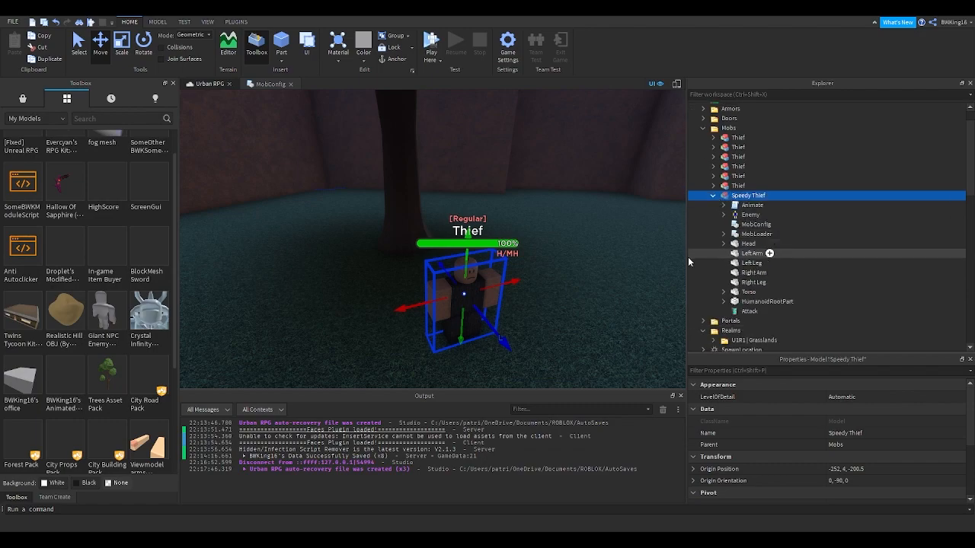
right_drag(503, 255, 506, 252)
key(w)
key(q)
click(743, 293)
ctrl+click(746, 283)
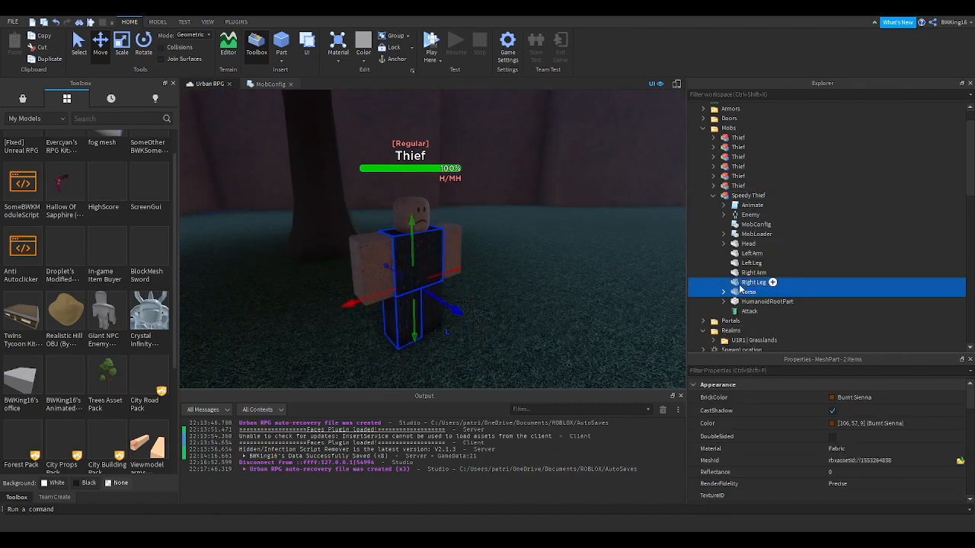
ctrl+click(749, 263)
click(811, 397)
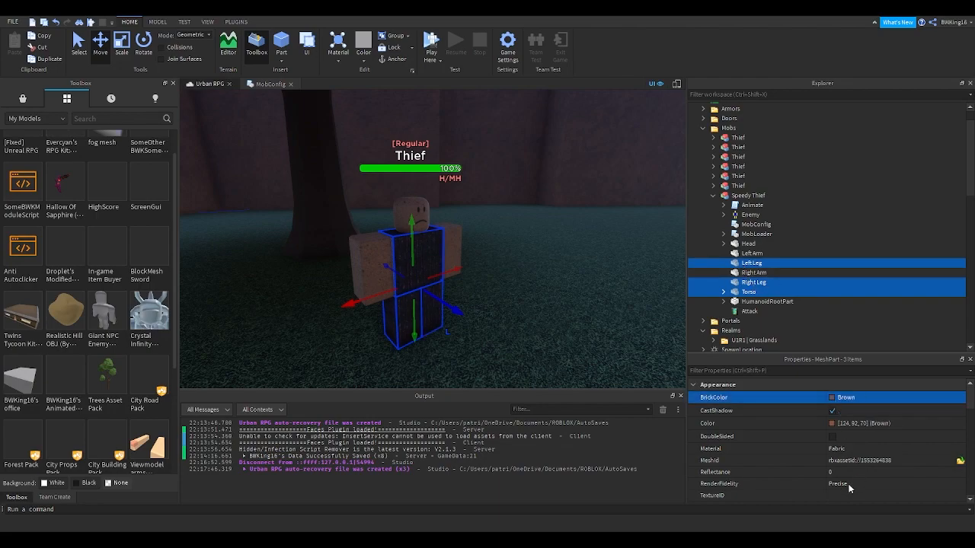
key(Down)
scroll(466, 271, up, 4)
scroll(465, 270, down, 5)
right_drag(464, 270, 322, 144)
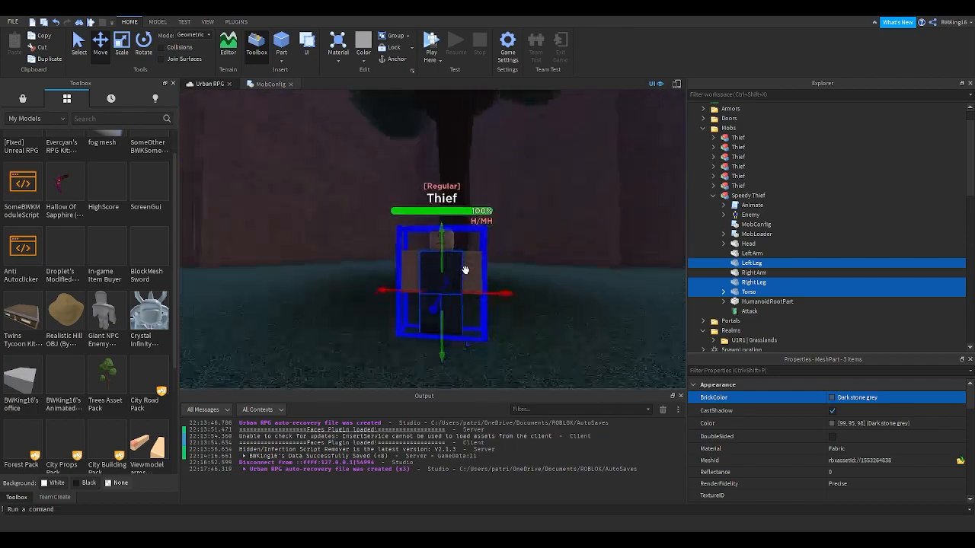
click(322, 144)
scroll(322, 144, up, 2)
Set the text of the Name label in the Speedy Thief's Enemy BillboardGui to "Speedy Thief".
click(737, 196)
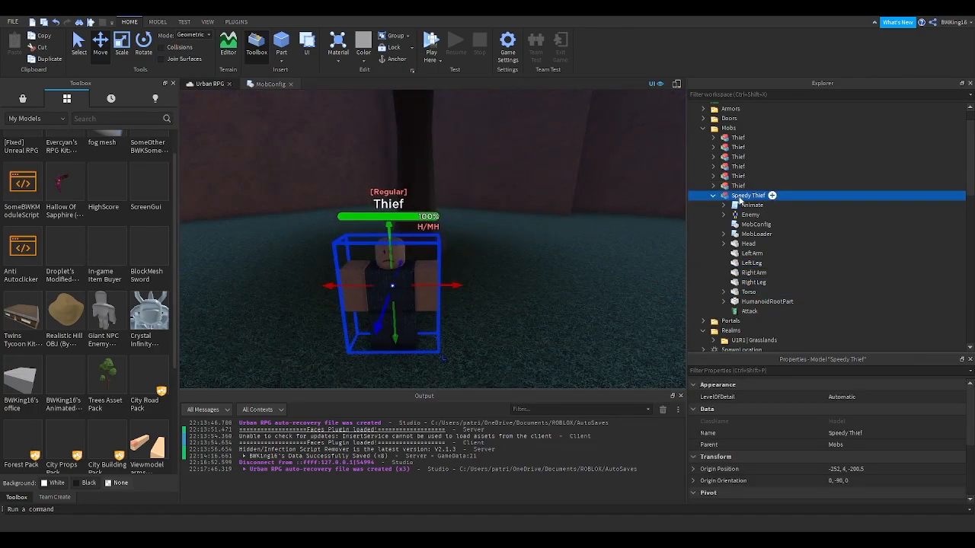
click(723, 215)
click(733, 224)
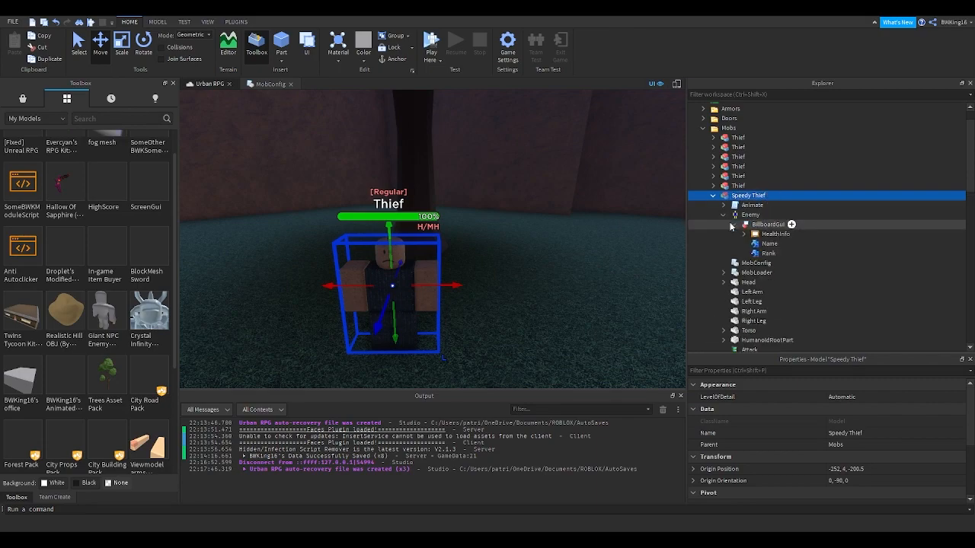
click(769, 244)
scroll(863, 402, down, 10)
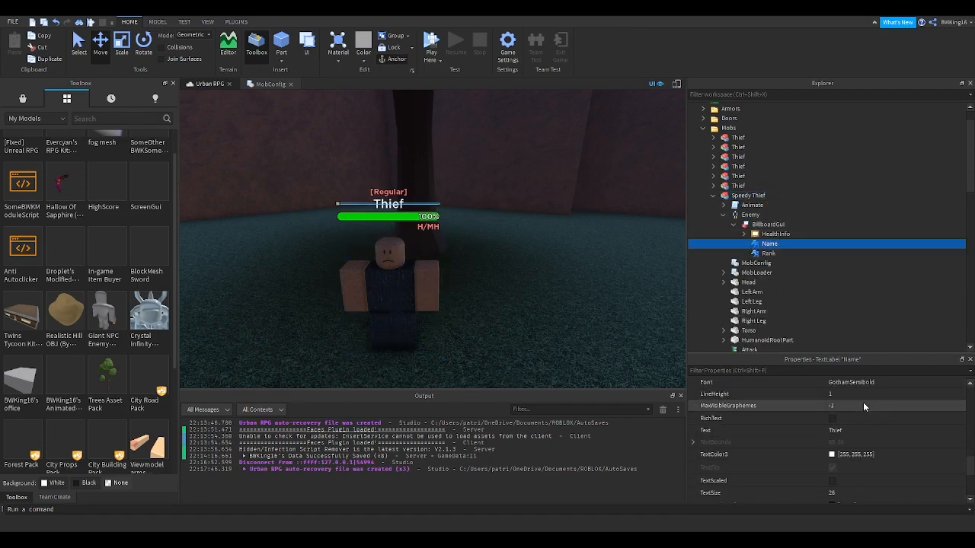
click(850, 420)
click(850, 430)
text(Speedy Thief)
key(Return)
right_drag(437, 239, 349, 195)
click(349, 194)
scroll(461, 289, up, 2)
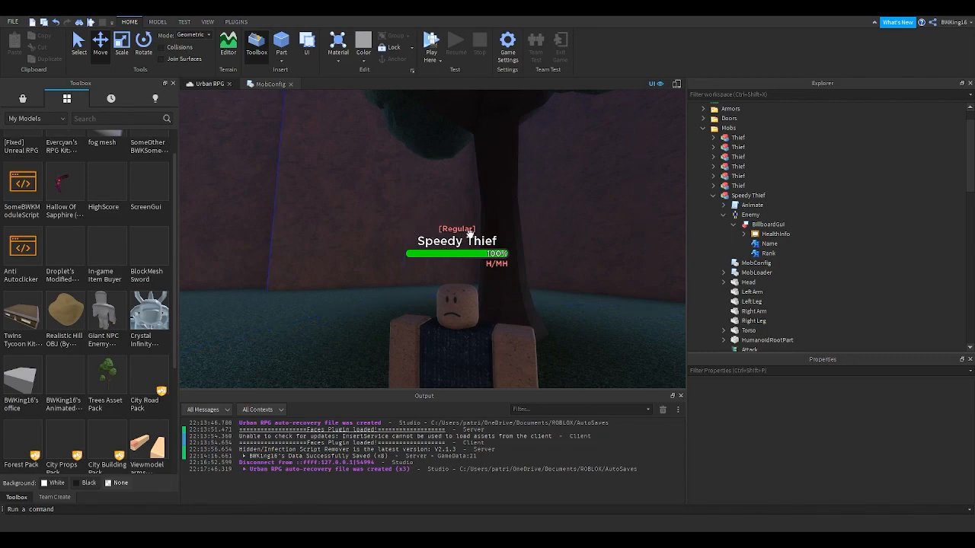
Collapse the Speedy Thief model and the Mobs and Realms folders in the workspace hierarchy.
right_drag(454, 235, 454, 234)
key(w)
key(w)
key(w)
click(714, 195)
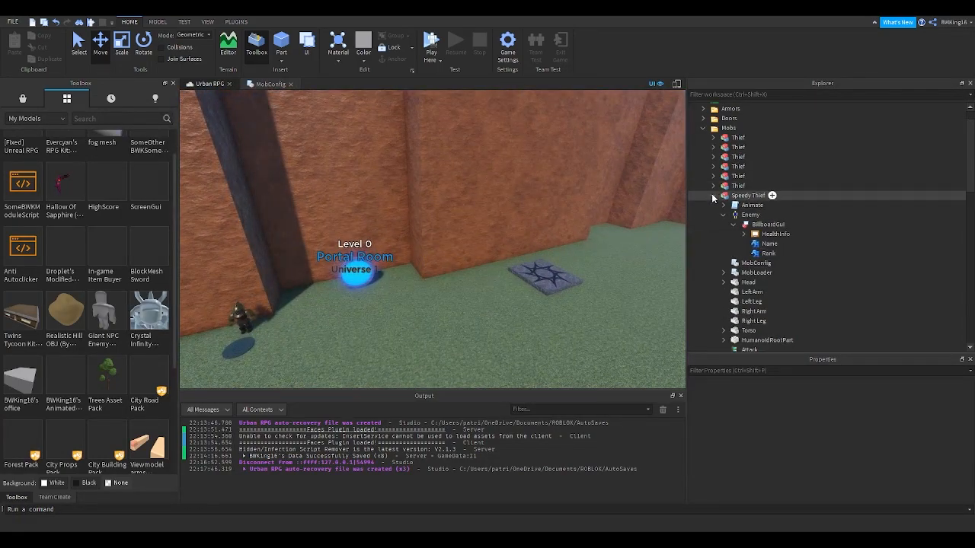
click(703, 128)
click(703, 147)
Look over the Speedy Thief and the surrounding Grasslands terrain, trees and walls.
right_drag(432, 168, 472, 184)
key(w)
key(w)
key(w)
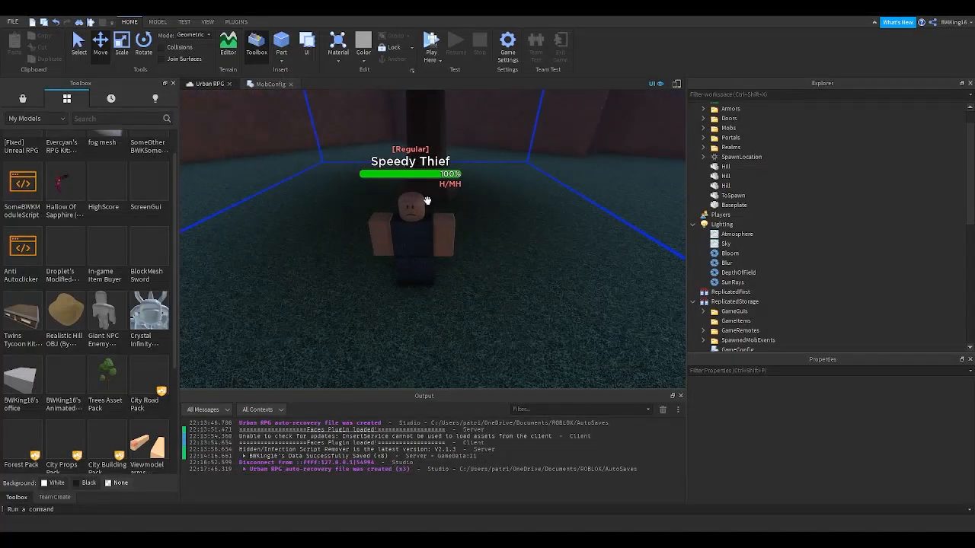
key(s)
right_drag(512, 177, 513, 177)
key(w)
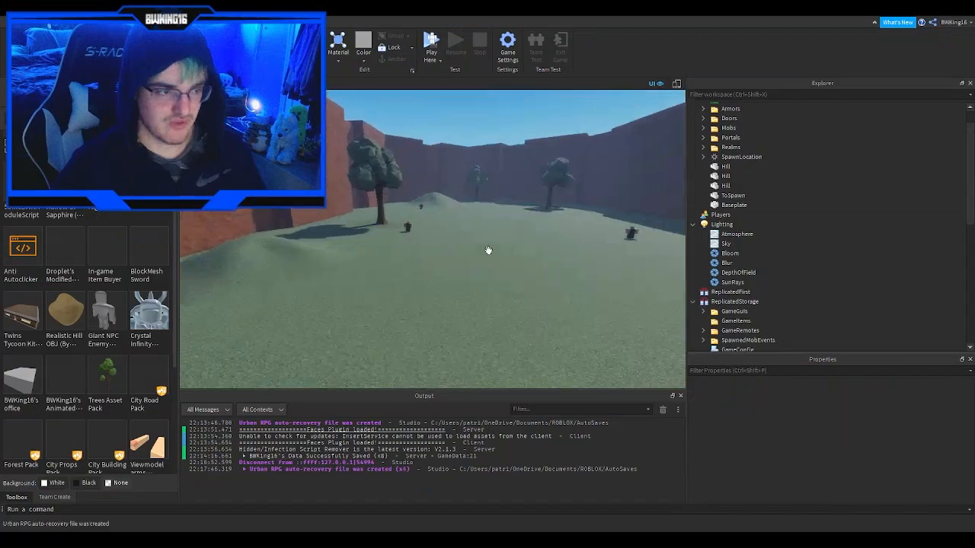
right_drag(487, 250, 419, 203)
key(w)
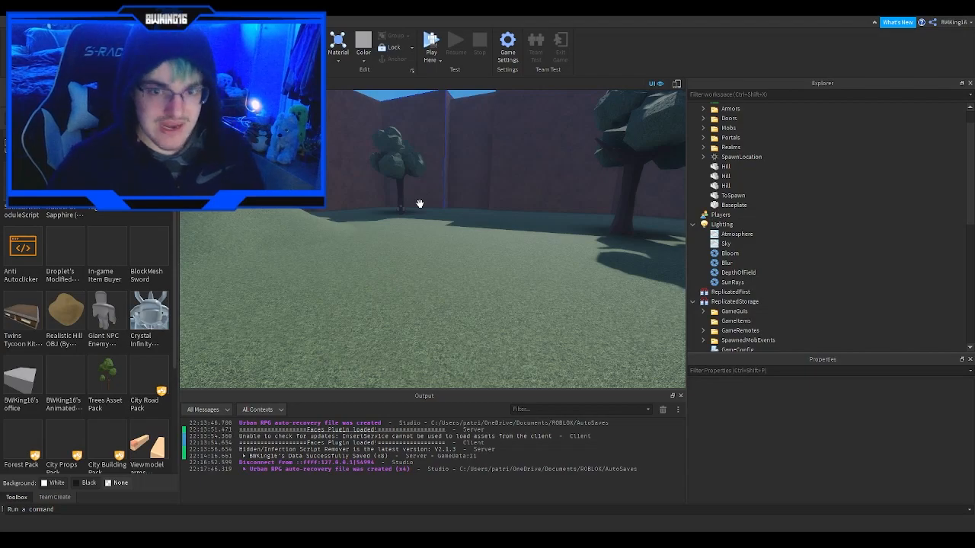
key(w)
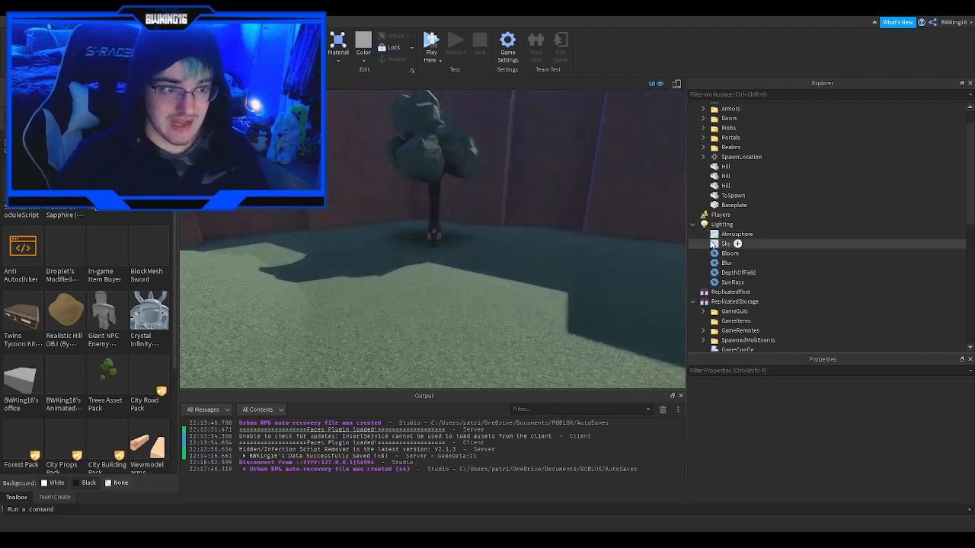
Duplicate the Bronze Sword in StarterPack and move the copy into Workspace.
scroll(711, 243, down, 1)
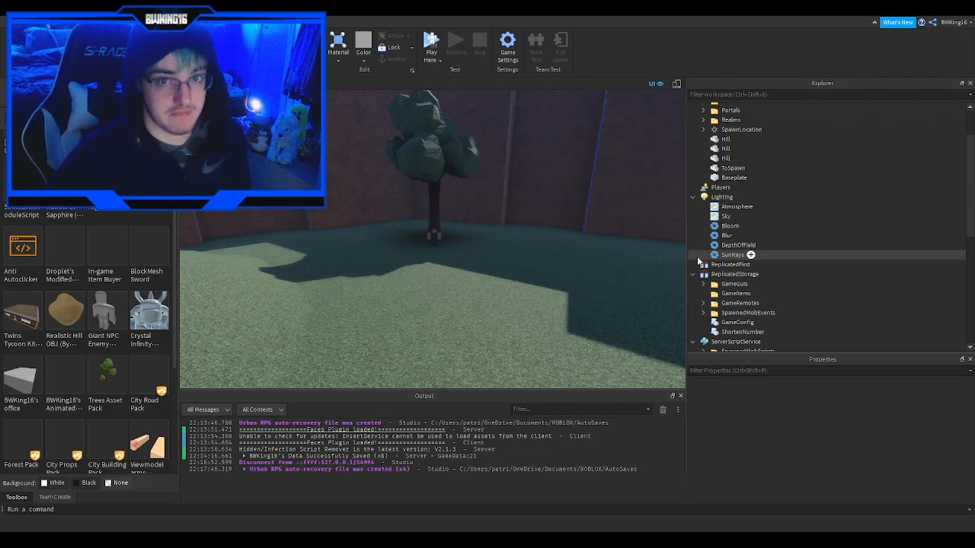
scroll(699, 259, down, 6)
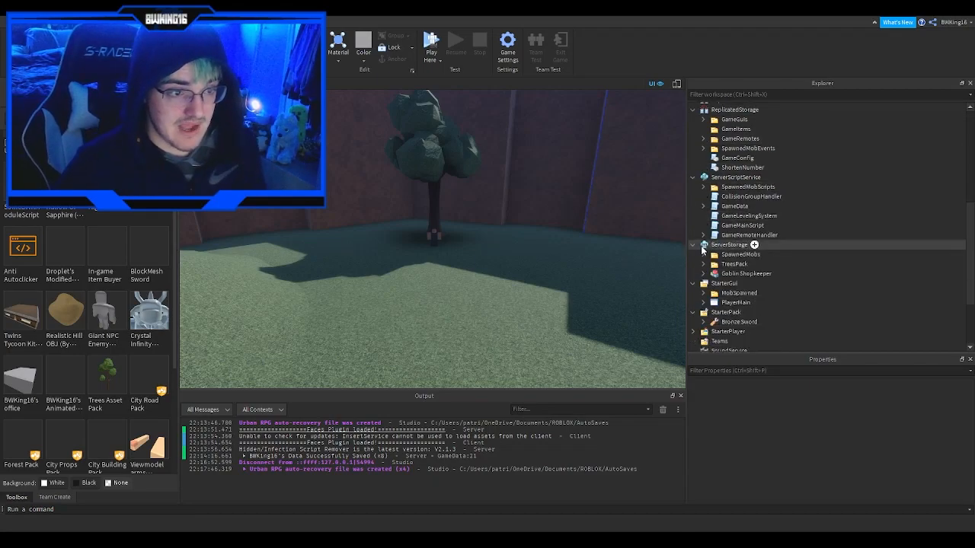
click(730, 294)
key(ctrl+d)
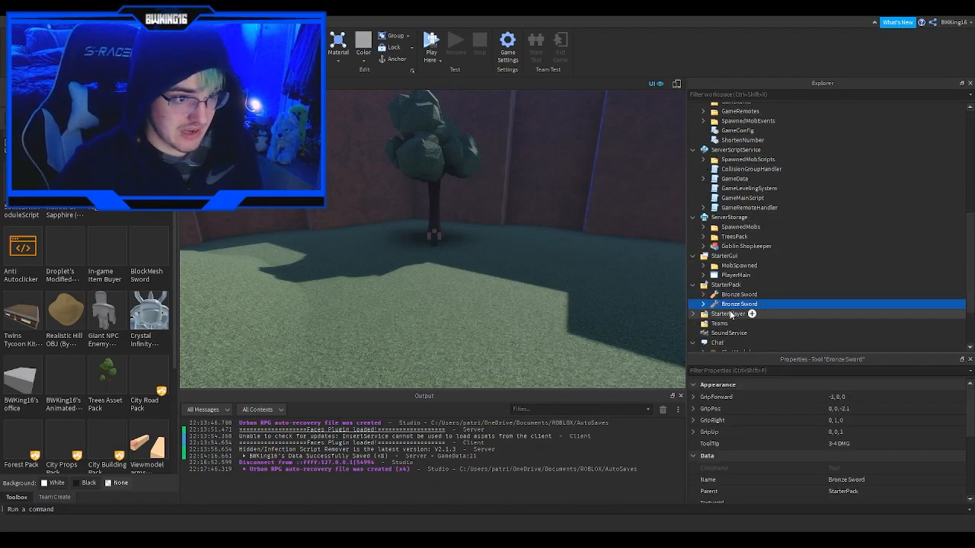
drag(728, 299, 716, 108)
Locate the copied sword's Handle outside the wall and move it onto the ground in front of the Speedy Thief.
click(702, 185)
click(740, 213)
key(f)
click(528, 249)
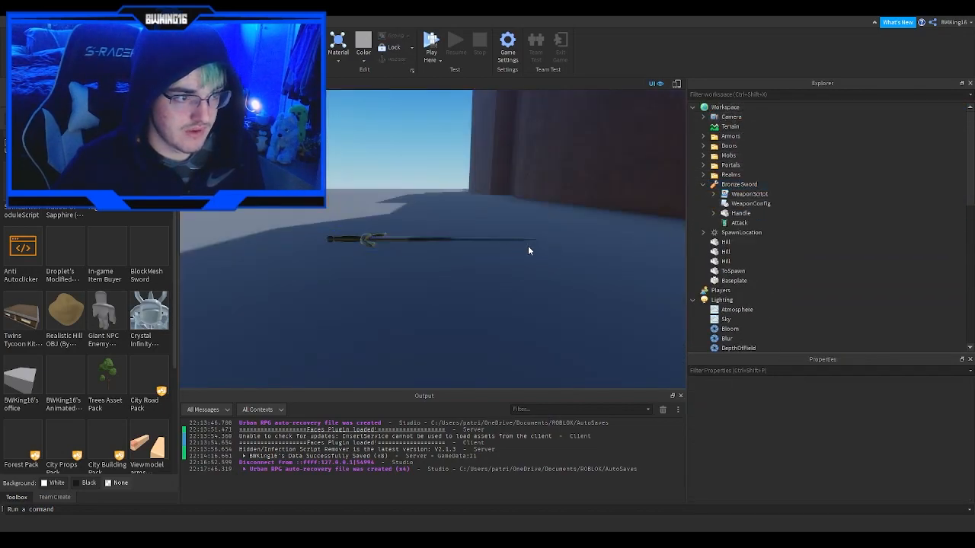
scroll(514, 254, down, 10)
mouse_move(483, 239)
mouse_down()
mouse_move(515, 254)
mouse_move(473, 261)
mouse_up()
key(w)
key(d)
Set the BrickColor of the copied sword's Handle to Black.
click(728, 206)
click(729, 214)
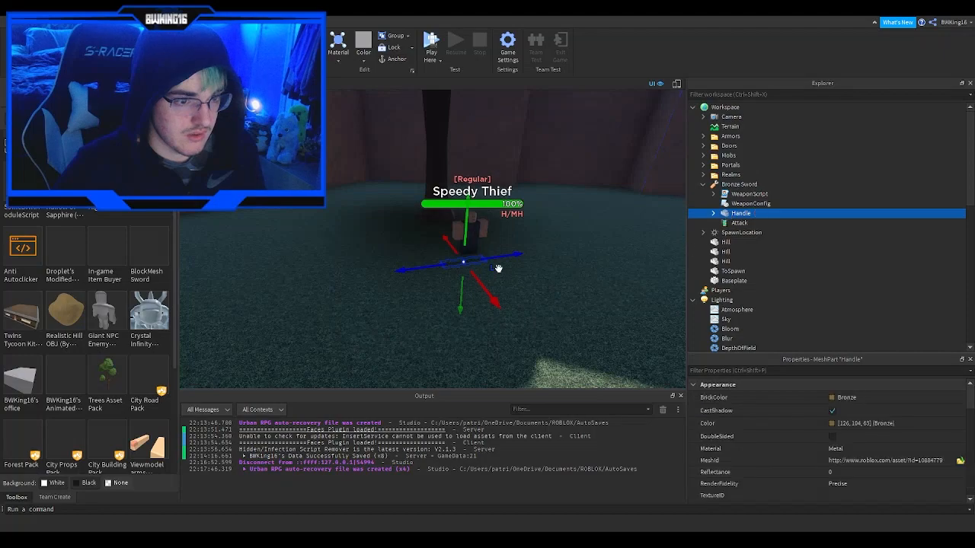
key(w)
key(d)
key(w)
key(a)
click(830, 401)
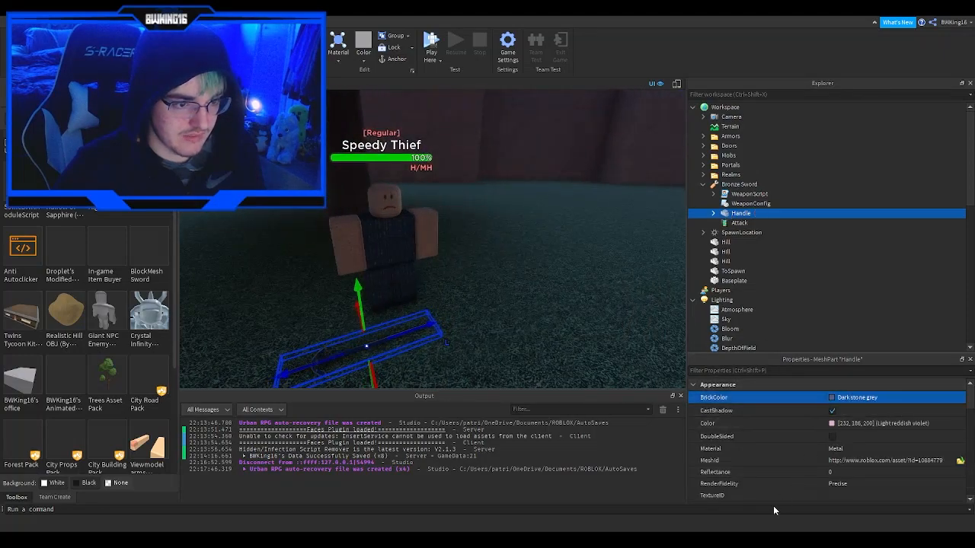
click(807, 524)
right_drag(461, 282, 441, 295)
key(w)
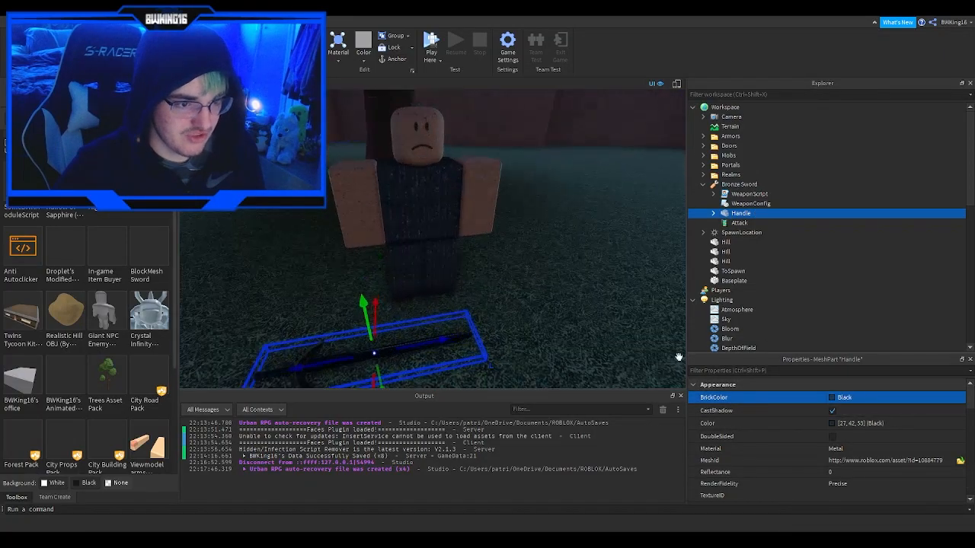
Set the BrickColor of the copied sword's Handle to Smoky grey.
key(q)
right_drag(519, 217, 519, 216)
key(w)
click(834, 399)
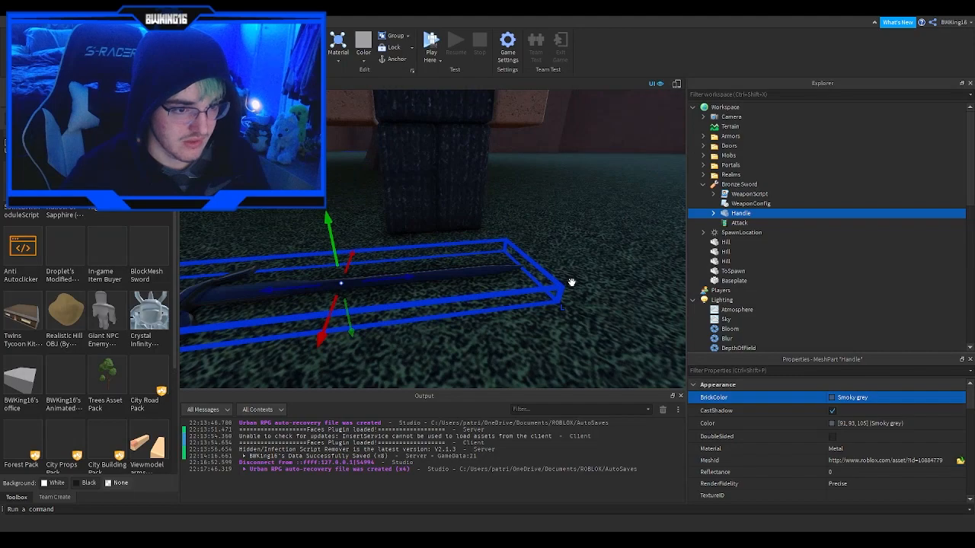
Rename the copied Bronze Sword in Workspace as Iron Sword.
click(740, 185)
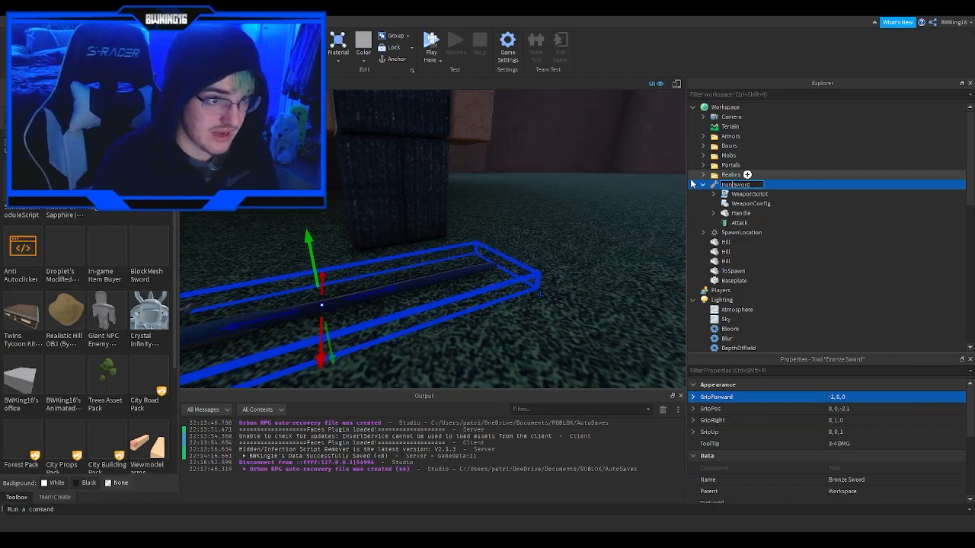
text(Iron Sword)
key(Return)
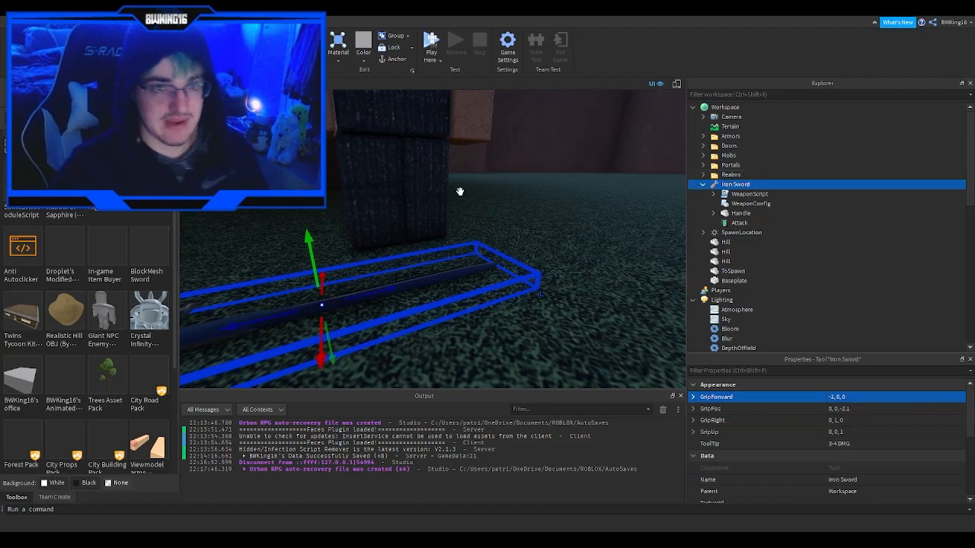
Set MaxDamage to 12 and MinDamage to 7 in the Iron Sword's WeaponConfig.
right_drag(460, 191, 535, 196)
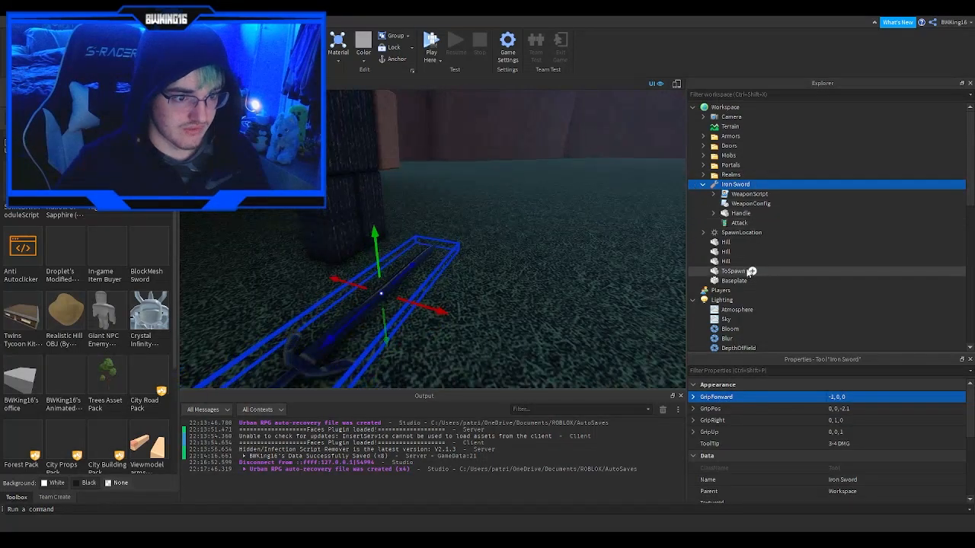
double_click(746, 204)
click(289, 118)
key(BackSpace)
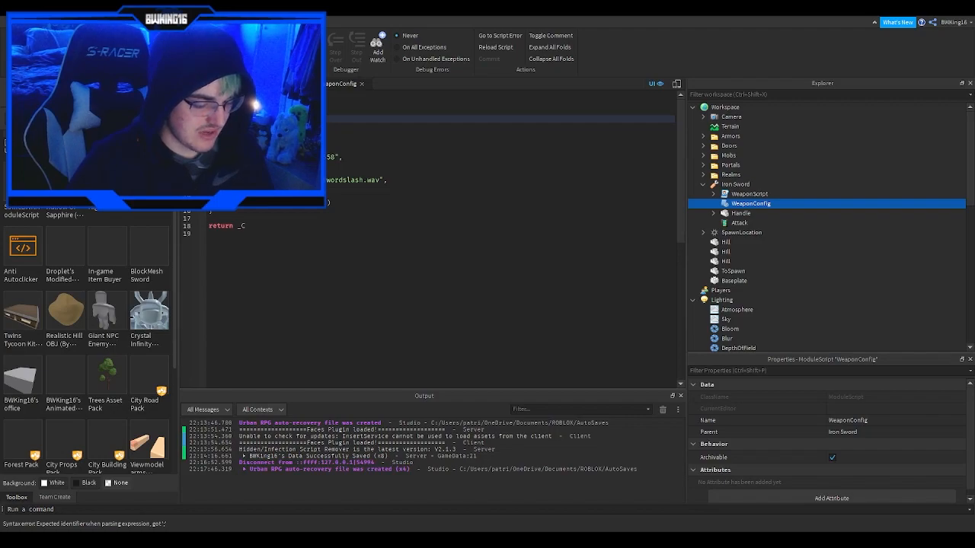
click(289, 111)
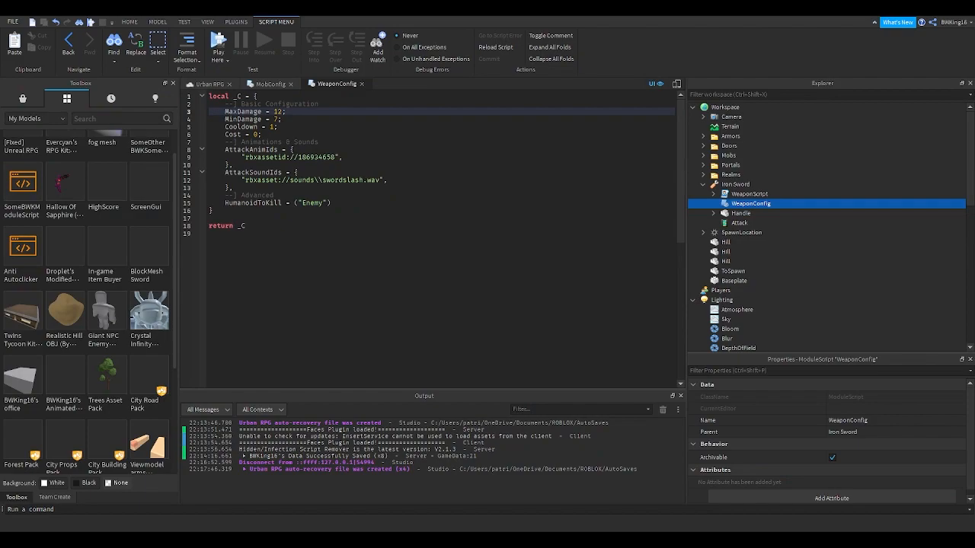
Review the damage, cooldown, cost, animation and sound settings in WeaponConfig, closing it and MobConfig when done.
double_click(253, 111)
double_click(253, 118)
double_click(252, 126)
click(246, 133)
double_click(248, 112)
double_click(262, 149)
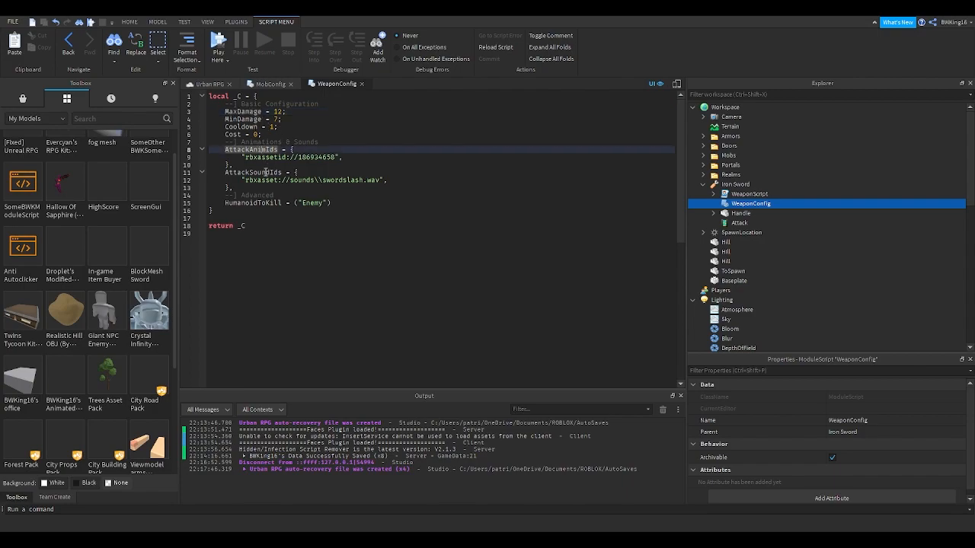
double_click(261, 172)
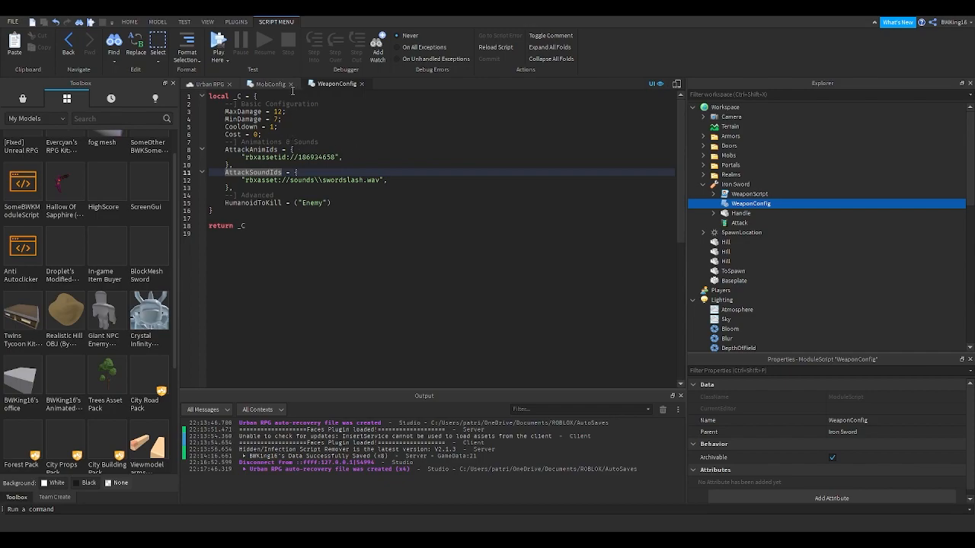
click(289, 85)
click(298, 84)
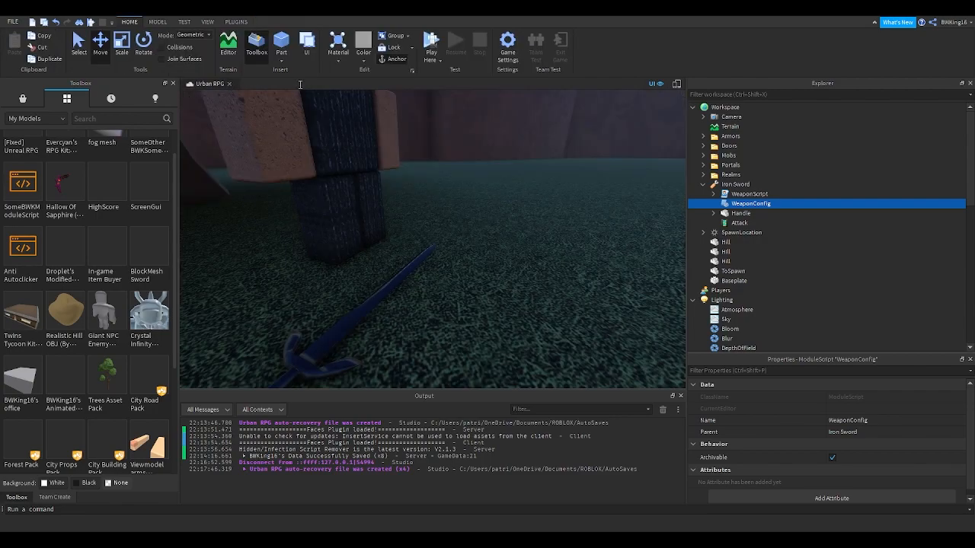
Reopen the Iron Sword's WeaponConfig to check its settings and close it.
right_drag(460, 195, 460, 195)
click(736, 185)
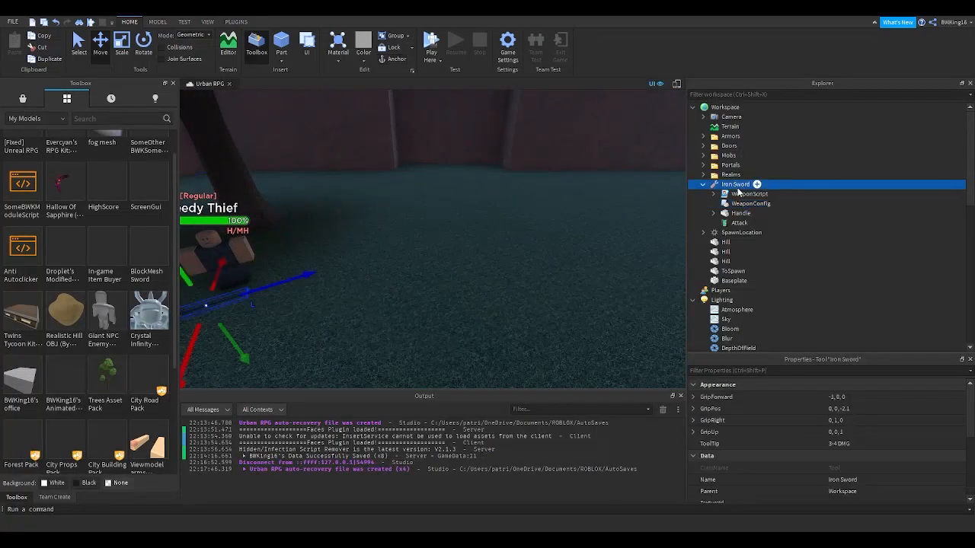
double_click(742, 204)
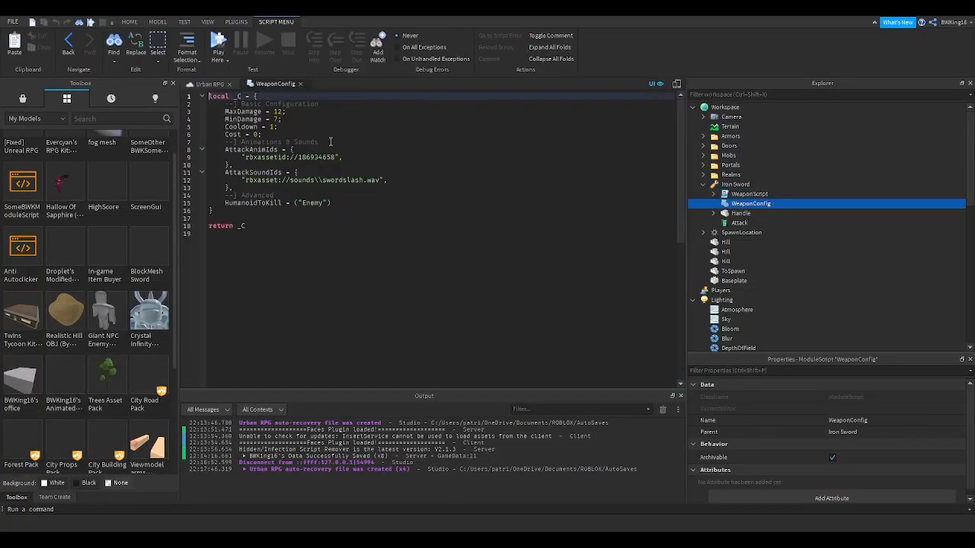
click(301, 84)
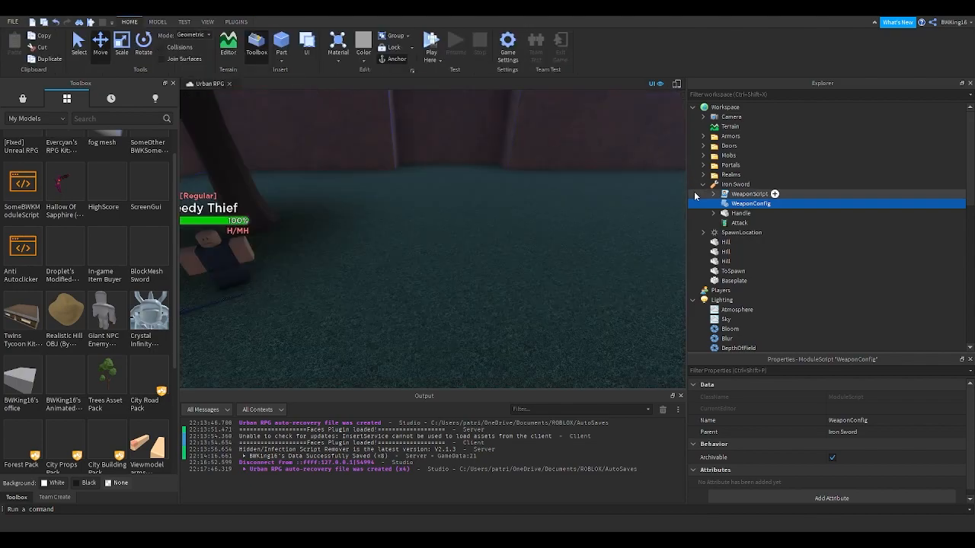
Set the Iron Sword's ToolTip to 7-12 DMG.
click(731, 186)
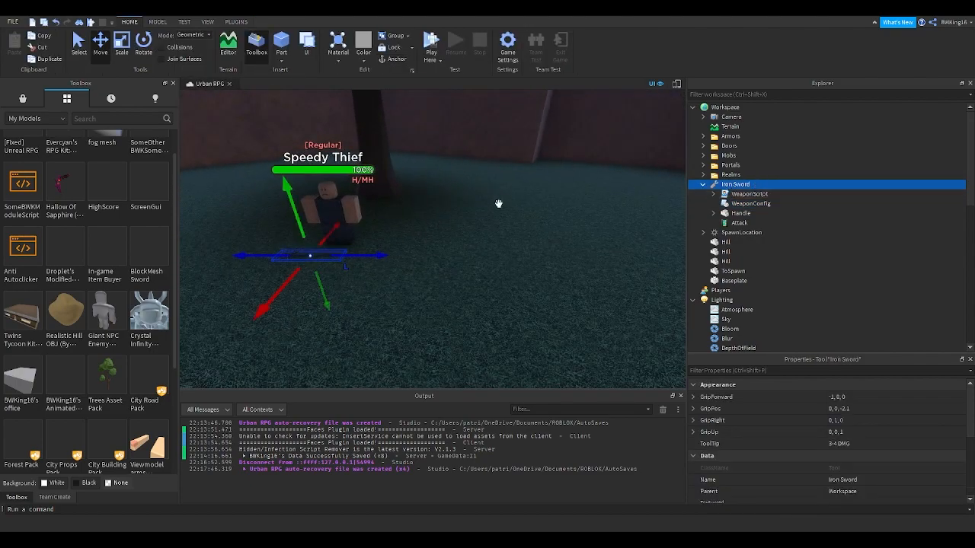
right_drag(548, 203, 437, 203)
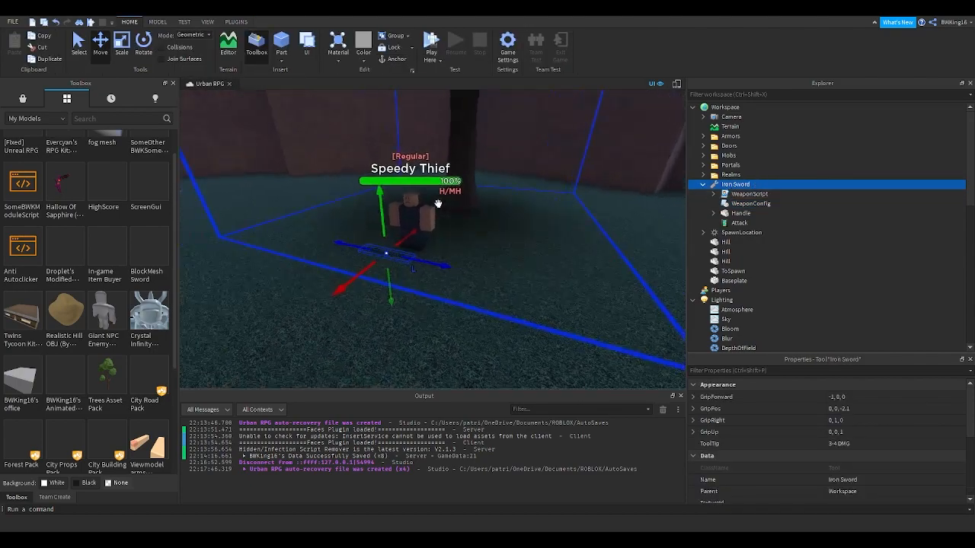
click(831, 443)
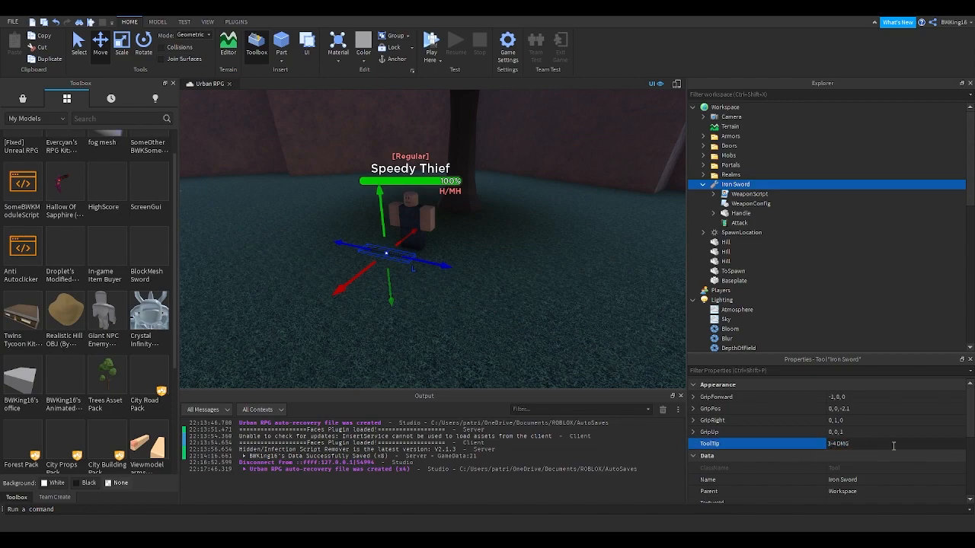
key(BackSpace)
text(12)
key(Return)
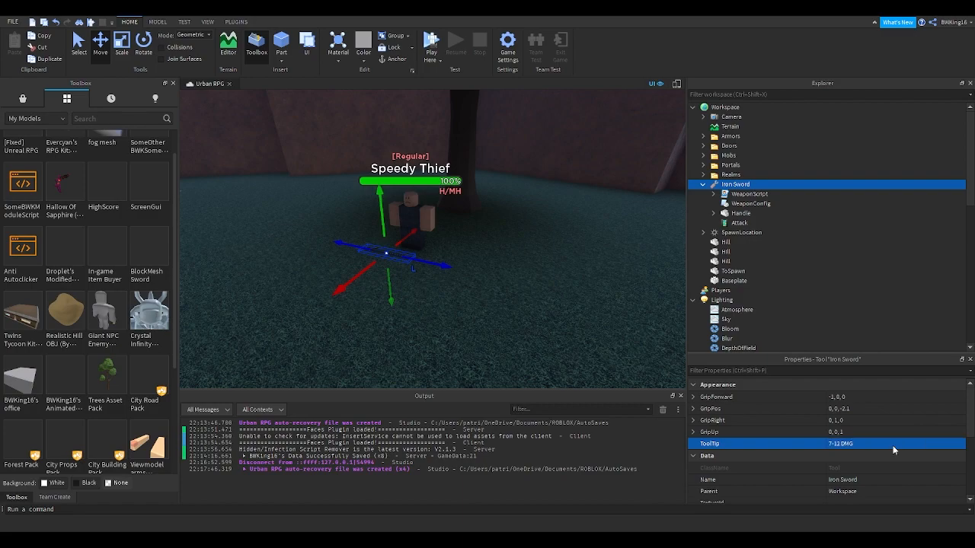
Check the damage values in the Iron Sword's WeaponConfig against the tooltip and close the script.
click(737, 204)
double_click(737, 203)
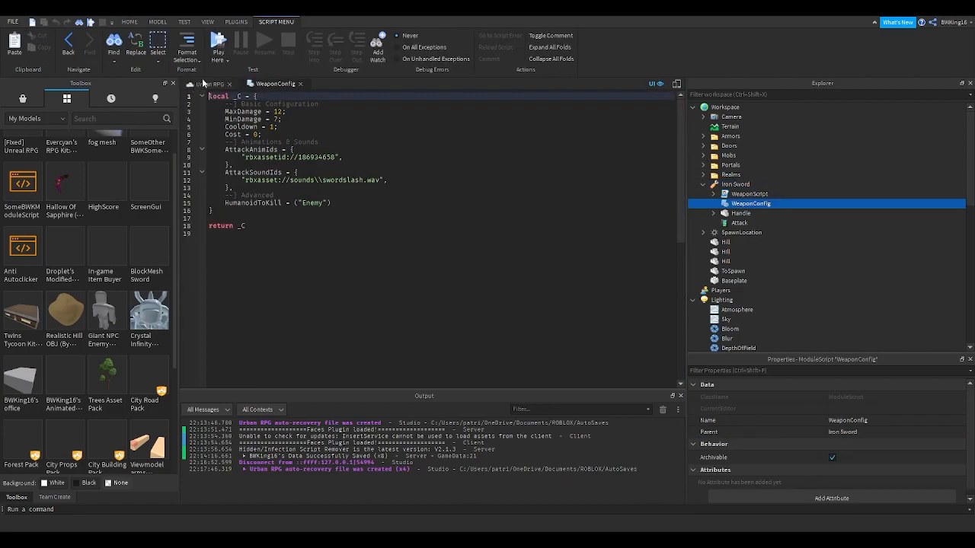
click(298, 85)
Inspect the sword beside the Speedy Thief and survey the Grasslands realm, including the portal, hills, trees and mobs.
right_drag(453, 181, 453, 181)
key(s)
key(w)
key(w)
click(399, 273)
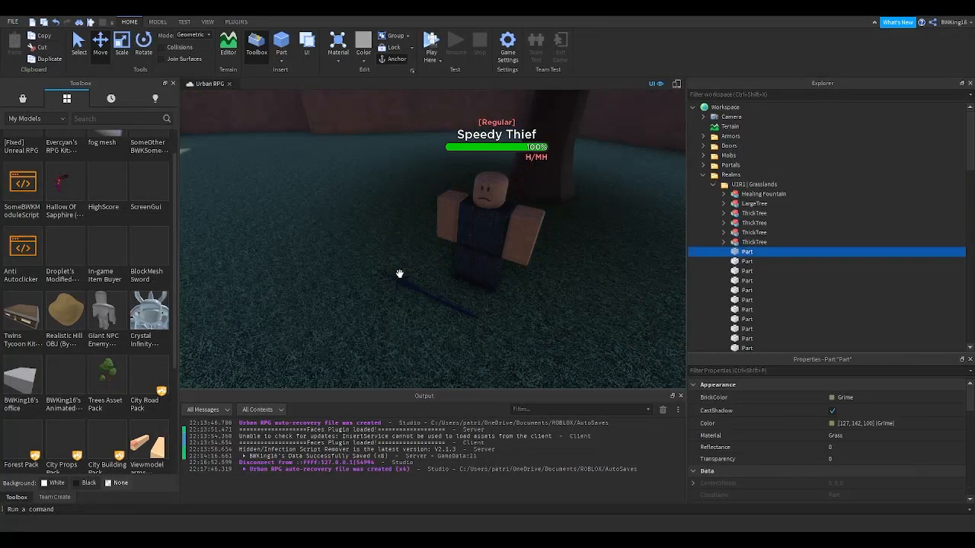
click(713, 185)
click(703, 175)
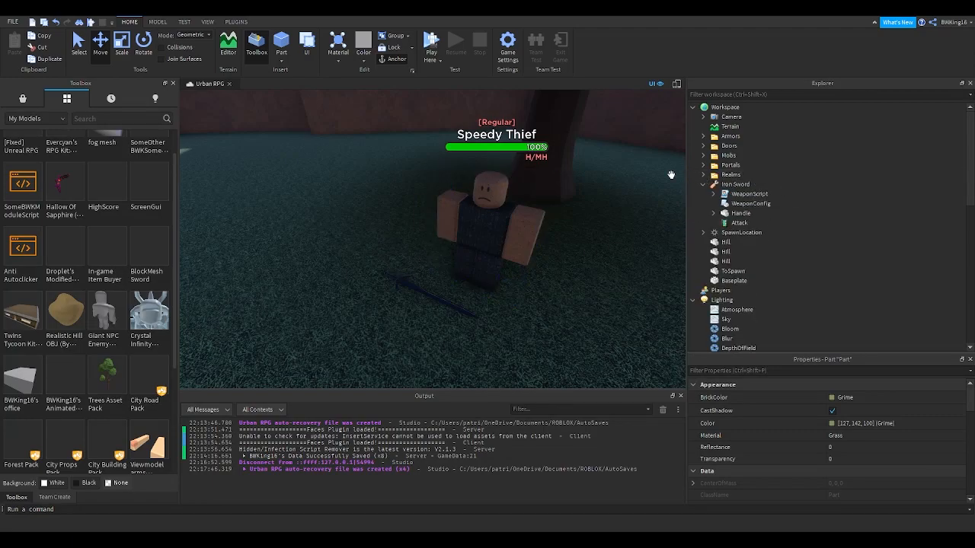
scroll(538, 172, down, 8)
right_drag(538, 172, 537, 172)
scroll(495, 186, up, 8)
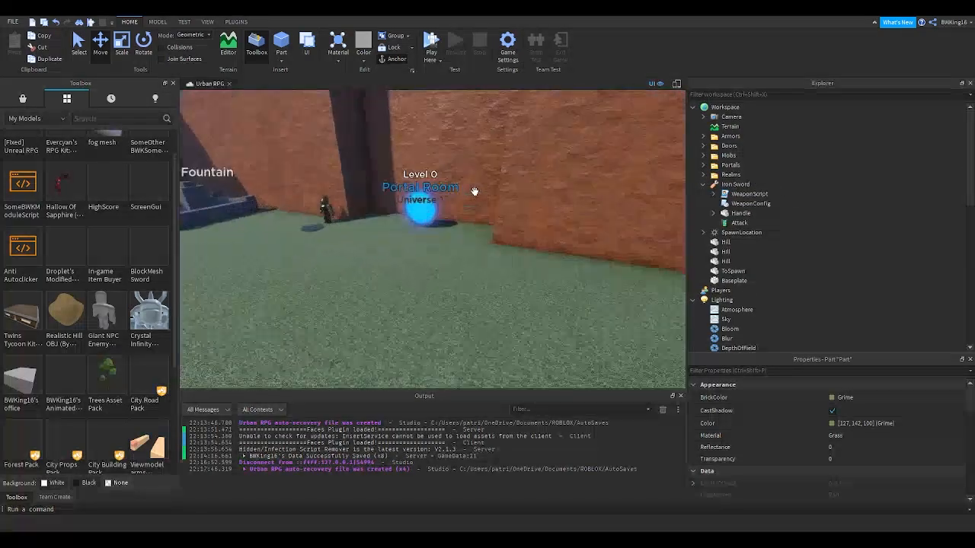
right_drag(416, 201, 417, 201)
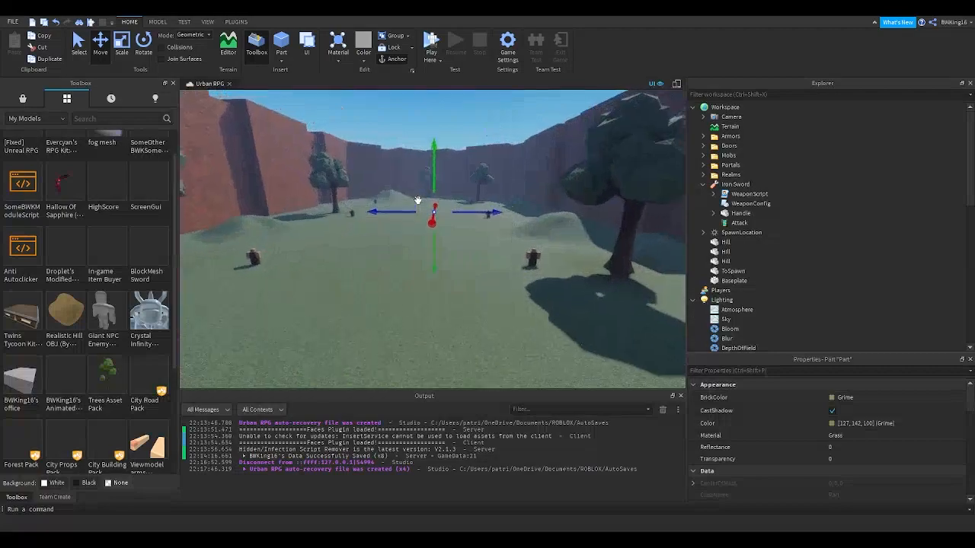
scroll(427, 197, up, 4)
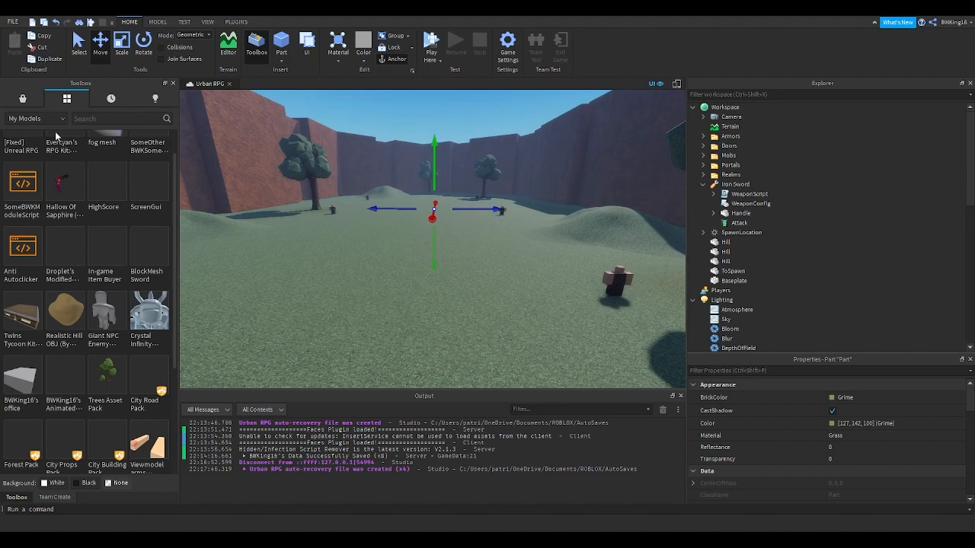
key(w)
right_drag(435, 226, 506, 192)
click(440, 131)
Move the SpawnLocation and the three Hill parts from Workspace into the U1R1 | Grasslands folder under Realms.
click(702, 185)
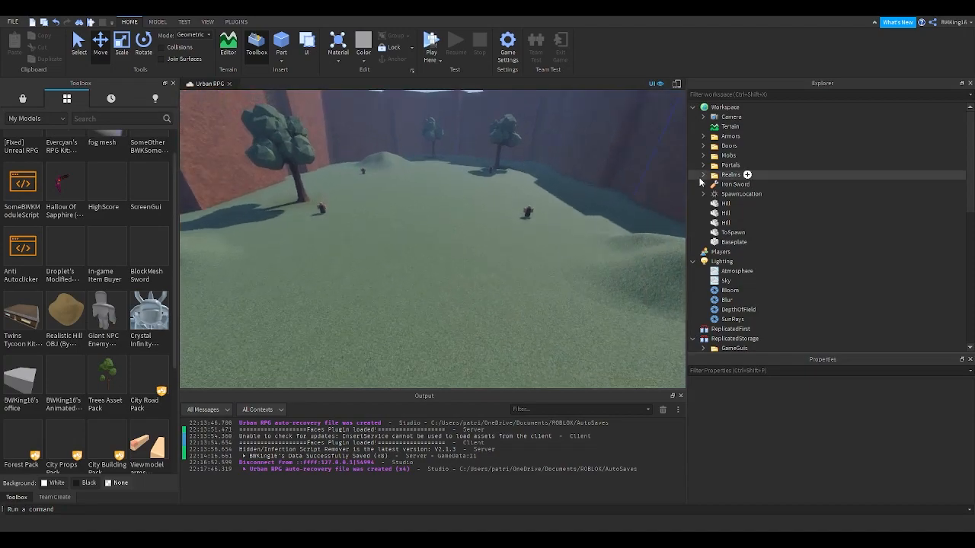
click(719, 222)
shift+click(735, 194)
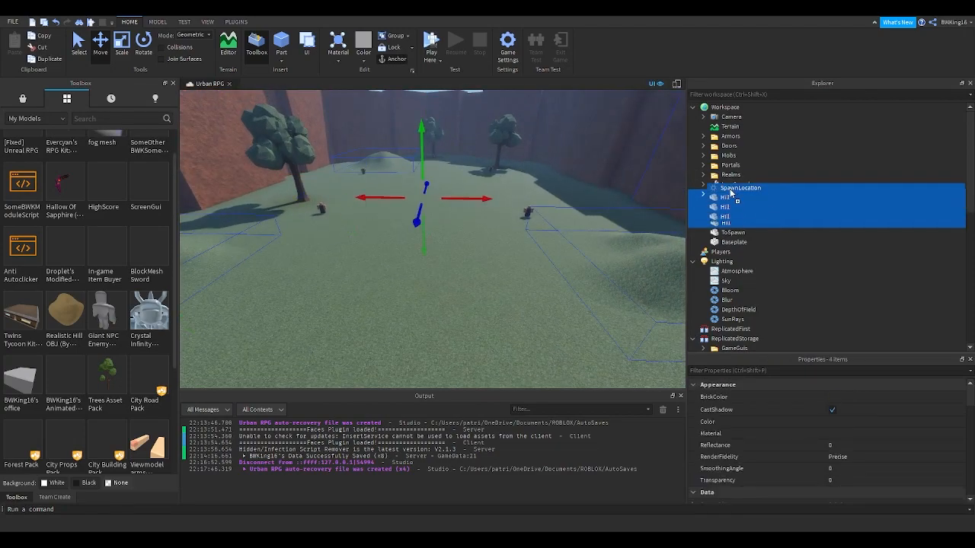
drag(735, 195, 733, 183)
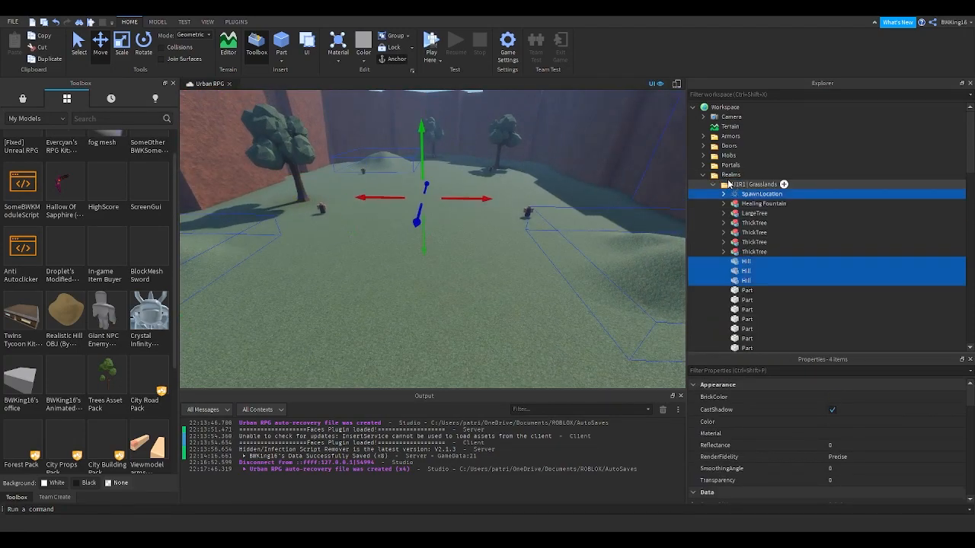
click(707, 175)
click(704, 175)
click(703, 203)
Run a playtest to check spawning in the Grasslands realm and stop it.
right_drag(450, 235, 461, 140)
click(466, 156)
key(w)
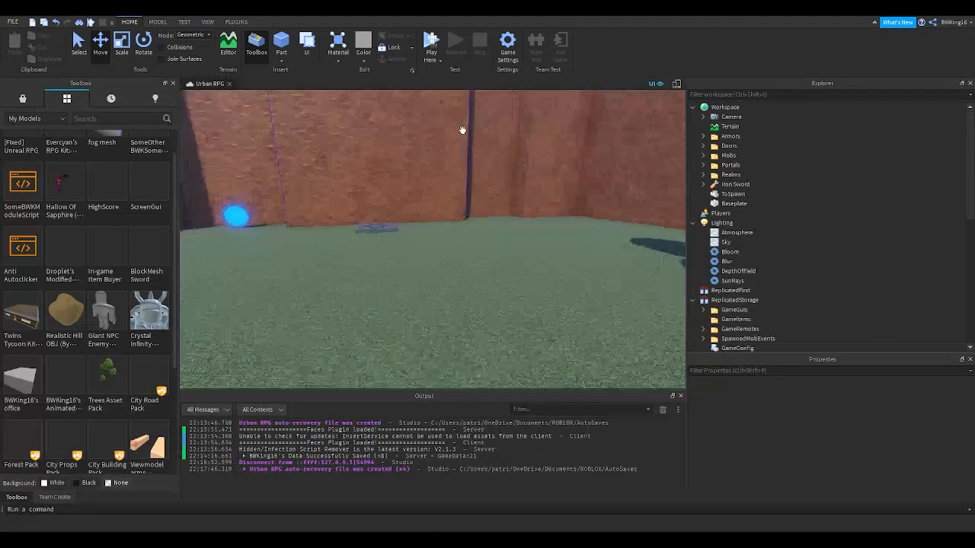
click(435, 67)
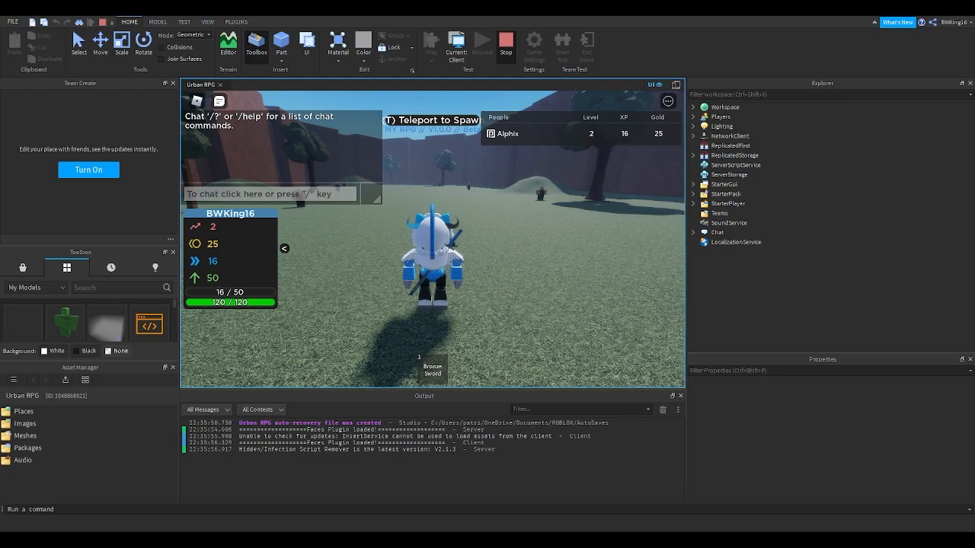
click(506, 44)
Move the Iron Sword lying beside the Speedy Thief into the GameItems folder in ReplicatedStorage.
right_drag(435, 239, 483, 254)
key(w)
key(w)
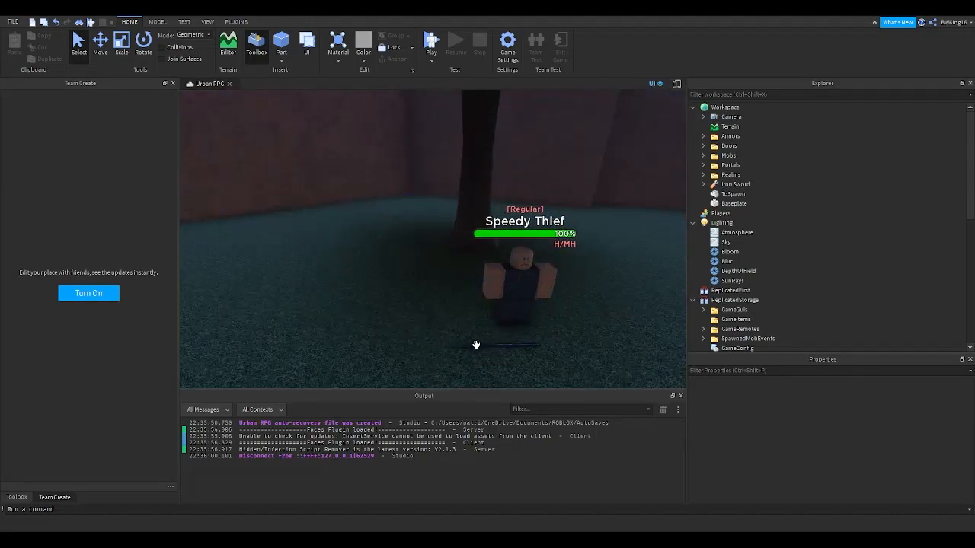
click(491, 336)
drag(719, 185, 736, 292)
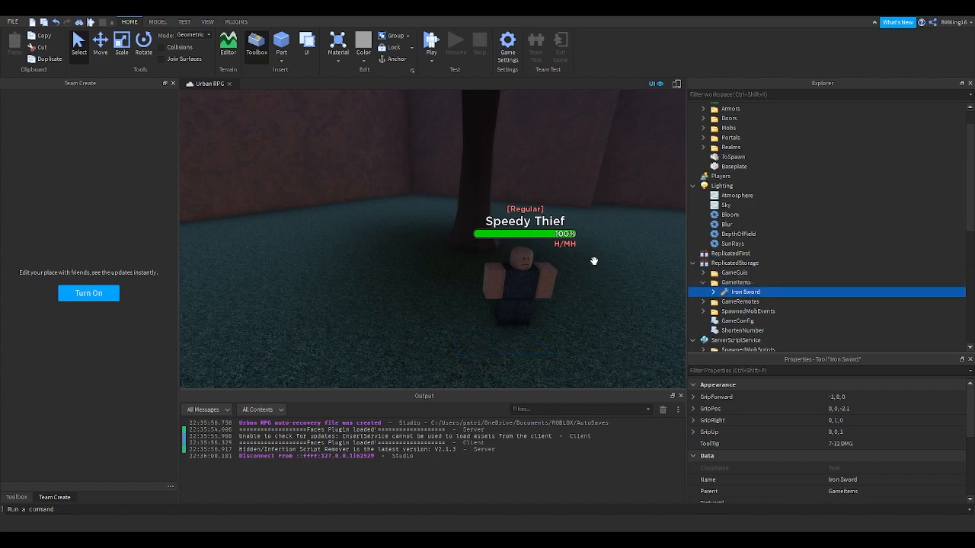
Examine the Speedy Thief and the Iron Sword's contents and name in the GameItems folder.
right_drag(576, 238, 540, 241)
key(w)
scroll(576, 237, up, 2)
scroll(523, 238, down, 3)
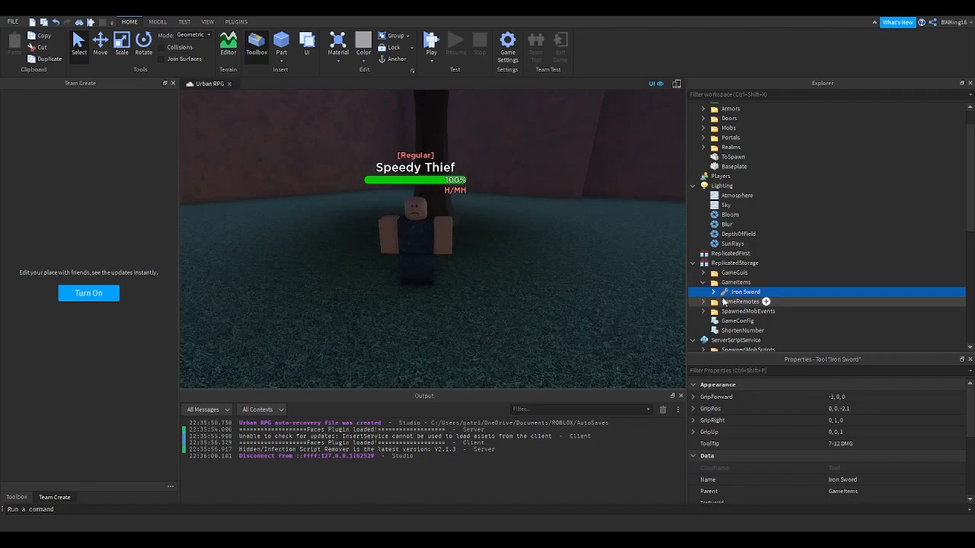
click(714, 293)
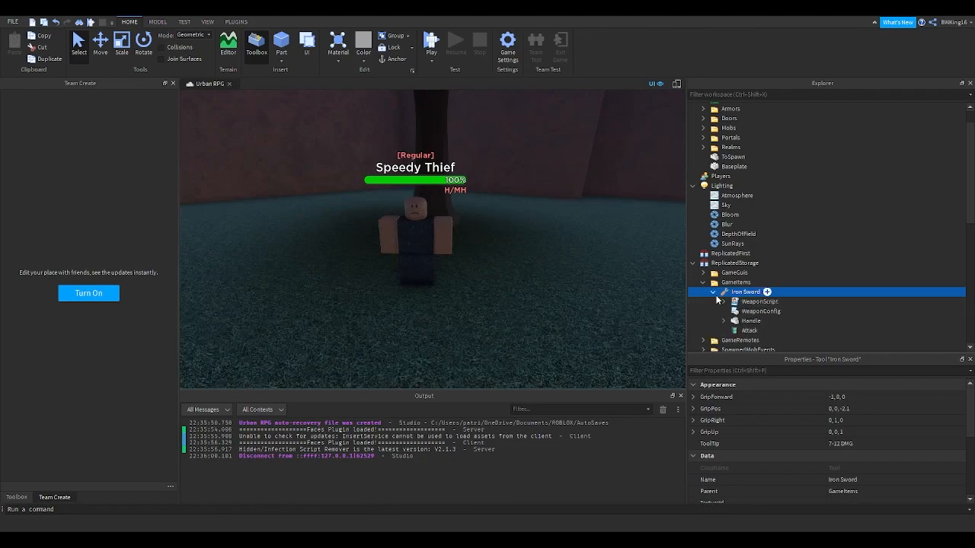
click(714, 294)
click(744, 292)
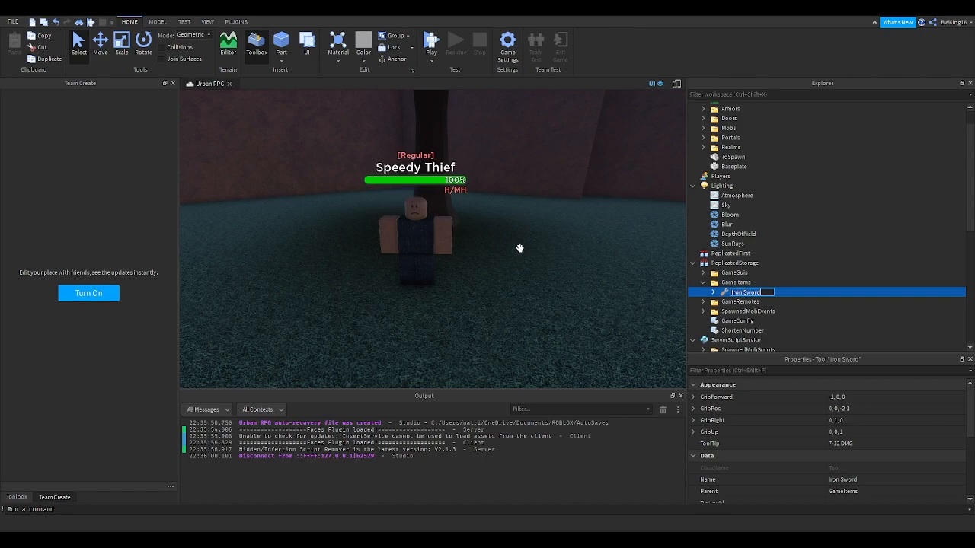
Open the Speedy Thief's MobConfig script and look through its weapon drop settings.
click(404, 210)
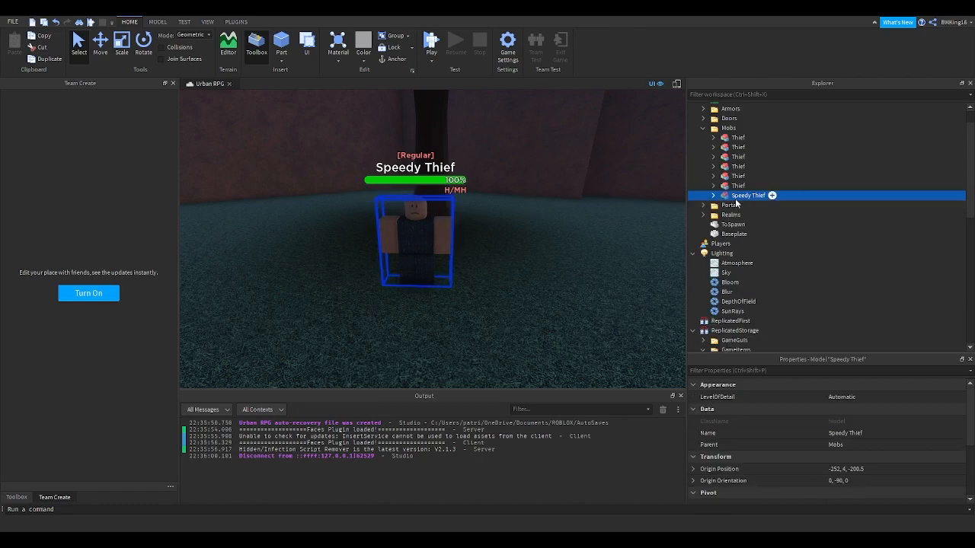
click(713, 195)
click(724, 215)
click(731, 217)
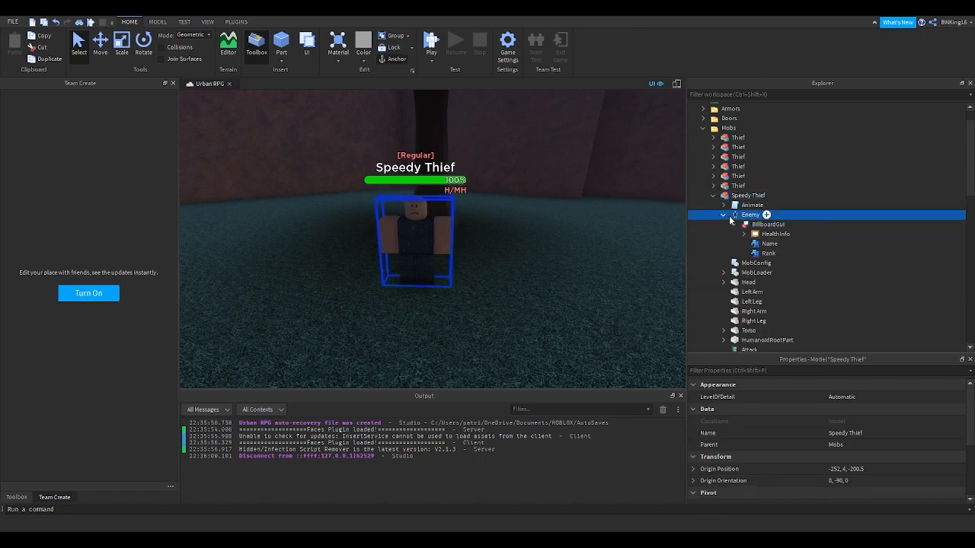
click(724, 216)
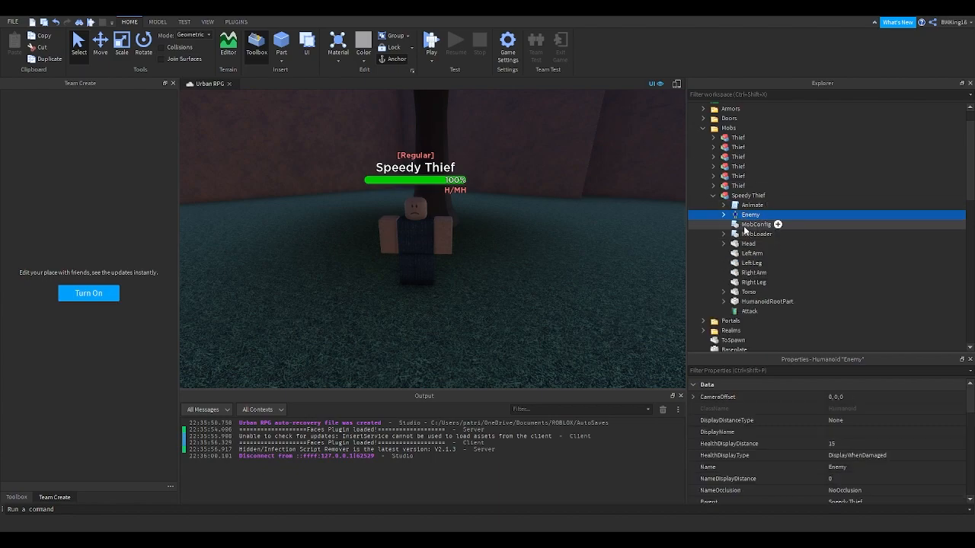
double_click(745, 227)
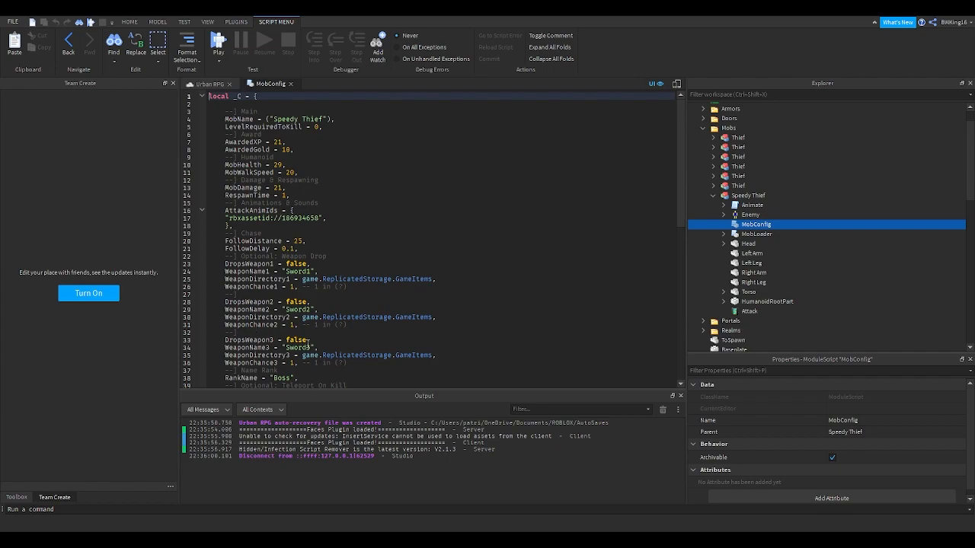
scroll(299, 349, down, 1)
scroll(299, 349, up, 1)
Set DropsWeapon1 to true and WeaponName1 to "Iron Sword" in the Speedy Thief's MobConfig, closing the script when done.
click(298, 265)
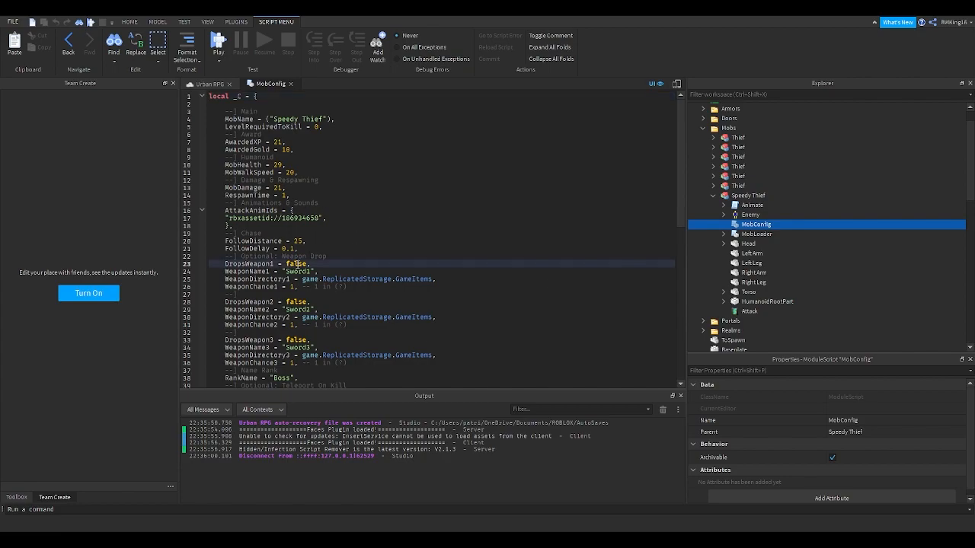
double_click(295, 263)
text(true)
double_click(294, 271)
text(Iron Sword)
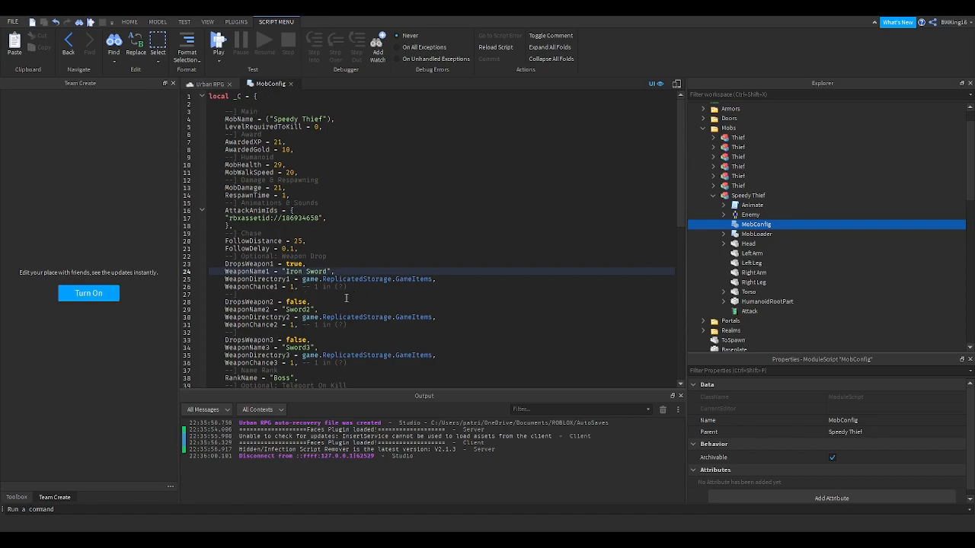
click(291, 84)
Start a playtest and walk the character from the spawn to the nearest Thief with the Bronze Sword.
scroll(401, 226, down, 10)
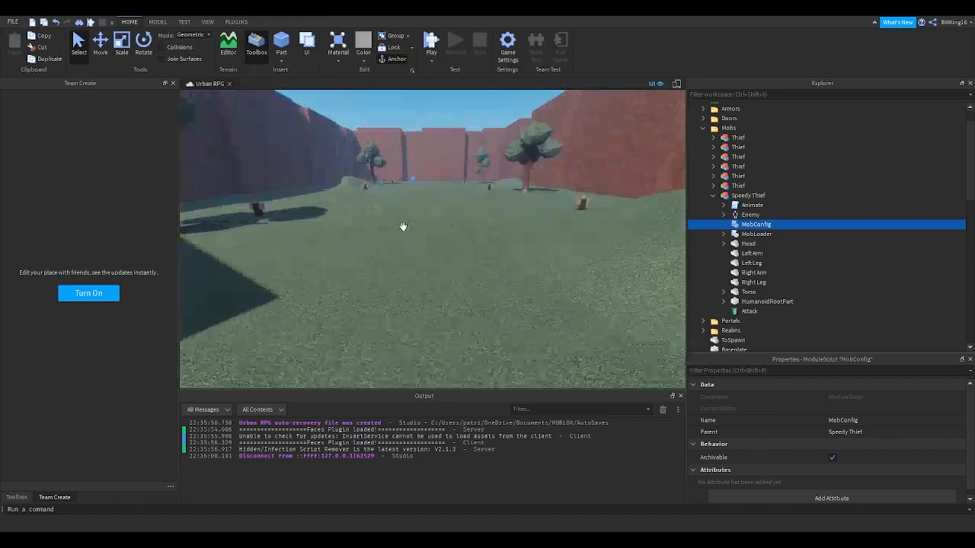
scroll(458, 199, up, 8)
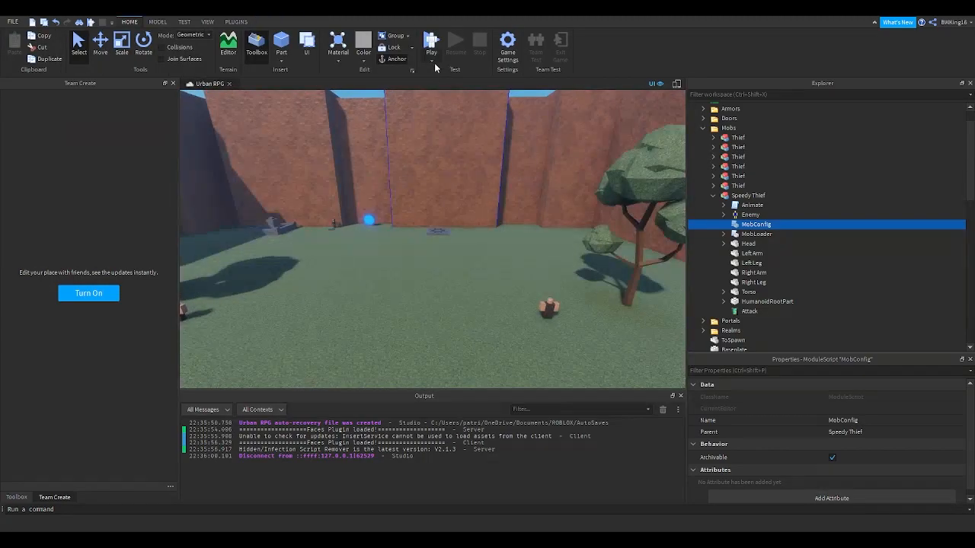
click(703, 128)
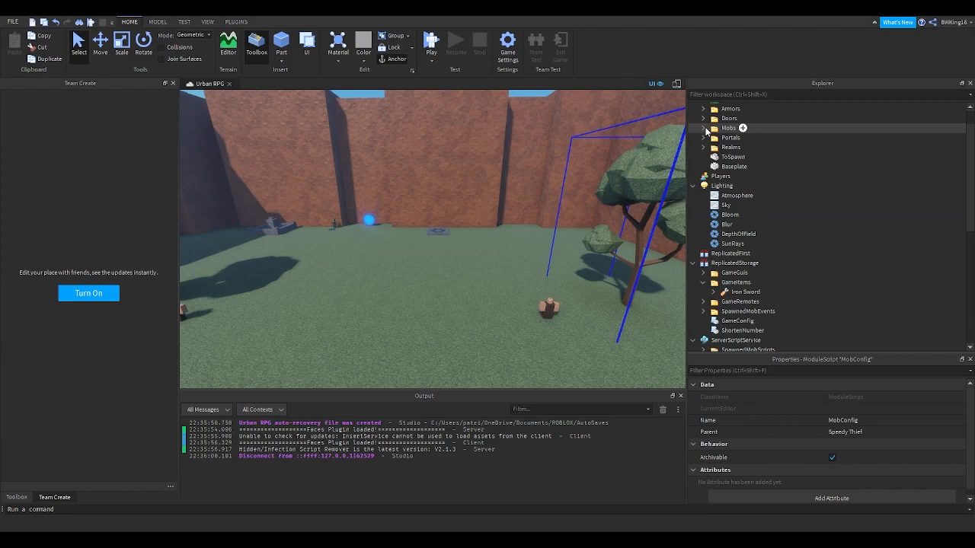
right_drag(581, 206, 581, 206)
click(431, 64)
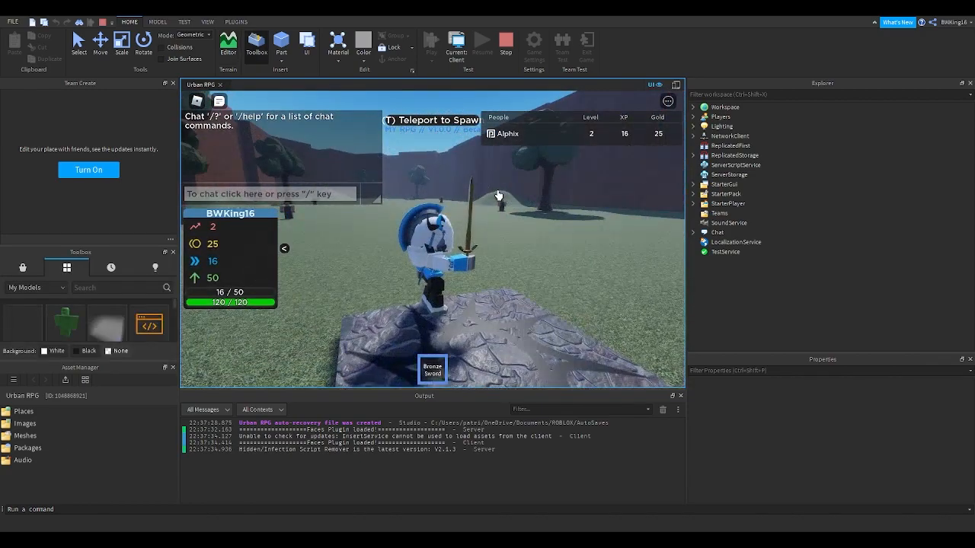
key(w)
right_drag(499, 196, 499, 196)
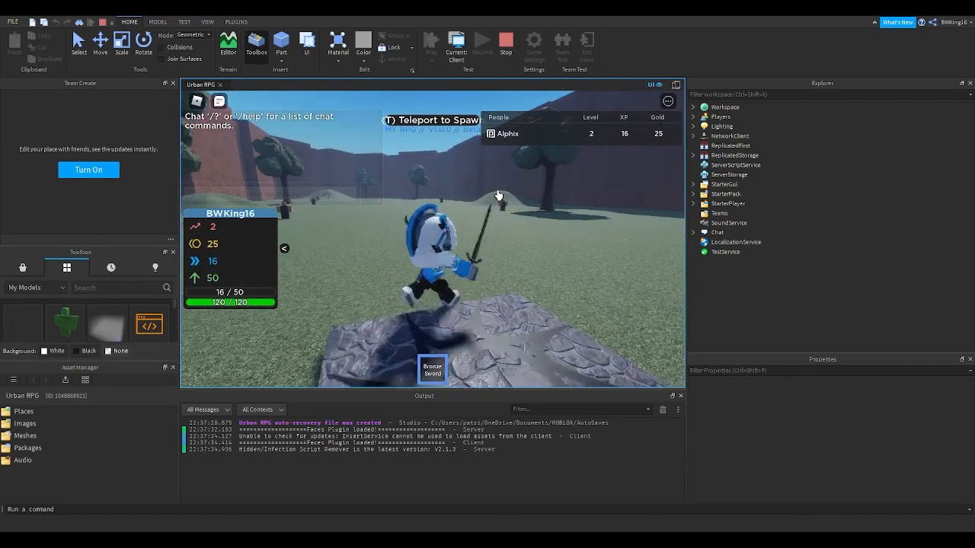
key(w)
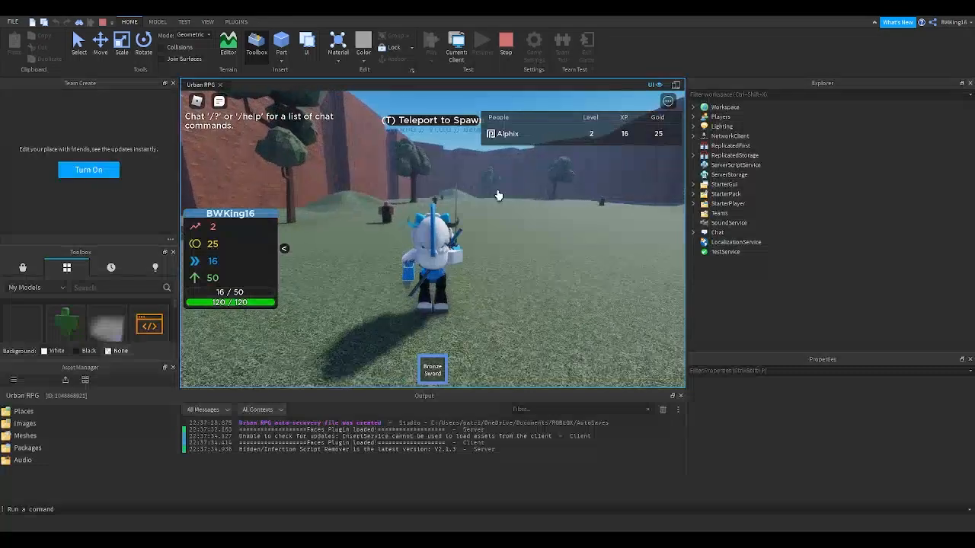
mouse_move(304, 183)
key(w)
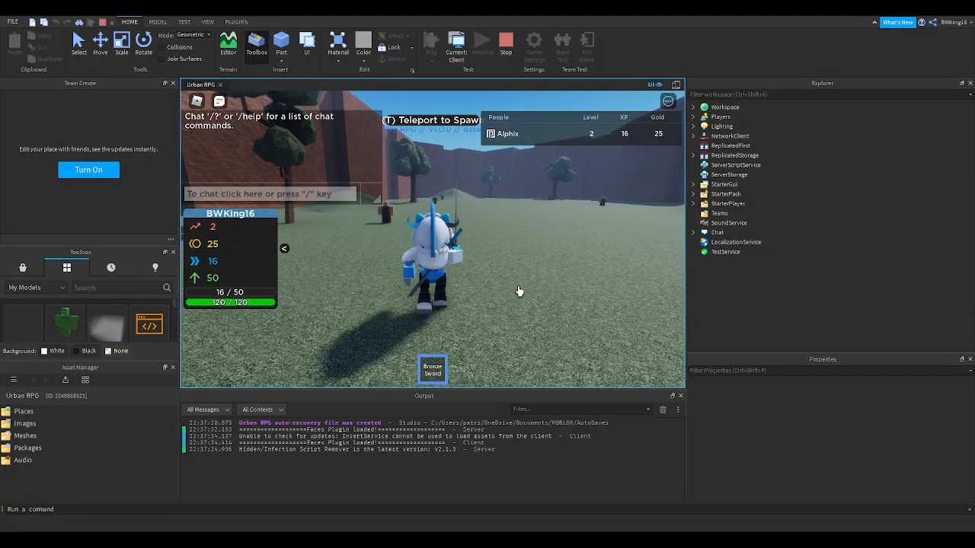
key(w)
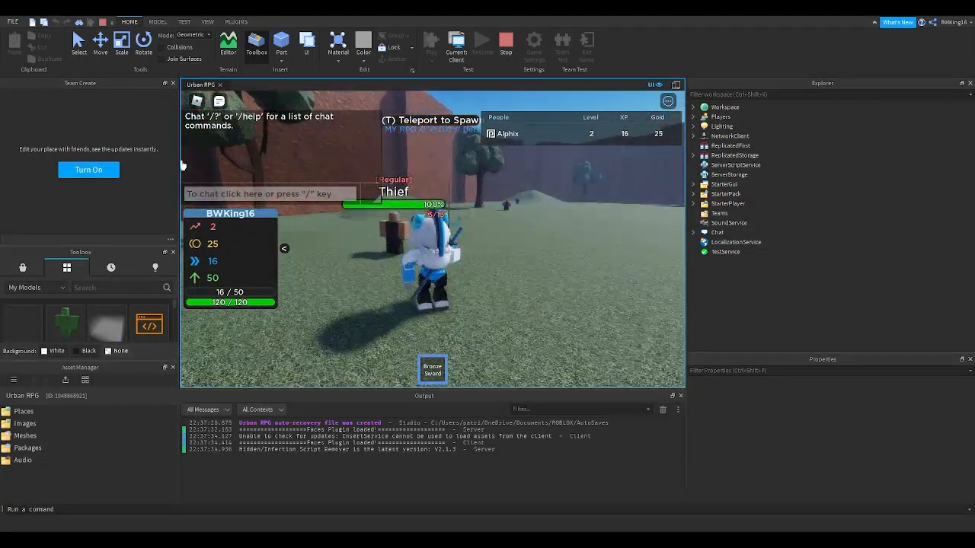
Lower the playtest's volume to one bar in the in-game settings and resume the game.
click(196, 101)
click(350, 139)
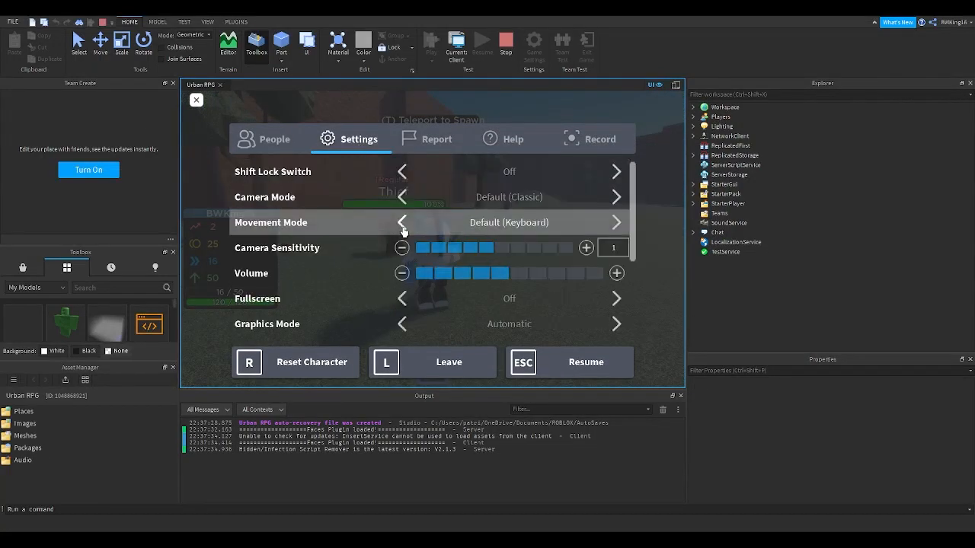
key(Escape)
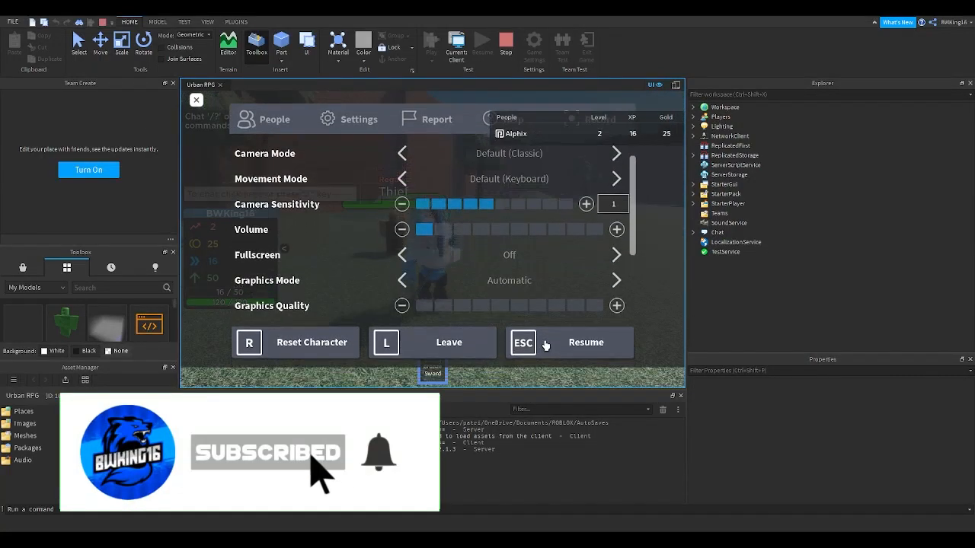
Attack the nearest Thief with the Bronze Sword until it is defeated.
key(w)
click(521, 258)
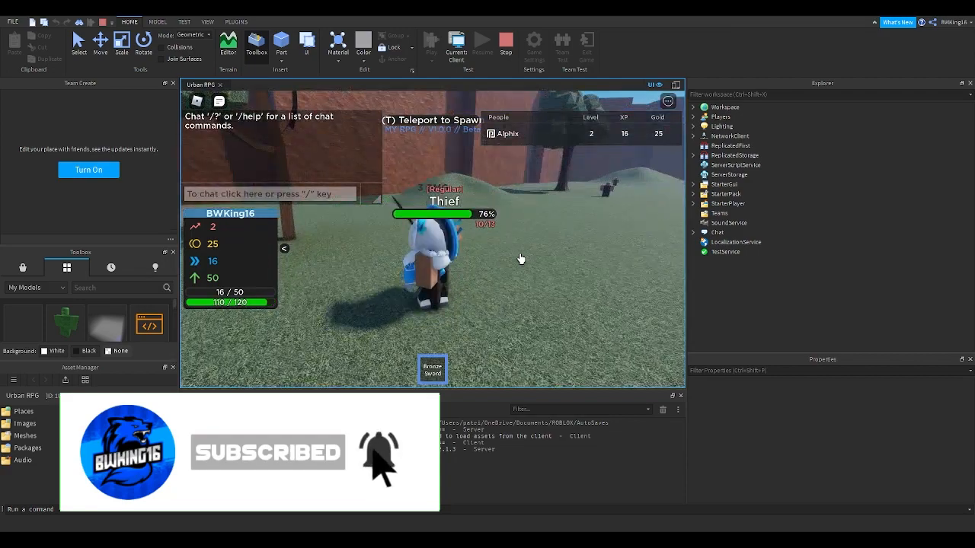
click(521, 259)
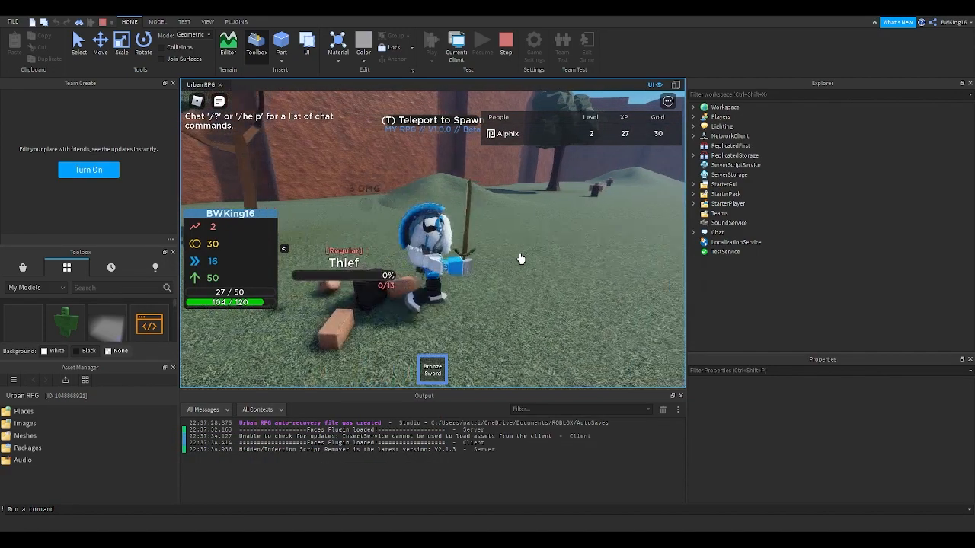
Hide the player list, walk the character across the Grasslands to the Speedy Thief boss, and switch to first-person view.
key(w)
right_drag(390, 227, 416, 225)
key(w)
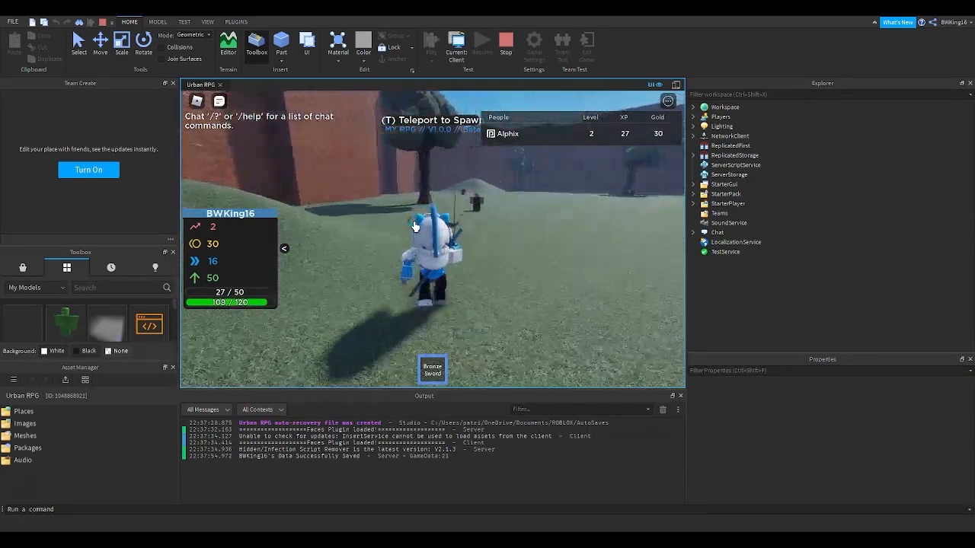
key(Tab)
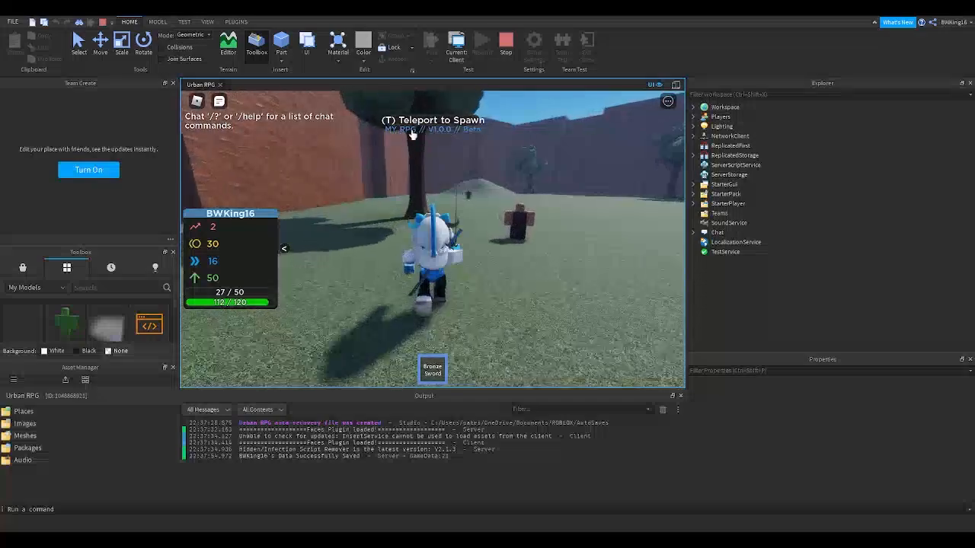
key(w)
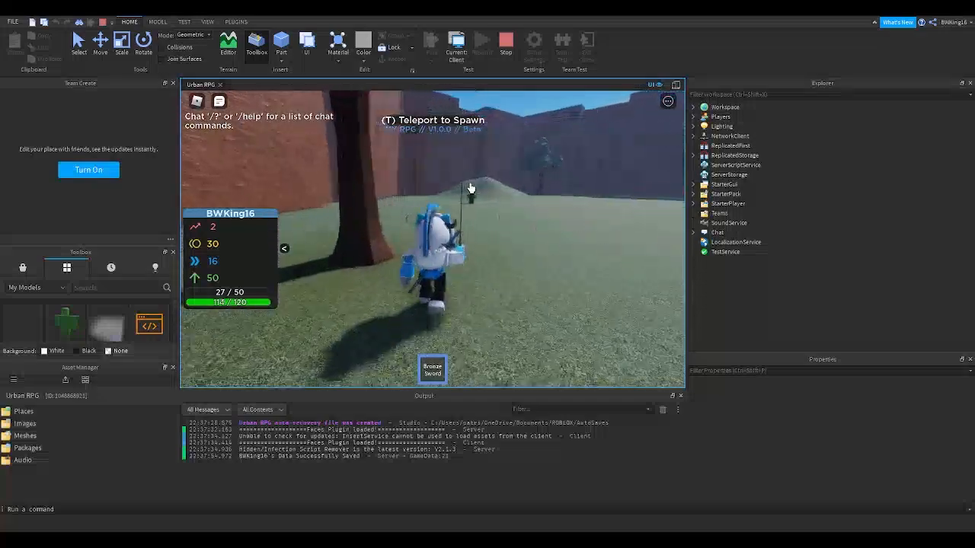
scroll(471, 187, up, 5)
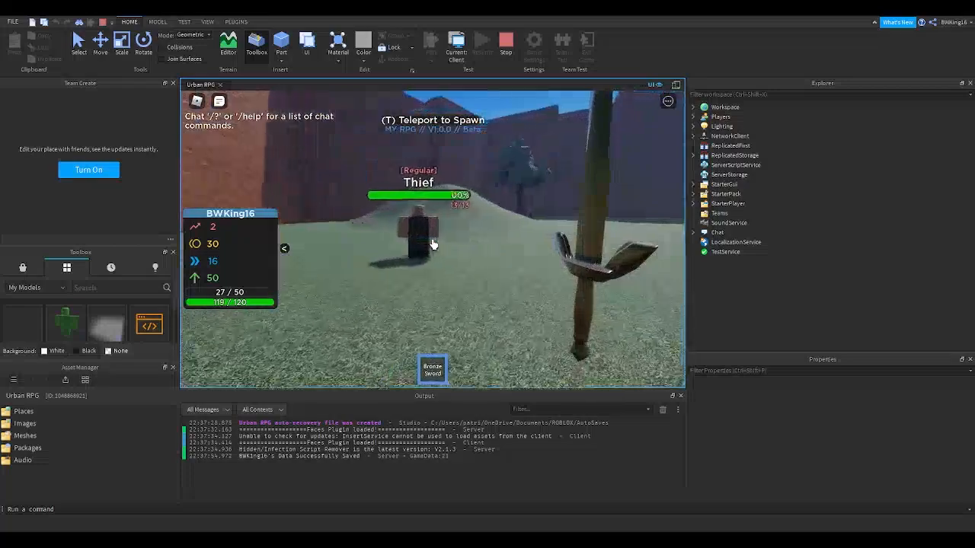
key(w)
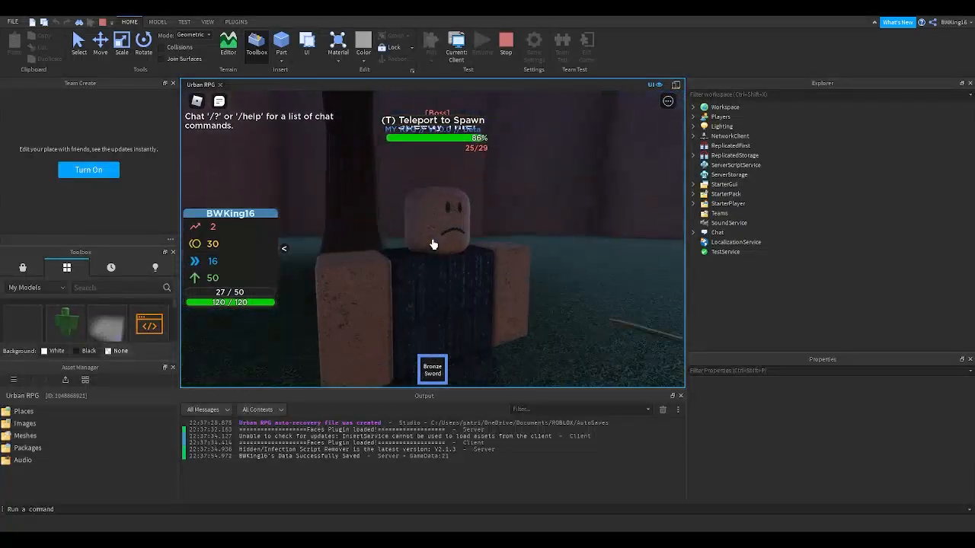
Fight the Speedy Thief boss with the Bronze Sword until it is defeated.
click(433, 244)
click(433, 244)
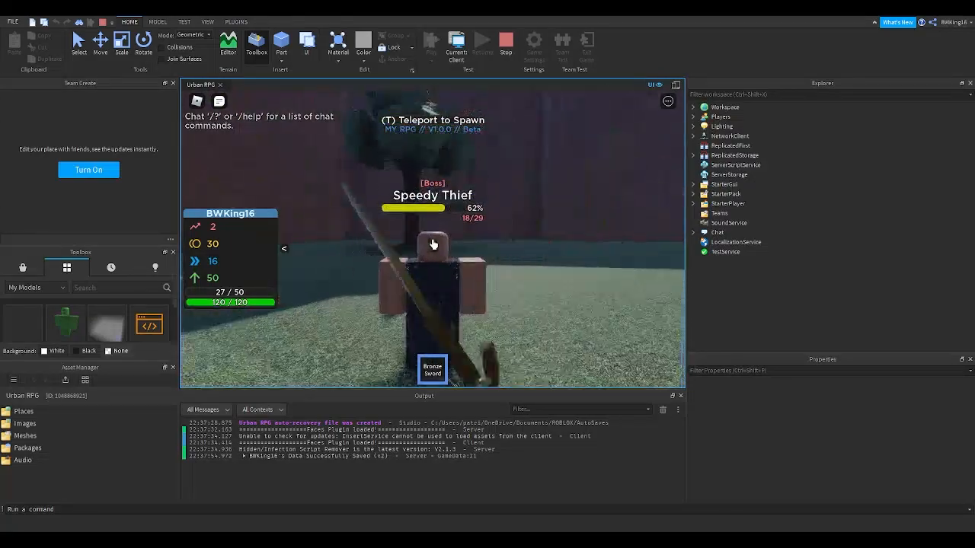
key(s)
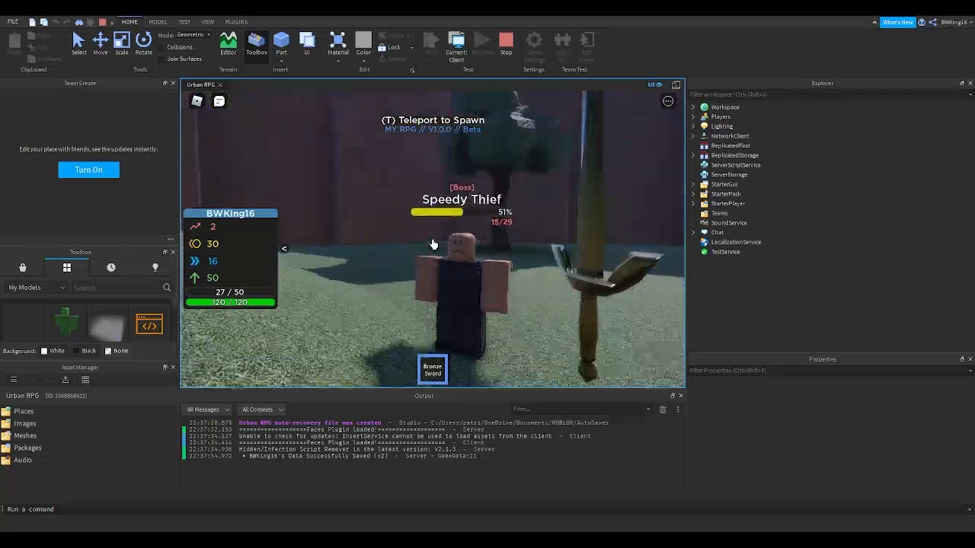
click(432, 245)
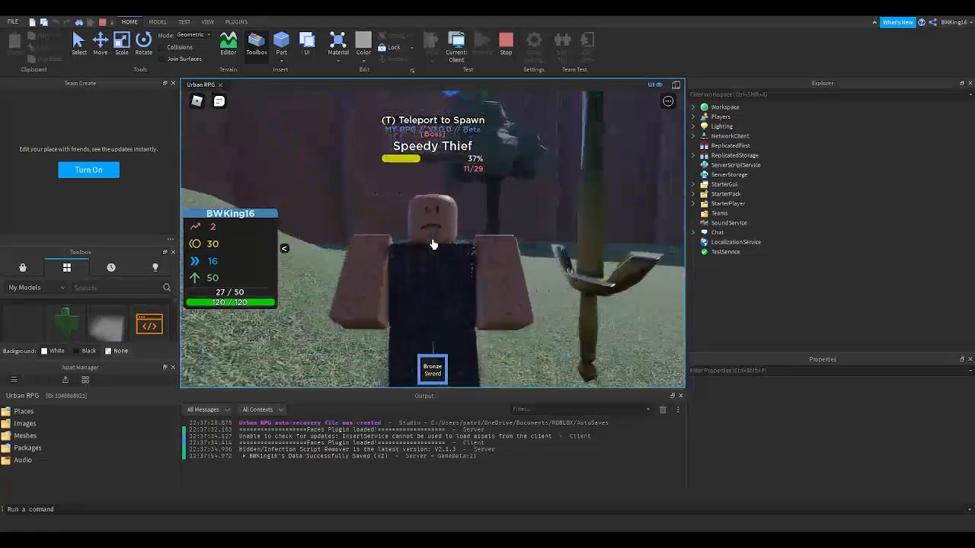
click(432, 245)
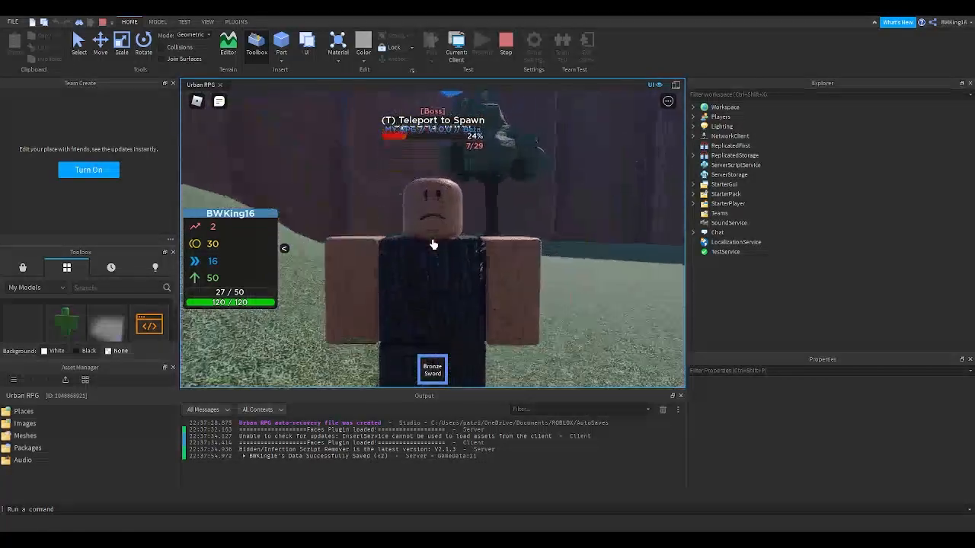
click(431, 244)
click(432, 244)
Equip the dropped Iron Sword, return to third-person view and swing the sword once.
key(2)
scroll(434, 248, down, 5)
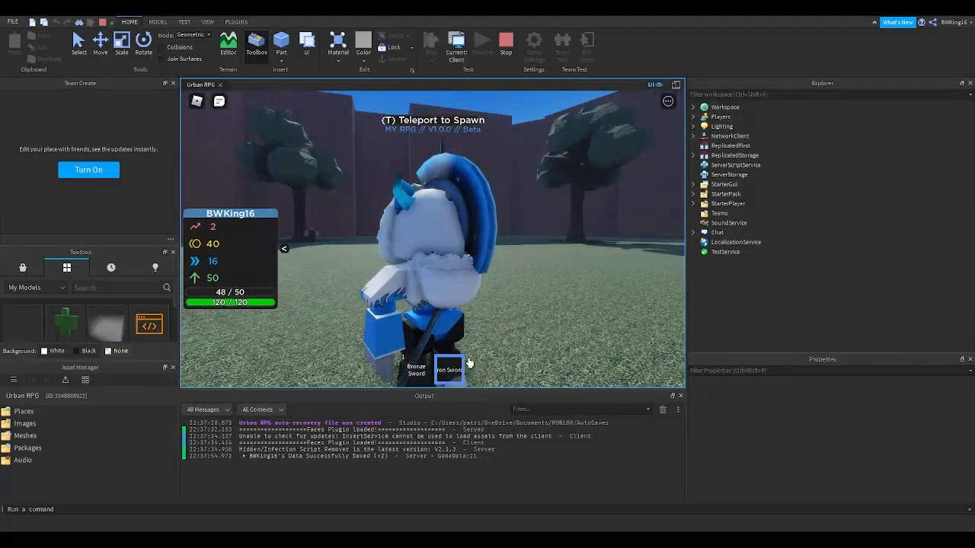
right_drag(504, 284, 499, 283)
click(503, 283)
Teleport the character back to spawn, walk toward the Bronze armor and Portal Room portal, and stop the playtest.
key(t)
scroll(504, 283, down, 5)
key(d)
key(s)
right_drag(467, 200, 461, 200)
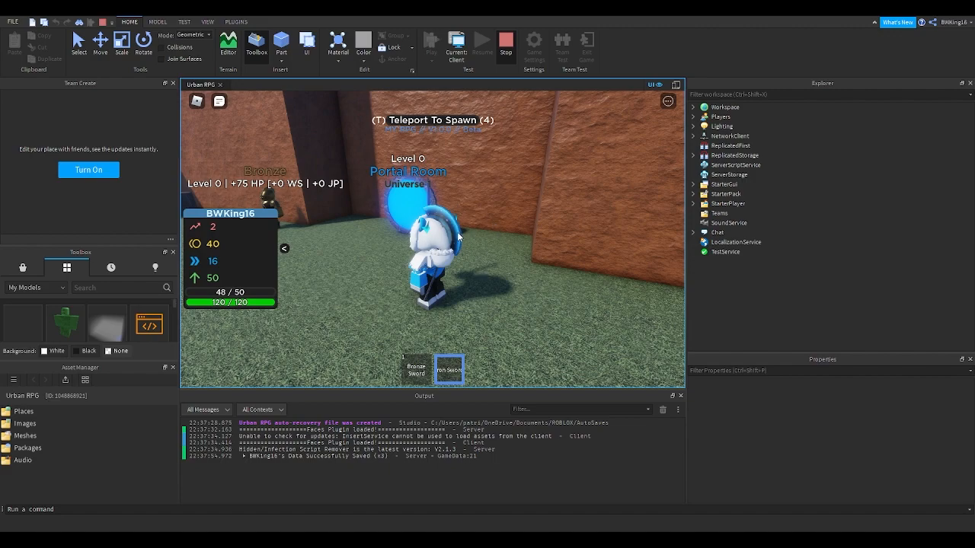
key(shift+F5)
Select the ToSpawn mesh in the Workspace, focus the view on it and activate the Move tool.
key(w)
right_drag(454, 232, 458, 232)
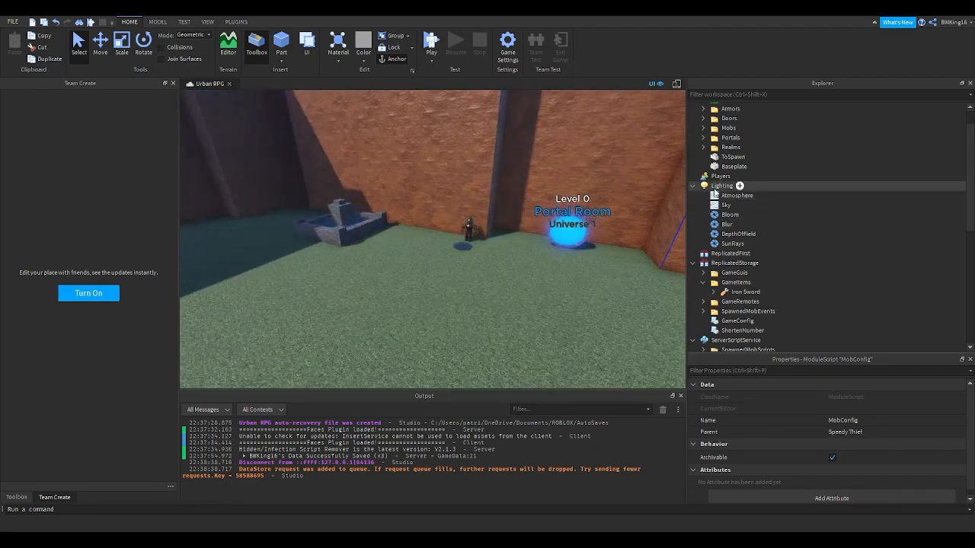
click(732, 157)
key(f)
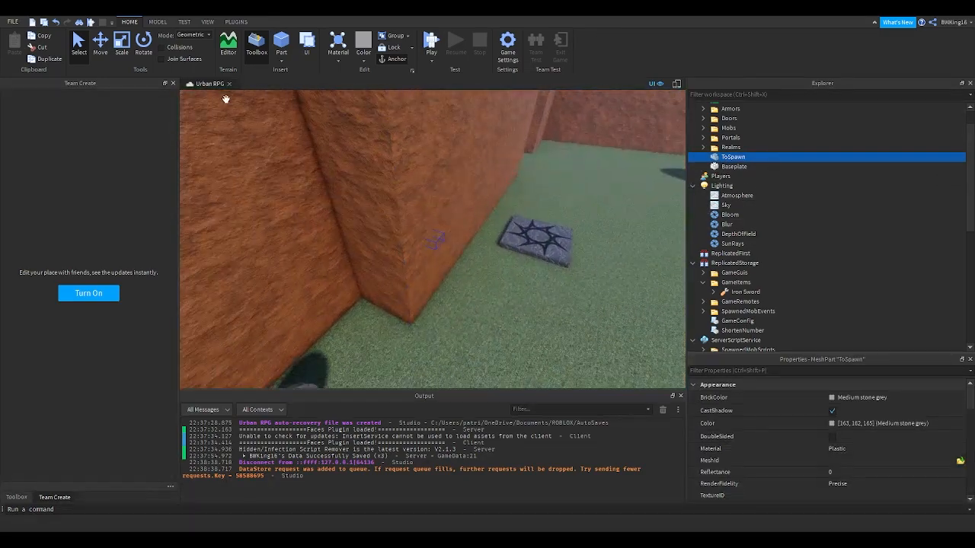
click(100, 44)
drag(564, 296, 565, 297)
right_drag(577, 296, 577, 296)
Select the Bronze armor stand beside the Portal Room portal and look it over.
click(493, 214)
right_drag(491, 211, 492, 211)
click(432, 200)
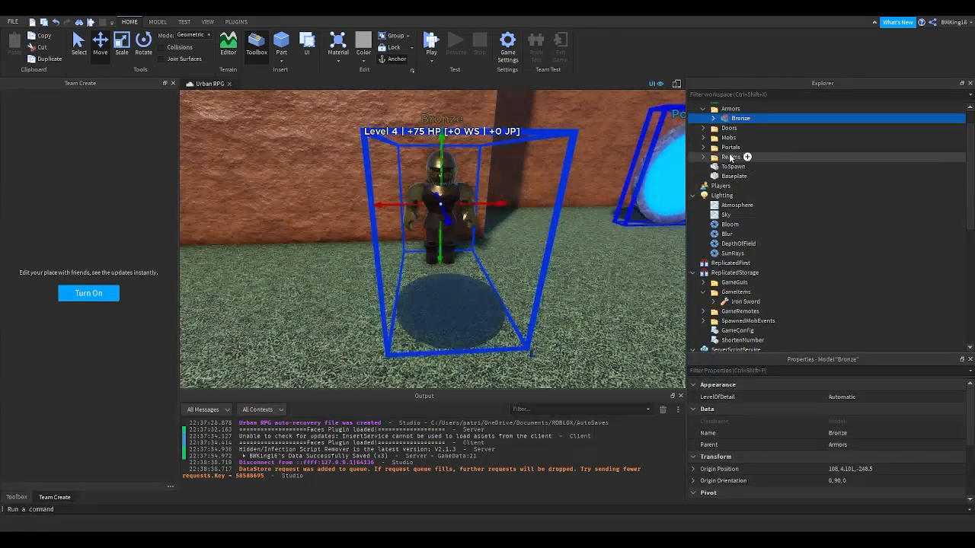
right_drag(542, 194, 540, 196)
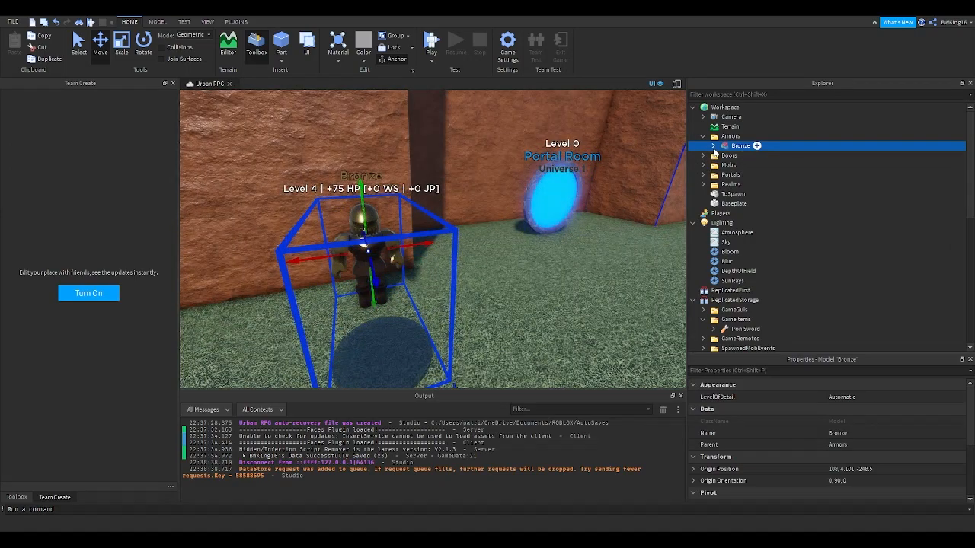
Review the health, speed, jump and level settings in the Bronze armor's ArmorConfig script, then return to the armor in the scene.
click(713, 146)
double_click(734, 166)
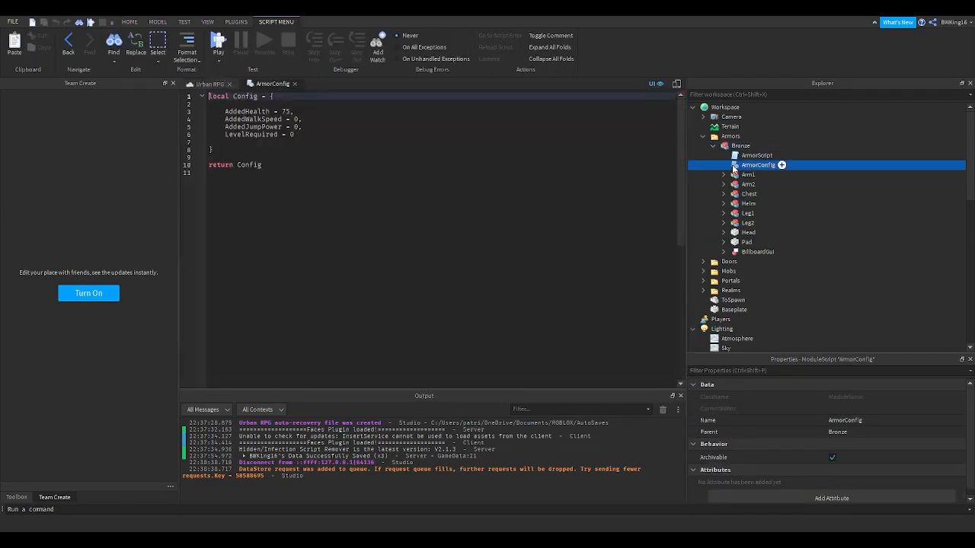
click(315, 136)
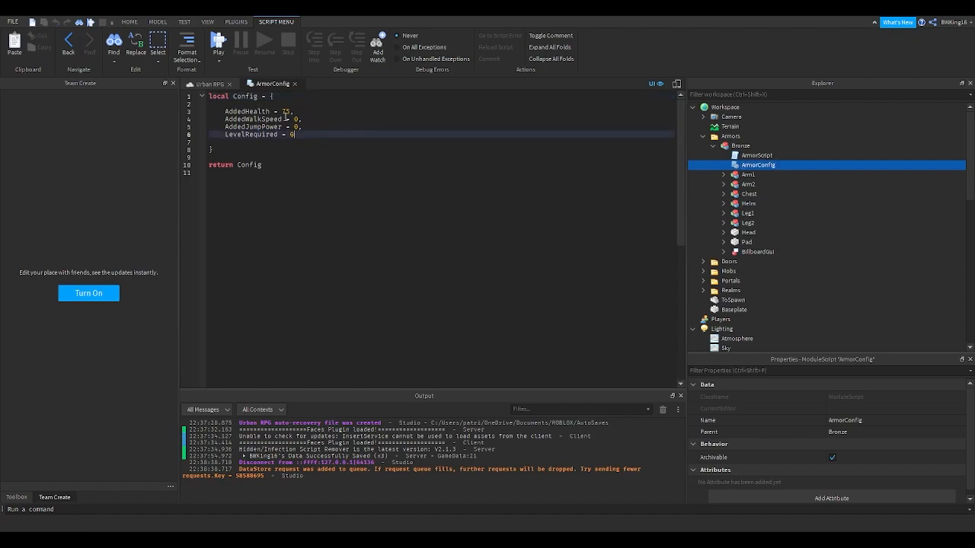
click(207, 84)
right_drag(390, 227, 419, 197)
click(471, 173)
right_drag(470, 173, 559, 202)
key(w)
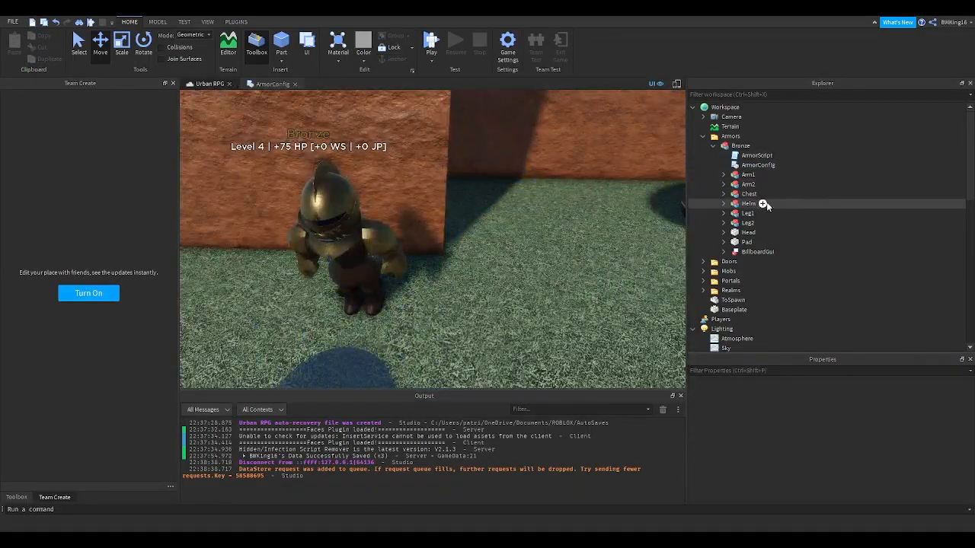
Select the Bronze armor's Helm model and examine it up close and from a distance.
click(746, 205)
key(f)
right_drag(576, 227, 577, 227)
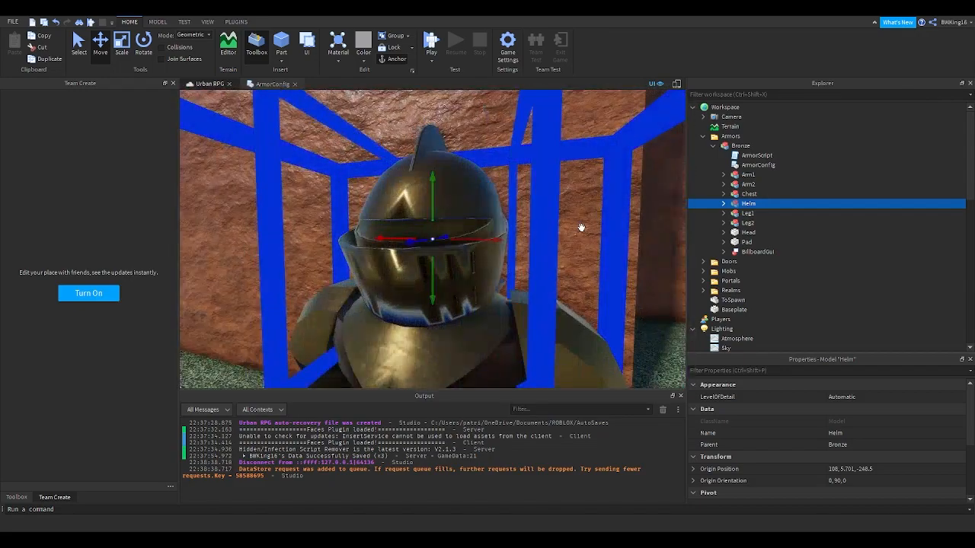
scroll(552, 228, down, 5)
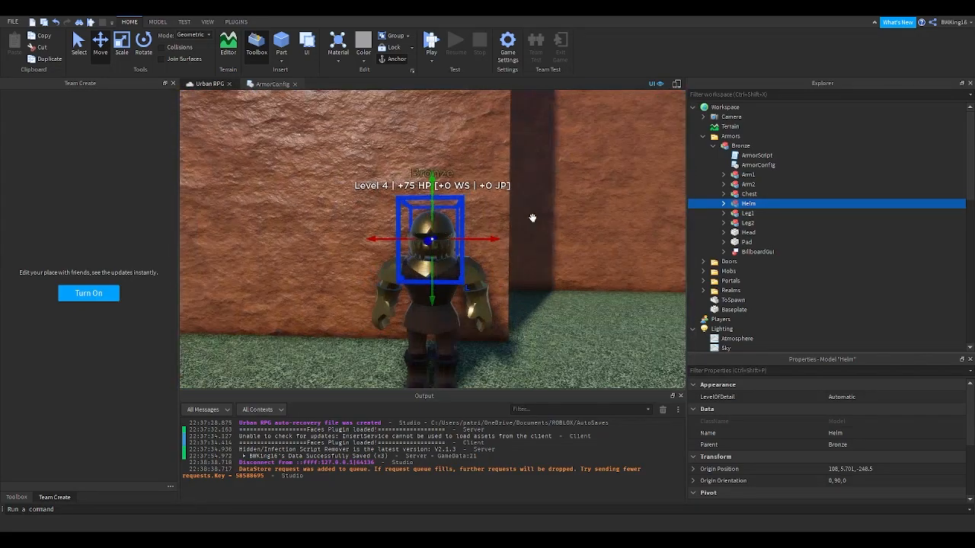
right_drag(500, 209, 499, 208)
scroll(500, 208, up, 5)
scroll(501, 209, down, 5)
scroll(500, 209, up, 6)
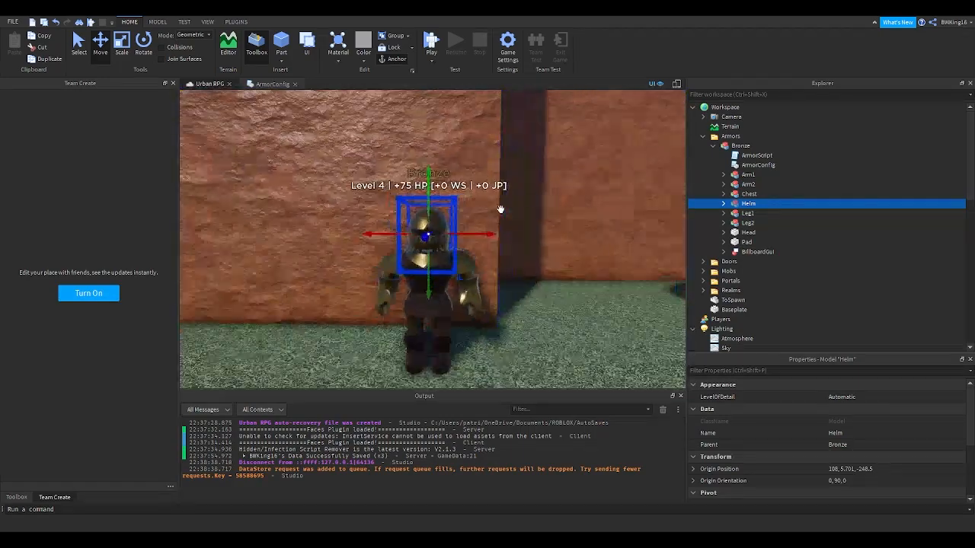
scroll(501, 208, down, 5)
scroll(501, 209, up, 2)
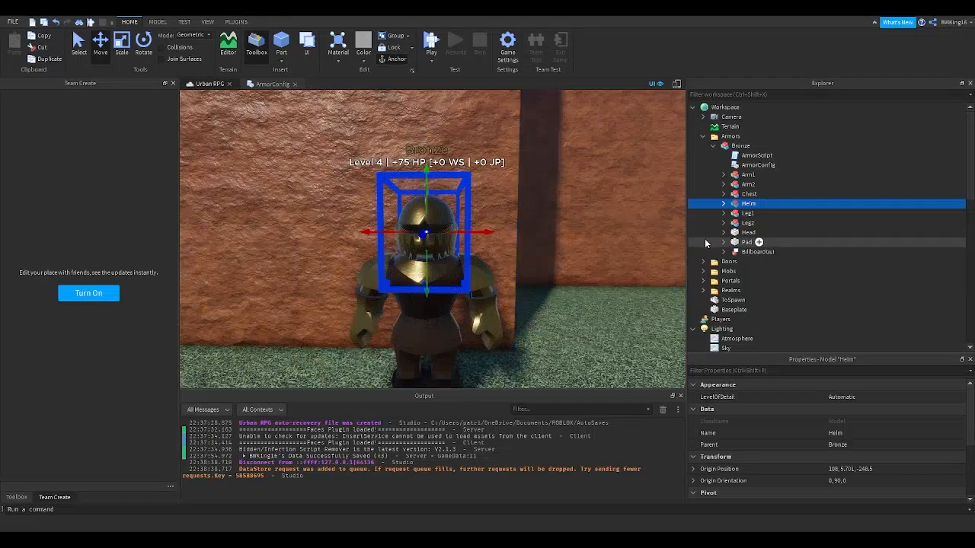
Show the Helm model's contents, then reread the Bronze armor's ArmorConfig script and close it.
click(723, 204)
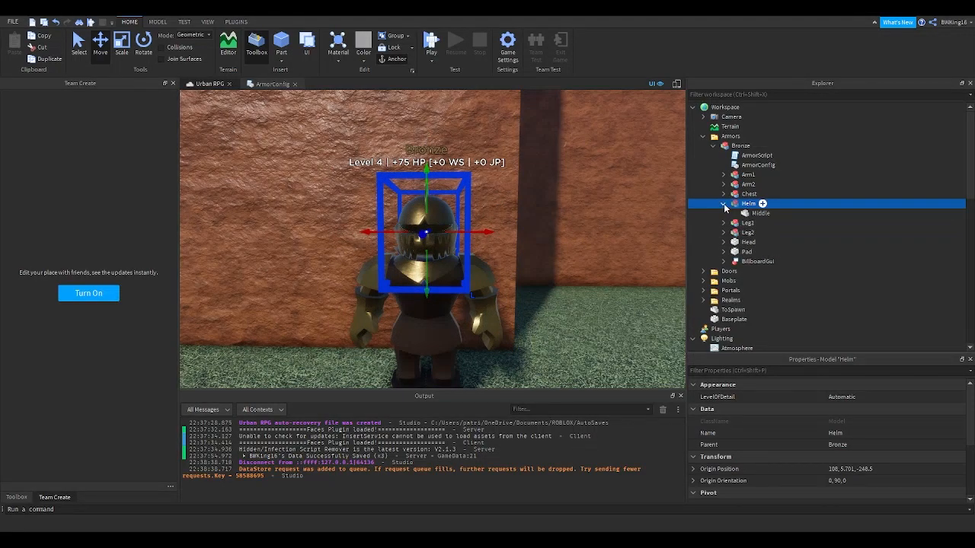
double_click(758, 164)
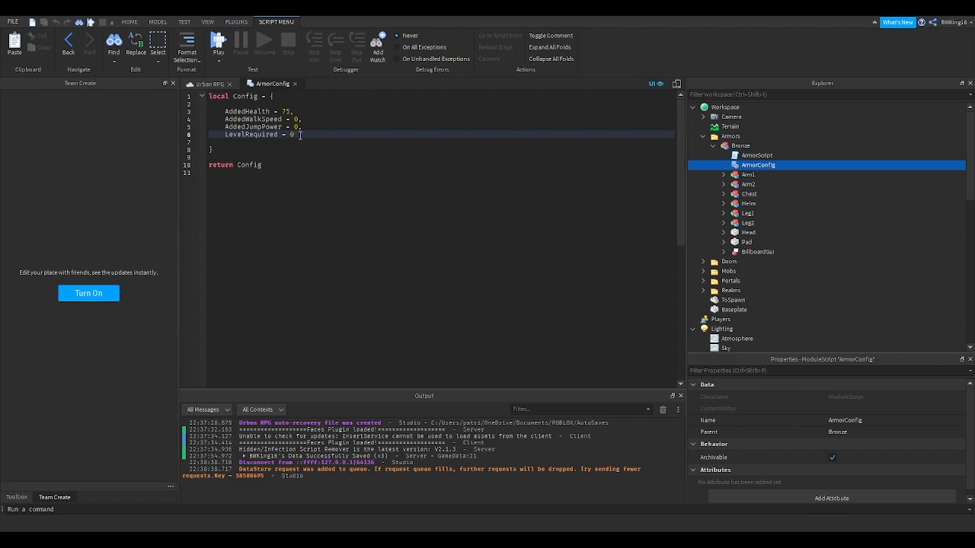
click(298, 85)
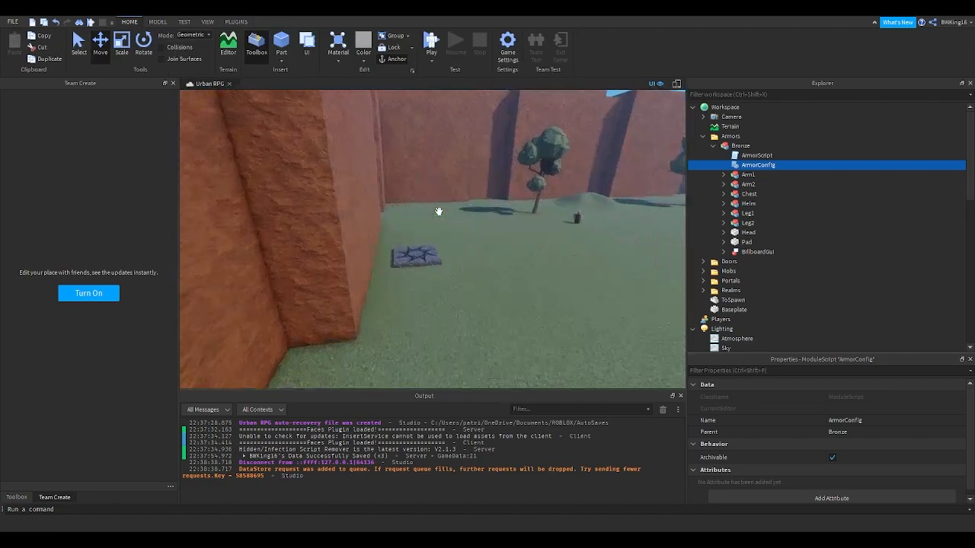
Survey the Grasslands realm with its hills, trees and Thief mobs, ending back at the spawn pad.
key(w)
right_drag(439, 212, 438, 212)
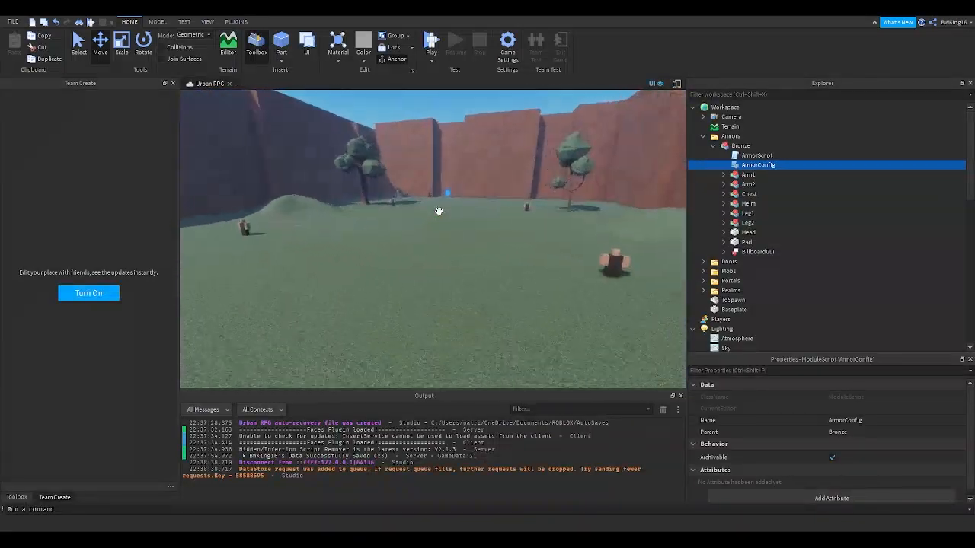
key(w)
right_drag(438, 211, 438, 212)
key(w)
right_drag(366, 194, 470, 94)
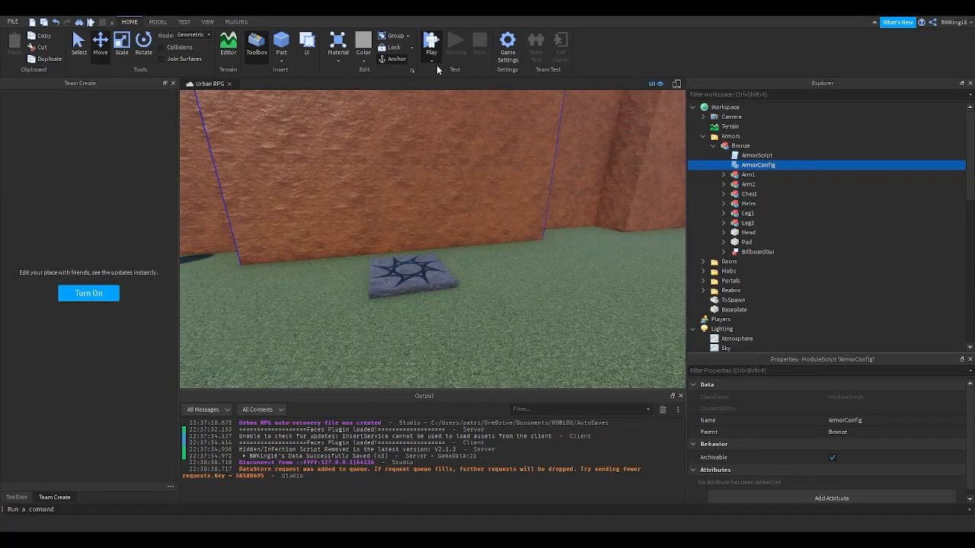
Start a playtest, equip the Iron Sword and walk the character onto the Bronze armor's pad to put the armor on.
click(437, 65)
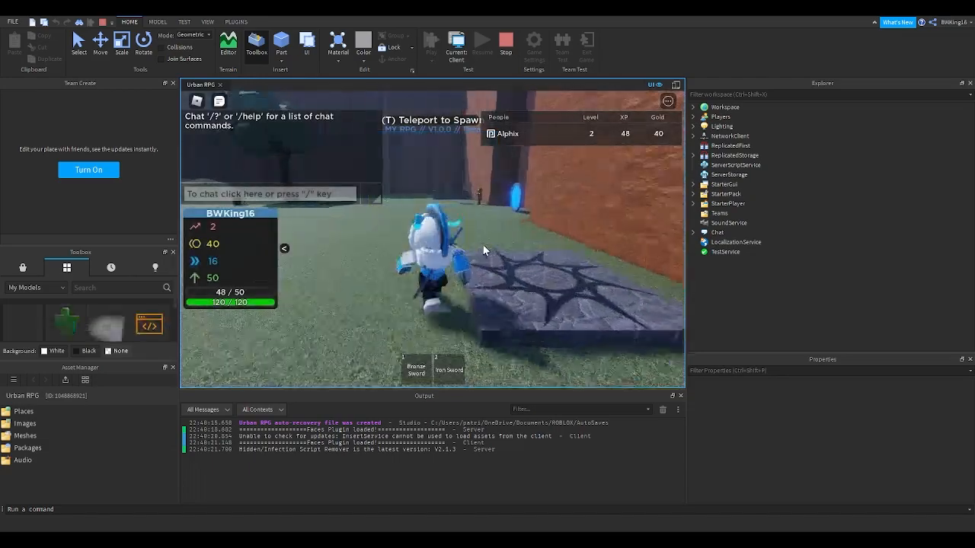
key(2)
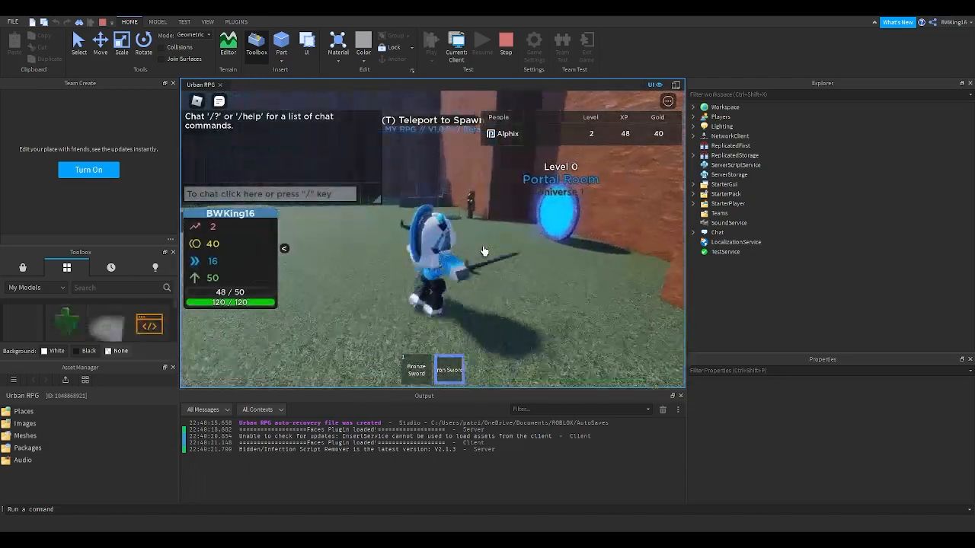
key(w)
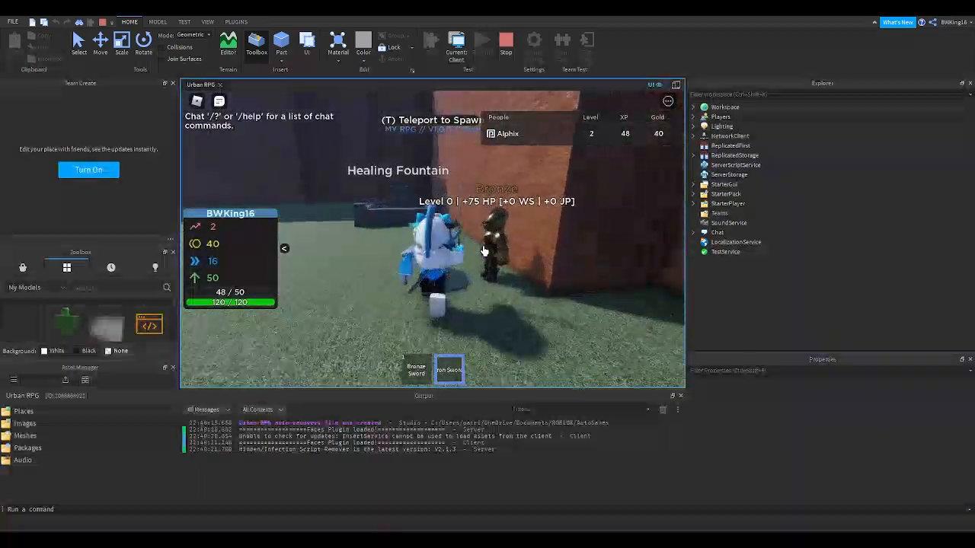
key(w)
right_drag(484, 251, 483, 251)
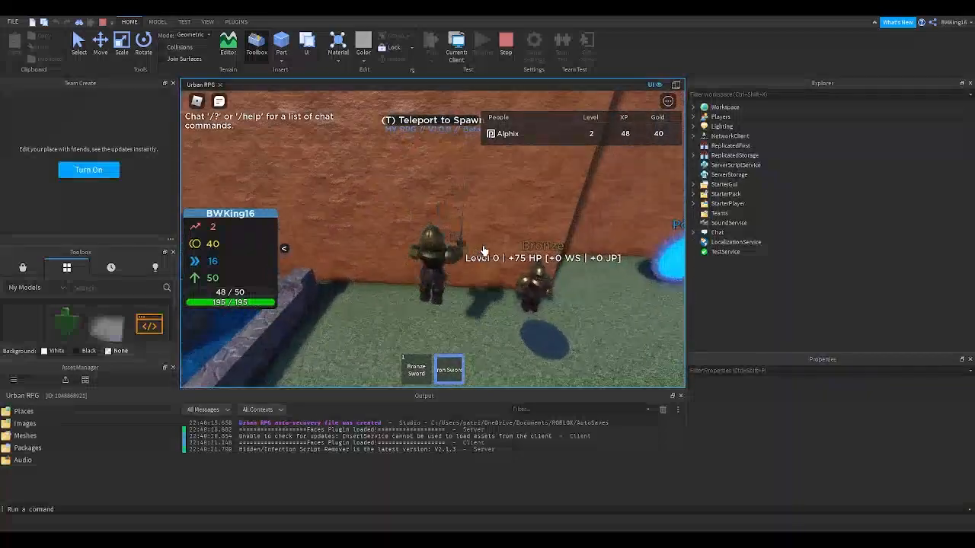
Walk the armored character past the healing fountain toward the Thief mobs in the Grasslands, and stop the playtest.
key(d)
key(w)
right_drag(521, 216, 520, 217)
key(w)
key(space)
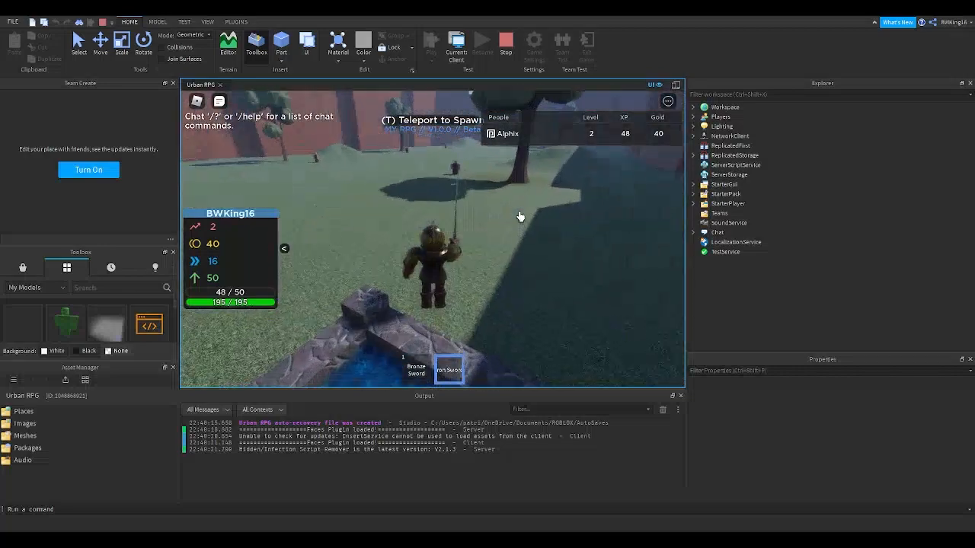
key(w)
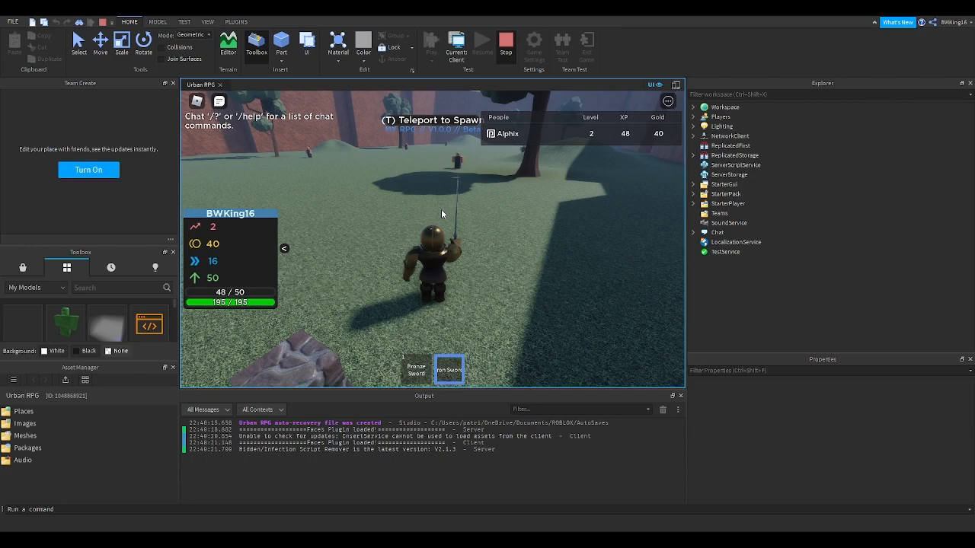
key(shift+F5)
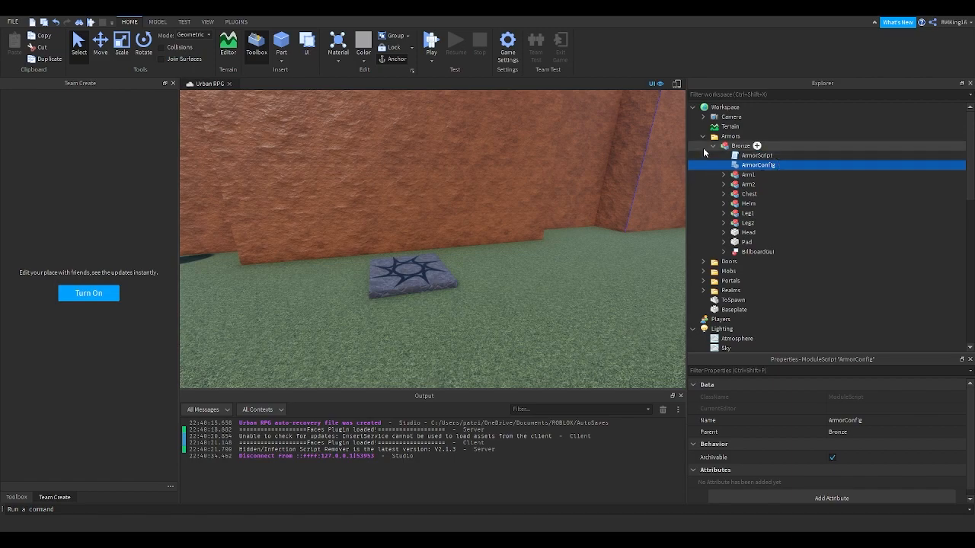
Collapse the Armors folder, open the GameConfig script in ReplicatedStorage and set Game_Title to "URBAN RPG".
click(703, 137)
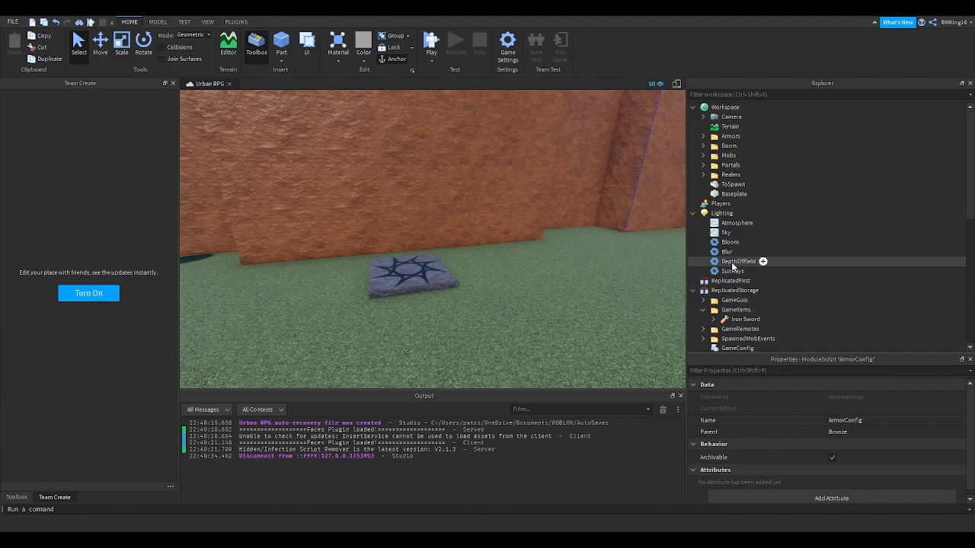
scroll(732, 267, down, 1)
scroll(731, 268, down, 1)
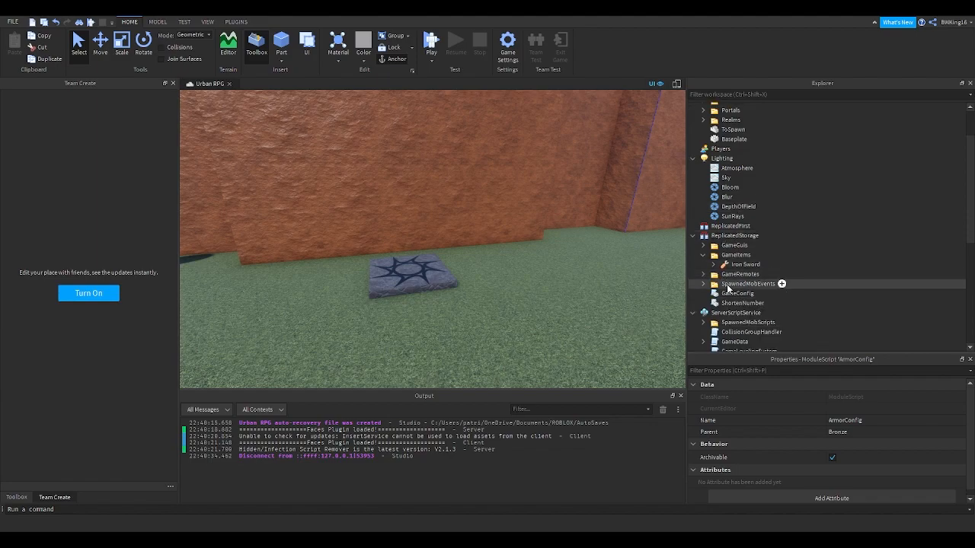
double_click(732, 293)
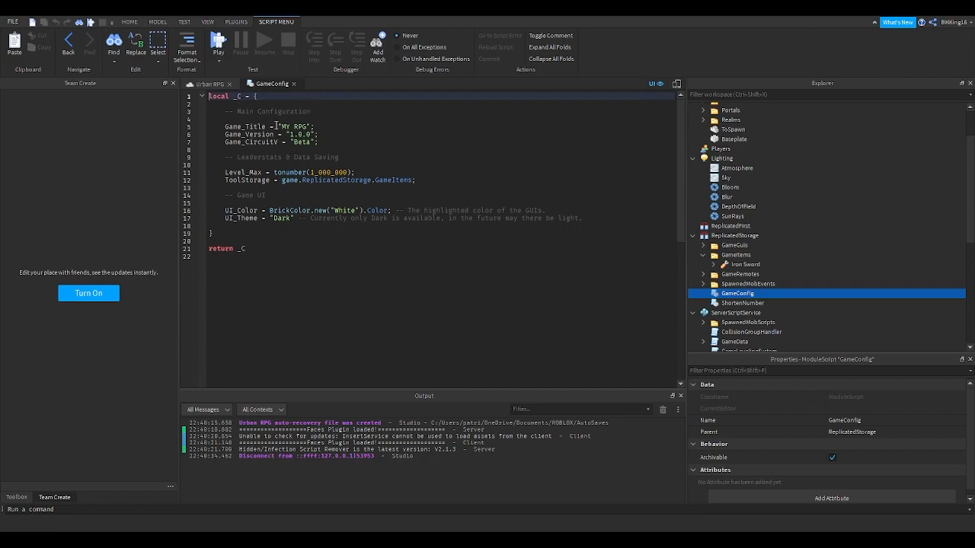
click(321, 128)
key(BackSpace)
key(BackSpace)
text(URBAN)
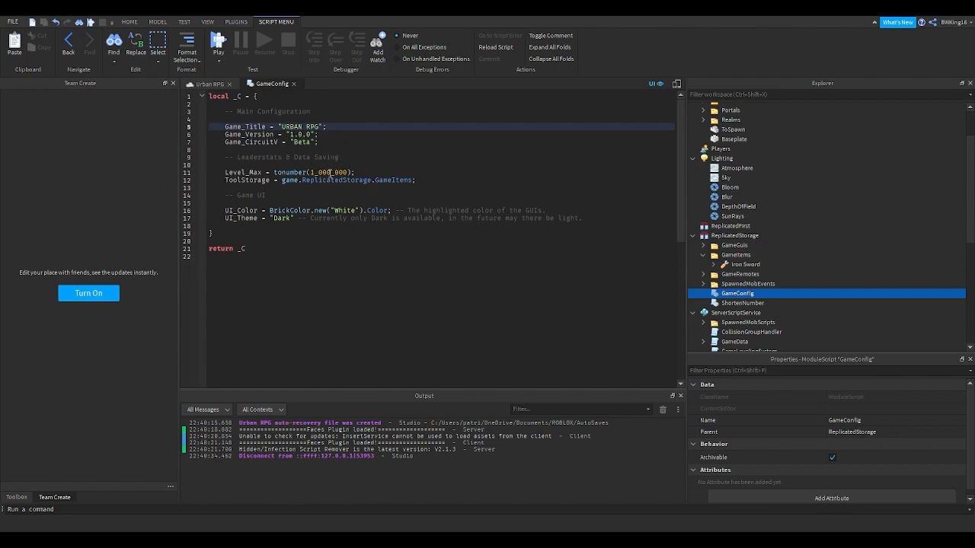
Review the Level_Max, Game_CircuitV, Game_Version and Game_Title settings in the GameConfig script and close it.
click(312, 172)
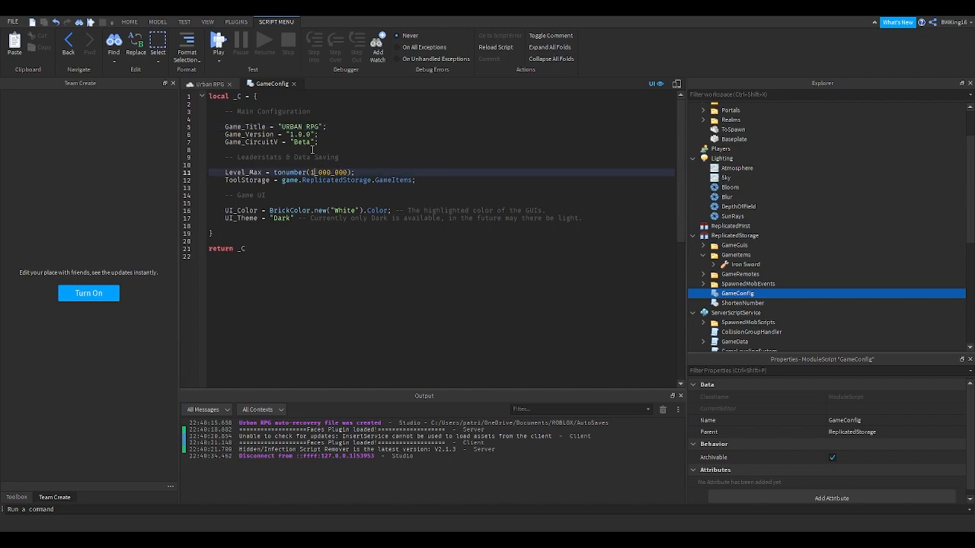
double_click(293, 173)
click(320, 173)
scroll(709, 257, down, 4)
scroll(709, 257, up, 3)
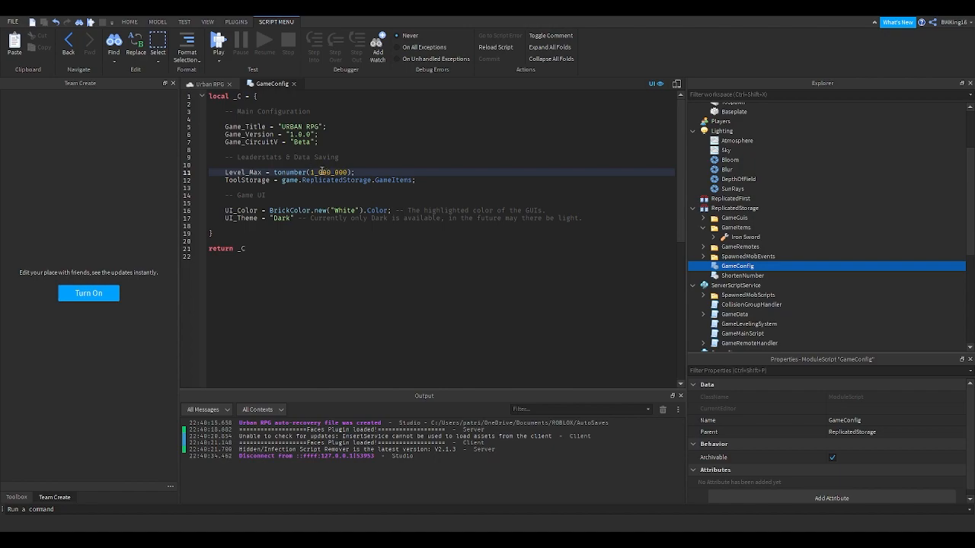
click(307, 143)
click(303, 135)
click(300, 127)
click(294, 84)
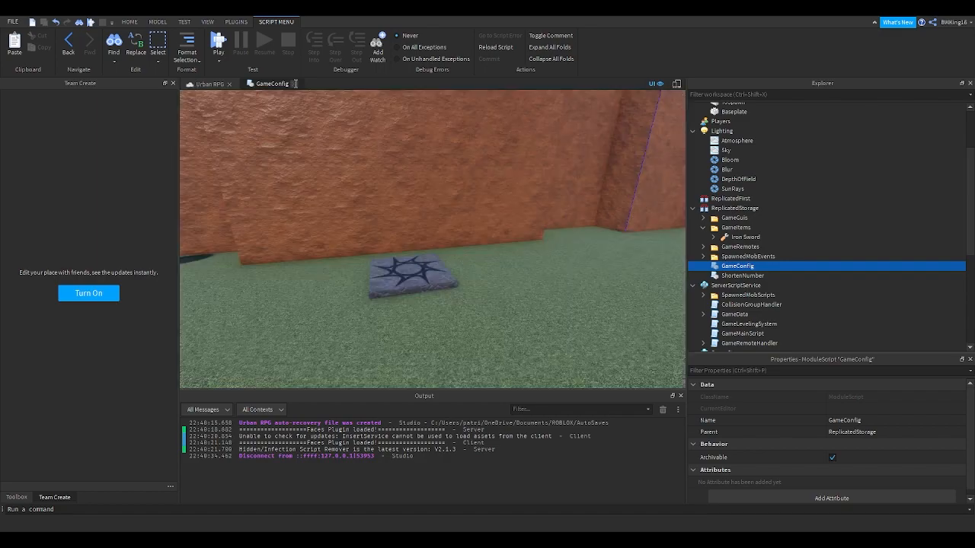
Start a playtest, hide the player list, walk off the spawn pad and equip the Iron Sword.
key(F5)
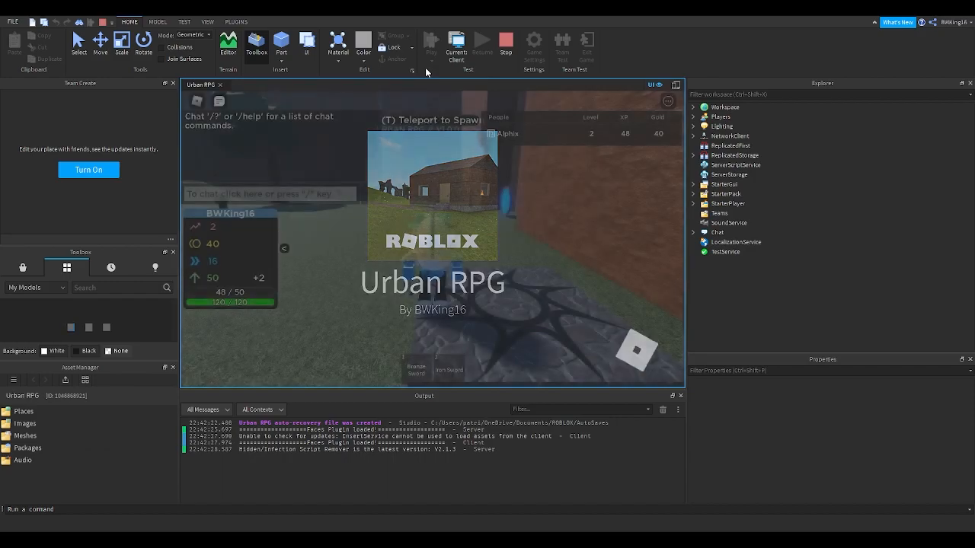
right_drag(483, 216, 480, 215)
key(w)
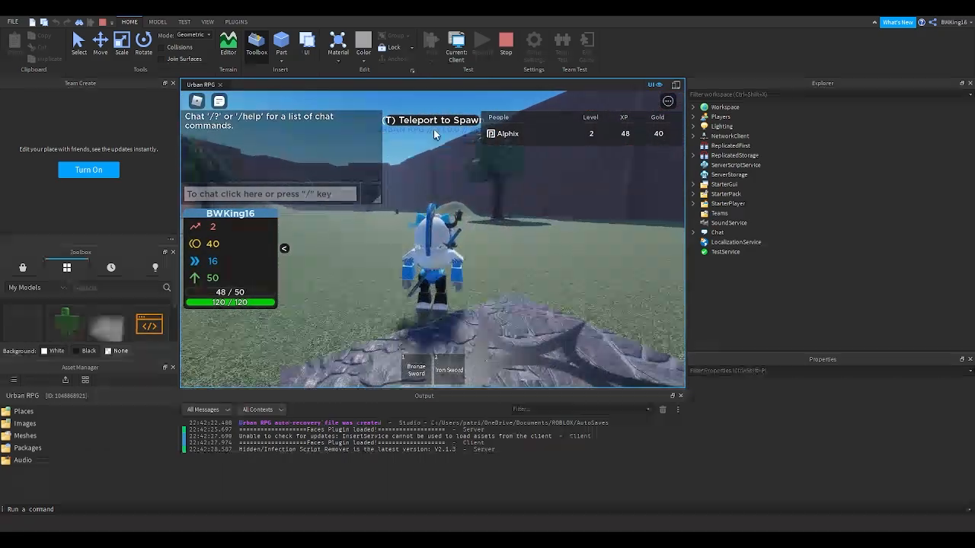
key(Tab)
key(w)
right_drag(473, 138, 473, 140)
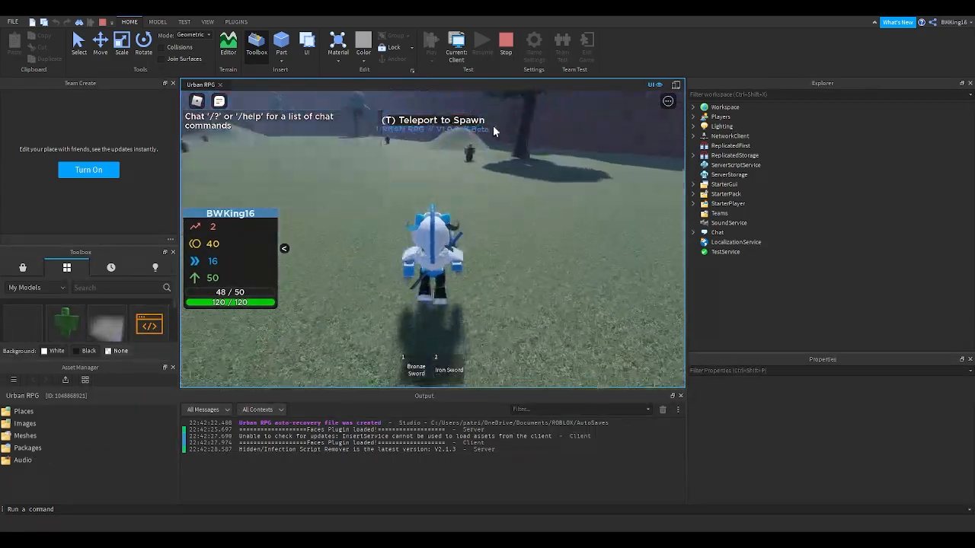
key(2)
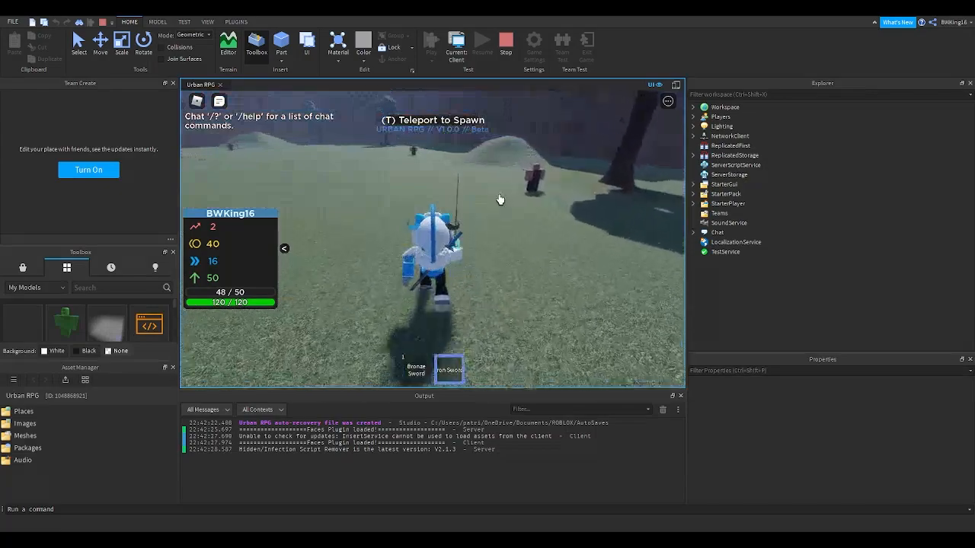
Defeat the nearest Thief with the Iron Sword and head toward another one beside the hill.
key(w)
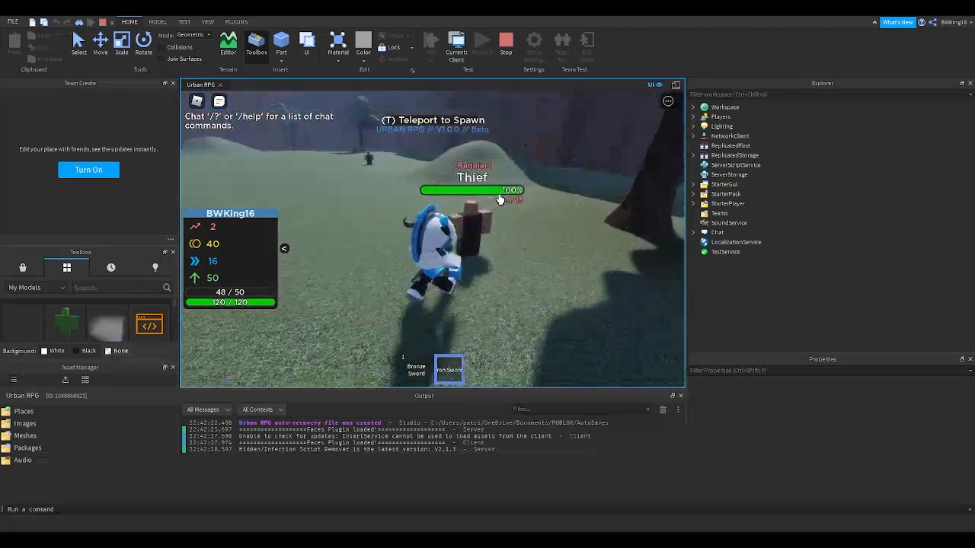
click(499, 199)
click(499, 200)
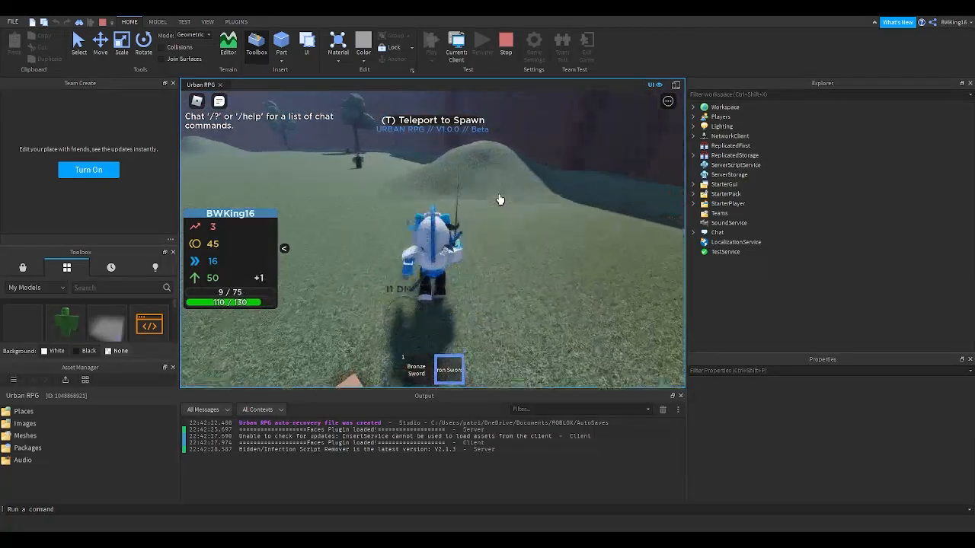
key(w)
right_drag(501, 199, 498, 200)
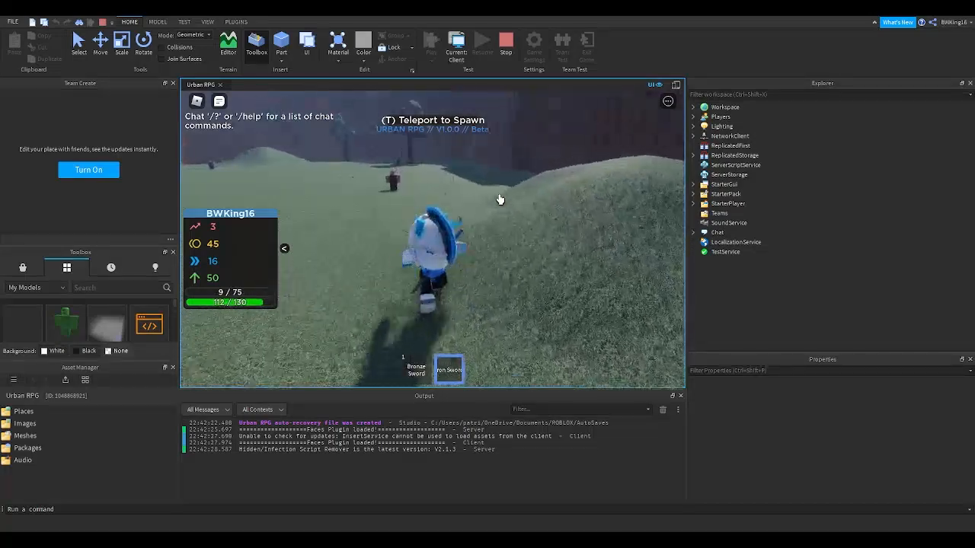
Test the in-game player stats panel's toggle by sliding the panel out of view and bringing it back.
click(286, 252)
click(285, 244)
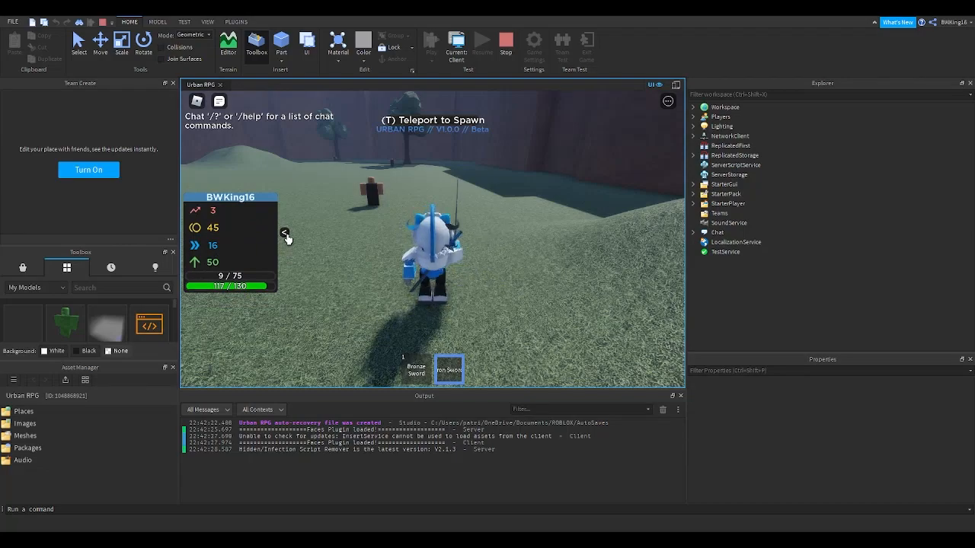
click(285, 234)
click(185, 234)
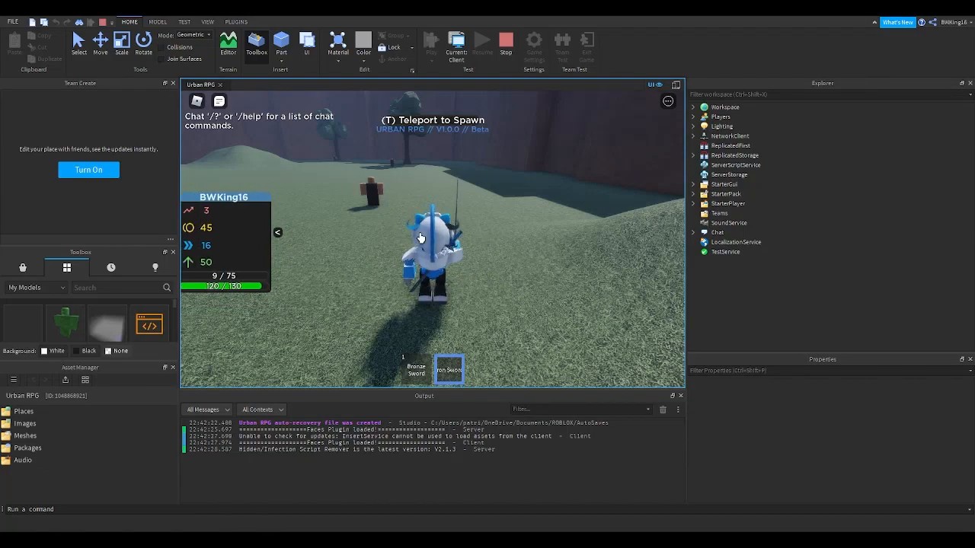
Defeat two more Thieves across the Grasslands with the Iron Sword, including the one under the tree.
click(442, 237)
click(442, 237)
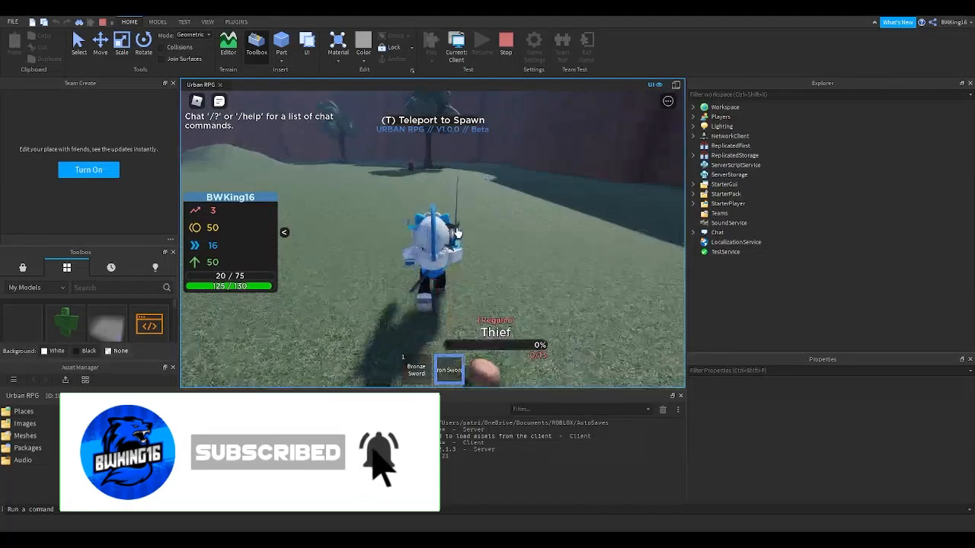
key(s)
right_drag(446, 226, 447, 226)
key(w)
key(w)
key(d)
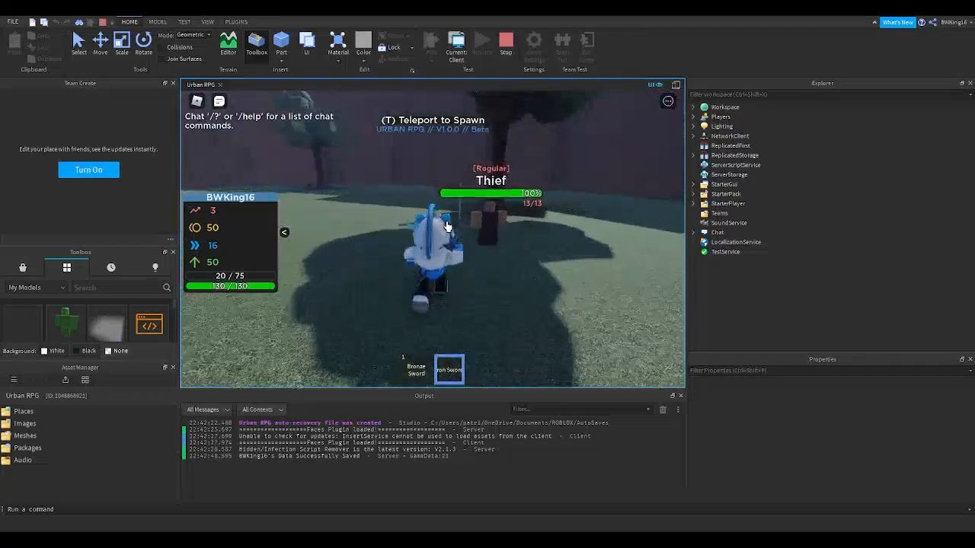
click(447, 226)
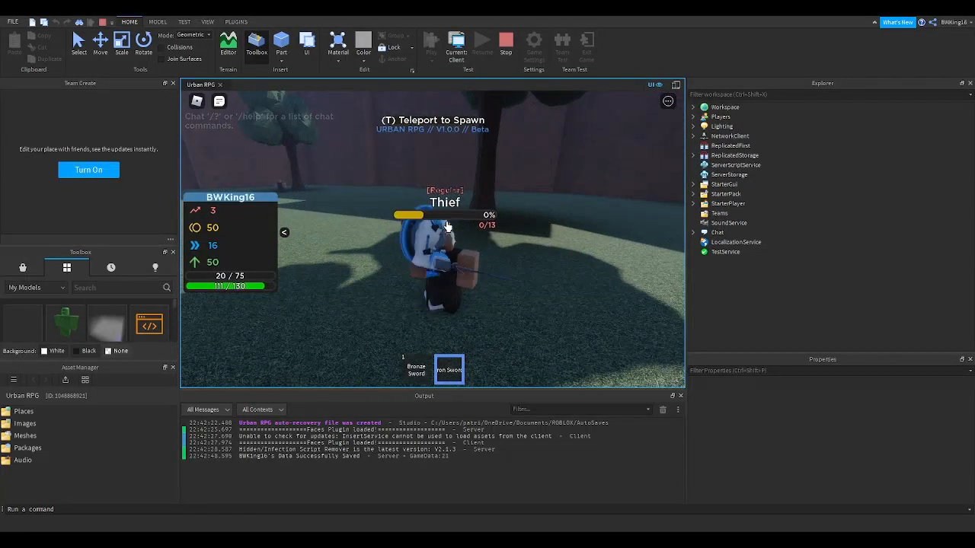
click(447, 226)
Walk the character to the Speedy Thief boss by the far wall and defeat it with the Iron Sword.
key(w)
key(w)
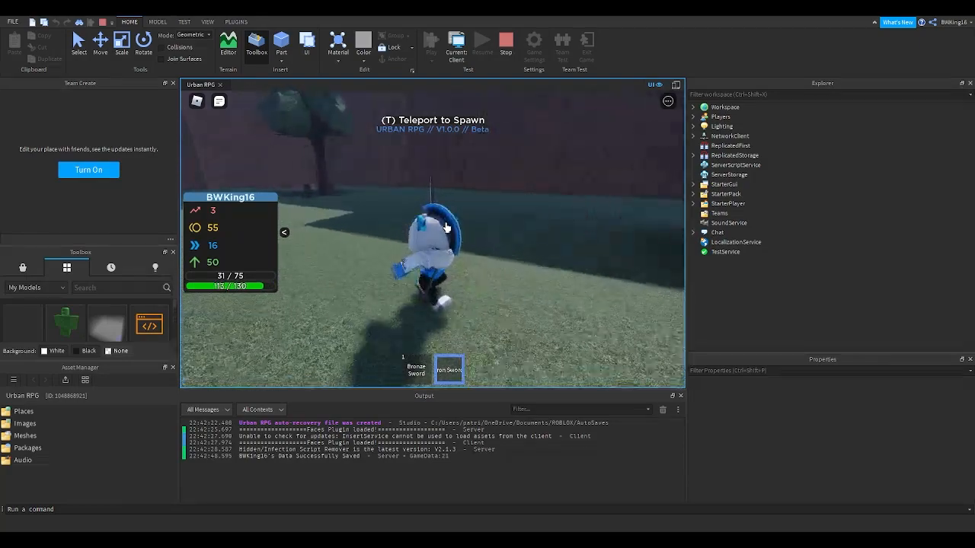
right_drag(441, 265, 443, 260)
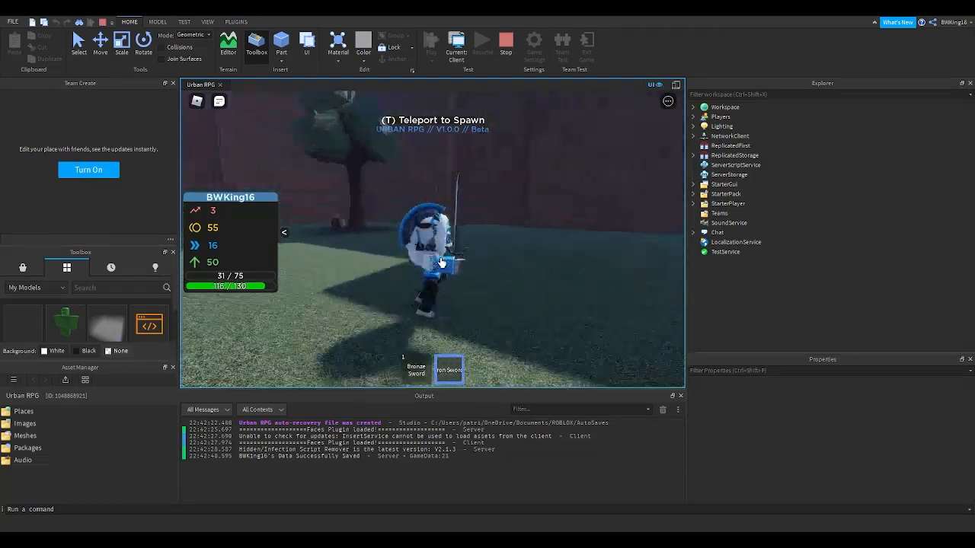
key(s)
key(w)
key(s)
key(w)
key(s)
key(w)
key(s)
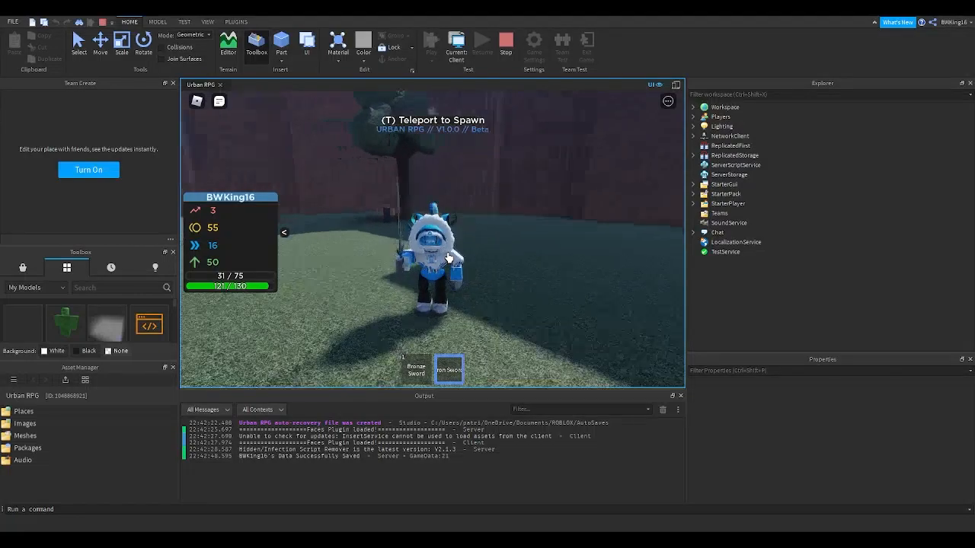
key(w)
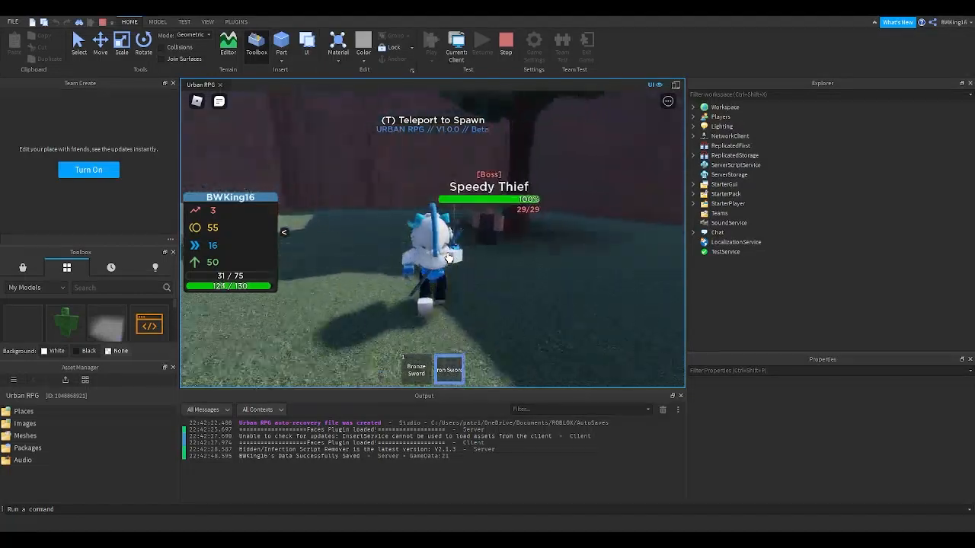
click(449, 259)
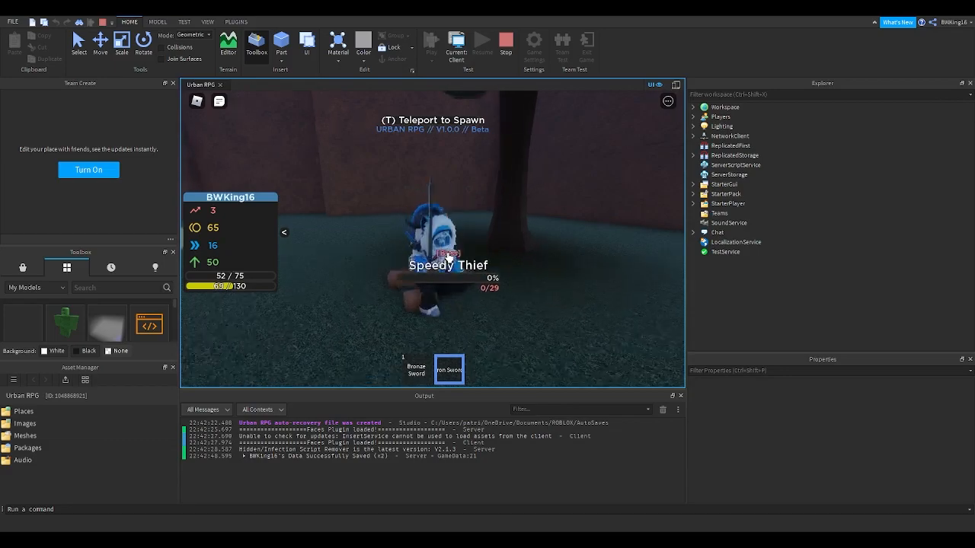
Teleport the character to spawn and walk around the spawn pad, turning it to face the camera.
key(t)
key(w)
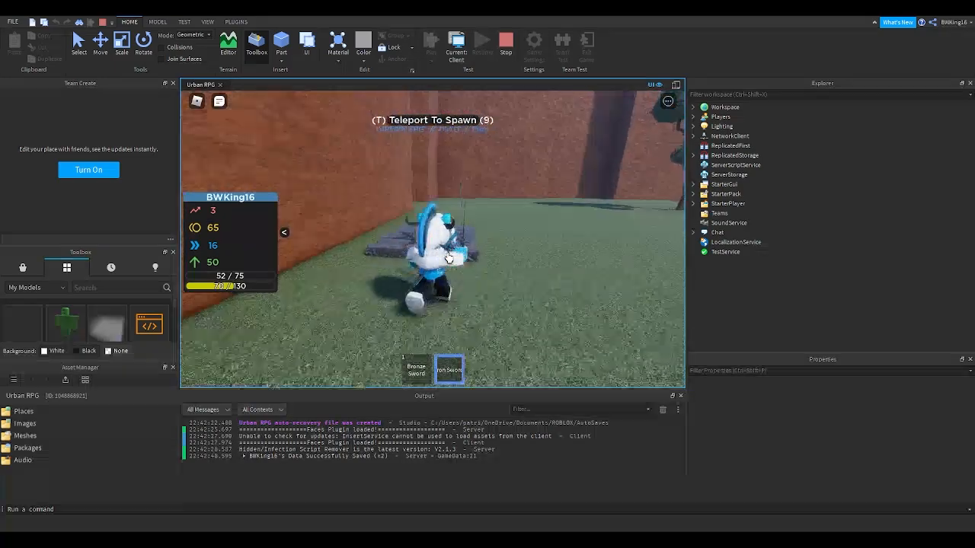
key(s)
key(w)
right_drag(479, 283, 480, 282)
key(w)
key(a)
right_drag(535, 257, 535, 257)
key(d)
key(a)
key(s)
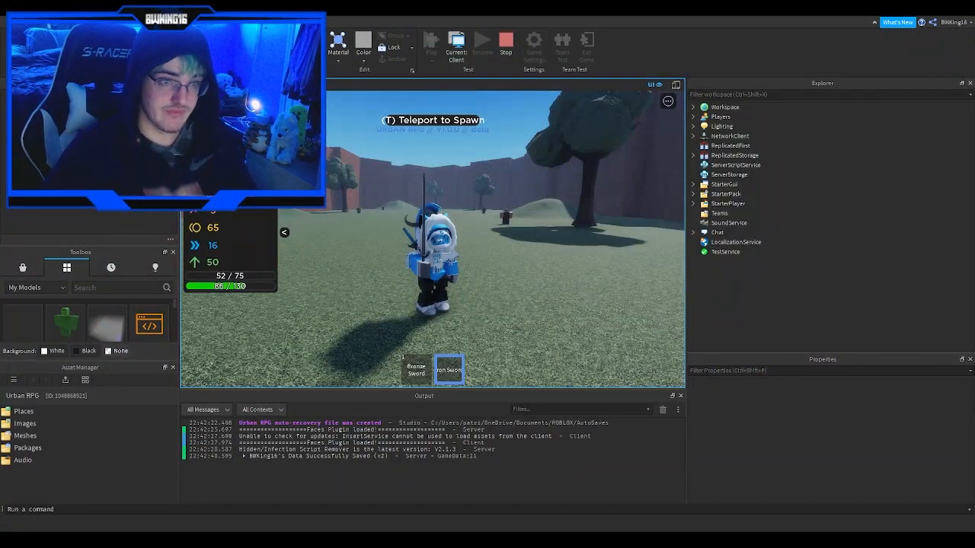
Examine the Portal Room portal, the Bronze armor display and the Grasslands in first-person view.
key(w)
right_drag(535, 262, 527, 263)
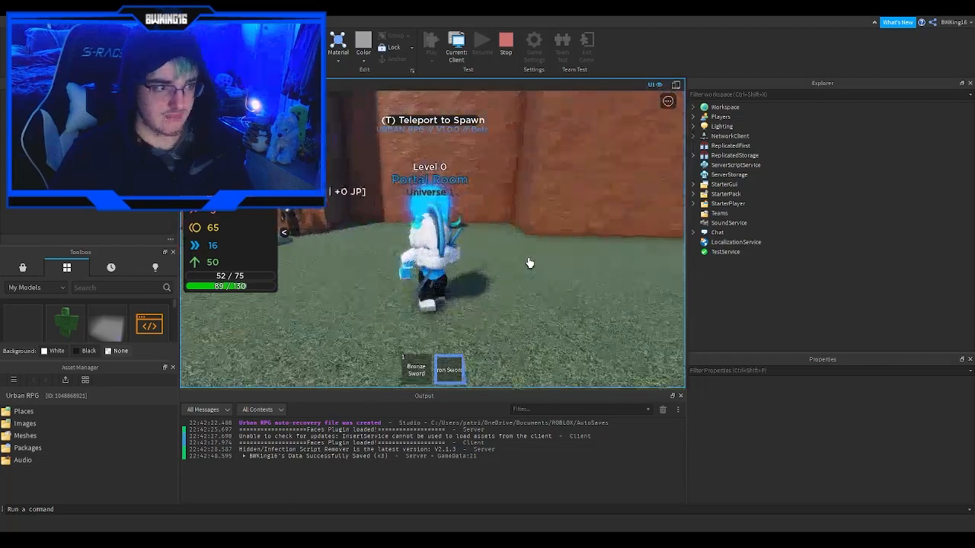
scroll(525, 263, up, 3)
scroll(524, 262, up, 2)
key(w)
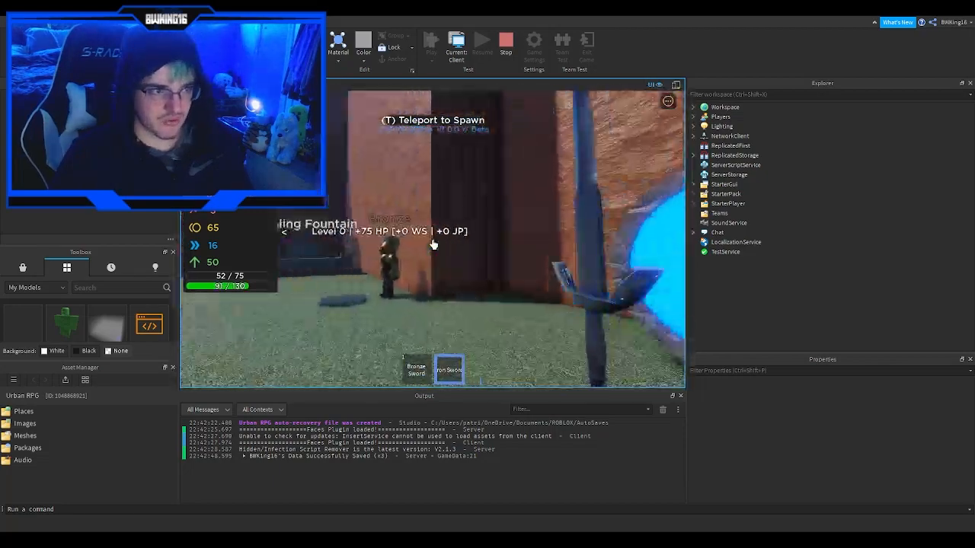
key(w)
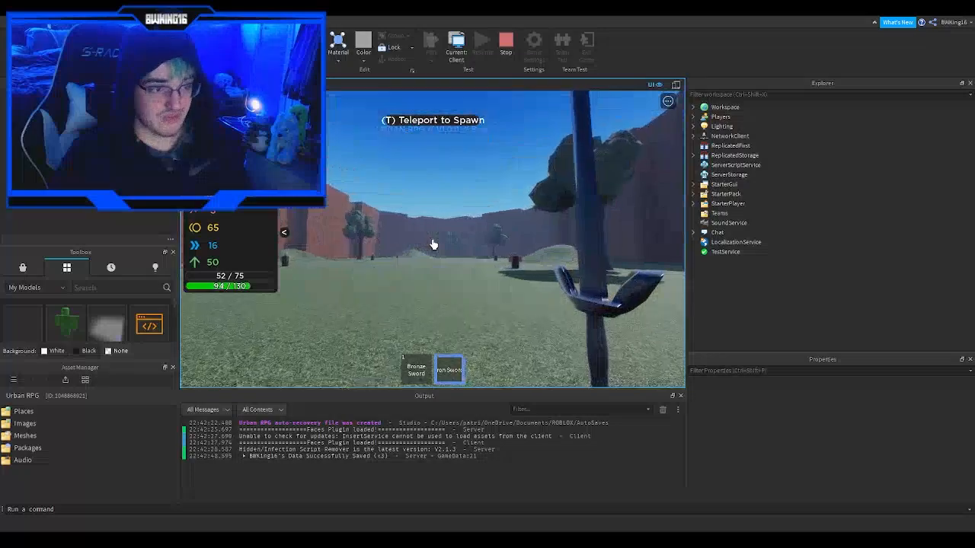
Return to third-person view with the character facing the camera, and stop the playtest.
scroll(433, 245, down, 3)
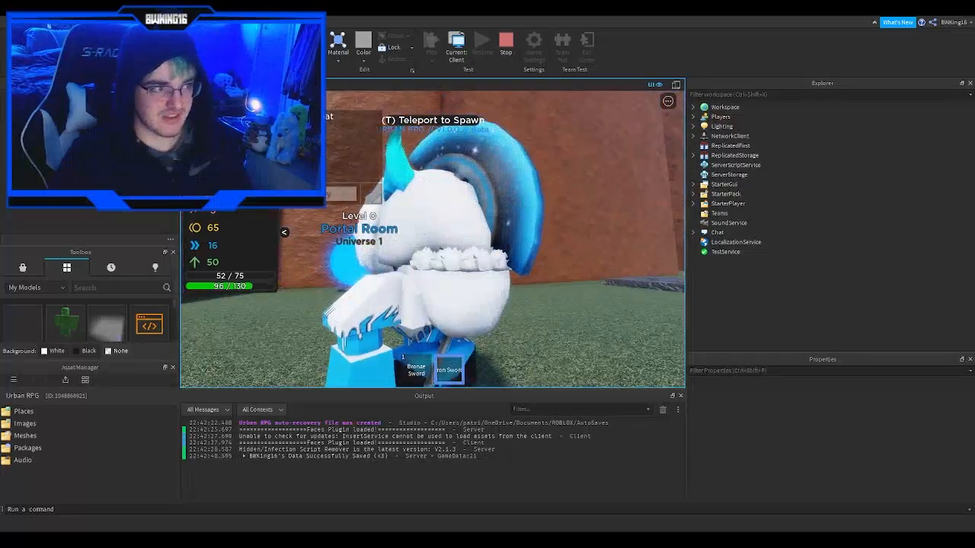
right_drag(498, 185, 498, 184)
scroll(498, 184, down, 2)
key(s)
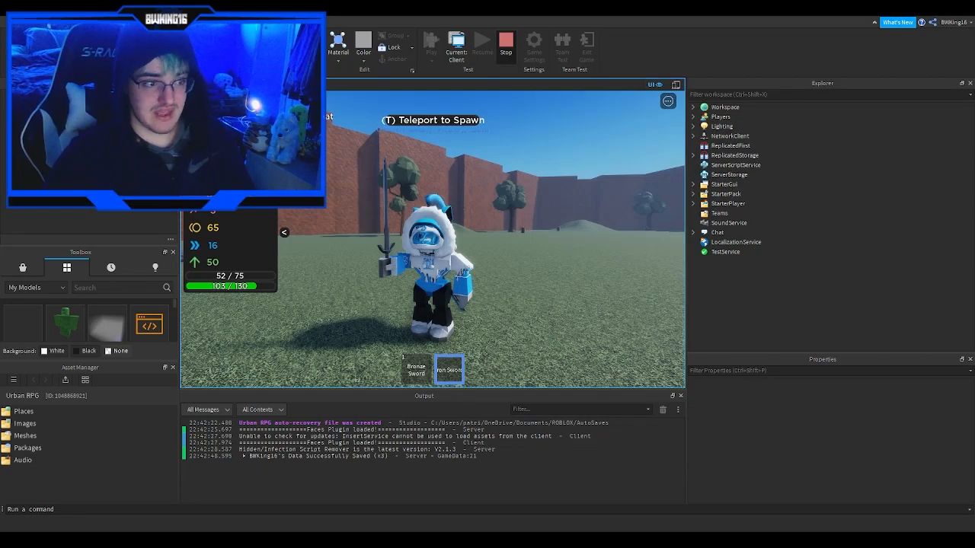
click(503, 50)
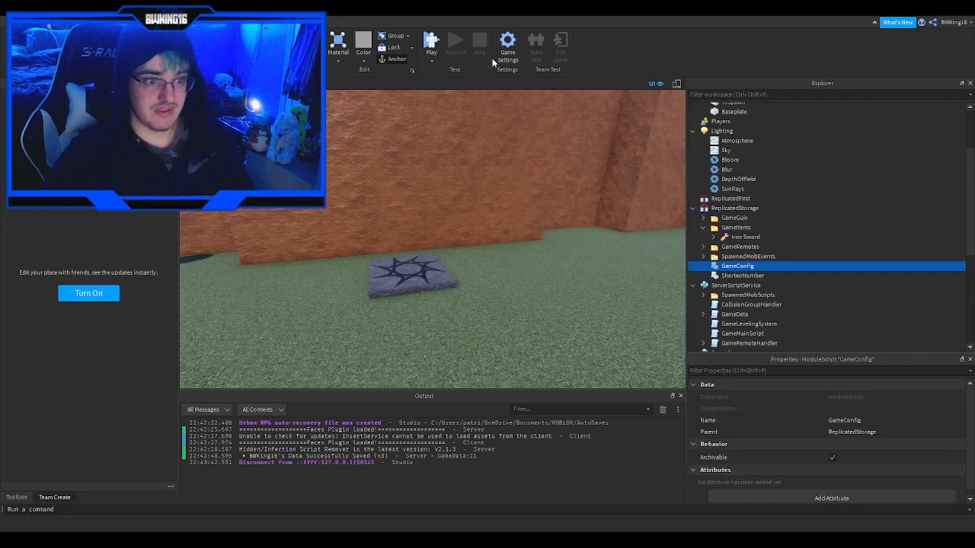